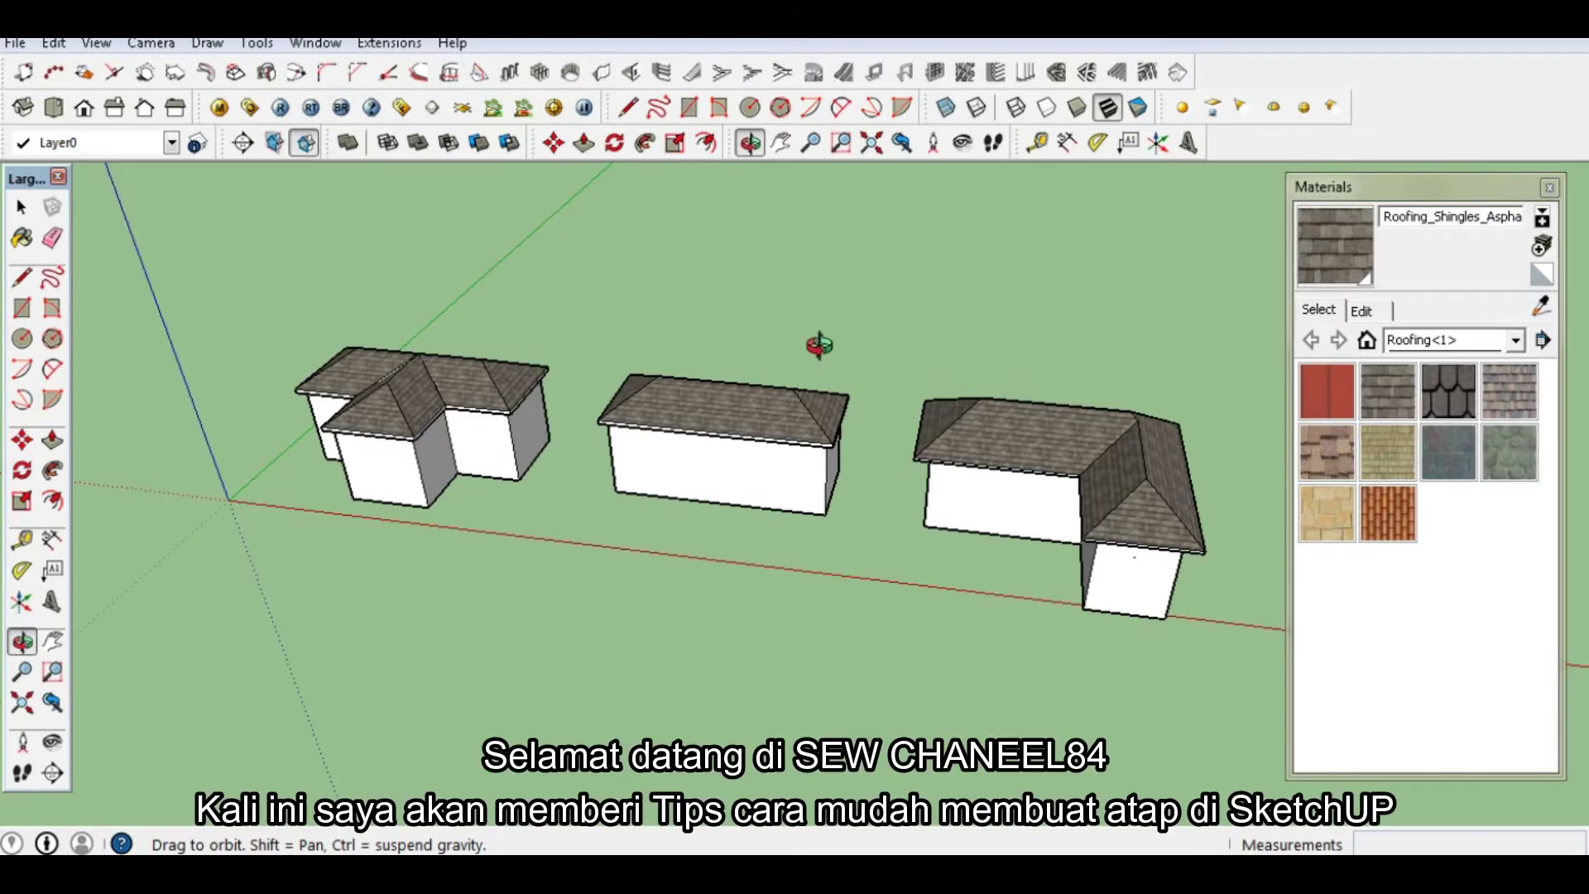
# Move the Materials panel clear of the three roofed houses
pyautogui.moveTo(624, 370); pyautogui.dragTo(635, 569)
pyautogui.moveTo(908, 499)
pyautogui.mouseDown()
pyautogui.moveTo(709, 560)
pyautogui.moveTo(852, 507)
pyautogui.moveTo(744, 456)
pyautogui.moveTo(999, 489)
pyautogui.moveTo(929, 486)
pyautogui.moveTo(1057, 538)
pyautogui.moveTo(683, 505)
pyautogui.moveTo(656, 444)
pyautogui.moveTo(660, 397)
pyautogui.moveTo(788, 550)
pyautogui.moveTo(745, 525)
pyautogui.moveTo(1000, 539)
pyautogui.moveTo(770, 518)
pyautogui.moveTo(897, 549)
pyautogui.moveTo(960, 462)
pyautogui.moveTo(930, 521)
pyautogui.moveTo(903, 524)
pyautogui.mouseUp()
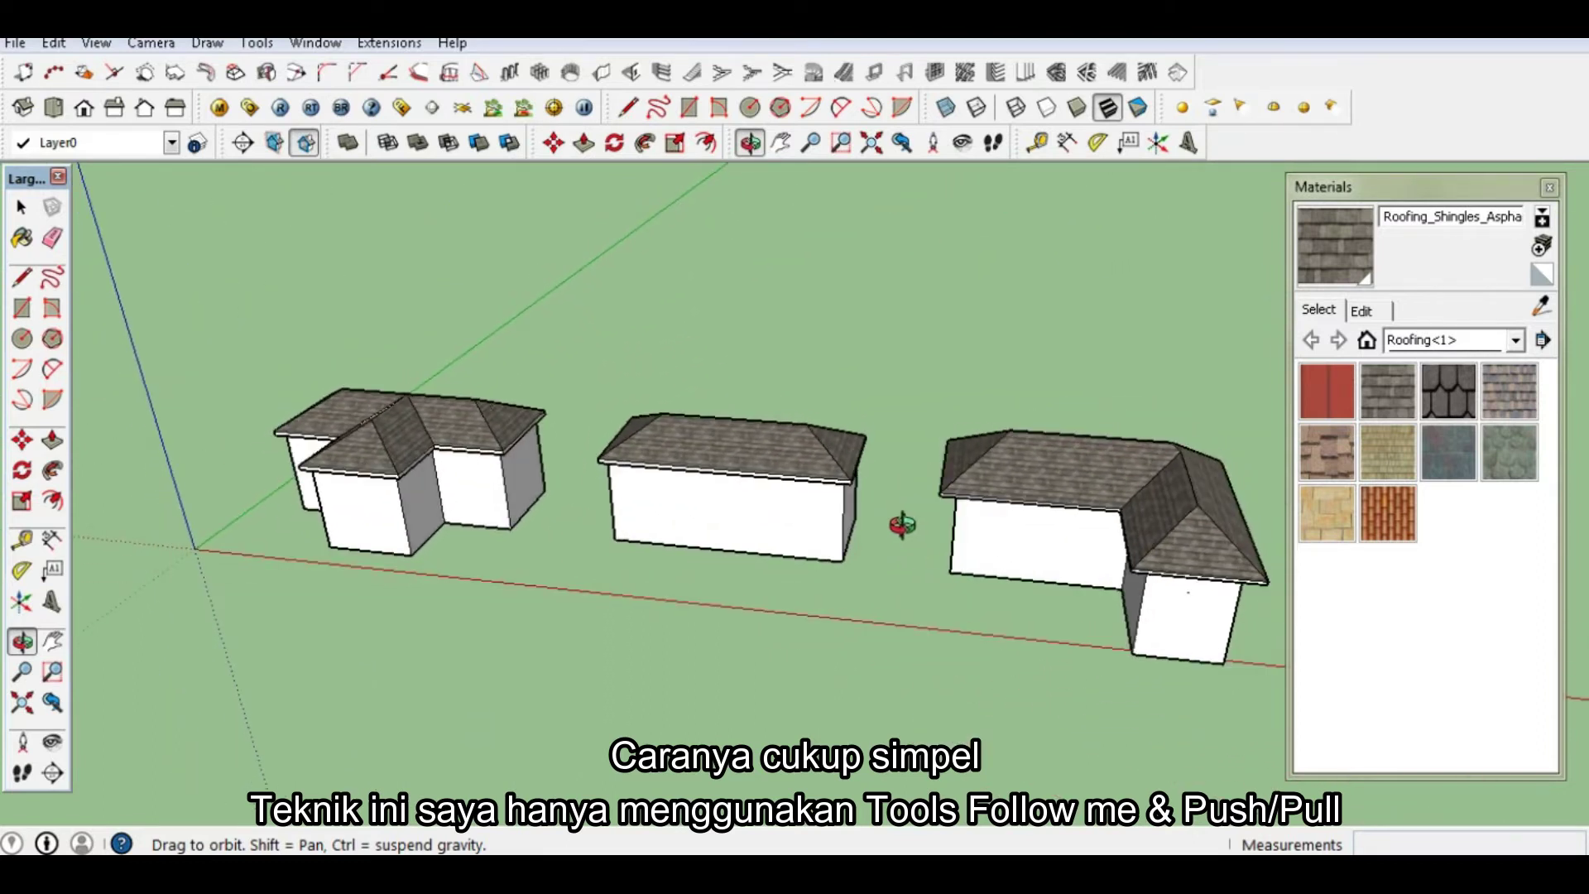
pyautogui.click(781, 142)
pyautogui.moveTo(937, 575)
pyautogui.mouseDown()
pyautogui.moveTo(887, 581)
pyautogui.moveTo(933, 588)
pyautogui.mouseUp()
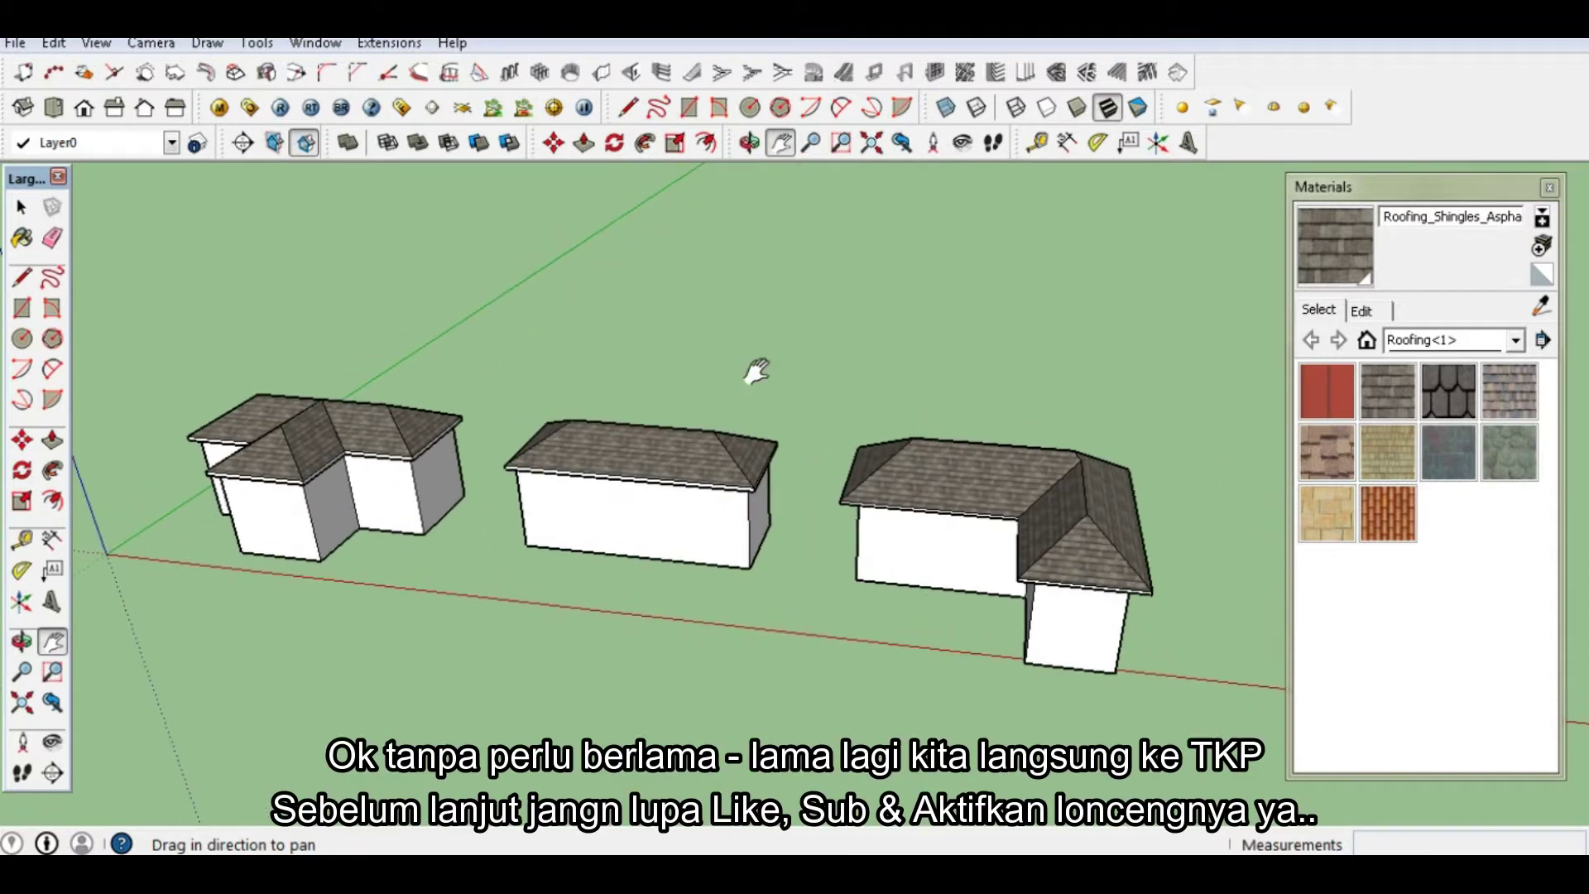
pyautogui.moveTo(1455, 192); pyautogui.dragTo(1479, 75)
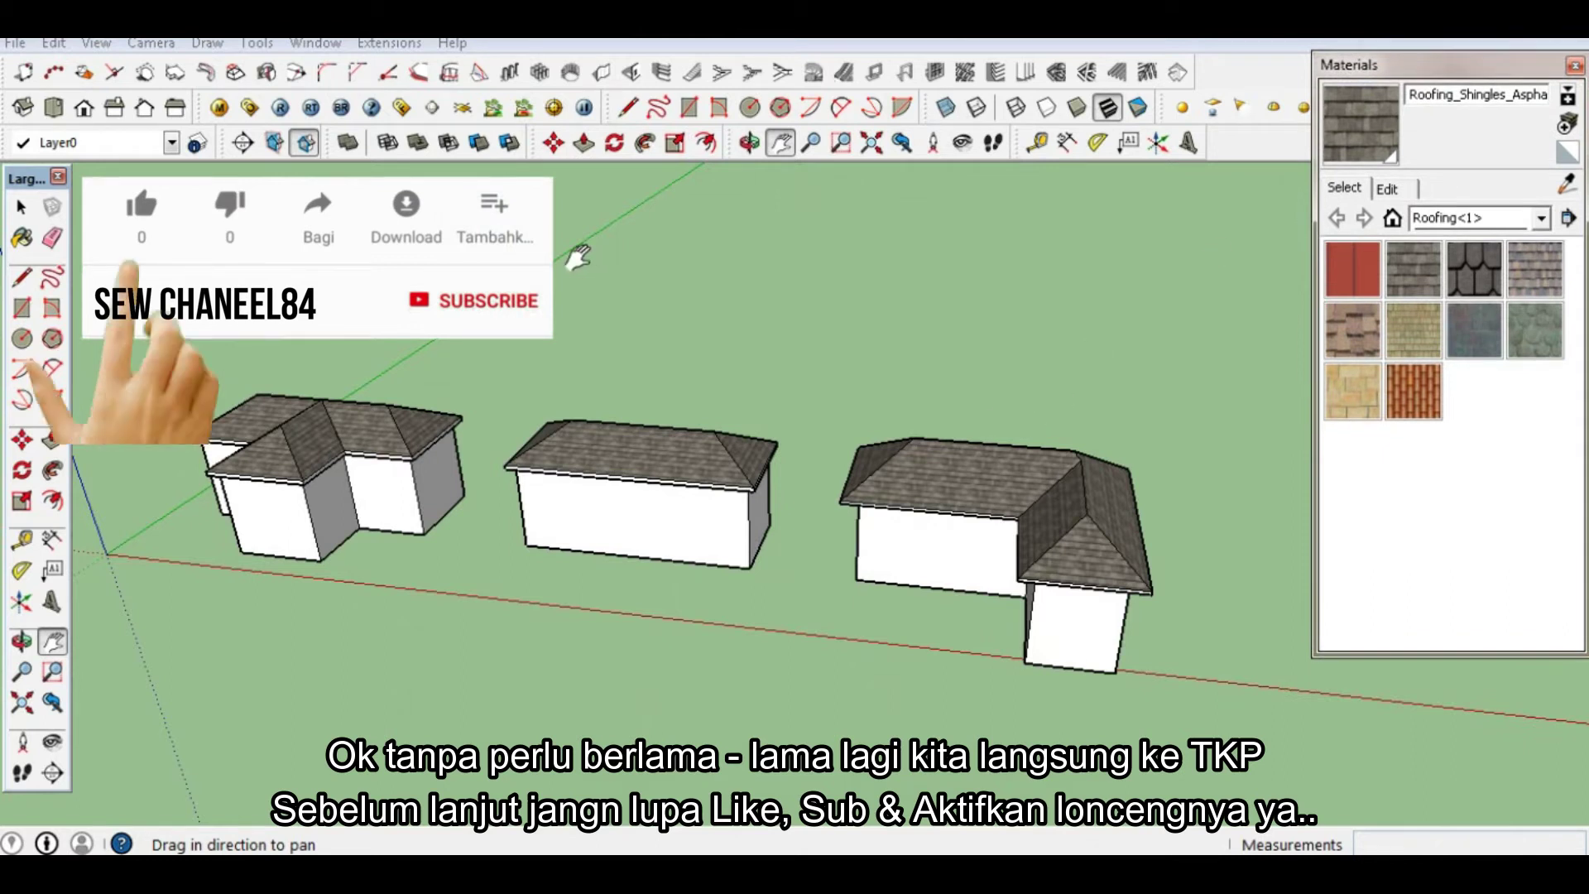
# Copy all three roofed houses about 25.7 m backward along the green axis
pyautogui.click(750, 143)
pyautogui.moveTo(774, 465); pyautogui.dragTo(557, 489)
pyautogui.press('space')
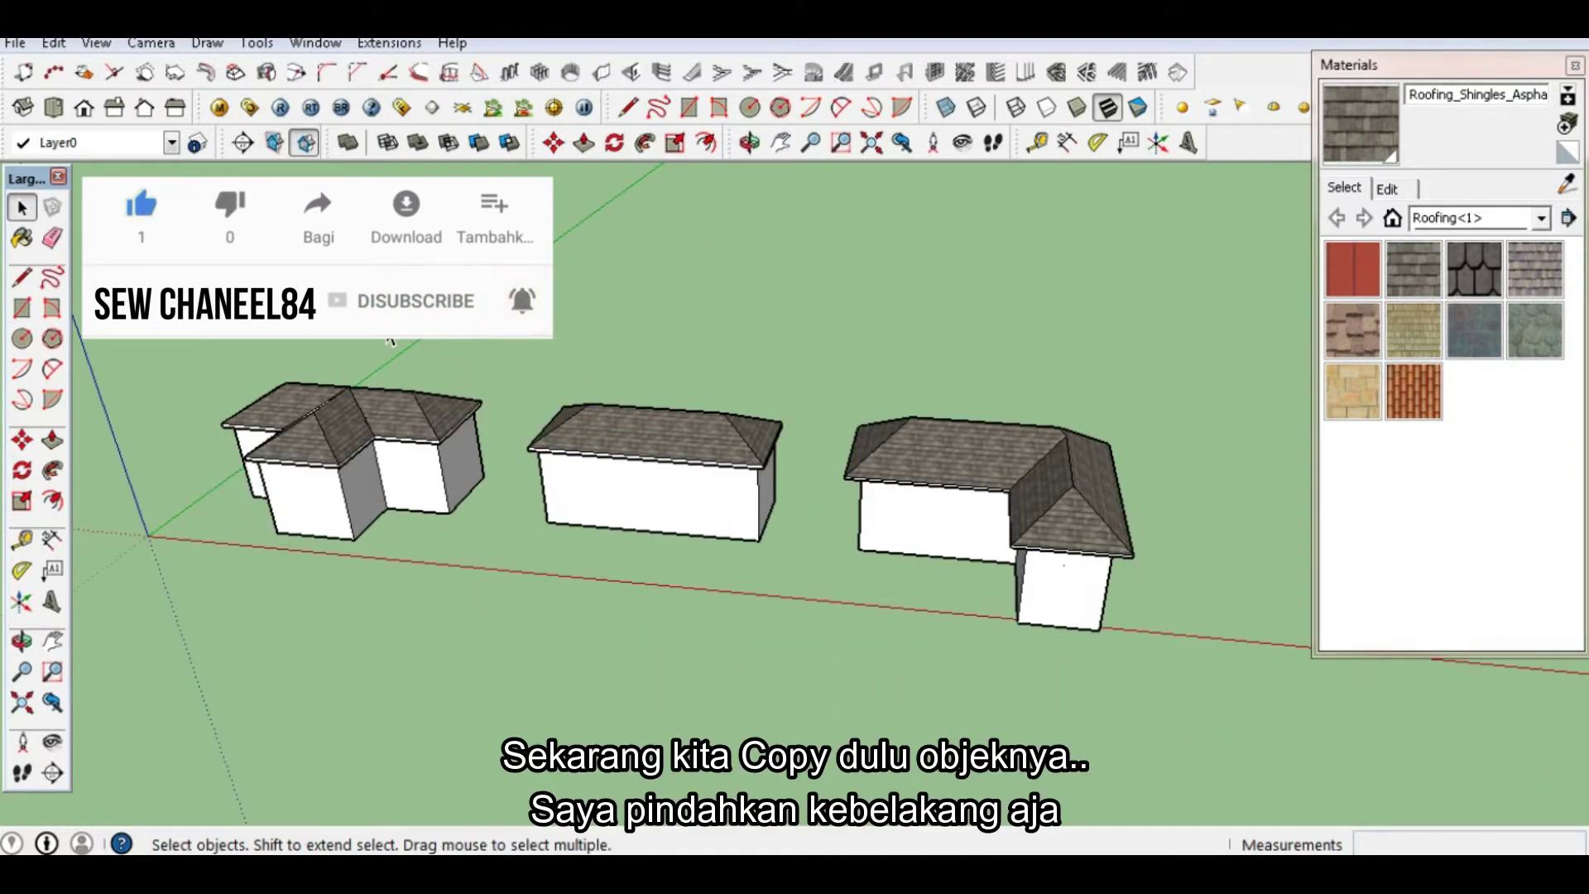
pyautogui.moveTo(177, 312); pyautogui.dragTo(1260, 695)
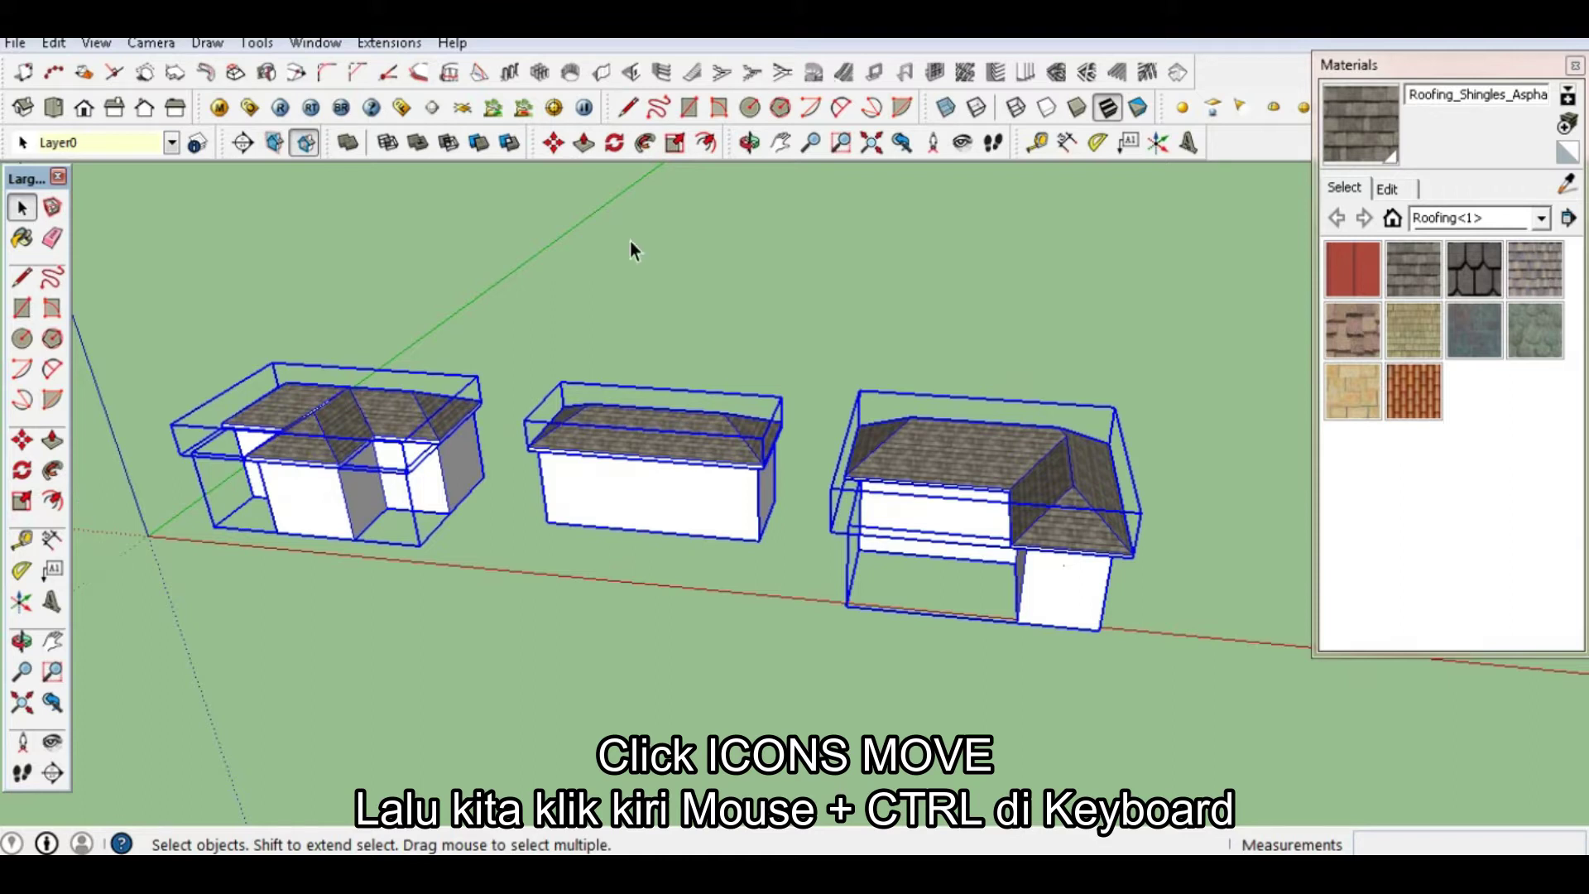
pyautogui.click(555, 144)
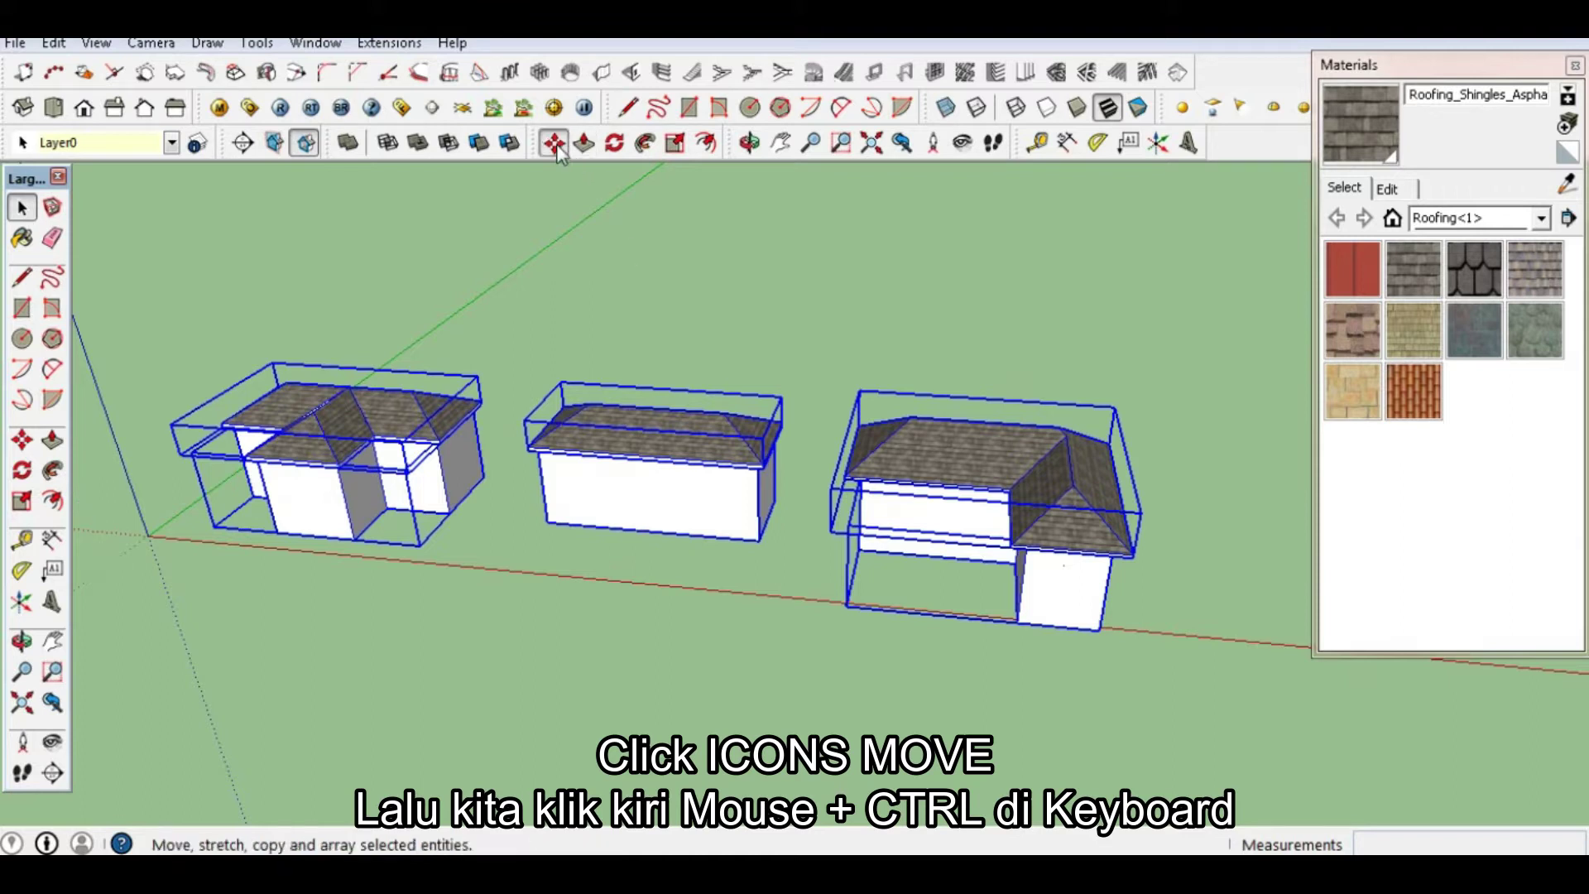
pyautogui.click(1198, 562)
pyautogui.press('ctrl')
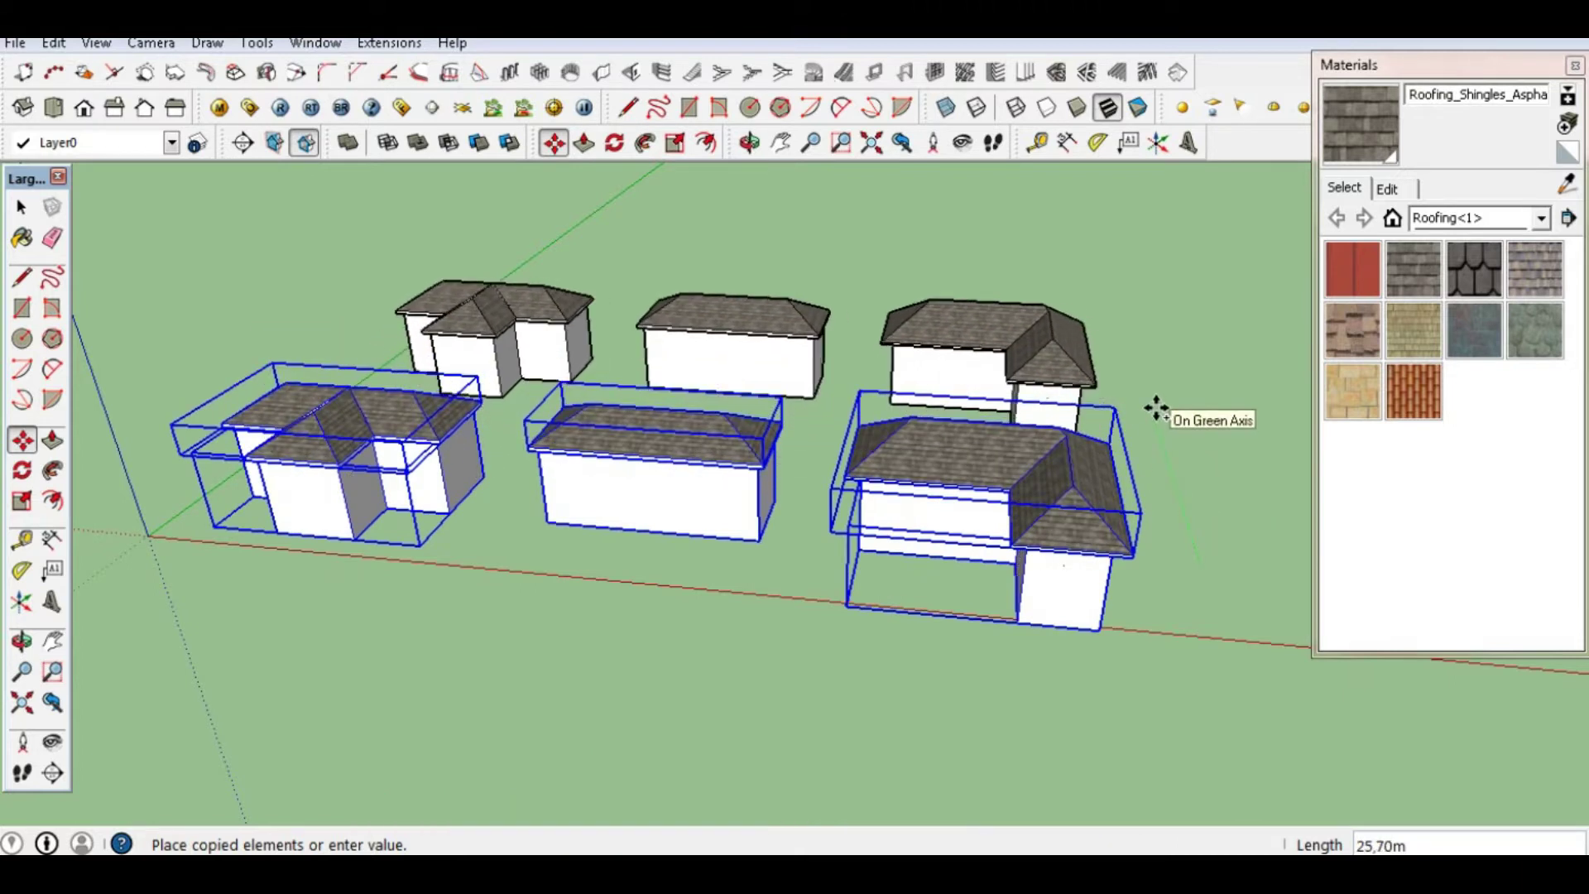
pyautogui.click(1156, 407)
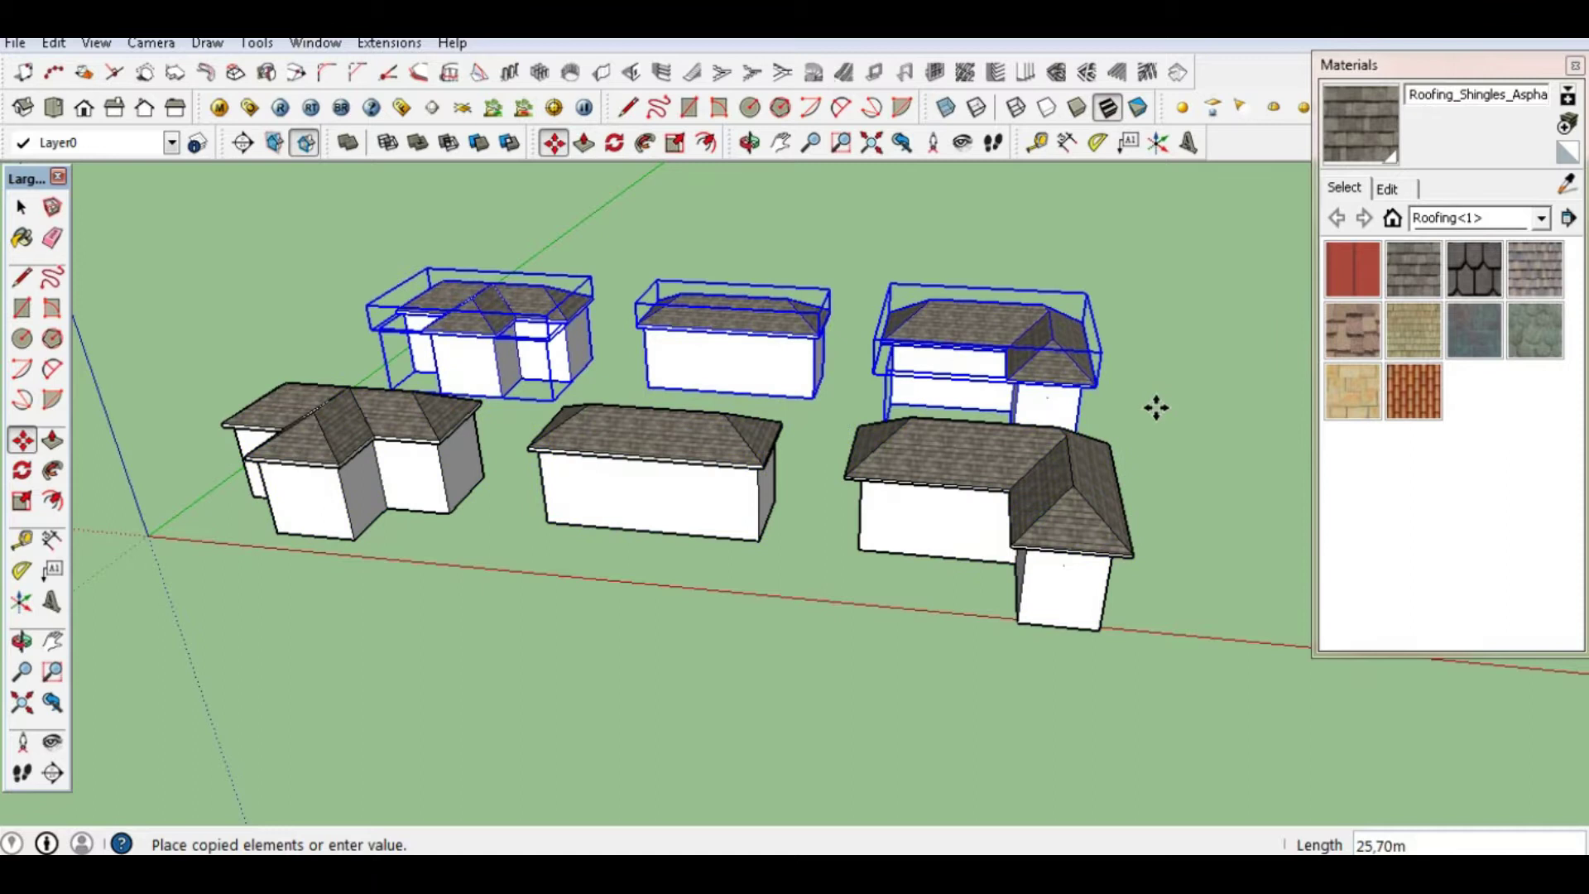
pyautogui.press('space')
pyautogui.click(873, 608)
# Delete the roofs of the three front houses, keeping their wall blocks
pyautogui.click(351, 420)
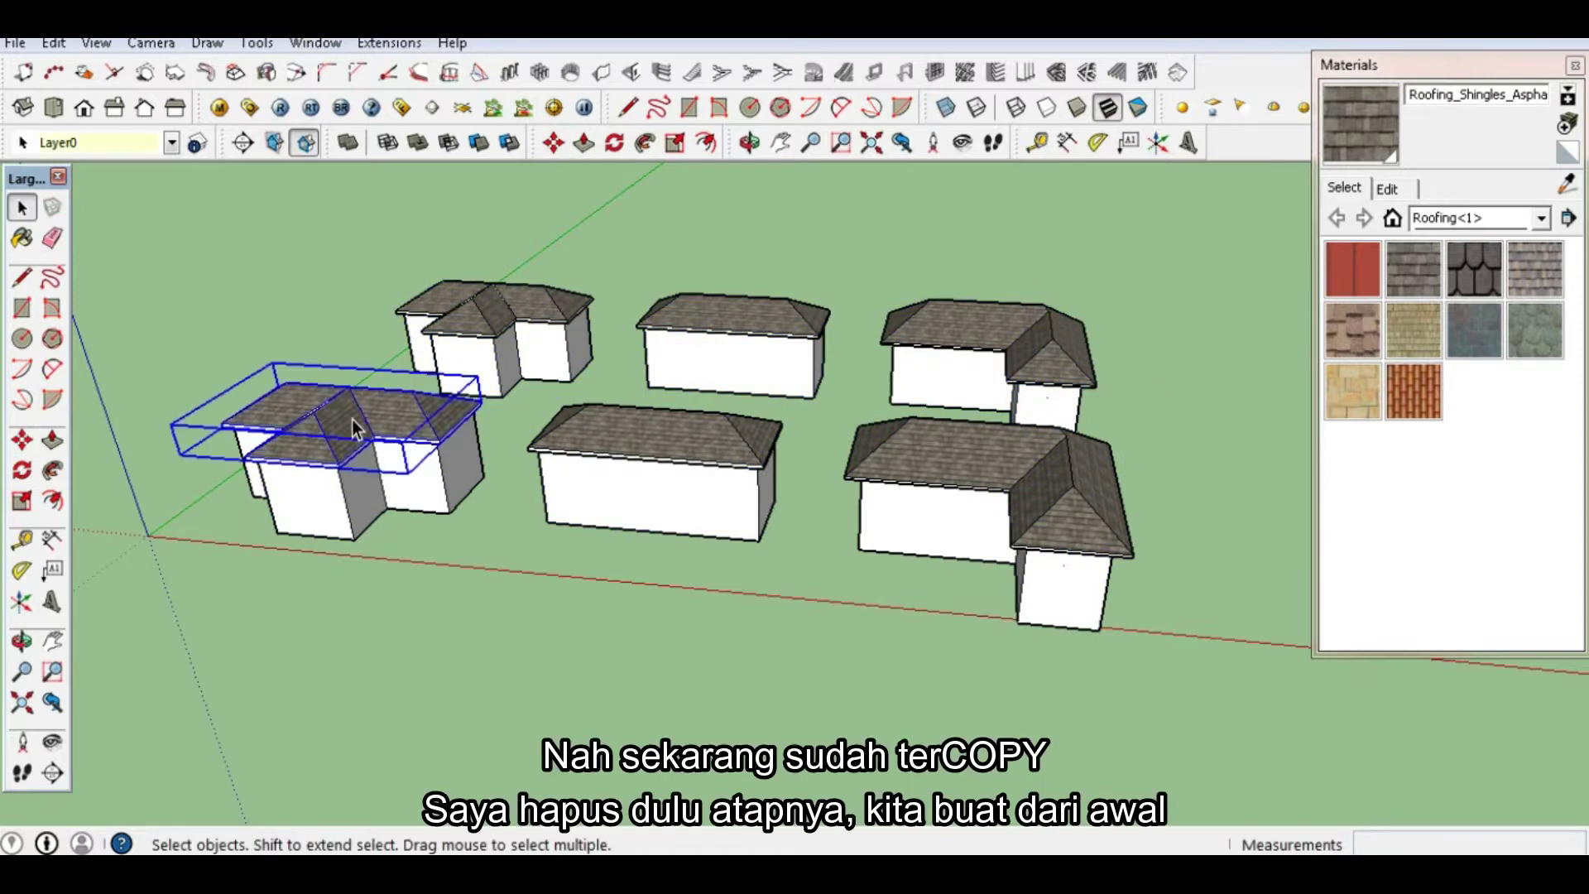
pyautogui.keyDown('shift'); pyautogui.click(588, 435); pyautogui.keyUp('shift')
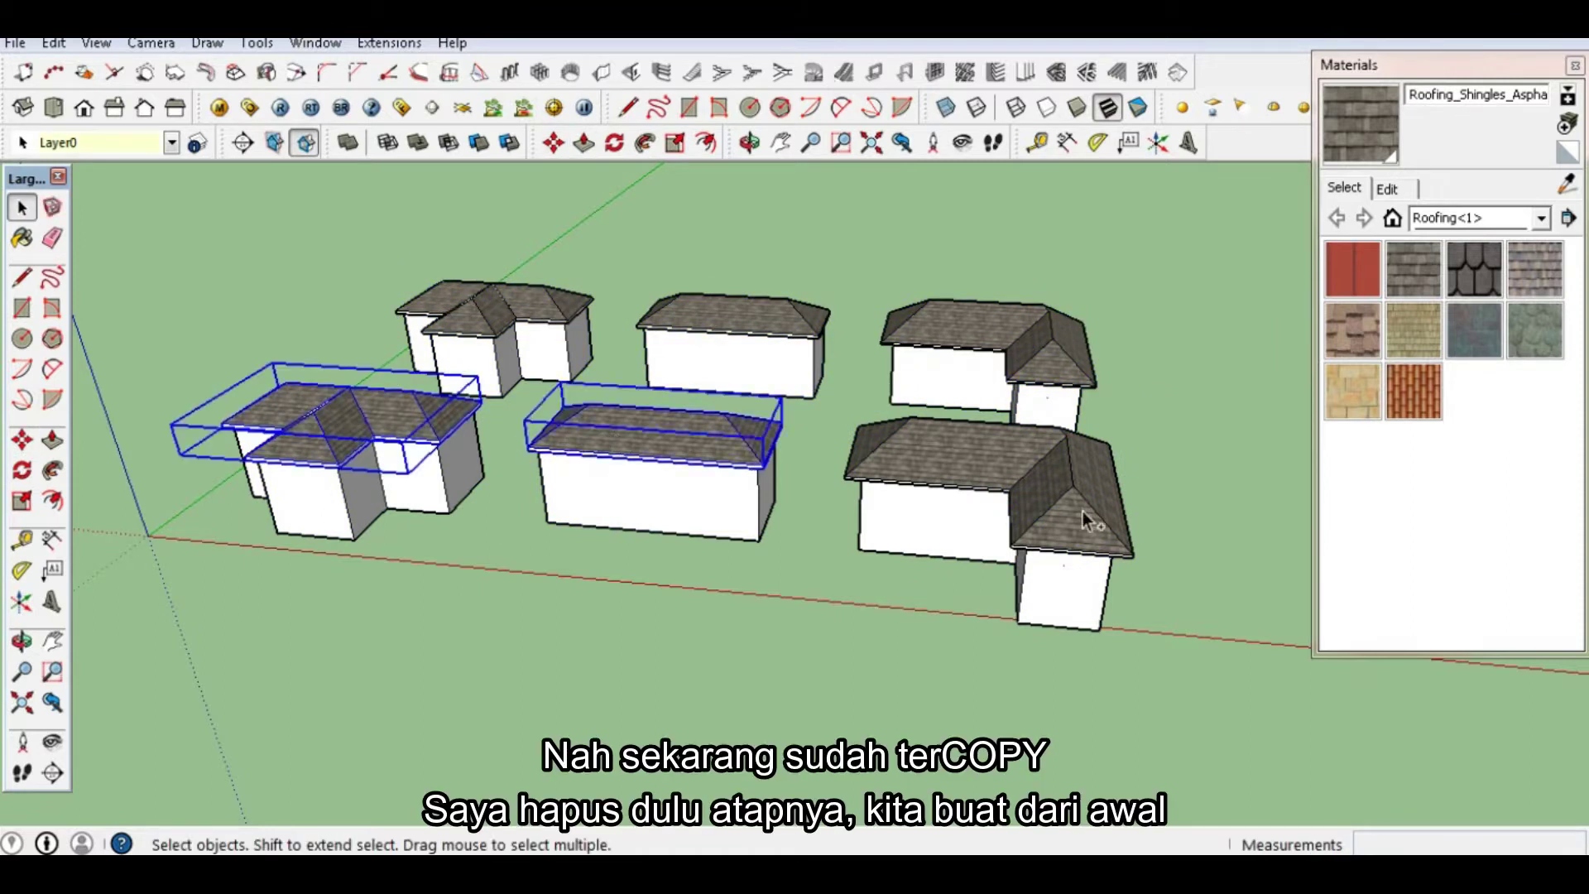
pyautogui.keyDown('shift'); pyautogui.click(1077, 506); pyautogui.keyUp('shift')
pyautogui.press('Delete')
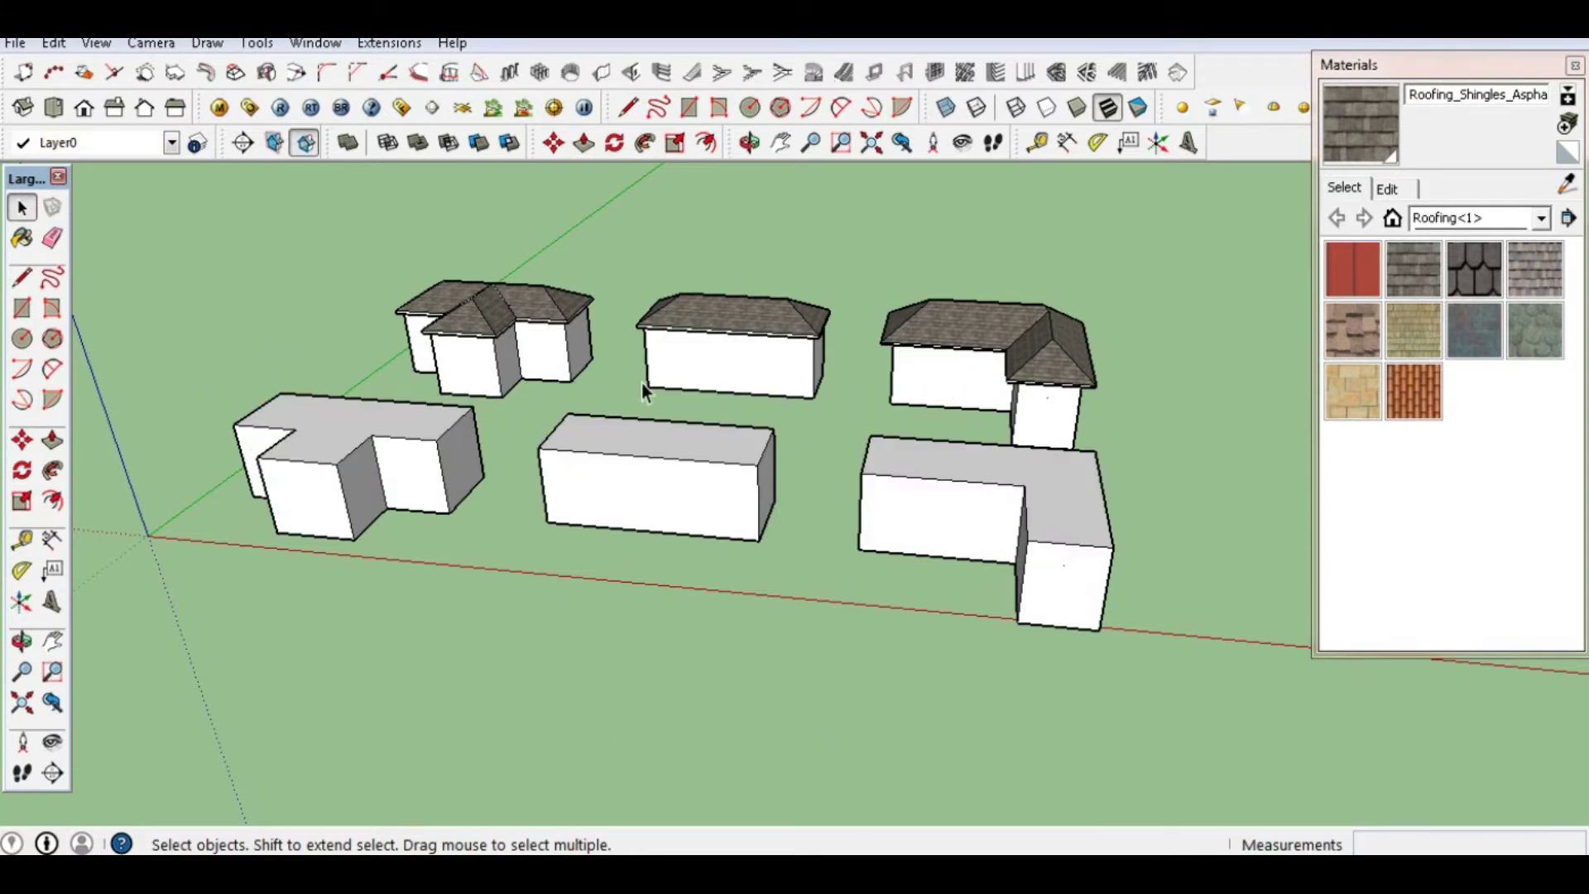
# Copy the top face of the front T-shaped house from inside its group and leave the group
pyautogui.click(750, 143)
pyautogui.moveTo(372, 419); pyautogui.dragTo(380, 450)
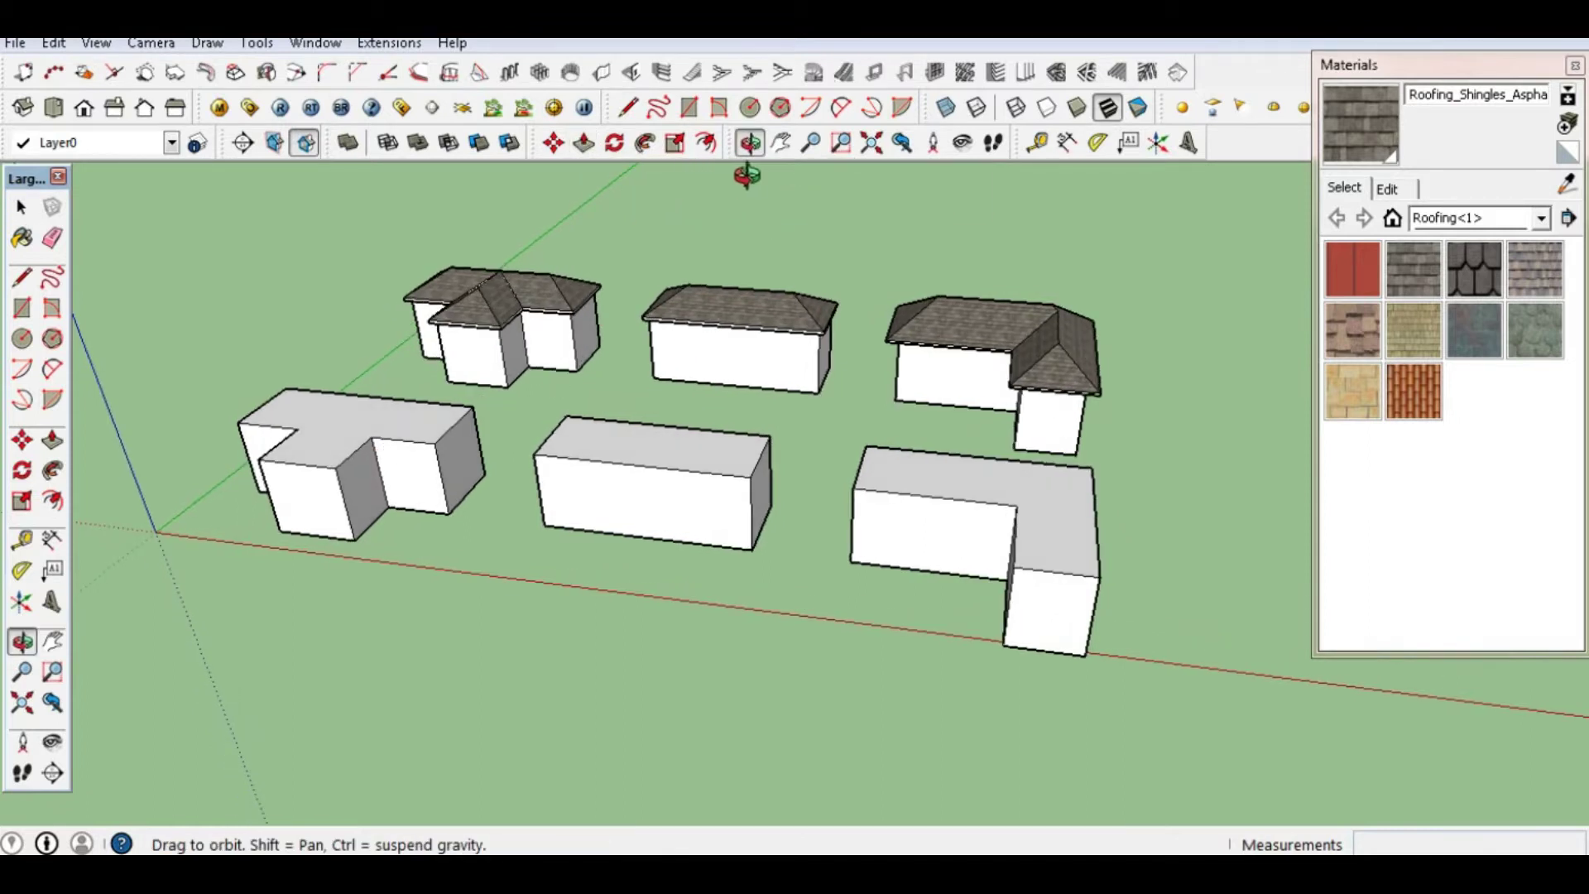
pyautogui.click(22, 207)
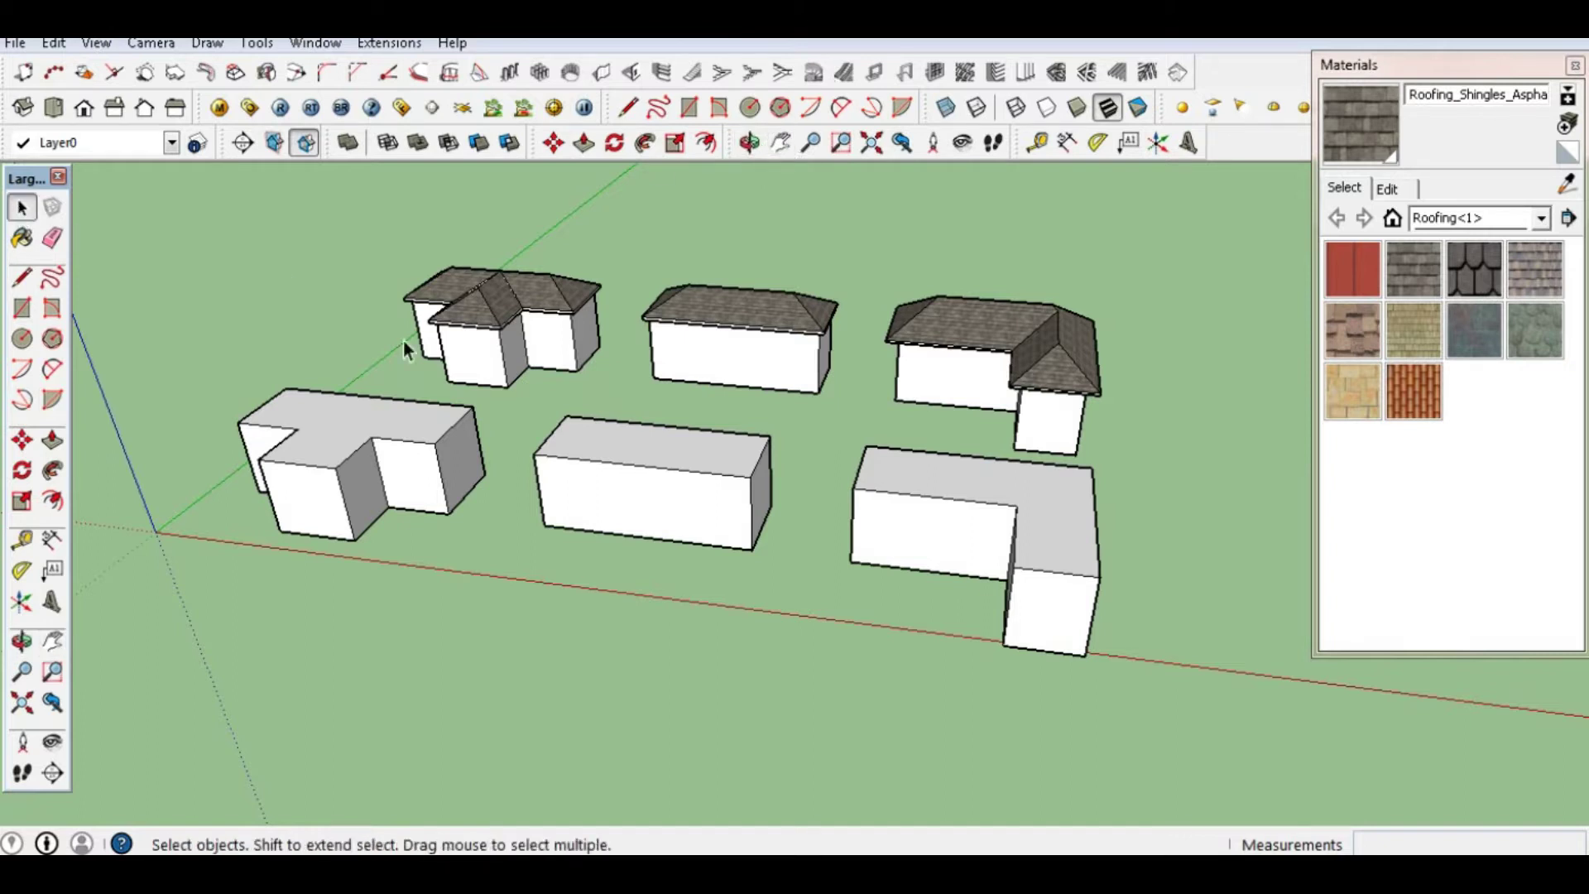
pyautogui.scroll(5, 253, 405)
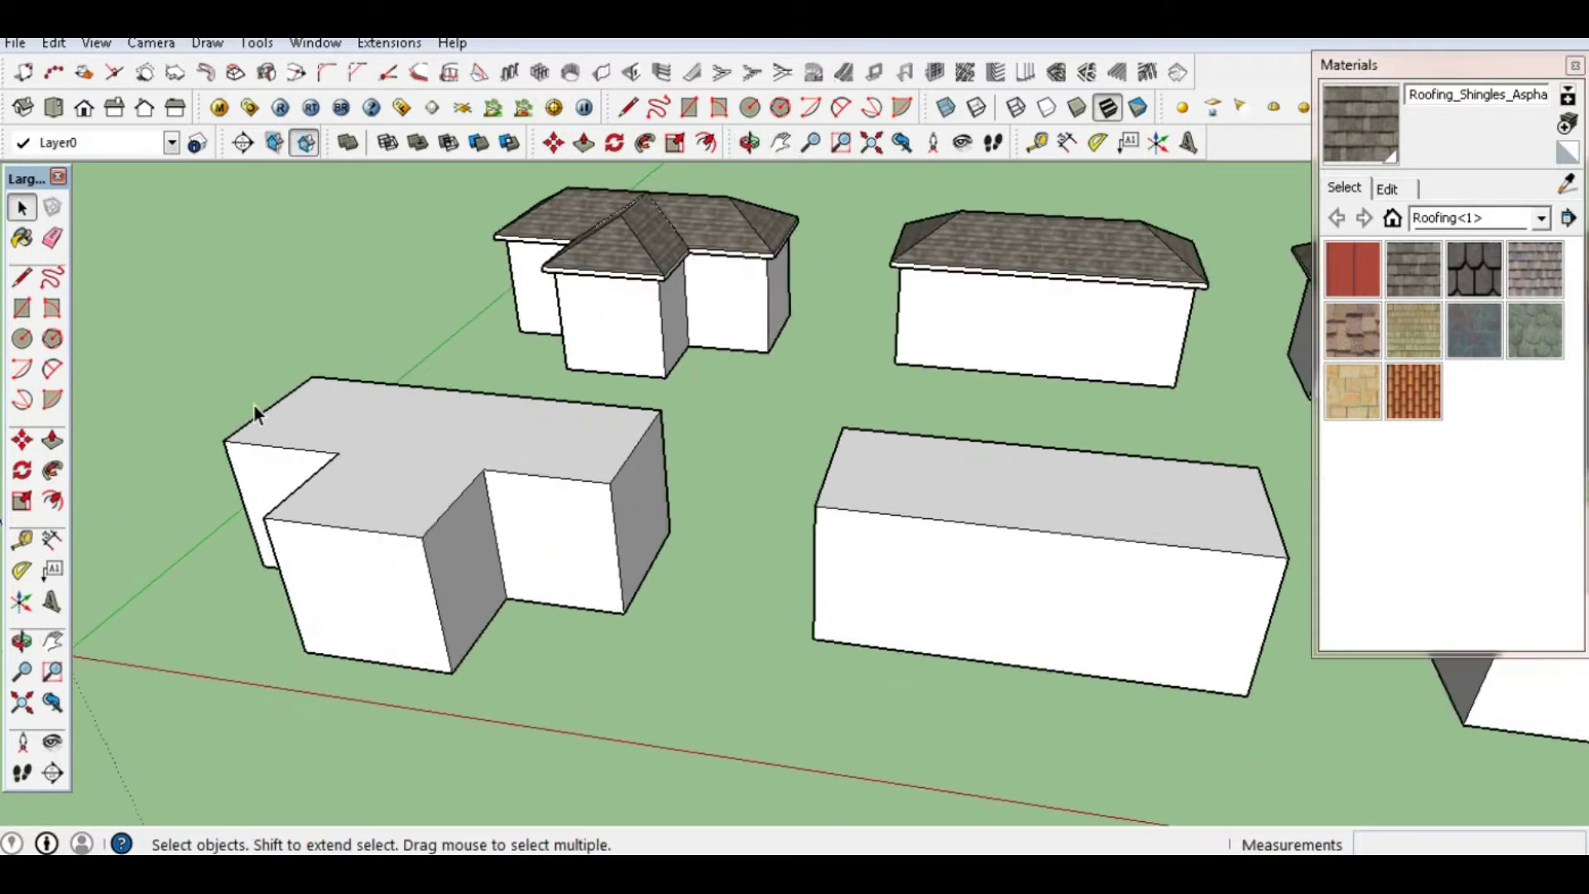
pyautogui.click(450, 469)
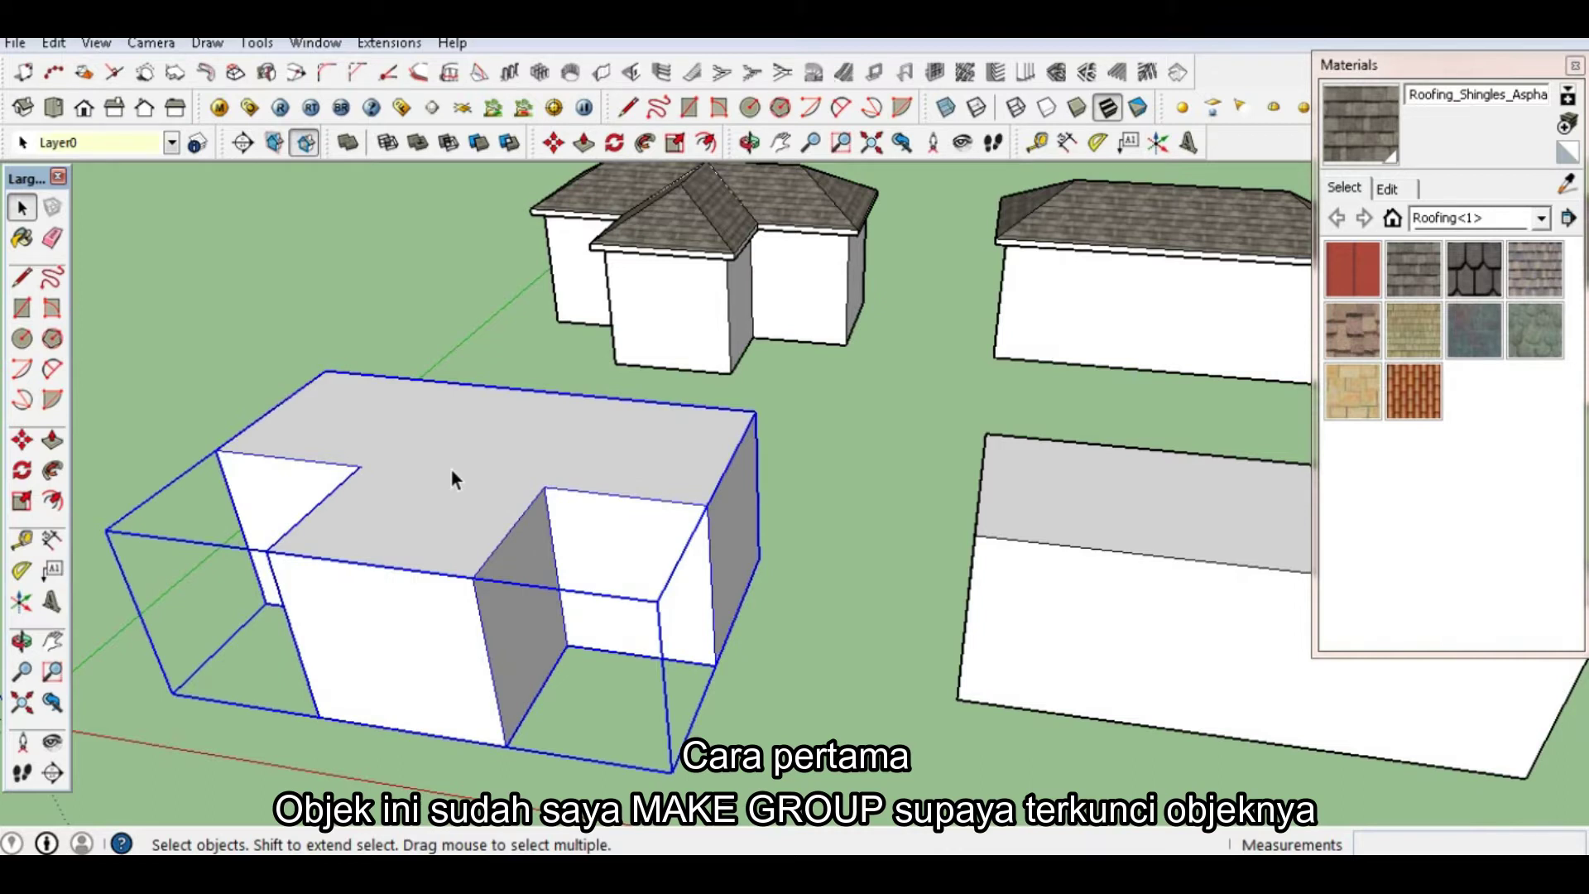
pyautogui.doubleClick(452, 472)
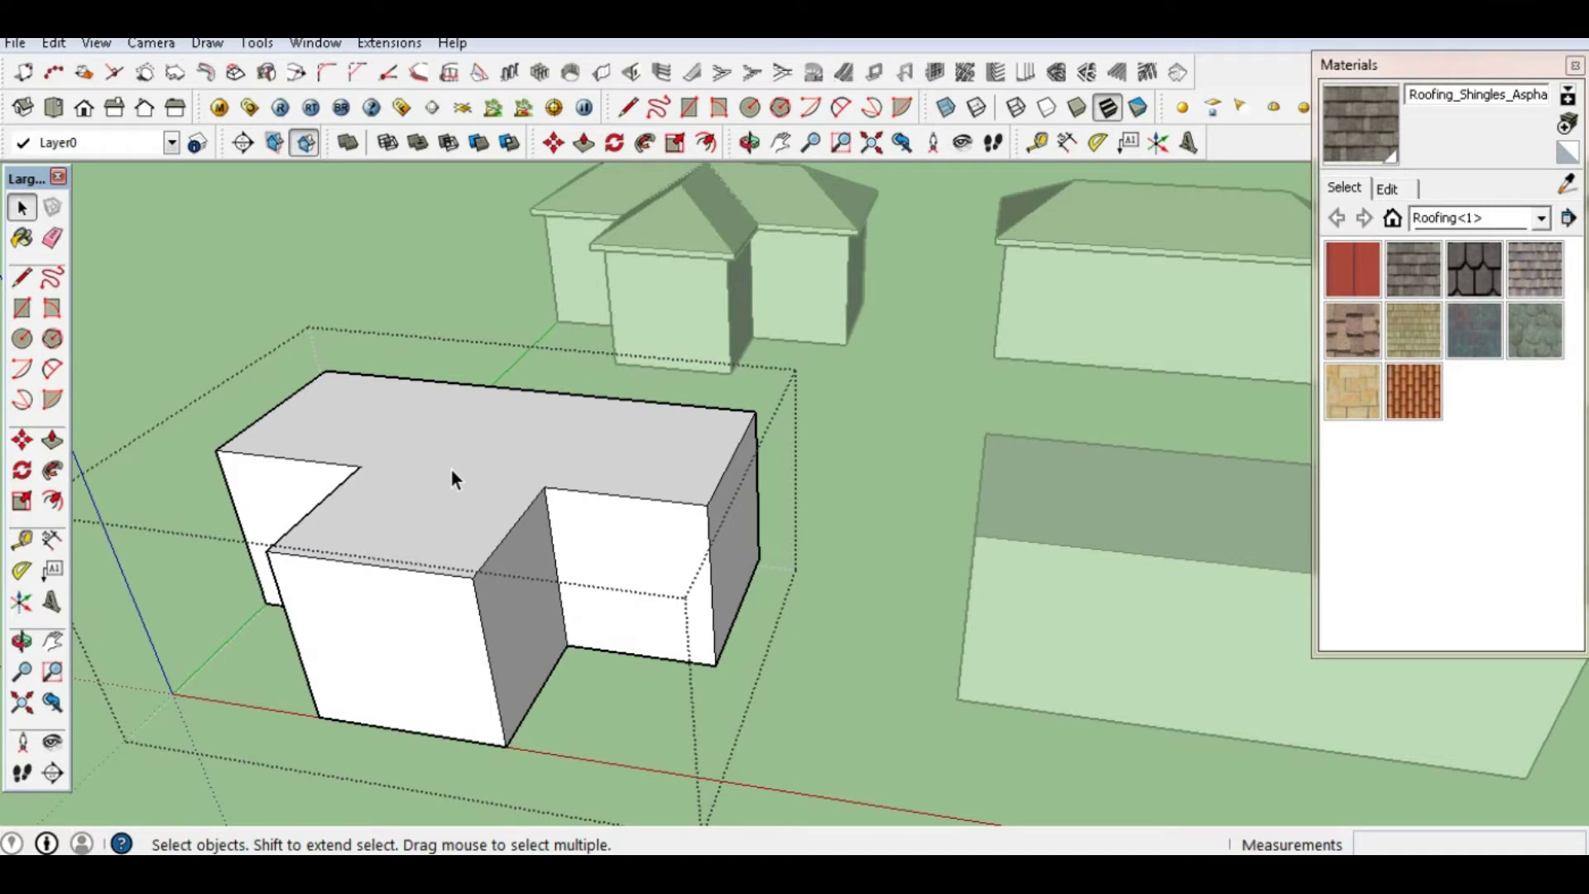
pyautogui.click(452, 472)
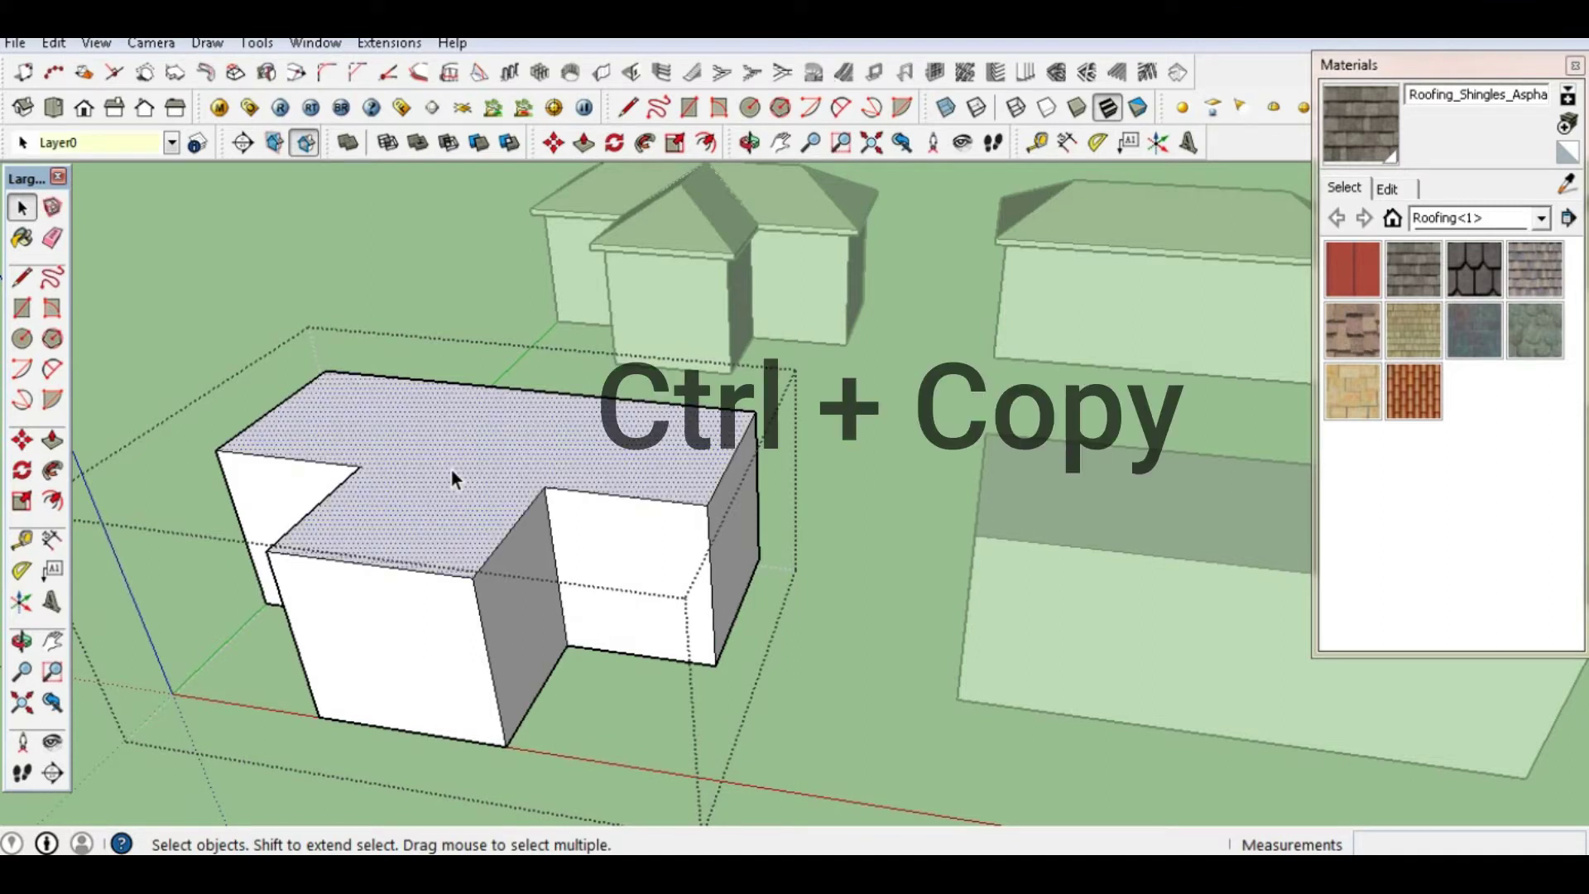
pyautogui.rightClick(452, 478)
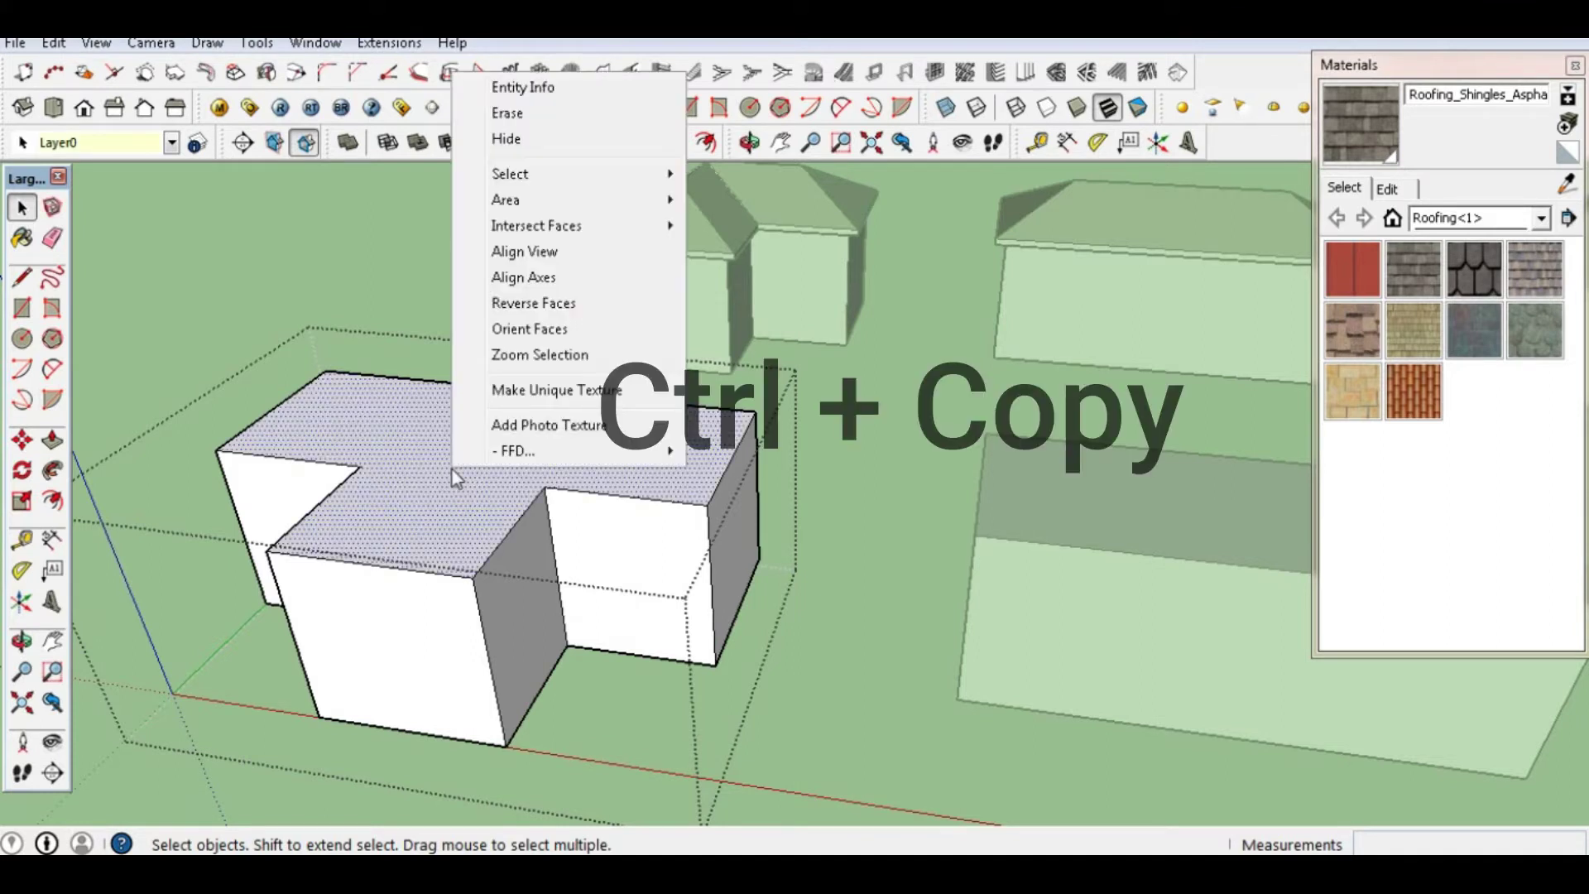
pyautogui.press('Escape')
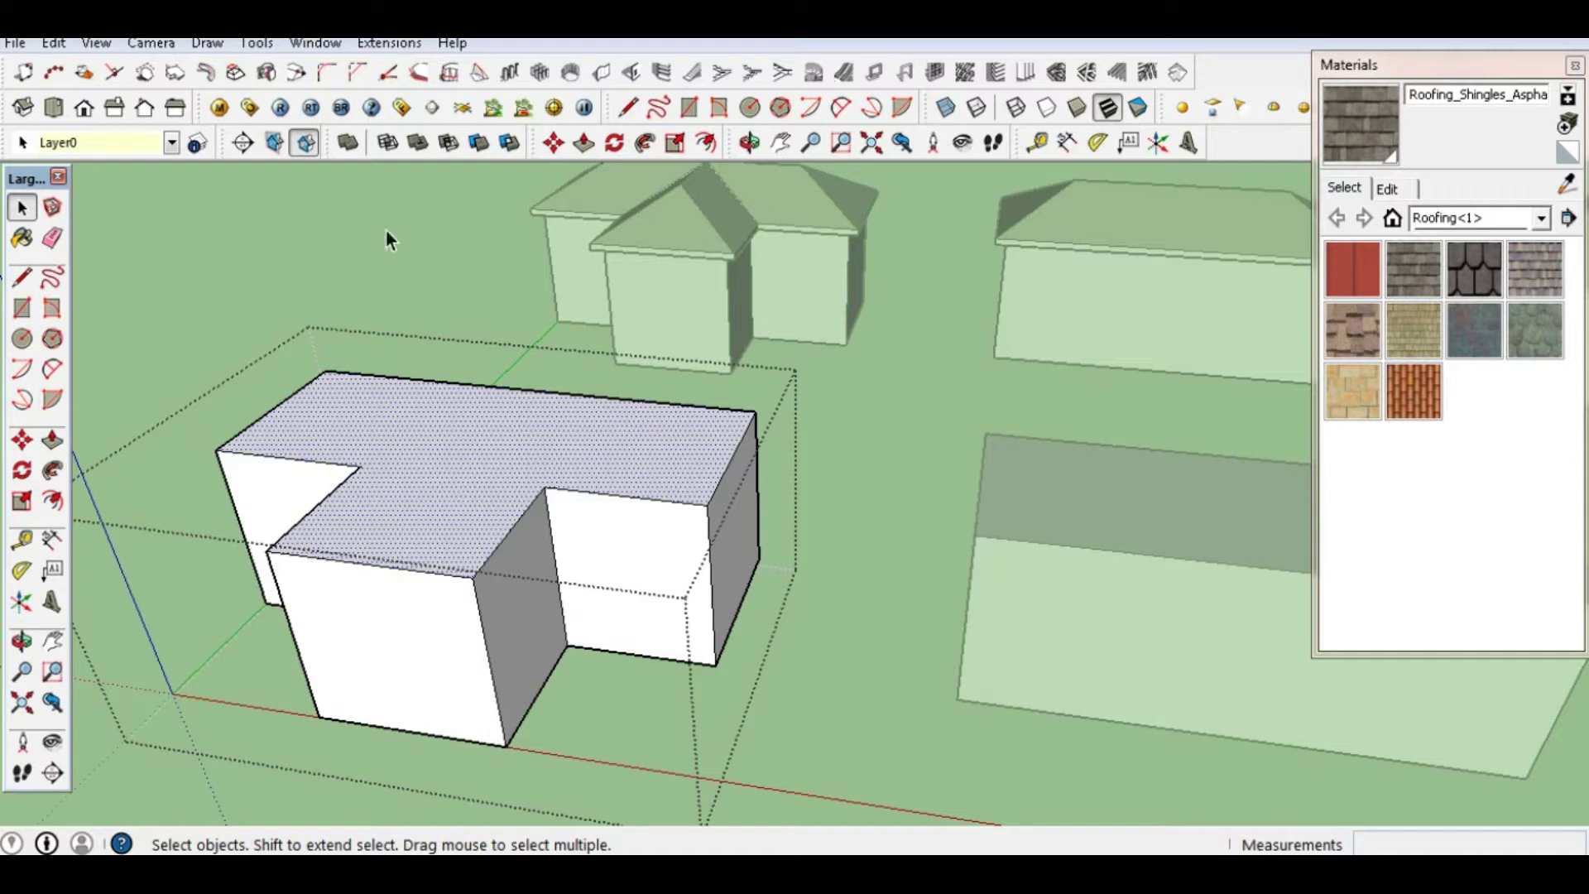
pyautogui.click(543, 364)
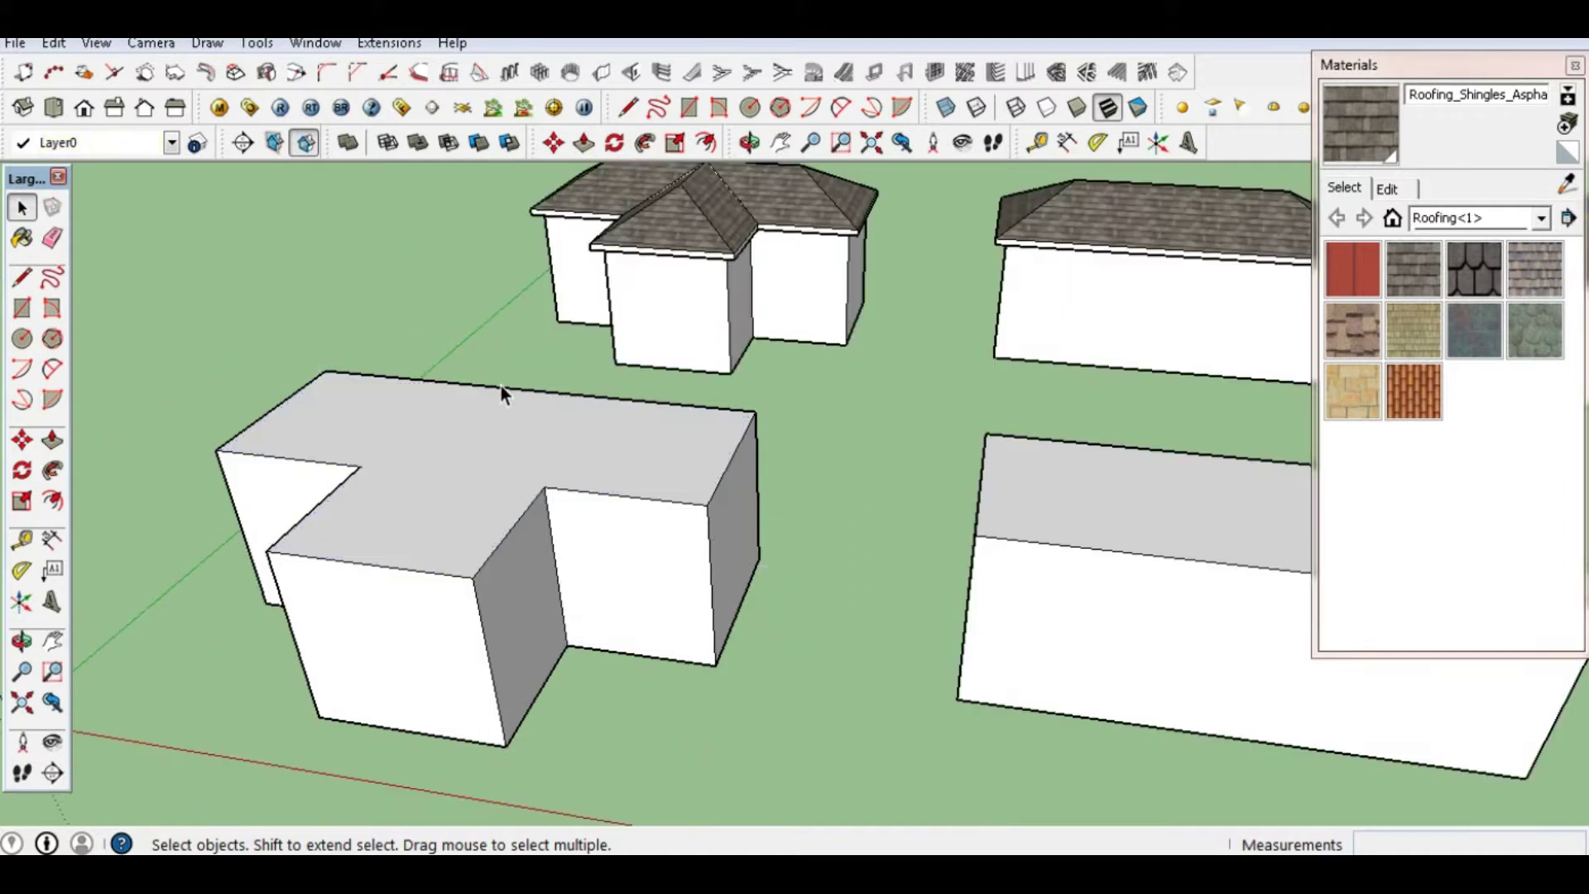
# Paste the copied top face in place on the T-shaped house, outside its group
pyautogui.click(54, 44)
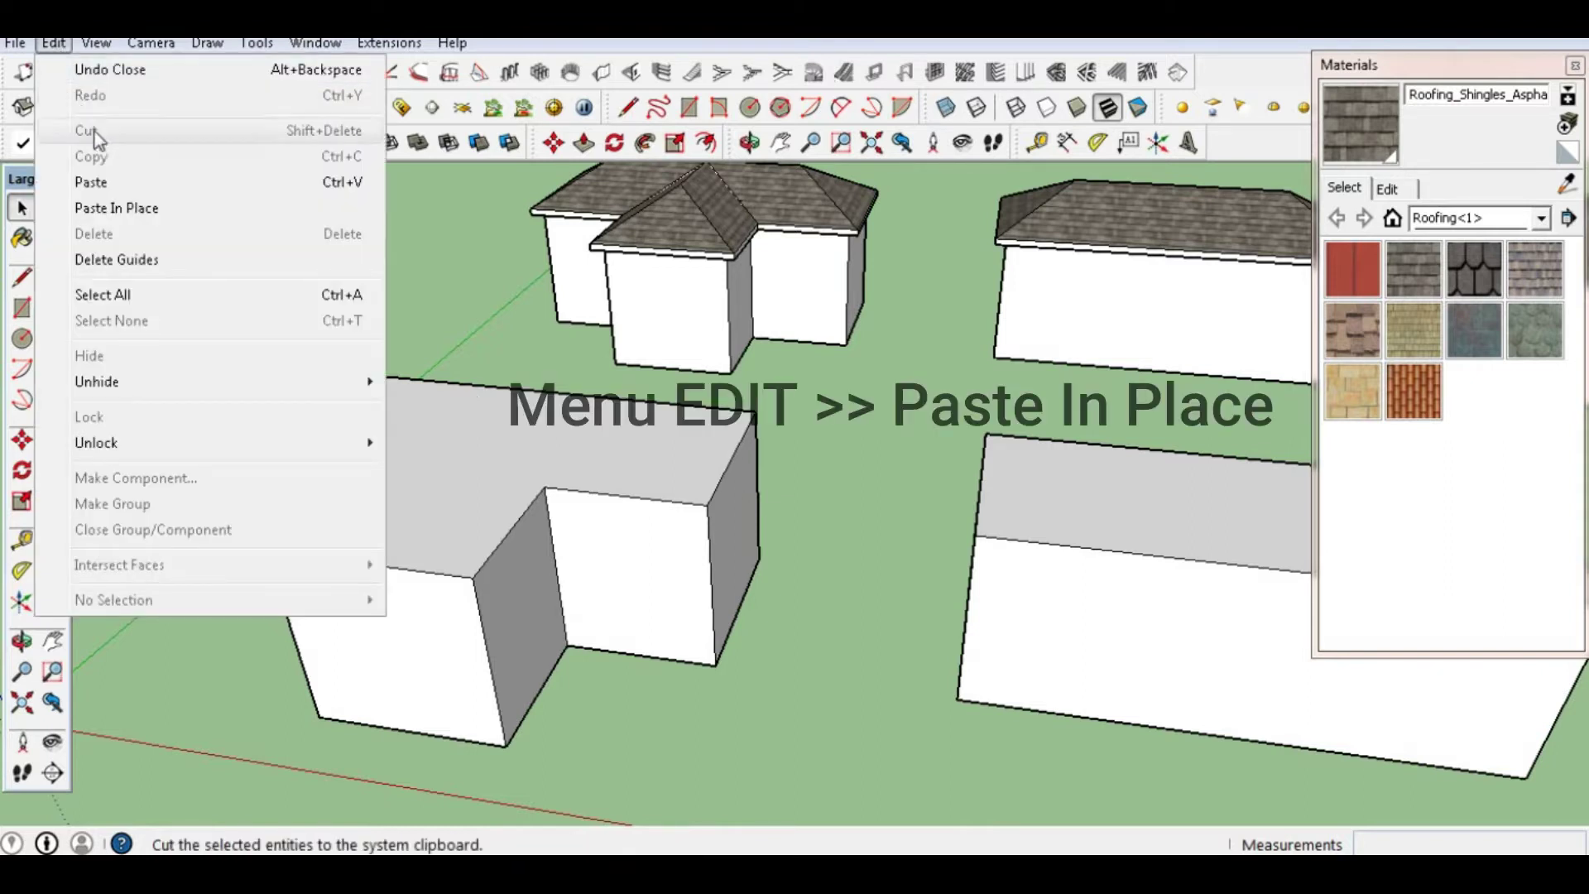
pyautogui.click(151, 208)
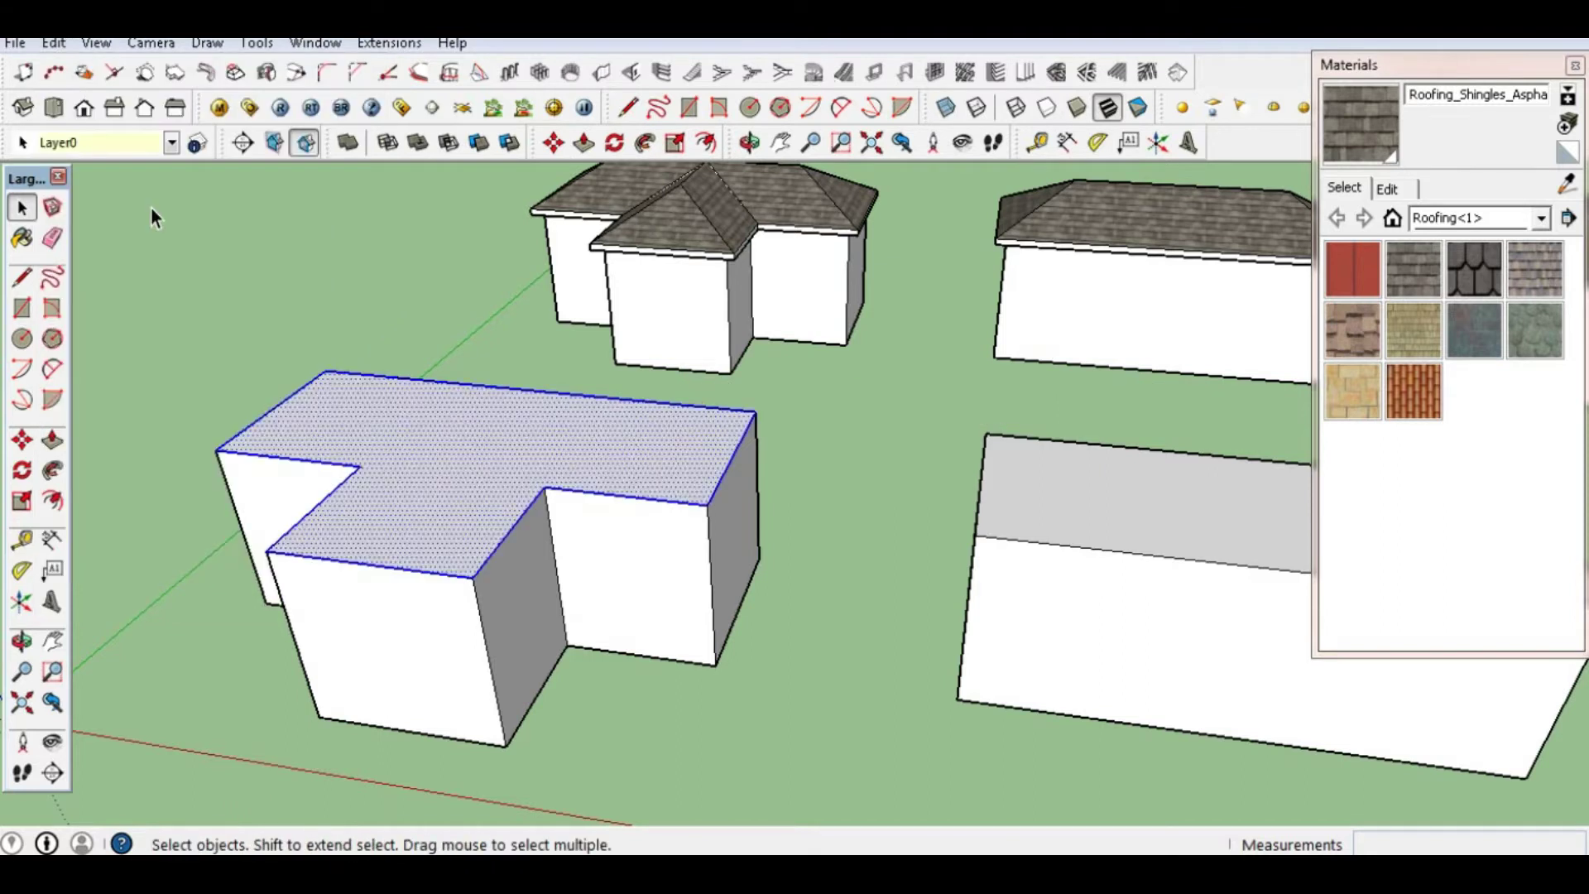
pyautogui.click(857, 425)
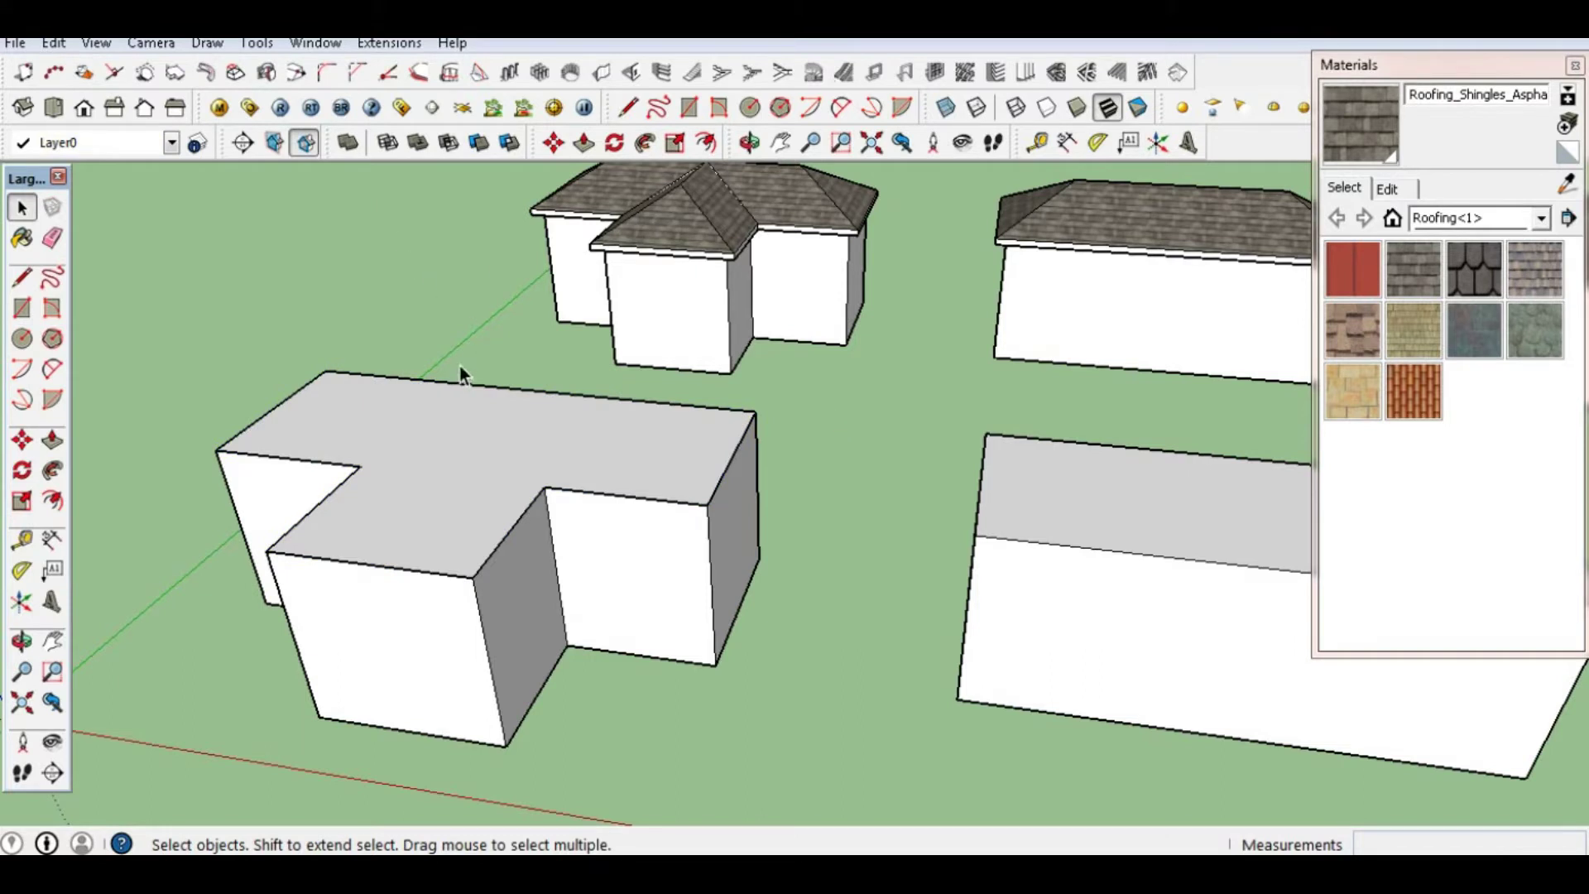
# Push/Pull the pasted T-shaped face upward 0.2 m to form the roof's fascia slab
pyautogui.click(53, 441)
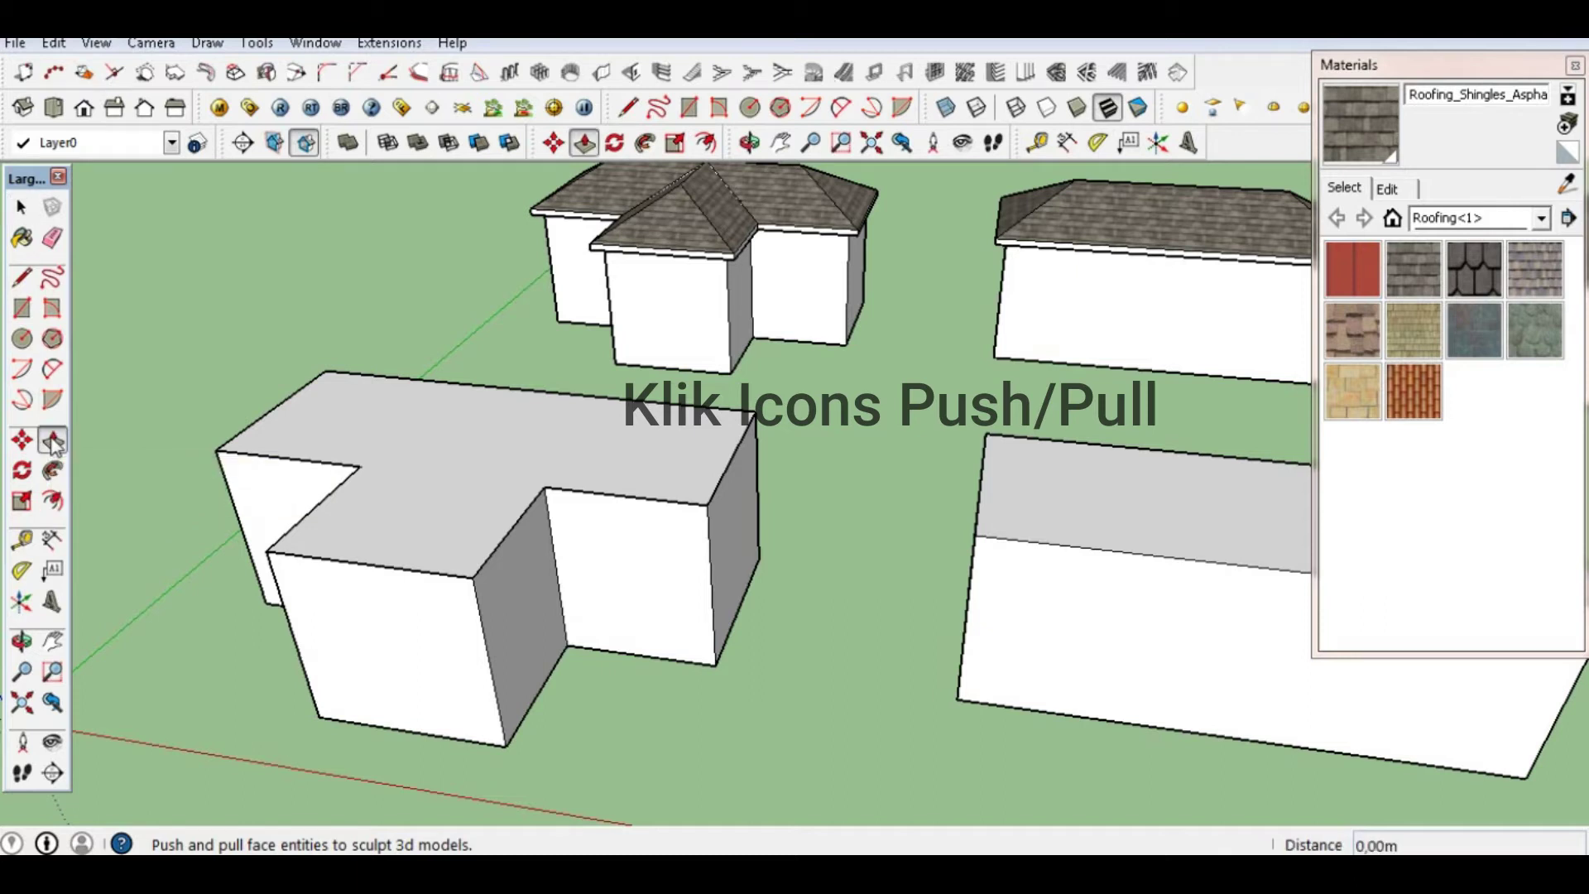
pyautogui.click(404, 425)
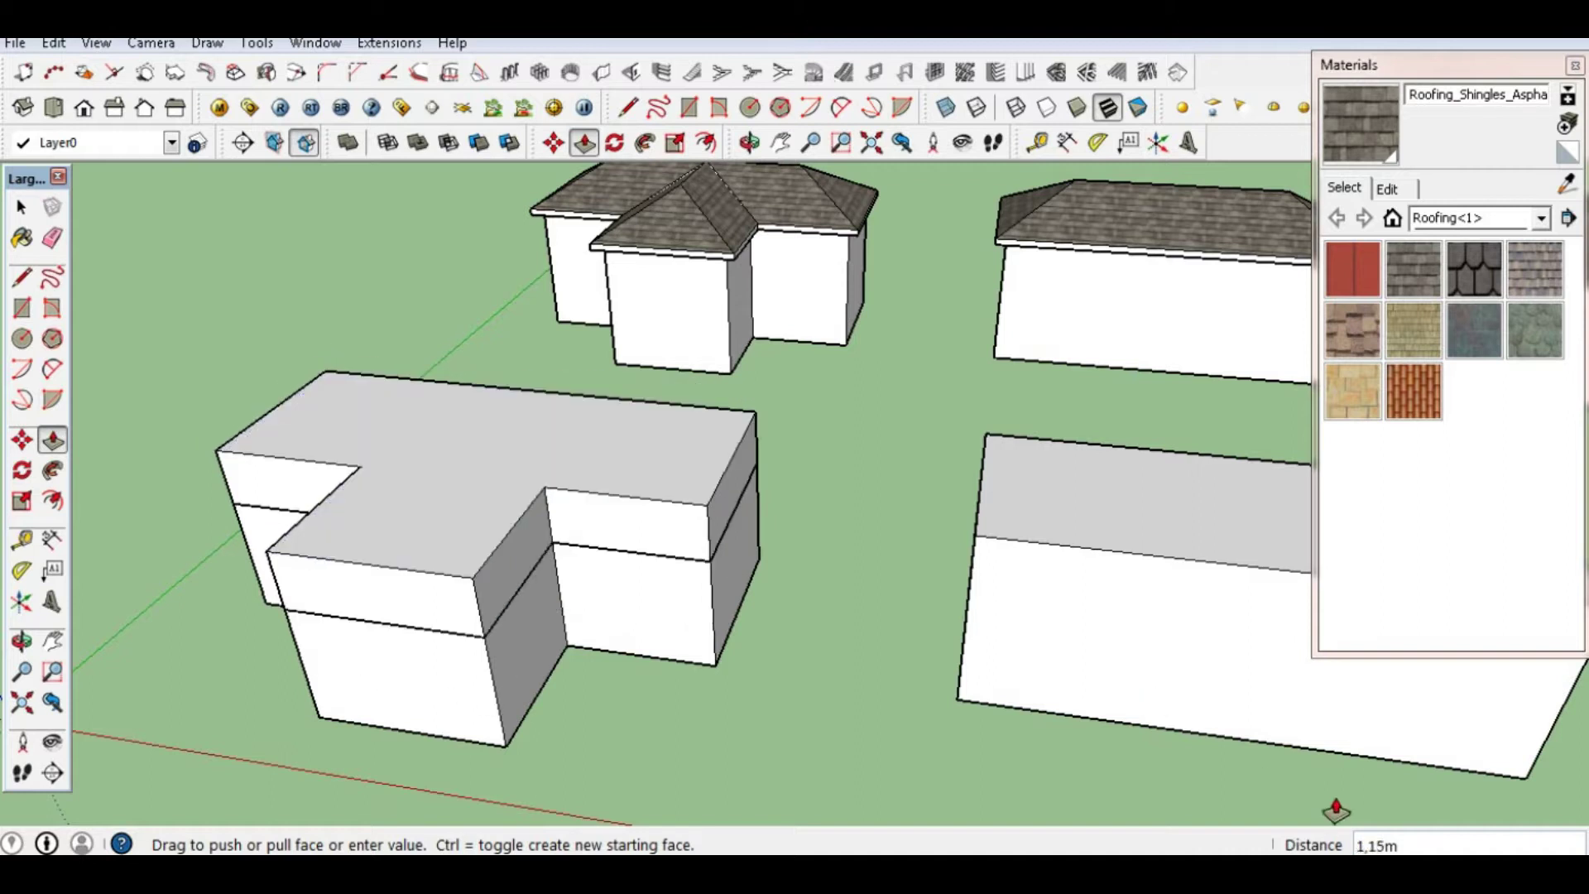
pyautogui.write('1,64')
pyautogui.press('Return')
pyautogui.hotkey('ctrl', 'z')
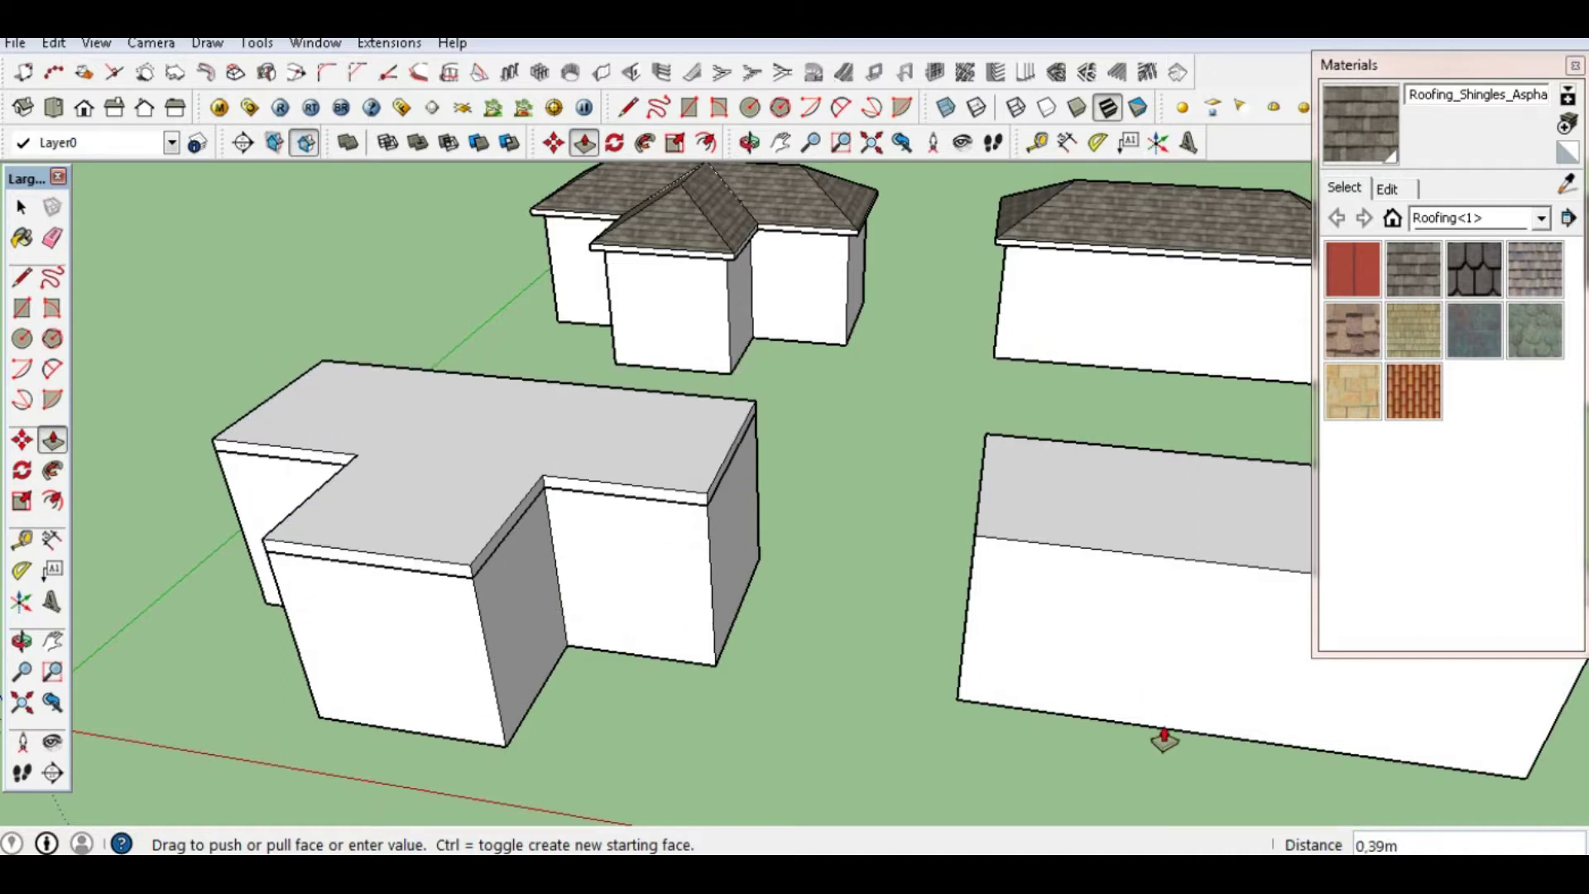
pyautogui.click(514, 389)
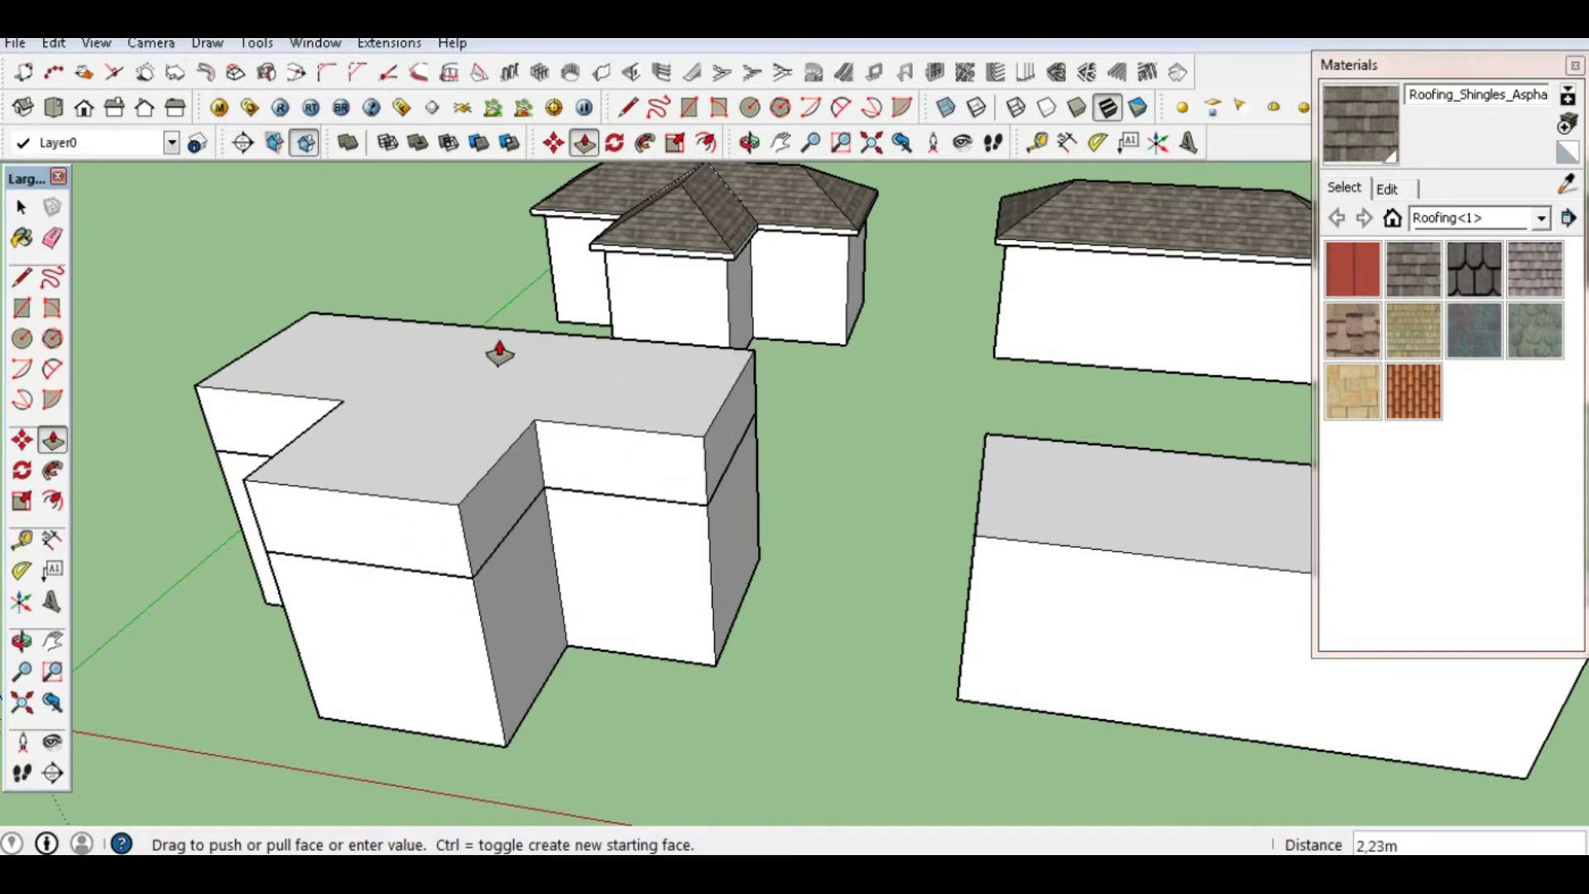
pyautogui.press('BackSpace')
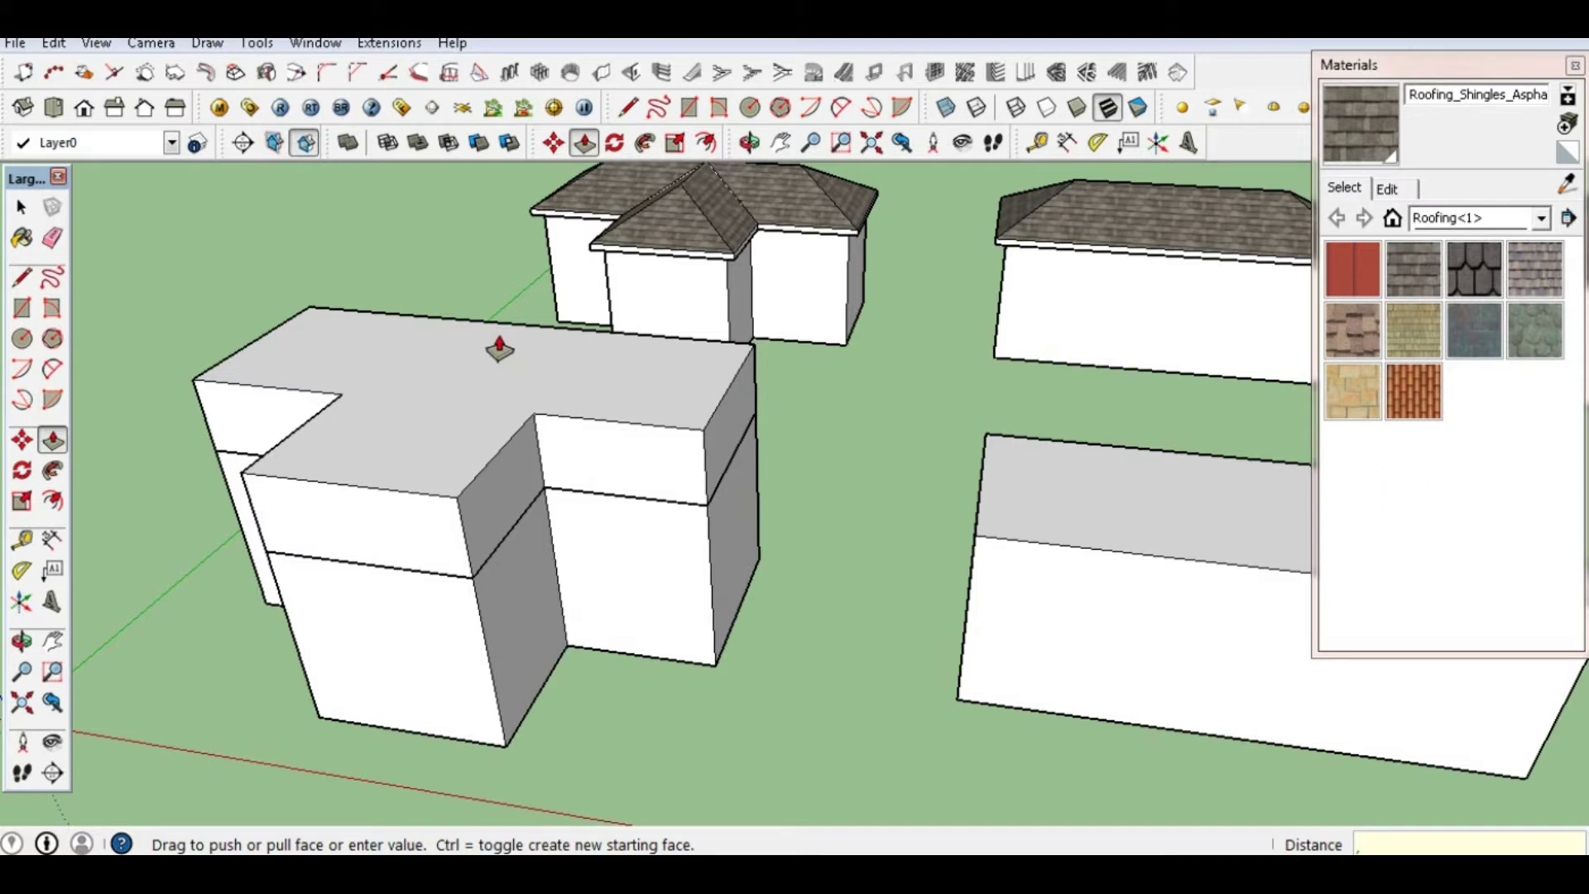
pyautogui.write('3')
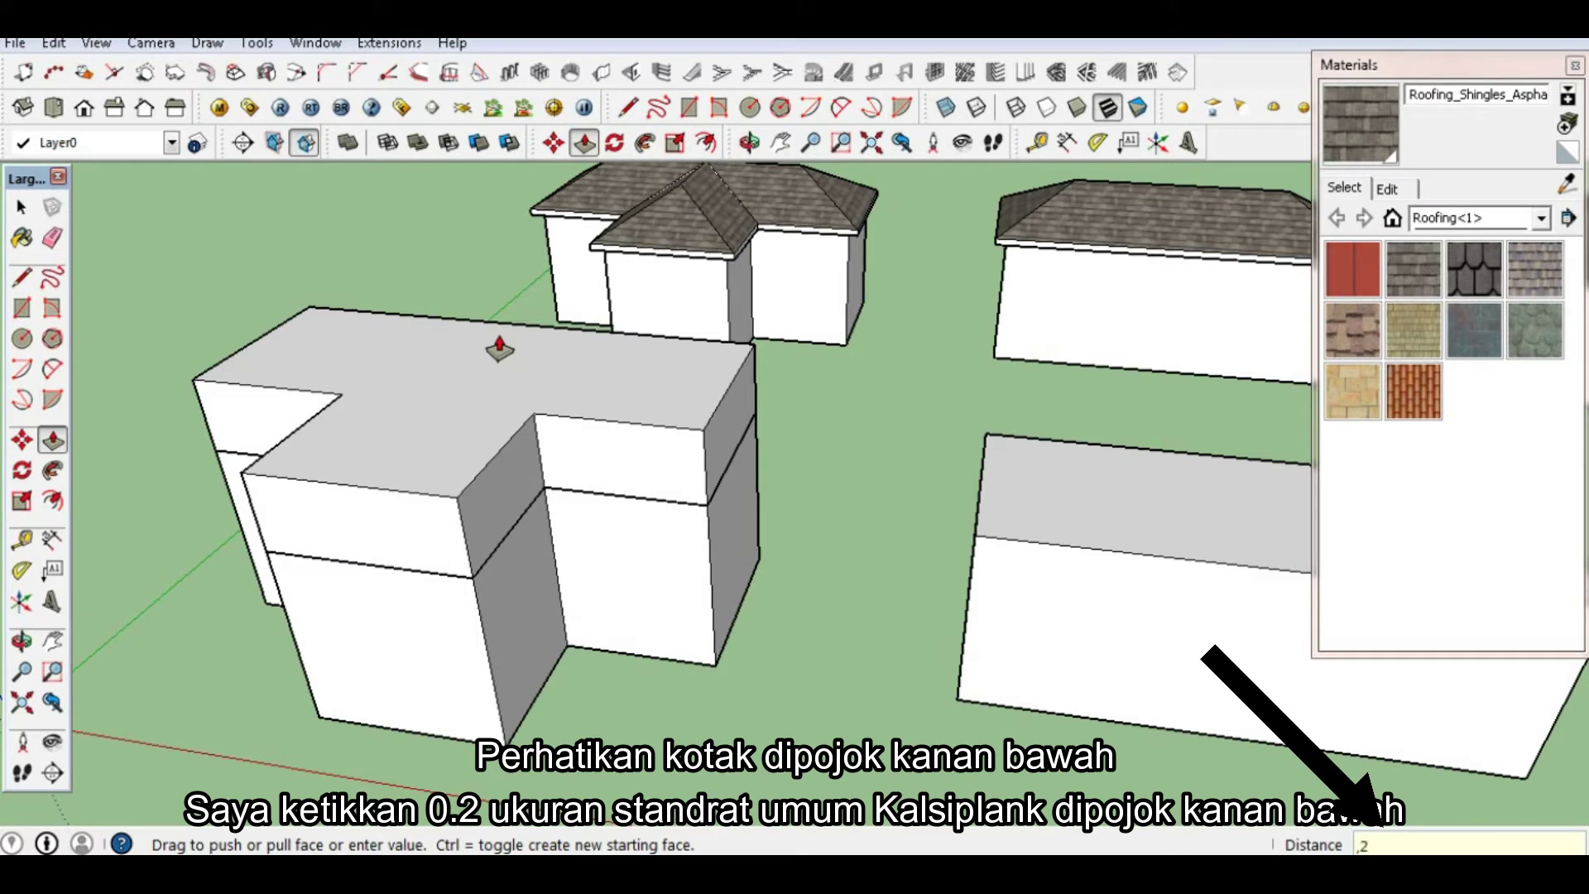
pyautogui.press('Return')
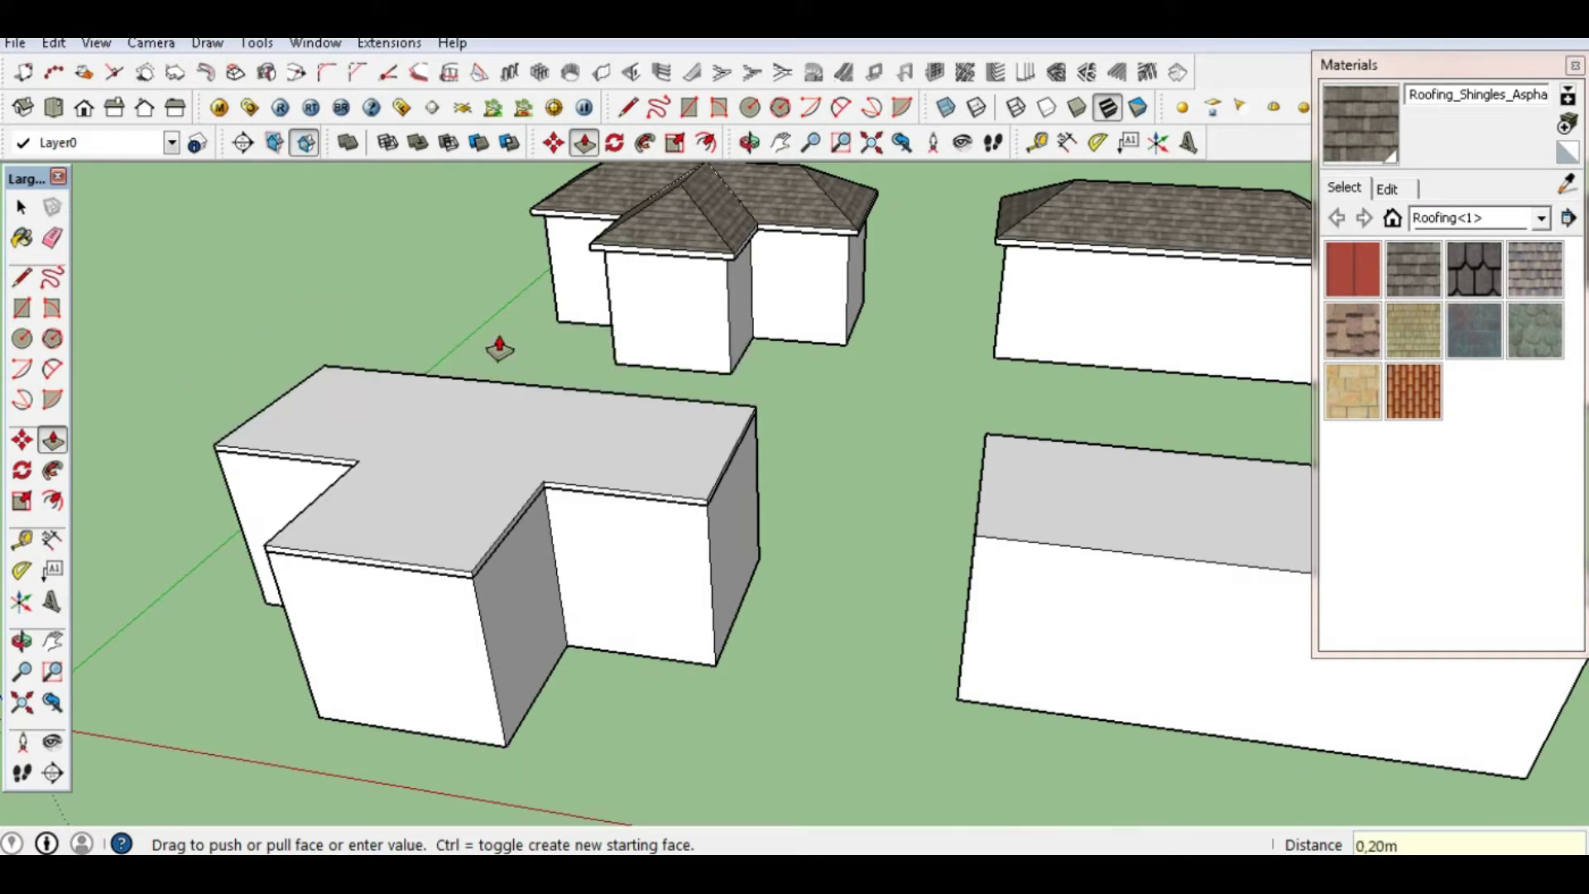
pyautogui.press('space')
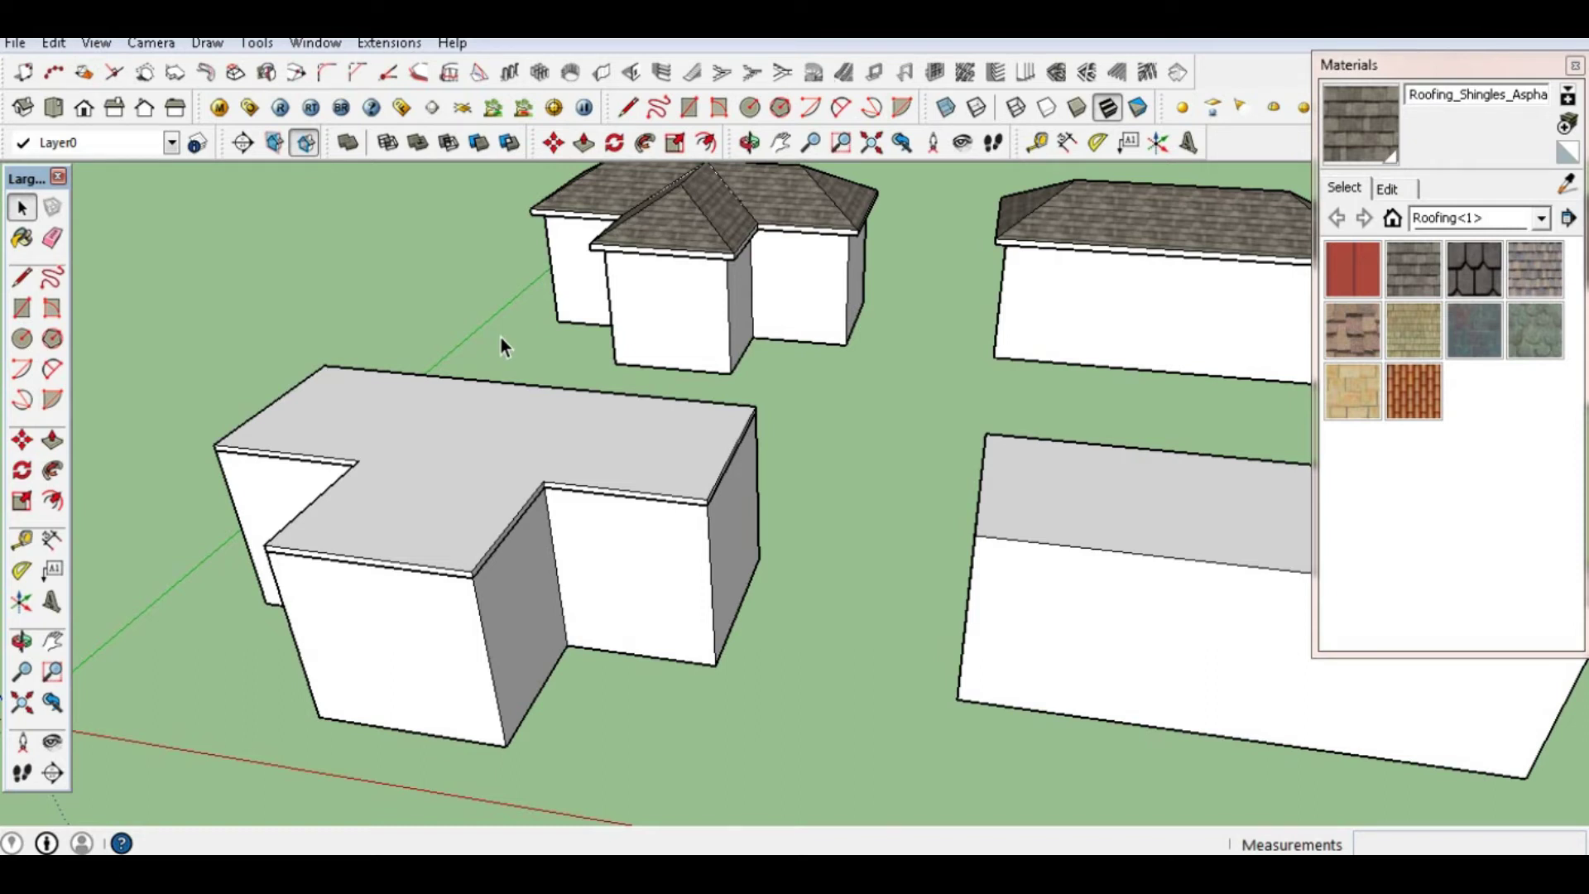
# Push/Pull the front fascia of the T-shaped slab's projecting wing outward 1 m to form the overhang
pyautogui.scroll(3, 377, 567)
pyautogui.scroll(1, 380, 565)
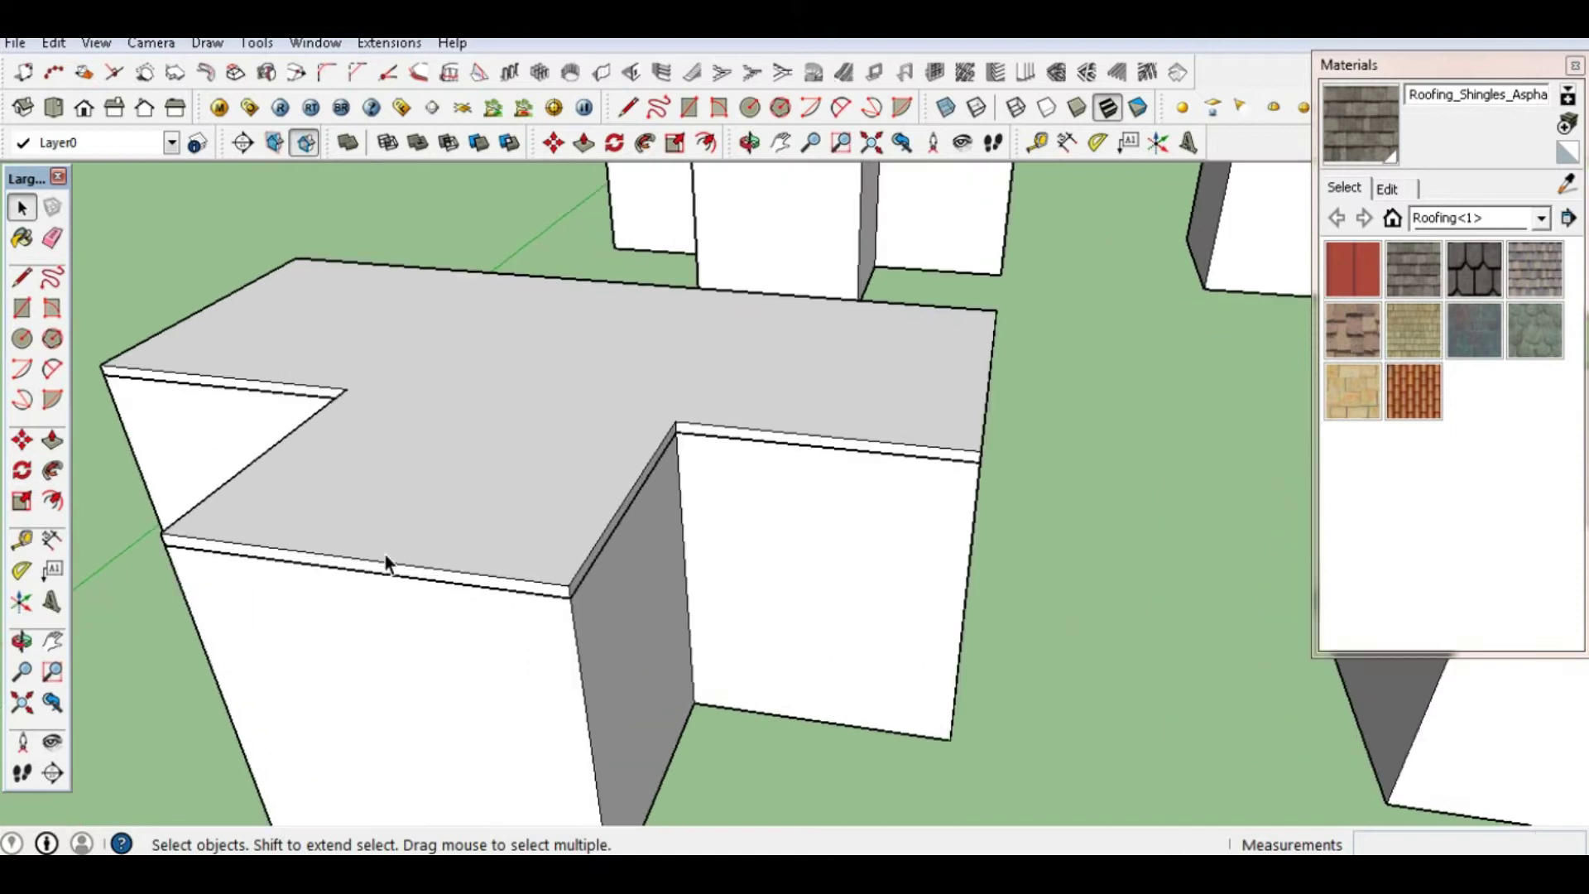
pyautogui.click(51, 439)
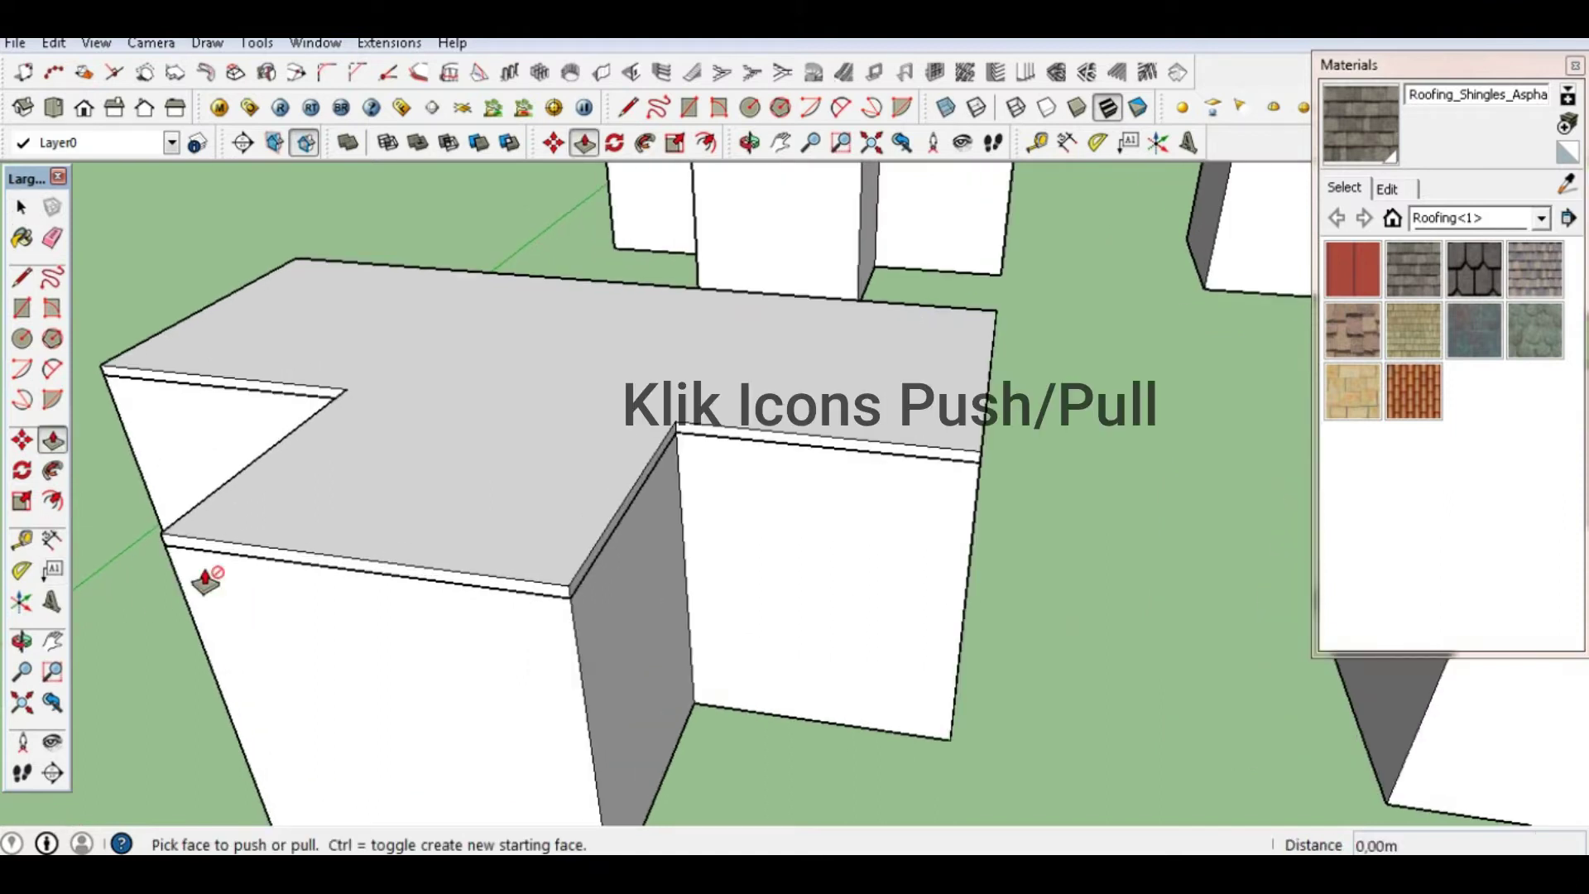
pyautogui.moveTo(236, 566); pyautogui.dragTo(224, 589)
pyautogui.write('1')
pyautogui.press('Return')
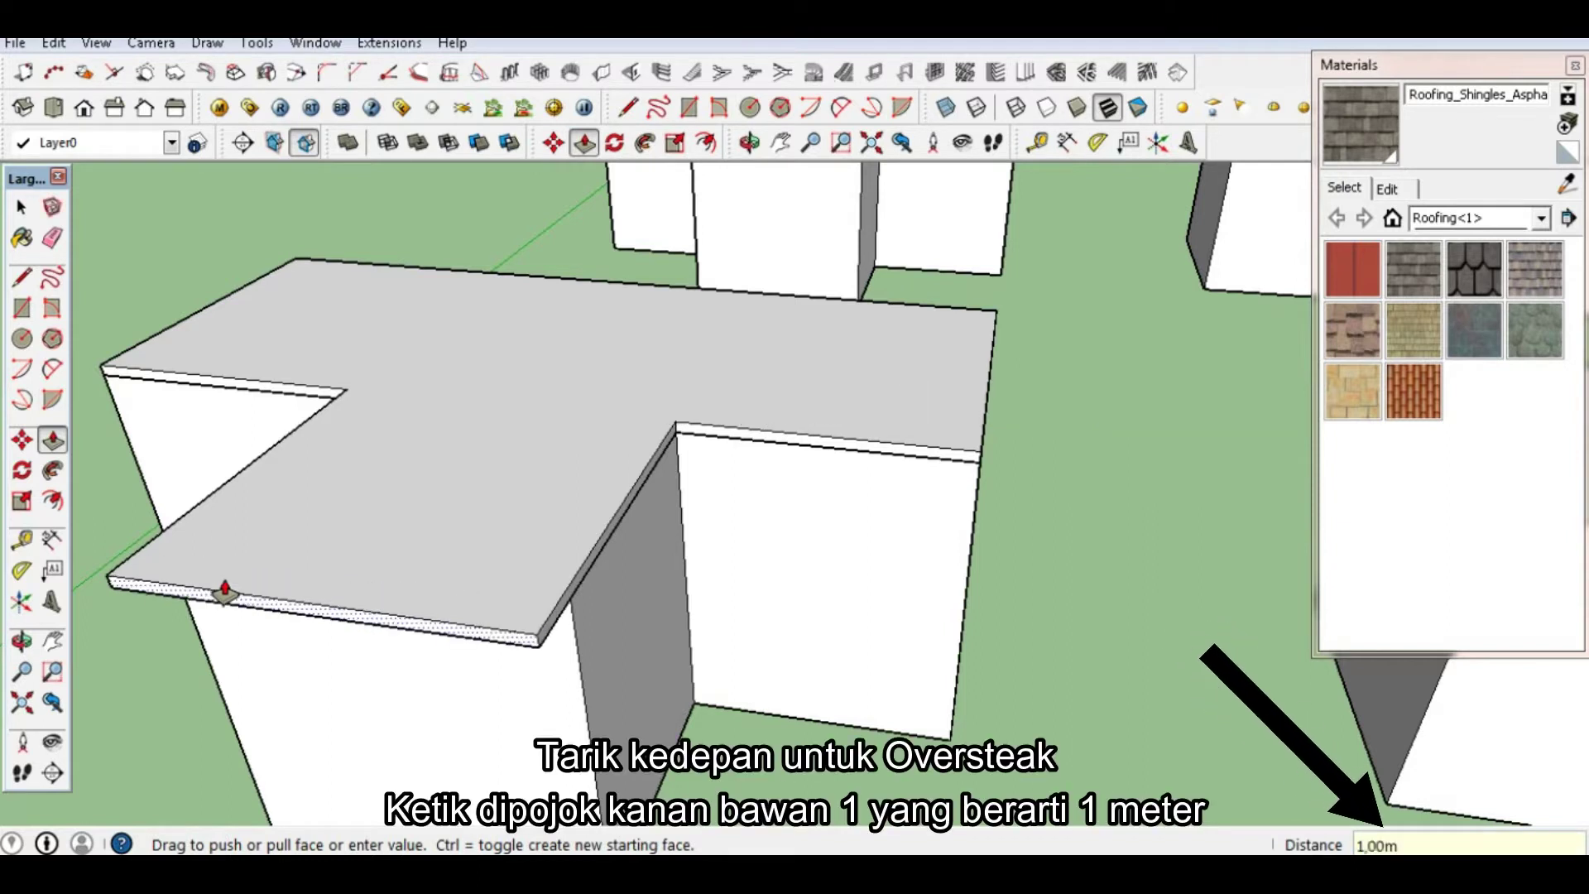
# Extend both side faces of the projecting wing and the two recessed front faces of the slab outward by 1 m
pyautogui.doubleClick(598, 565)
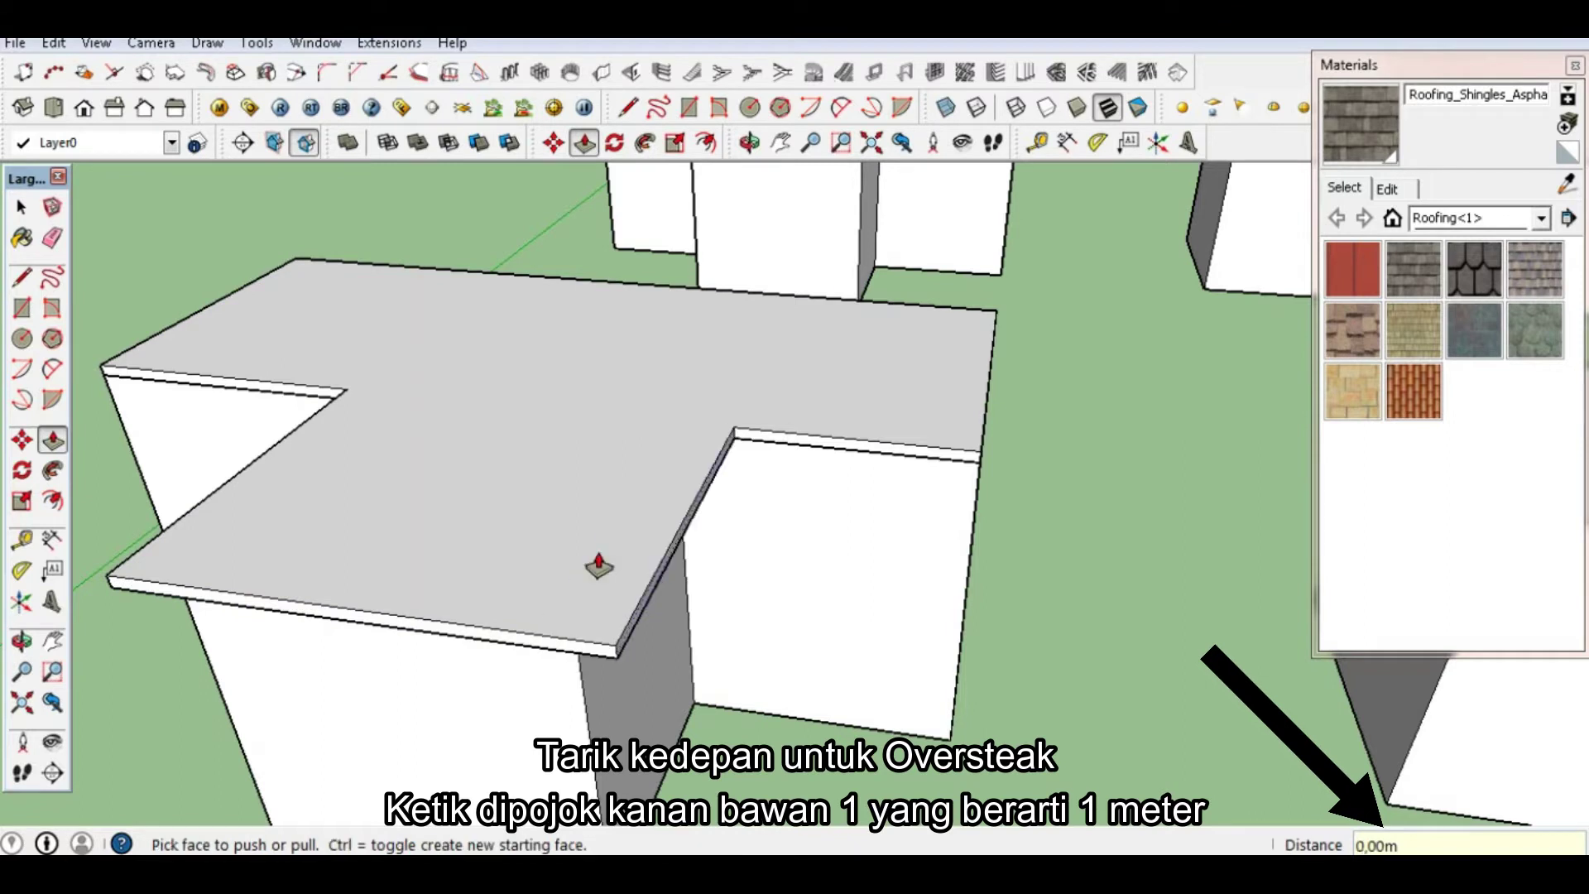
pyautogui.doubleClick(897, 459)
pyautogui.click(272, 395)
pyautogui.click(271, 396)
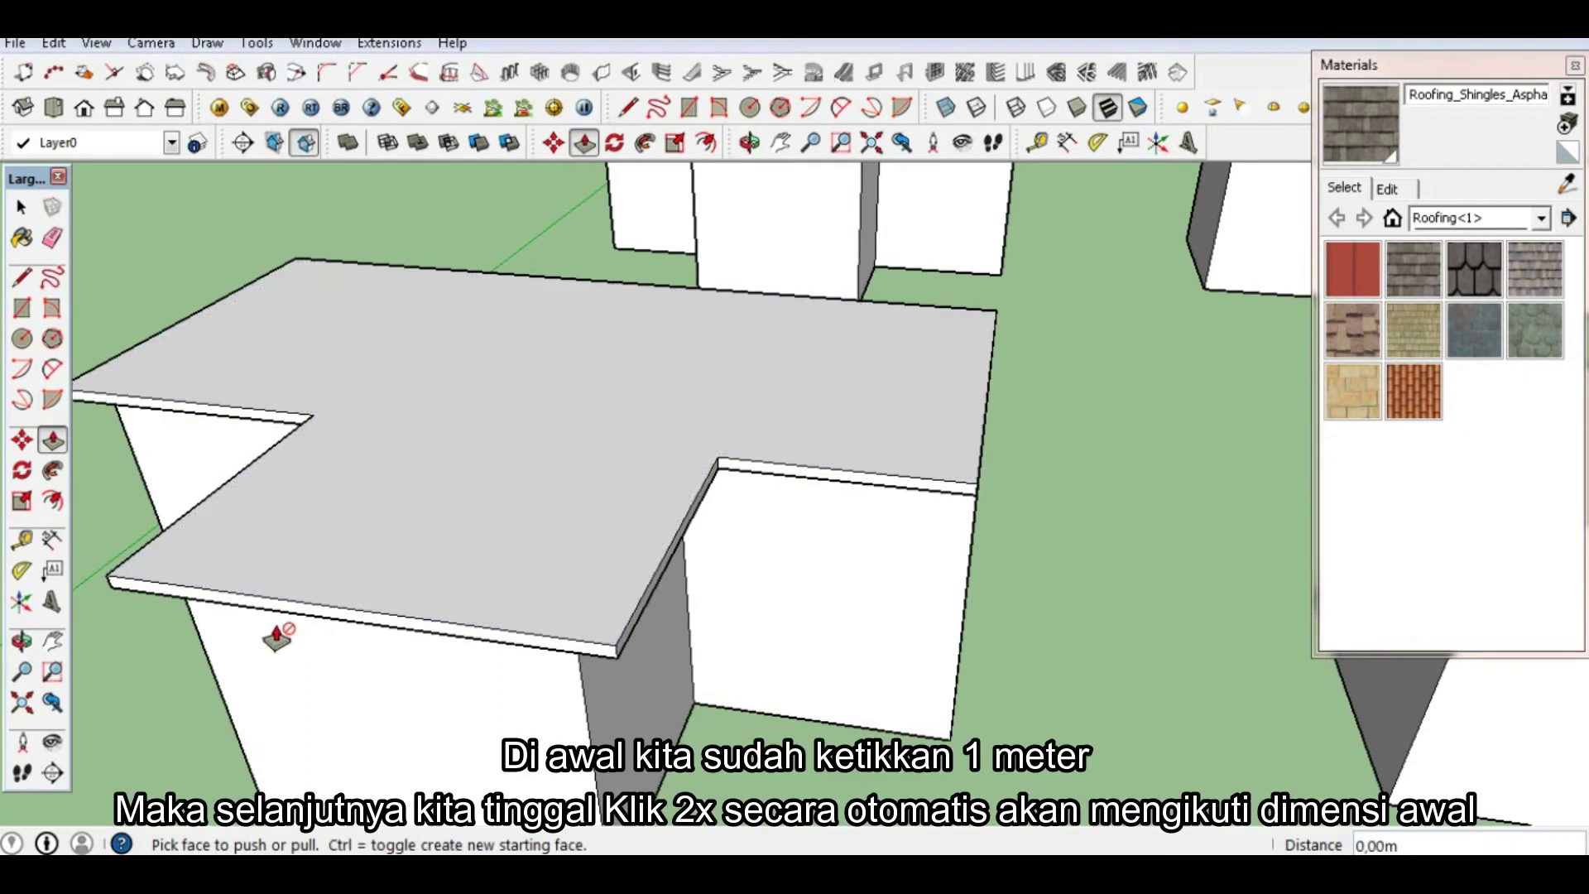
pyautogui.moveTo(414, 635)
pyautogui.mouseDown(button='middle')
pyautogui.moveTo(763, 538)
pyautogui.moveTo(830, 489)
pyautogui.moveTo(430, 637)
pyautogui.mouseUp(button='middle')
pyautogui.doubleClick(390, 590)
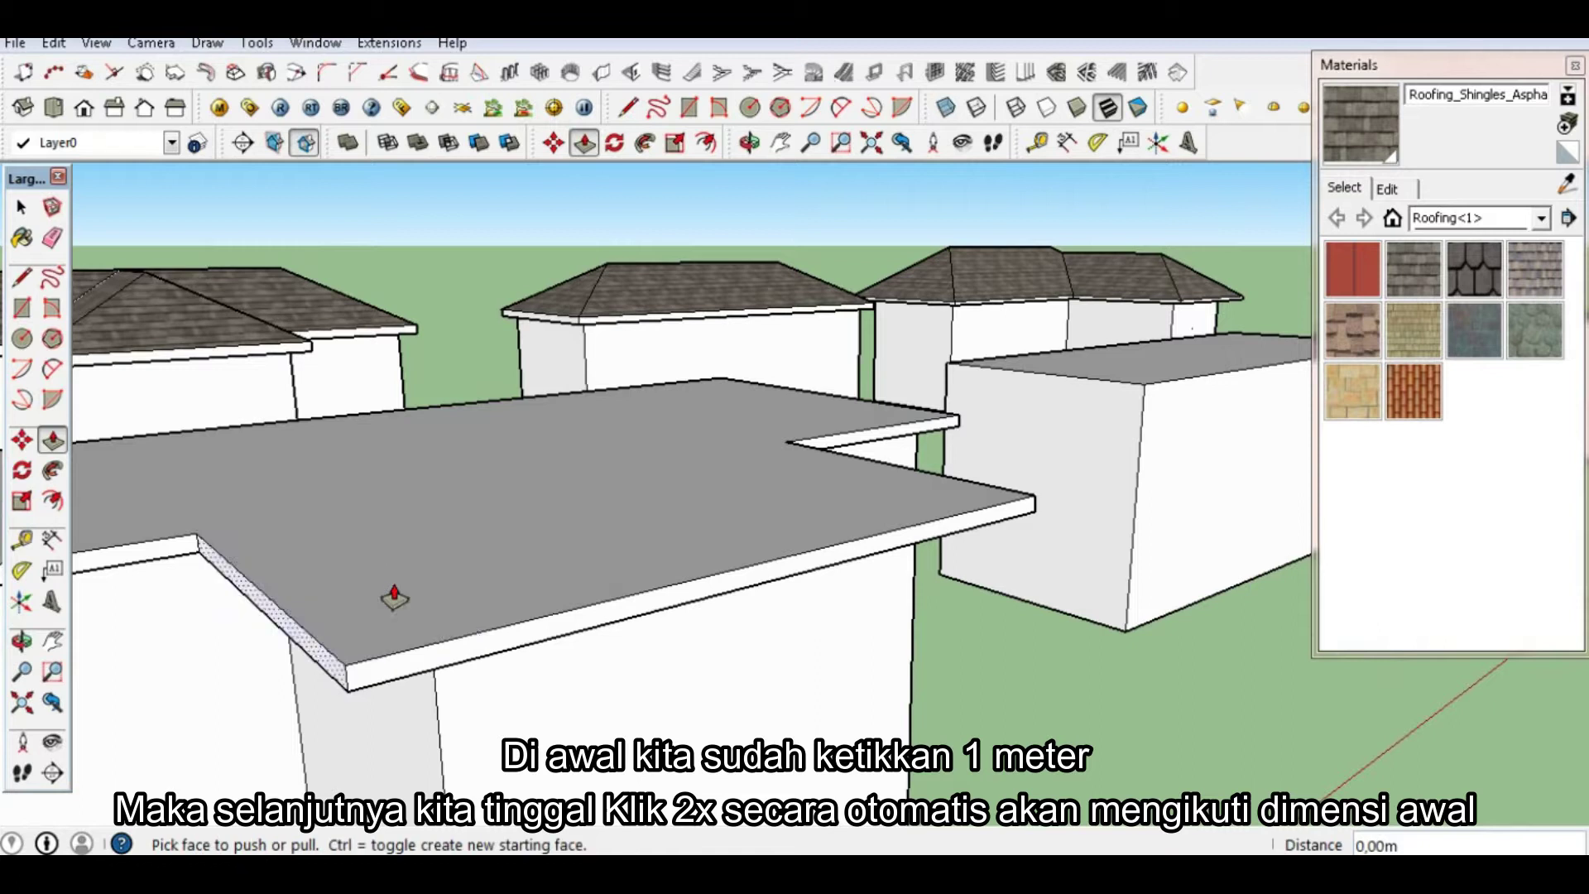
# Extend the slab's long rear face and both end faces outward by the same 1 m overhang
pyautogui.moveTo(724, 563); pyautogui.dragTo(862, 692, button='middle')
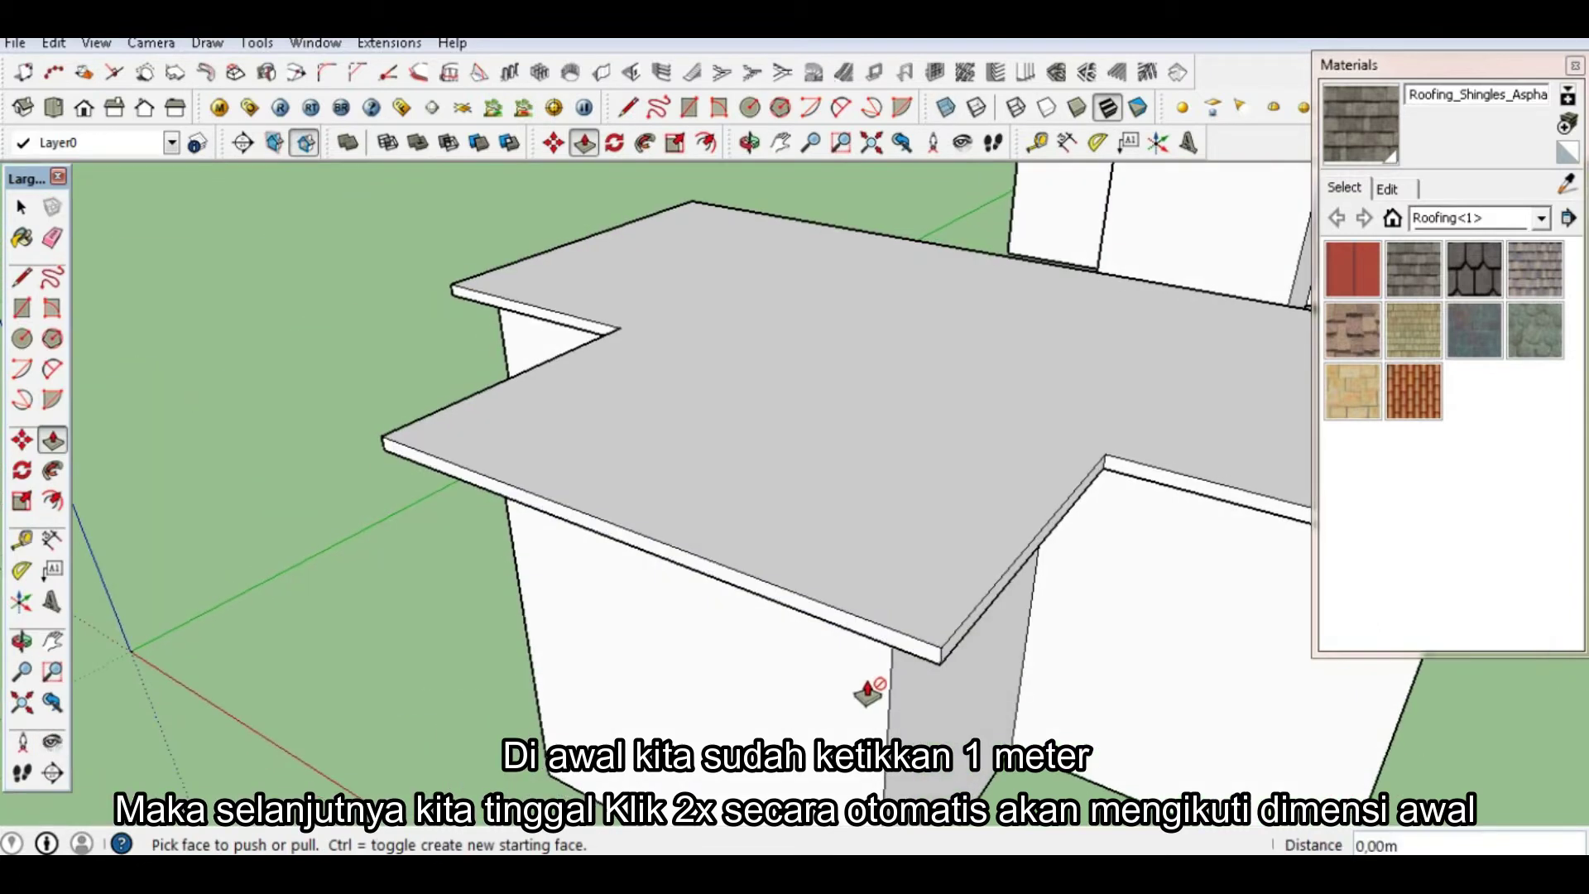
pyautogui.moveTo(632, 660); pyautogui.dragTo(552, 586, button='middle')
pyautogui.moveTo(649, 603); pyautogui.dragTo(720, 596, button='middle')
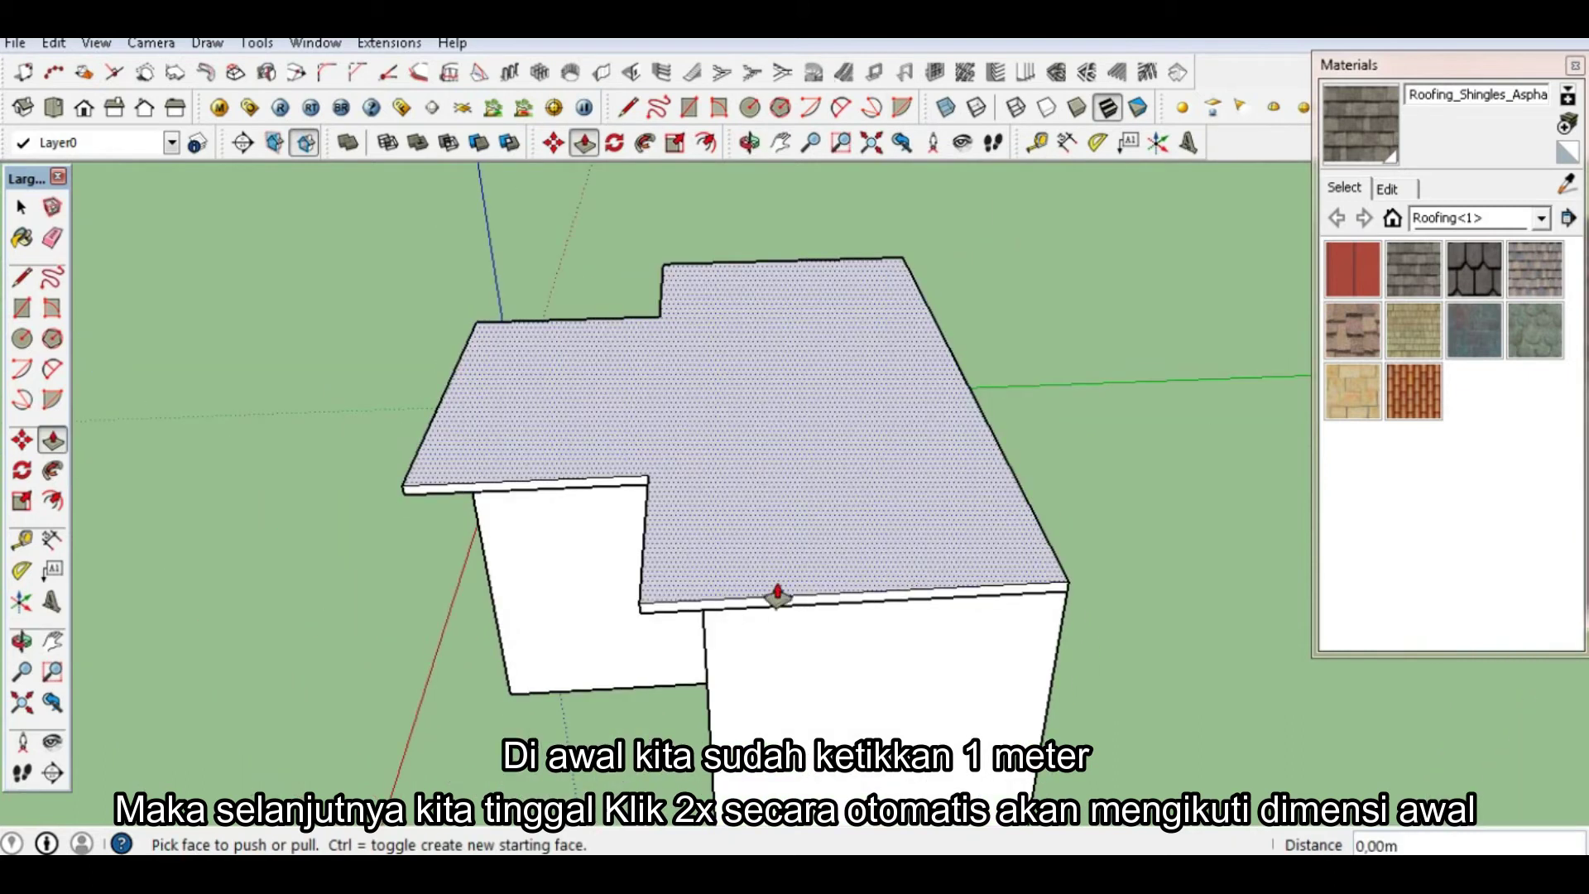
pyautogui.moveTo(1035, 596); pyautogui.dragTo(703, 585, button='middle')
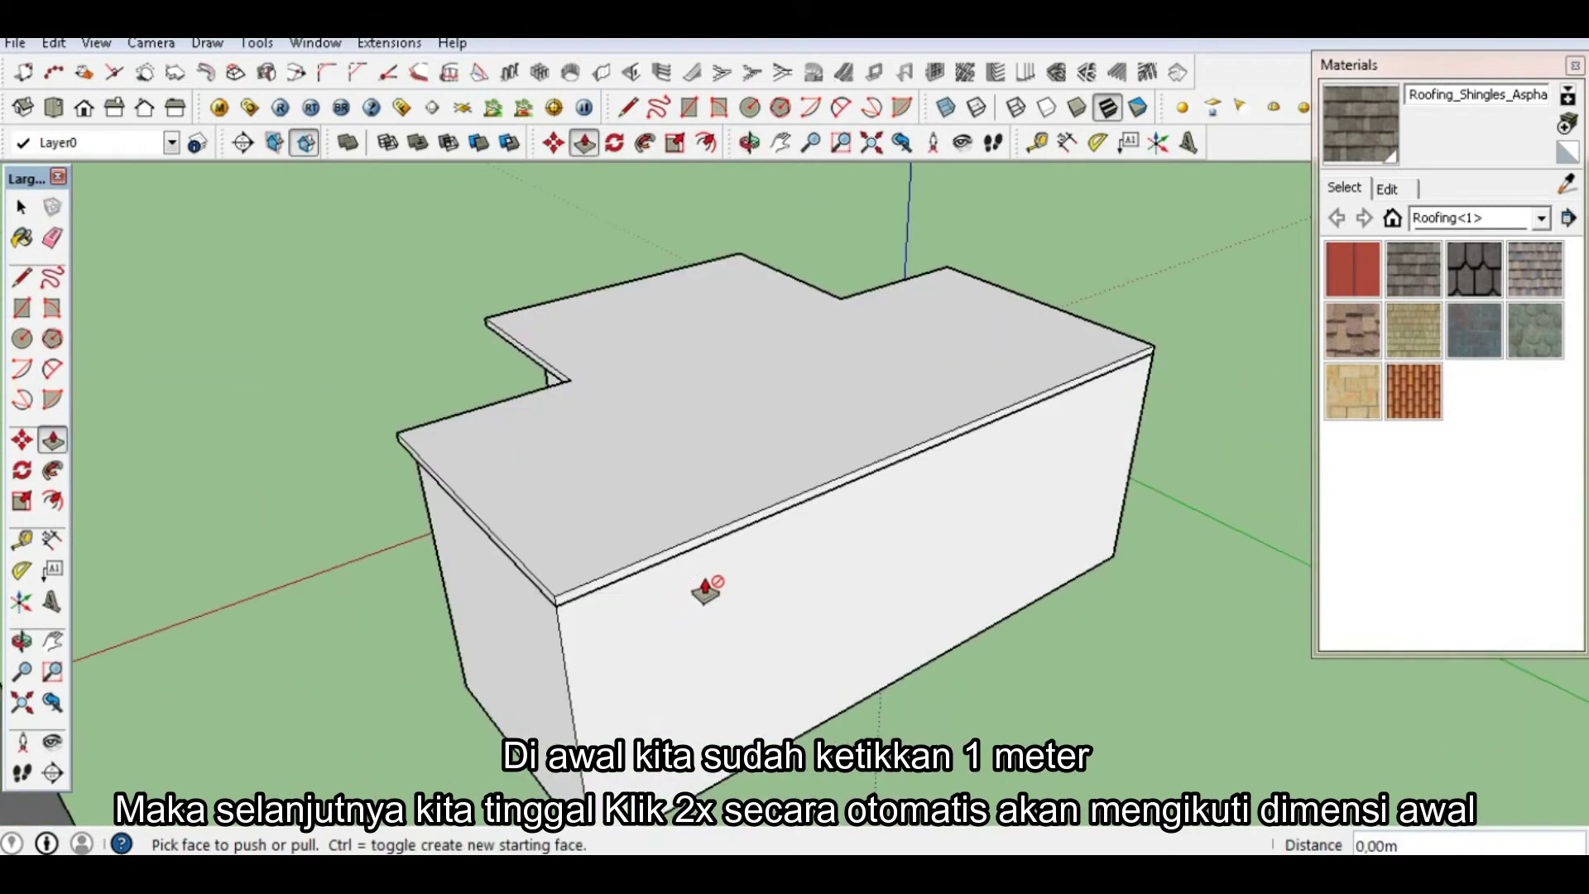
pyautogui.moveTo(706, 555); pyautogui.dragTo(749, 568)
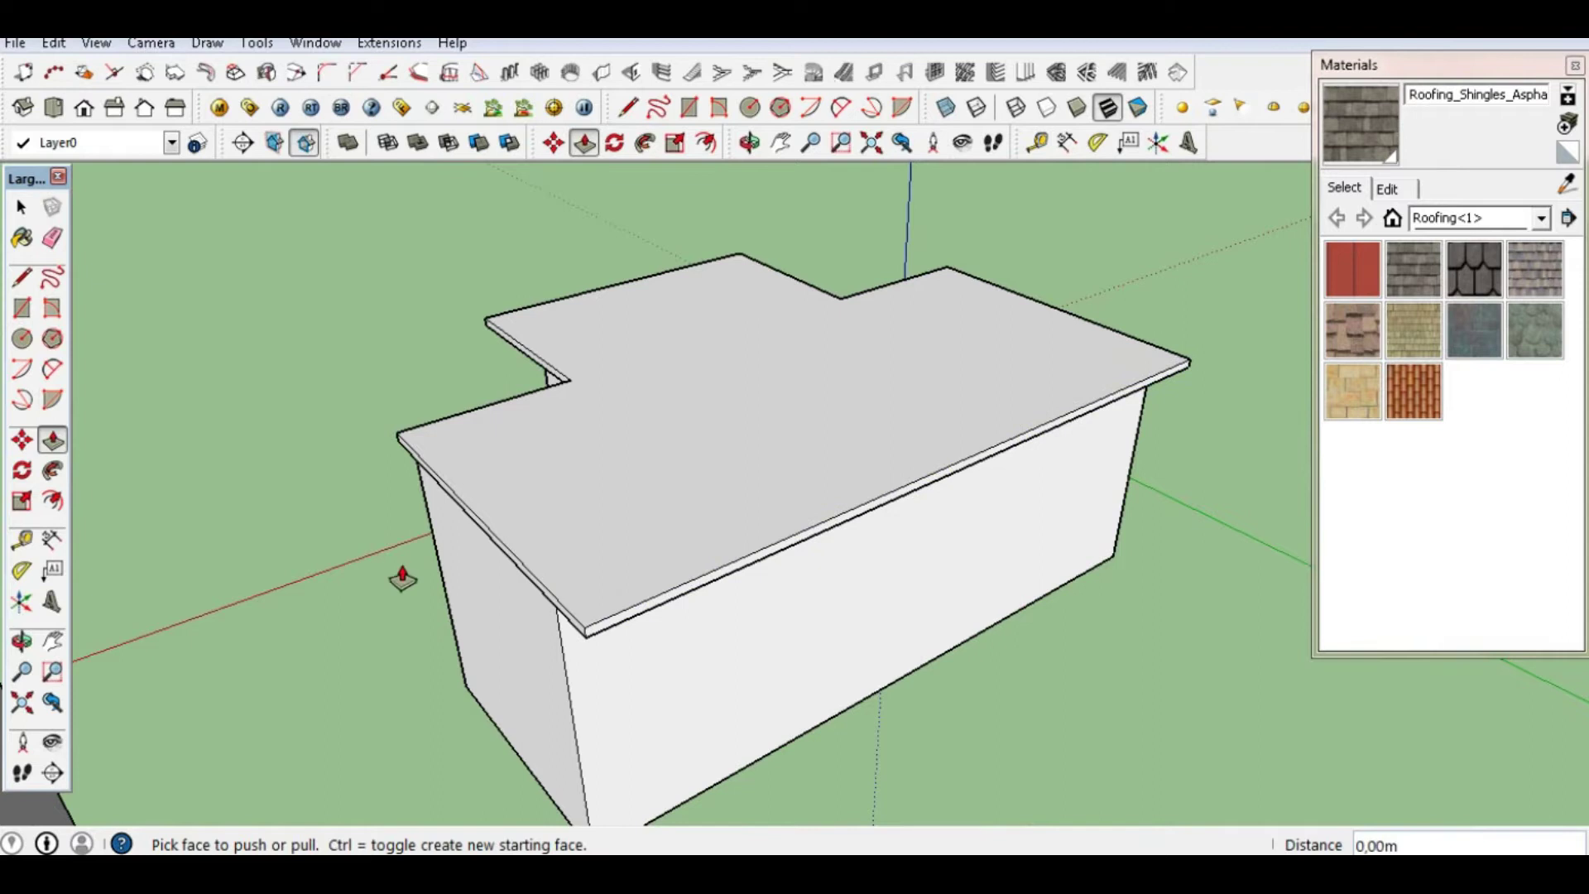
pyautogui.moveTo(490, 534); pyautogui.dragTo(357, 513, button='middle')
pyautogui.doubleClick(465, 488)
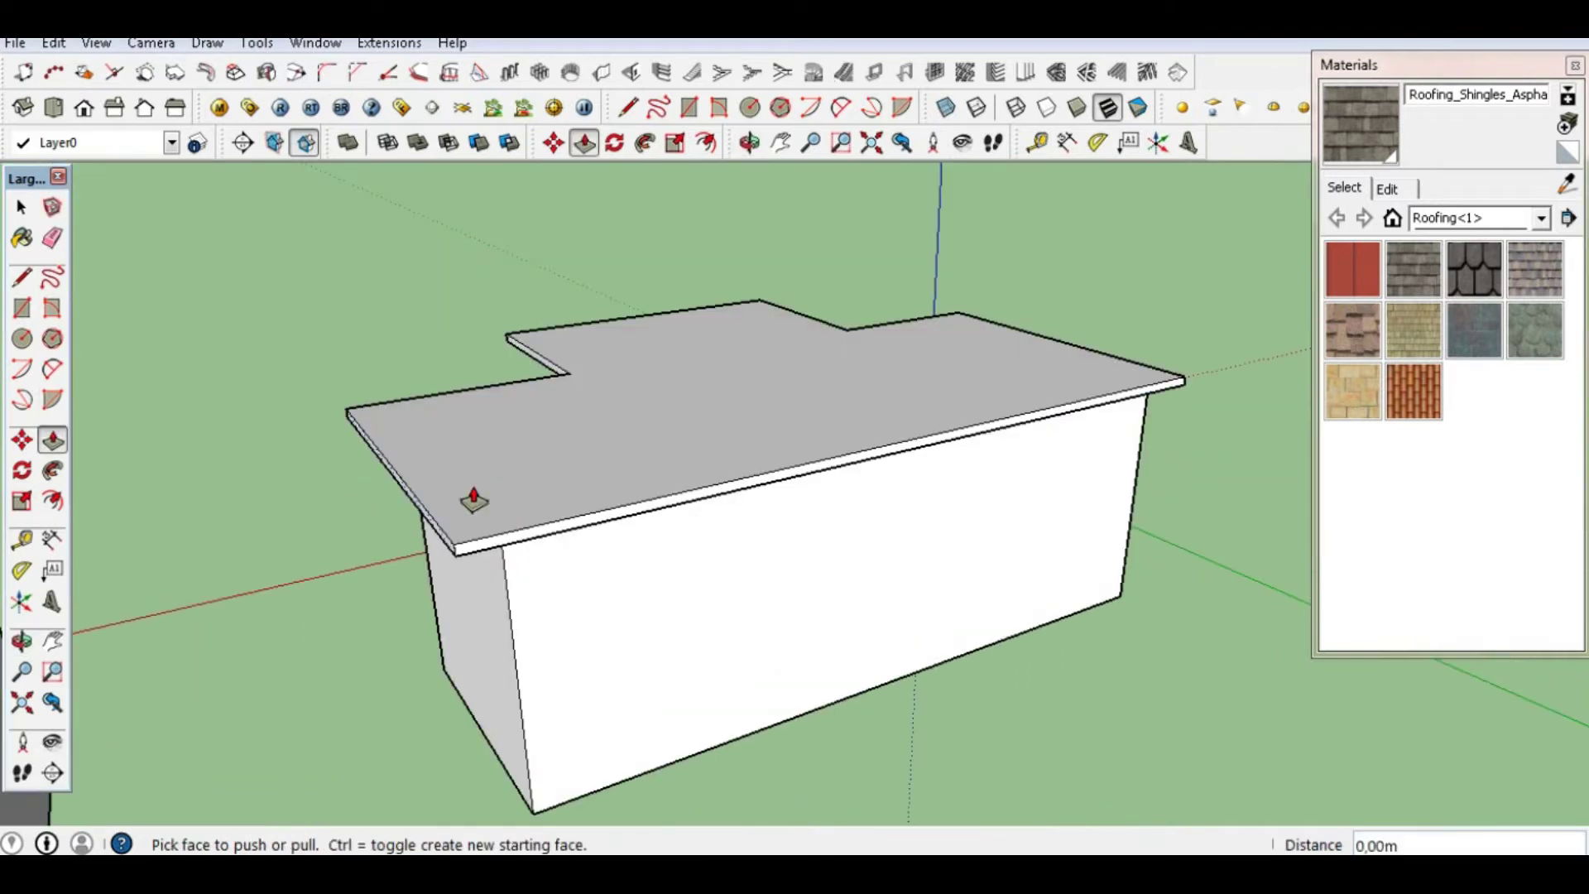
pyautogui.moveTo(1068, 503); pyautogui.dragTo(1095, 404, button='middle')
pyautogui.doubleClick(1051, 389)
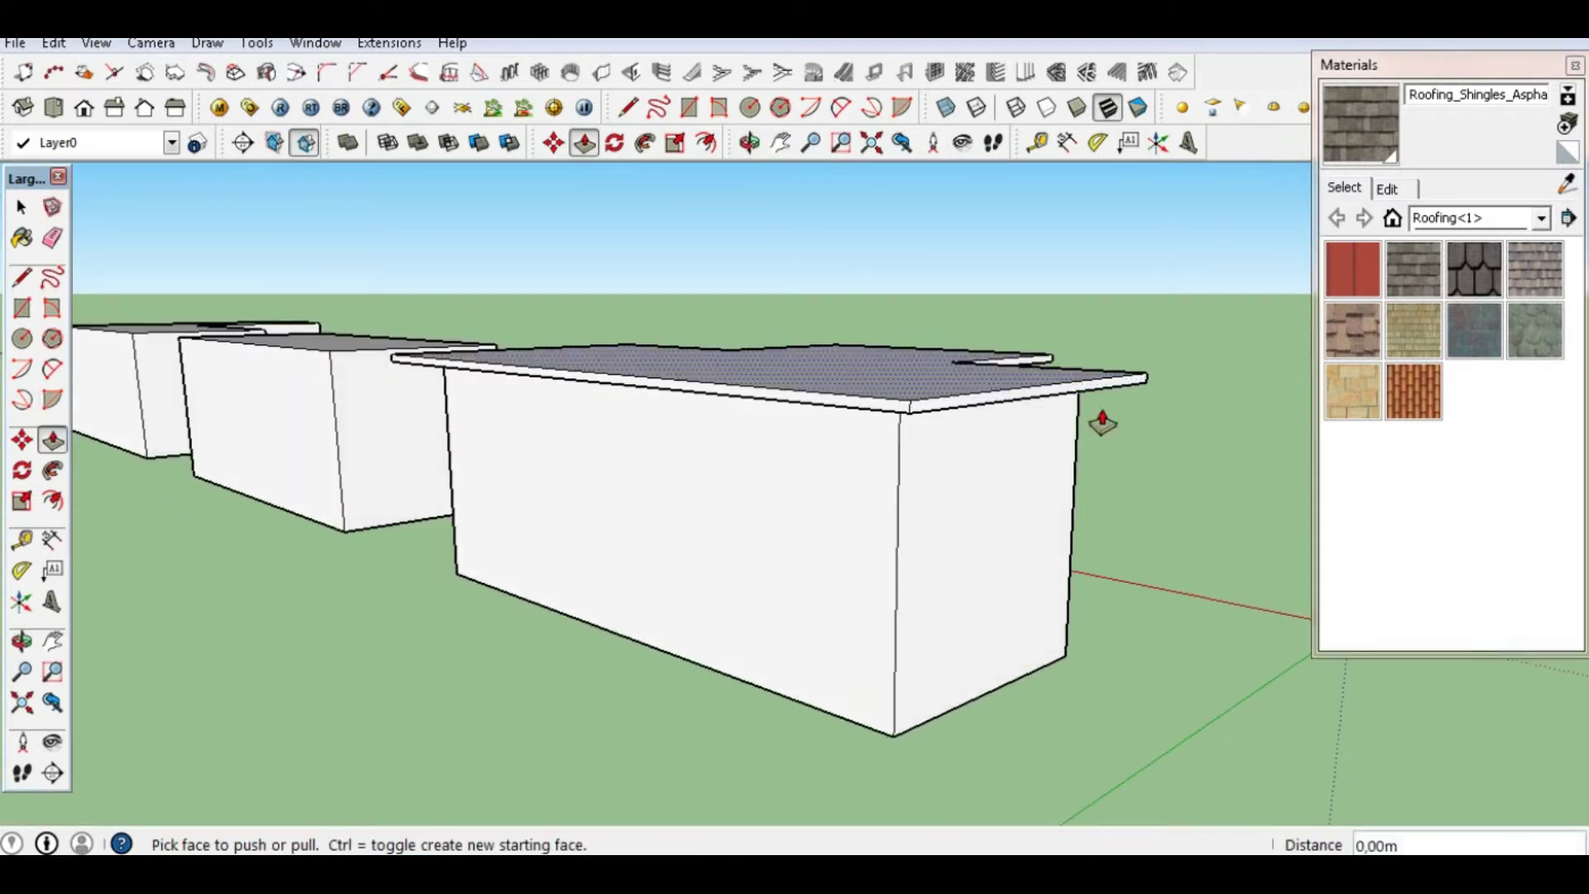
pyautogui.moveTo(817, 492); pyautogui.dragTo(709, 596, button='middle')
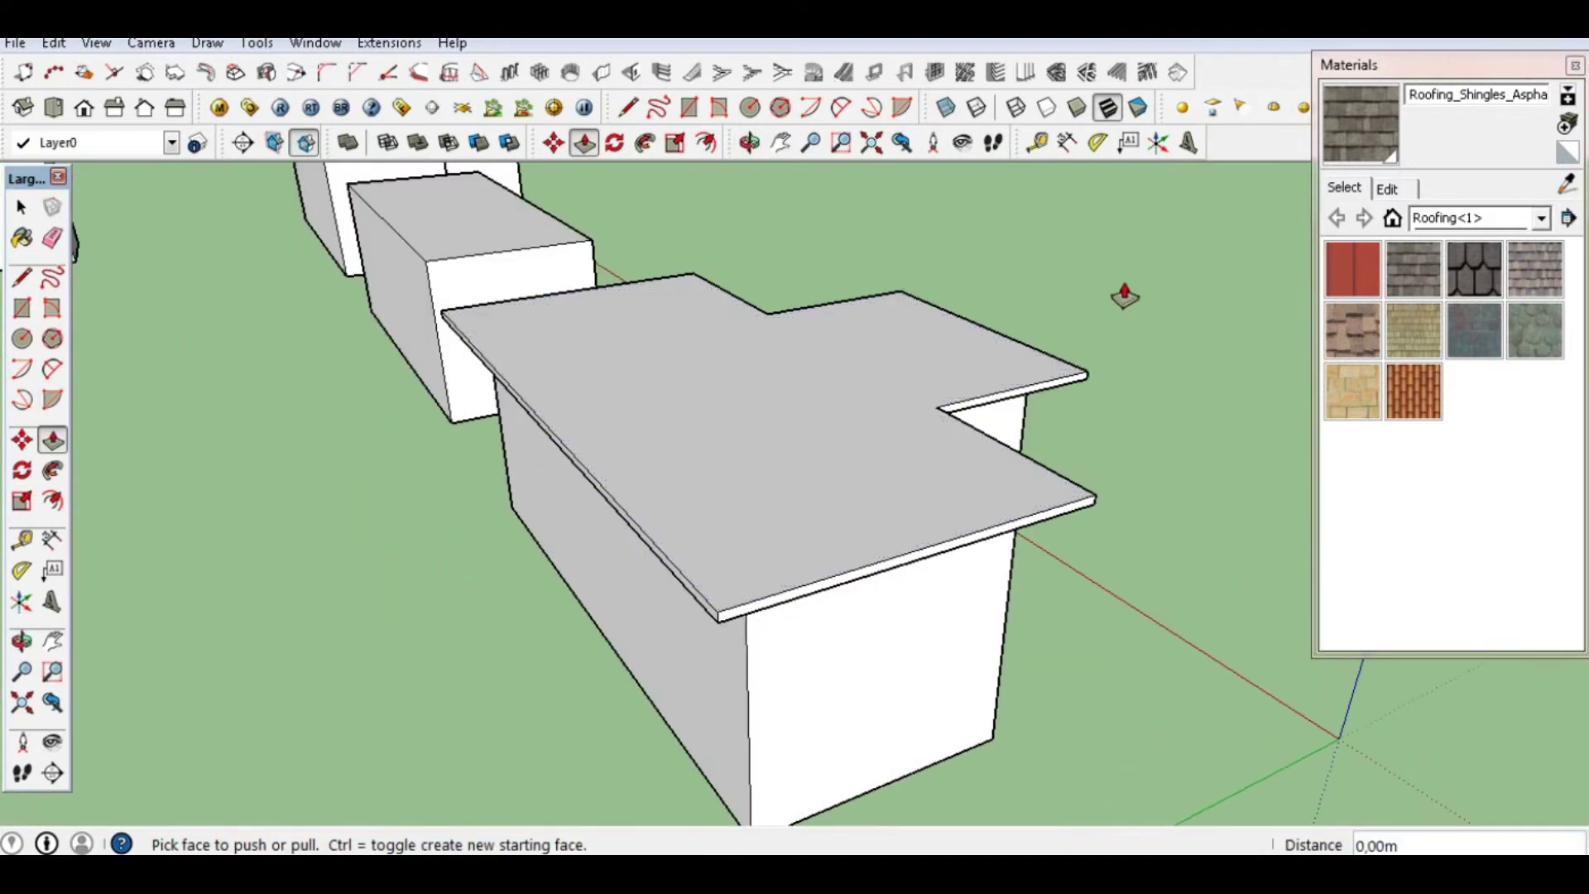
pyautogui.press('space')
# Place a 35-degree protractor guide rising from one upper corner of the slab's short end face, in that face's vertical plane
pyautogui.moveTo(979, 455); pyautogui.dragTo(783, 503, button='middle')
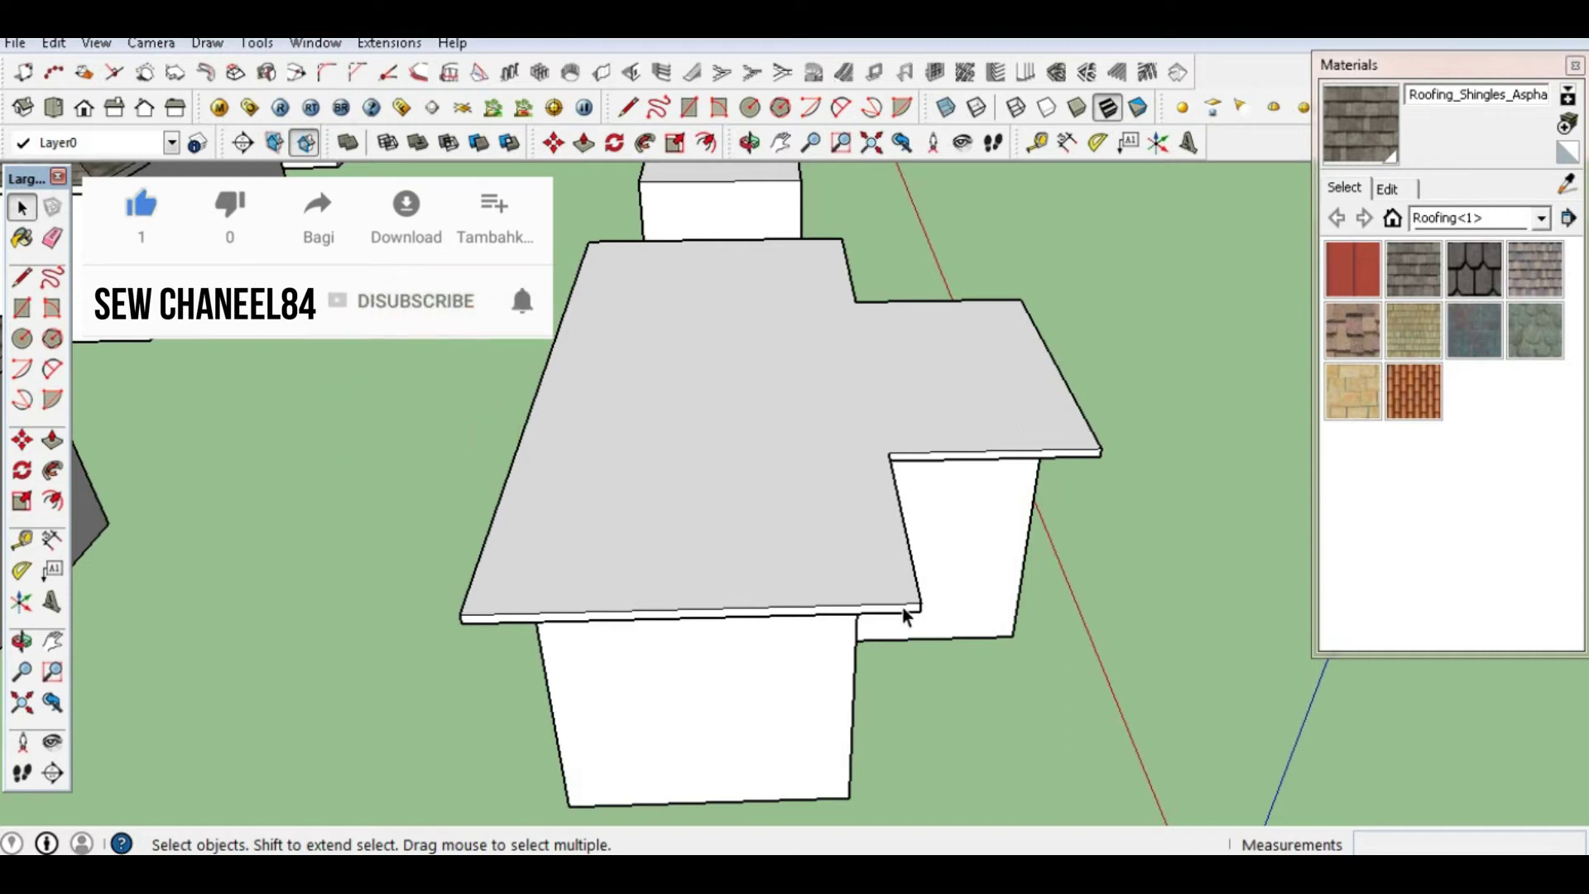
pyautogui.moveTo(894, 527); pyautogui.dragTo(888, 478, button='middle')
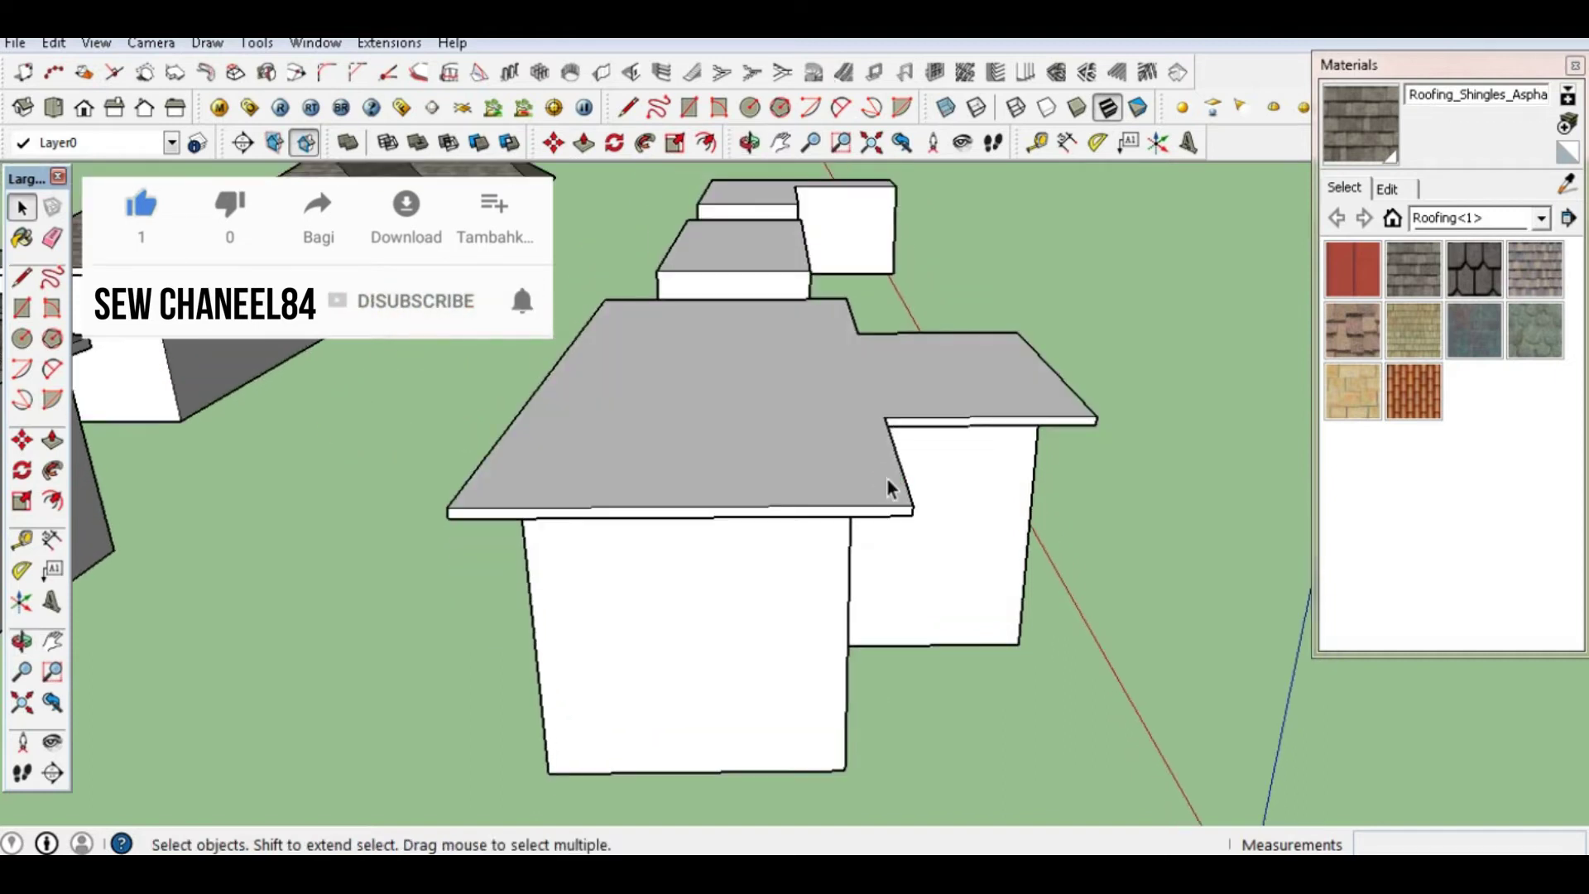
pyautogui.click(23, 571)
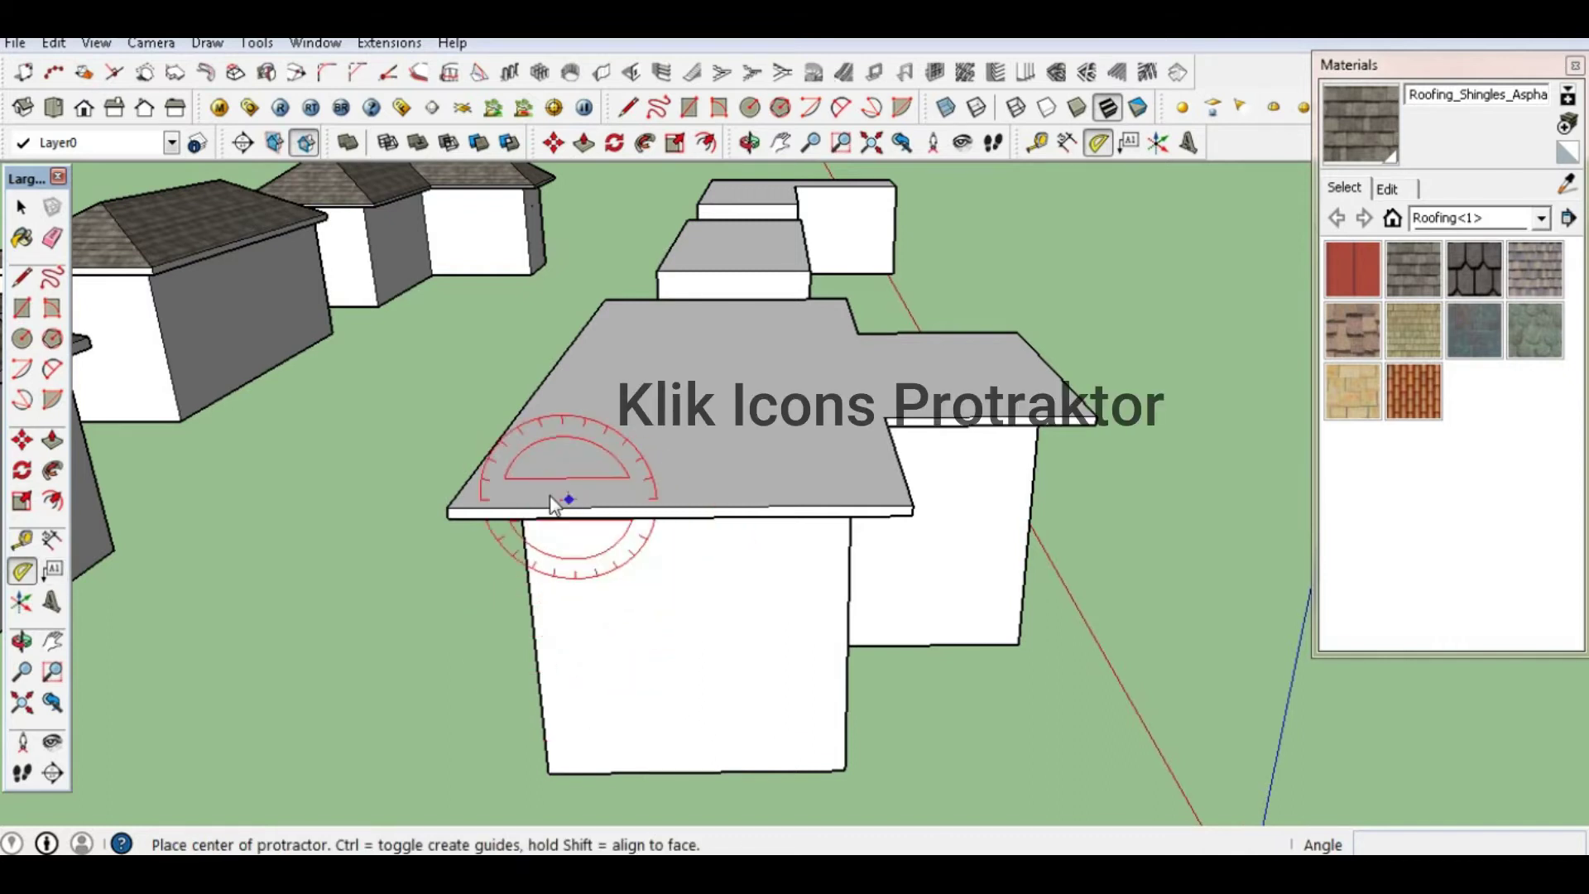
pyautogui.click(448, 510)
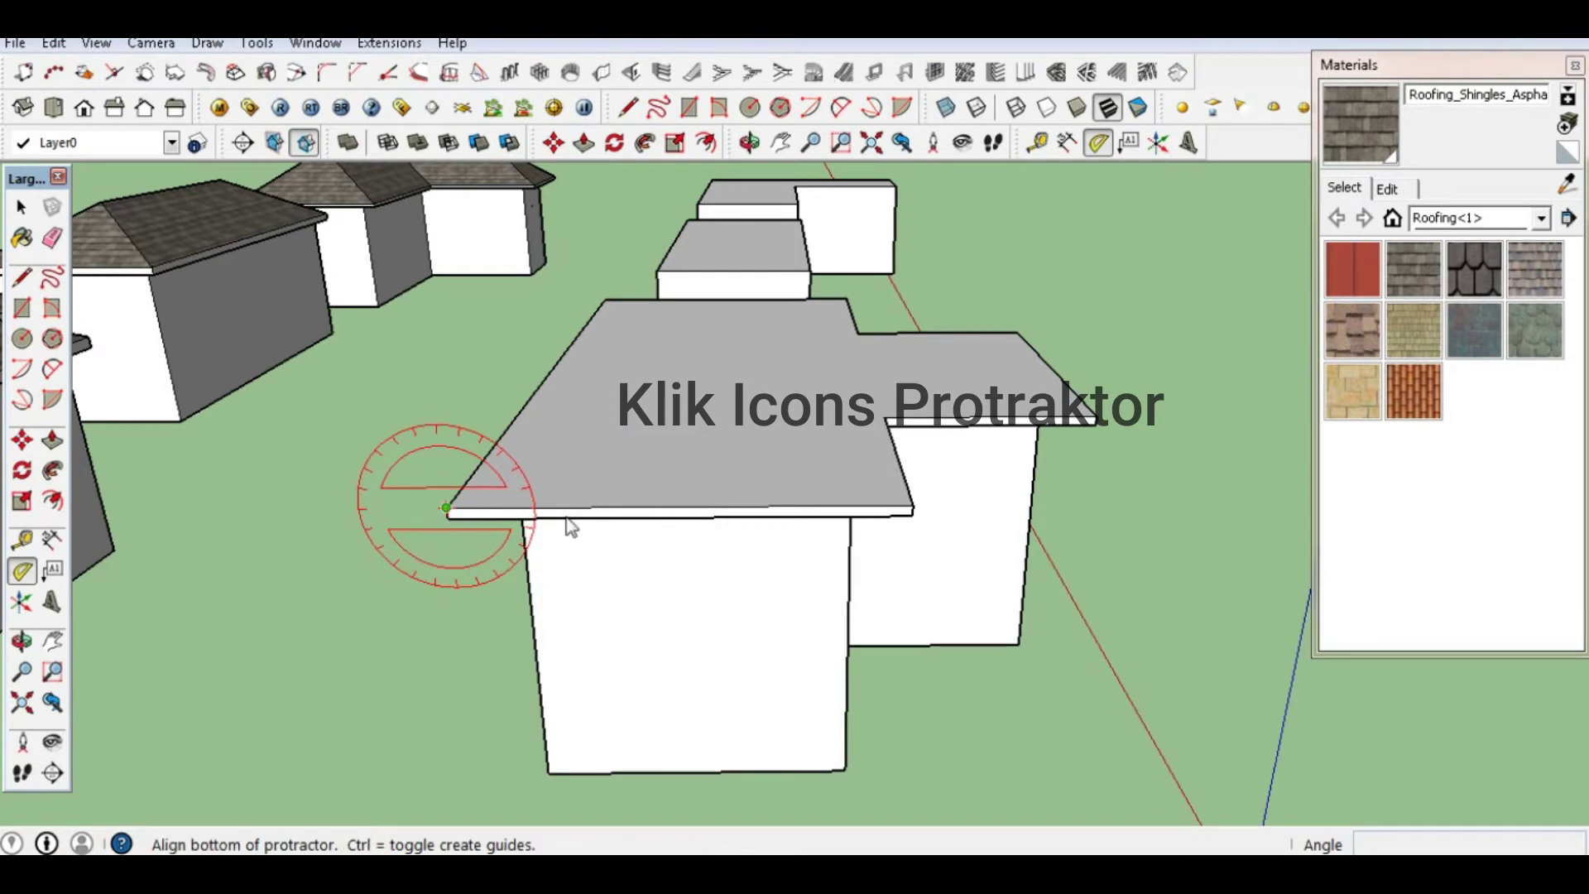
pyautogui.click(651, 509)
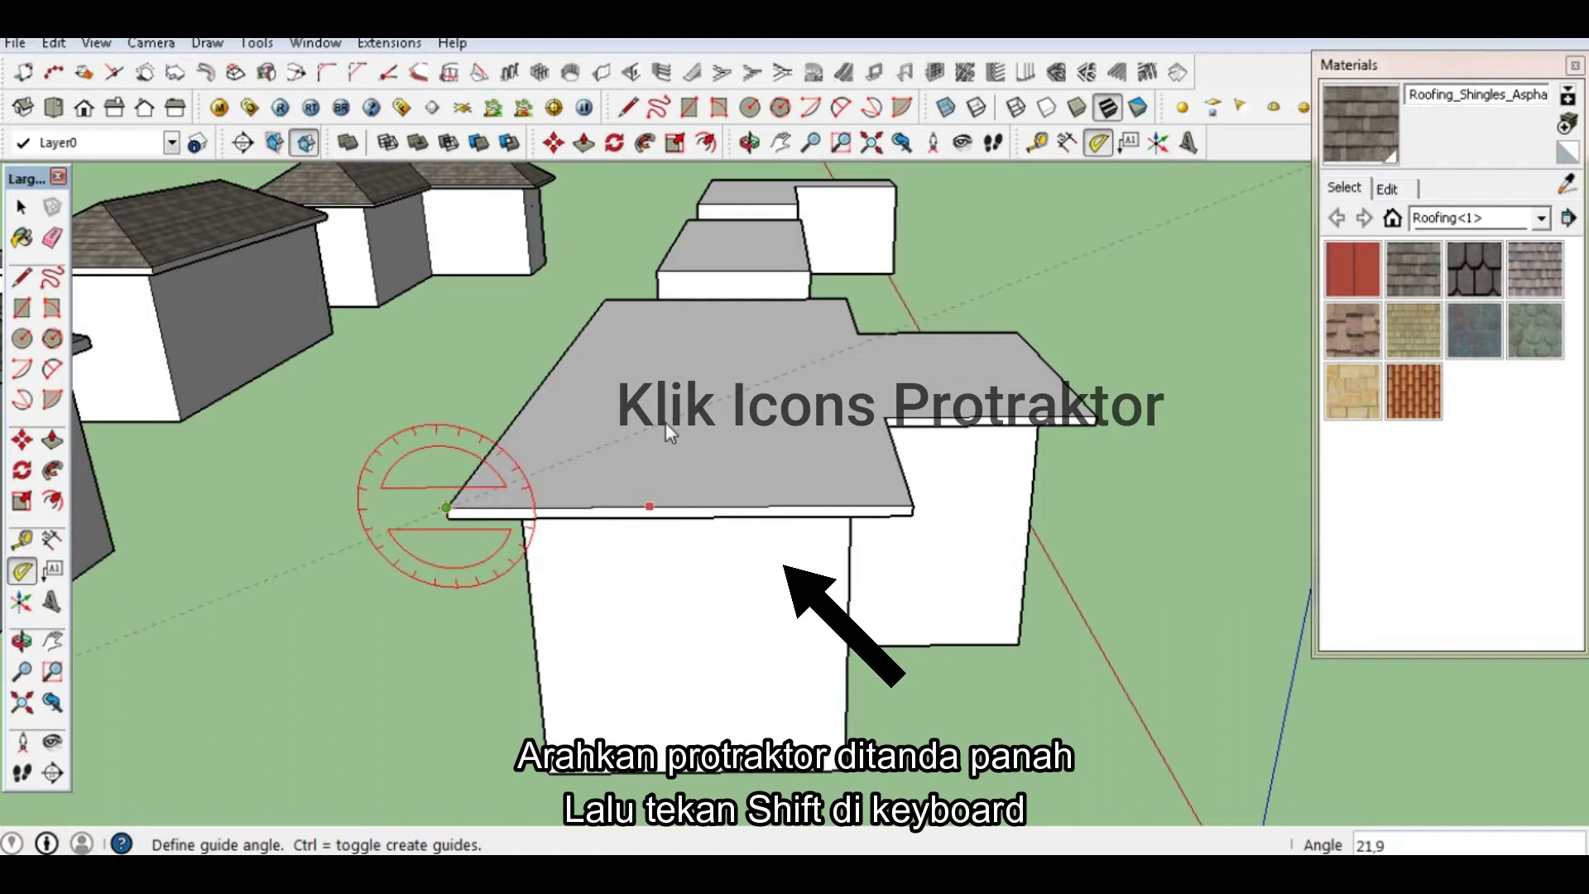
pyautogui.write('35')
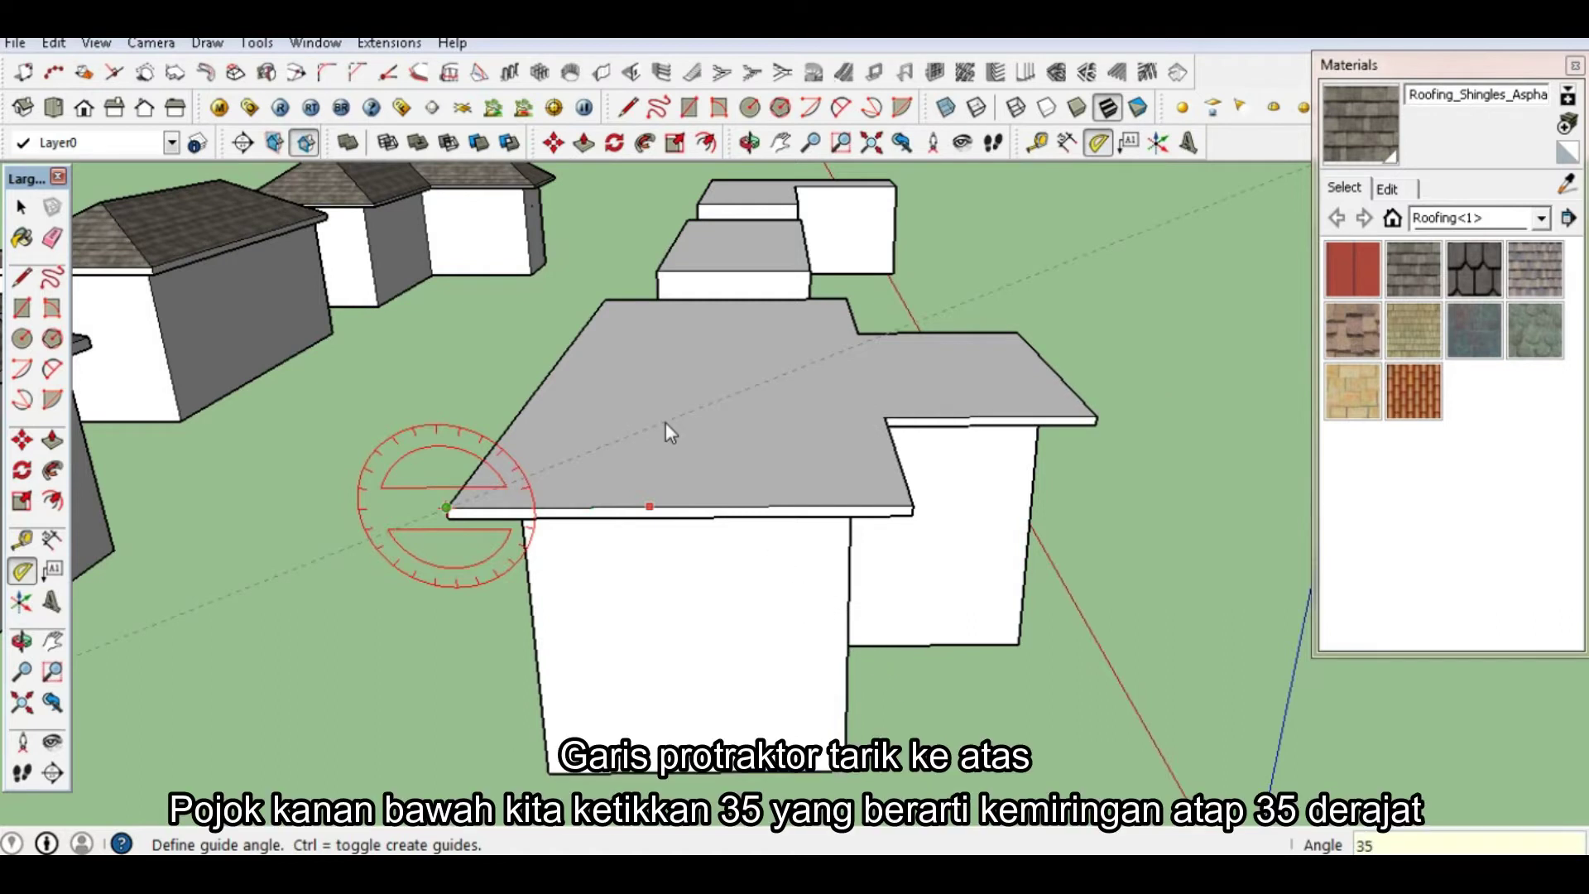
pyautogui.press('Return')
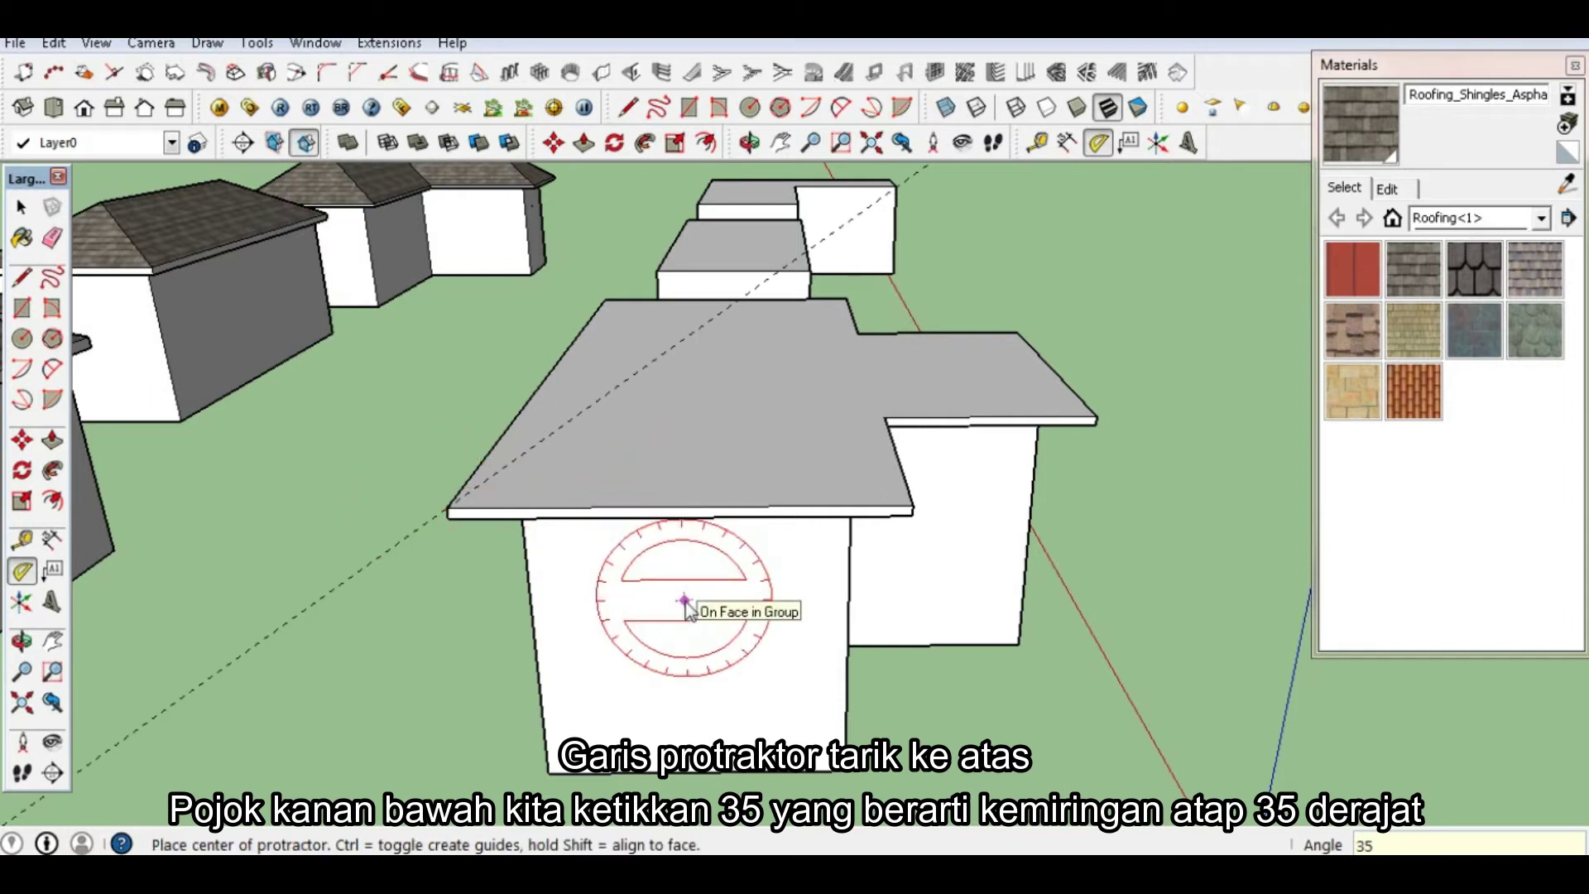
# Place a mirrored 35-degree protractor guide from the opposite upper corner of the same end face
pyautogui.click(913, 506)
pyautogui.click(724, 506)
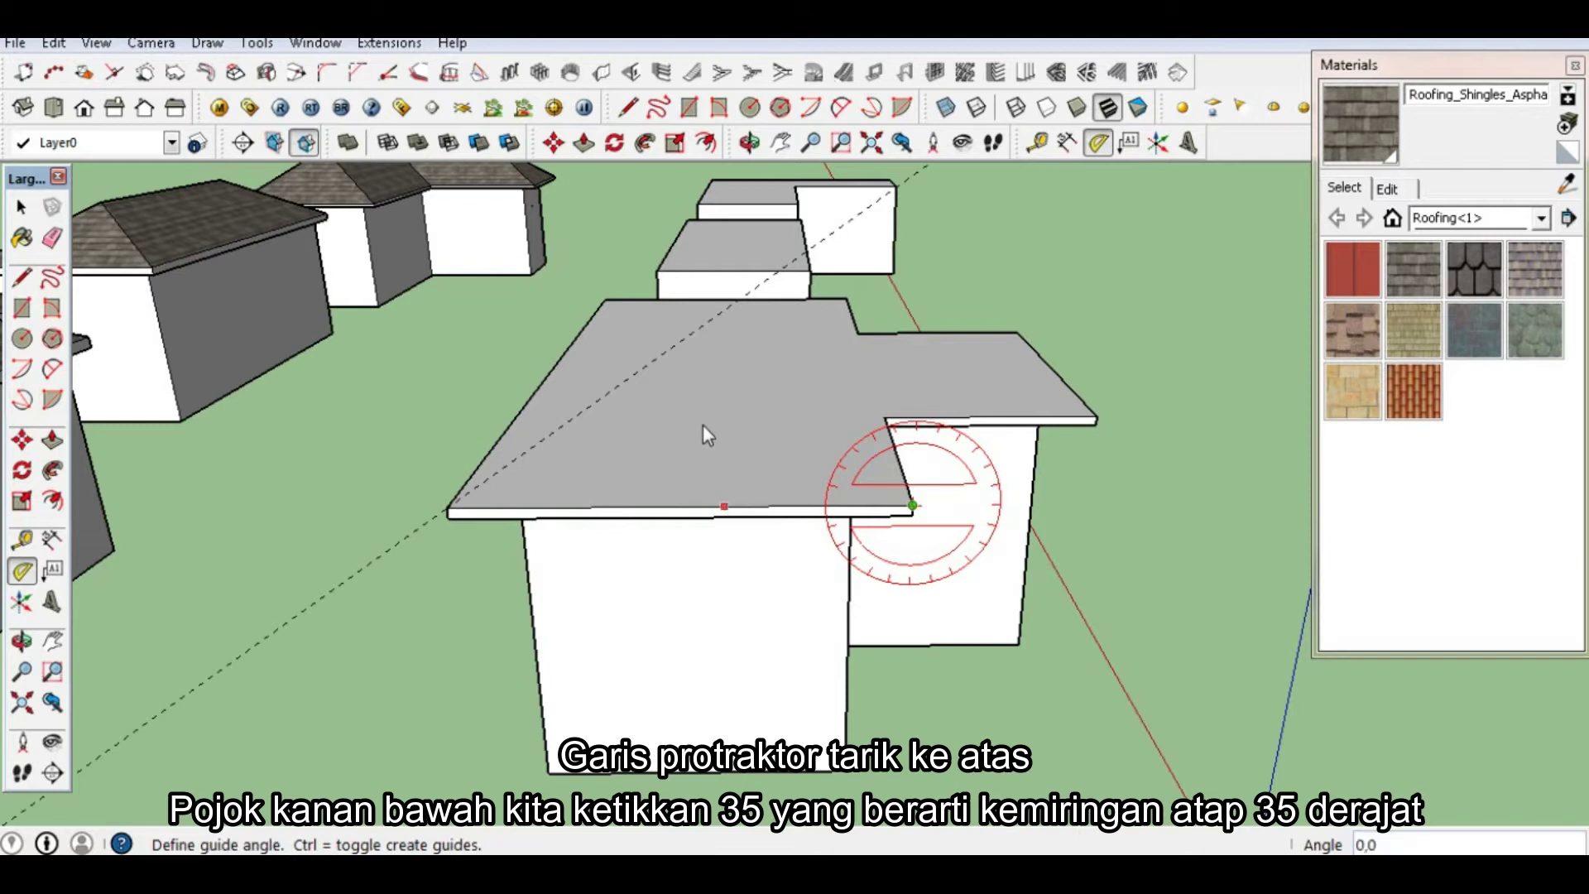
pyautogui.write('35')
pyautogui.press('Return')
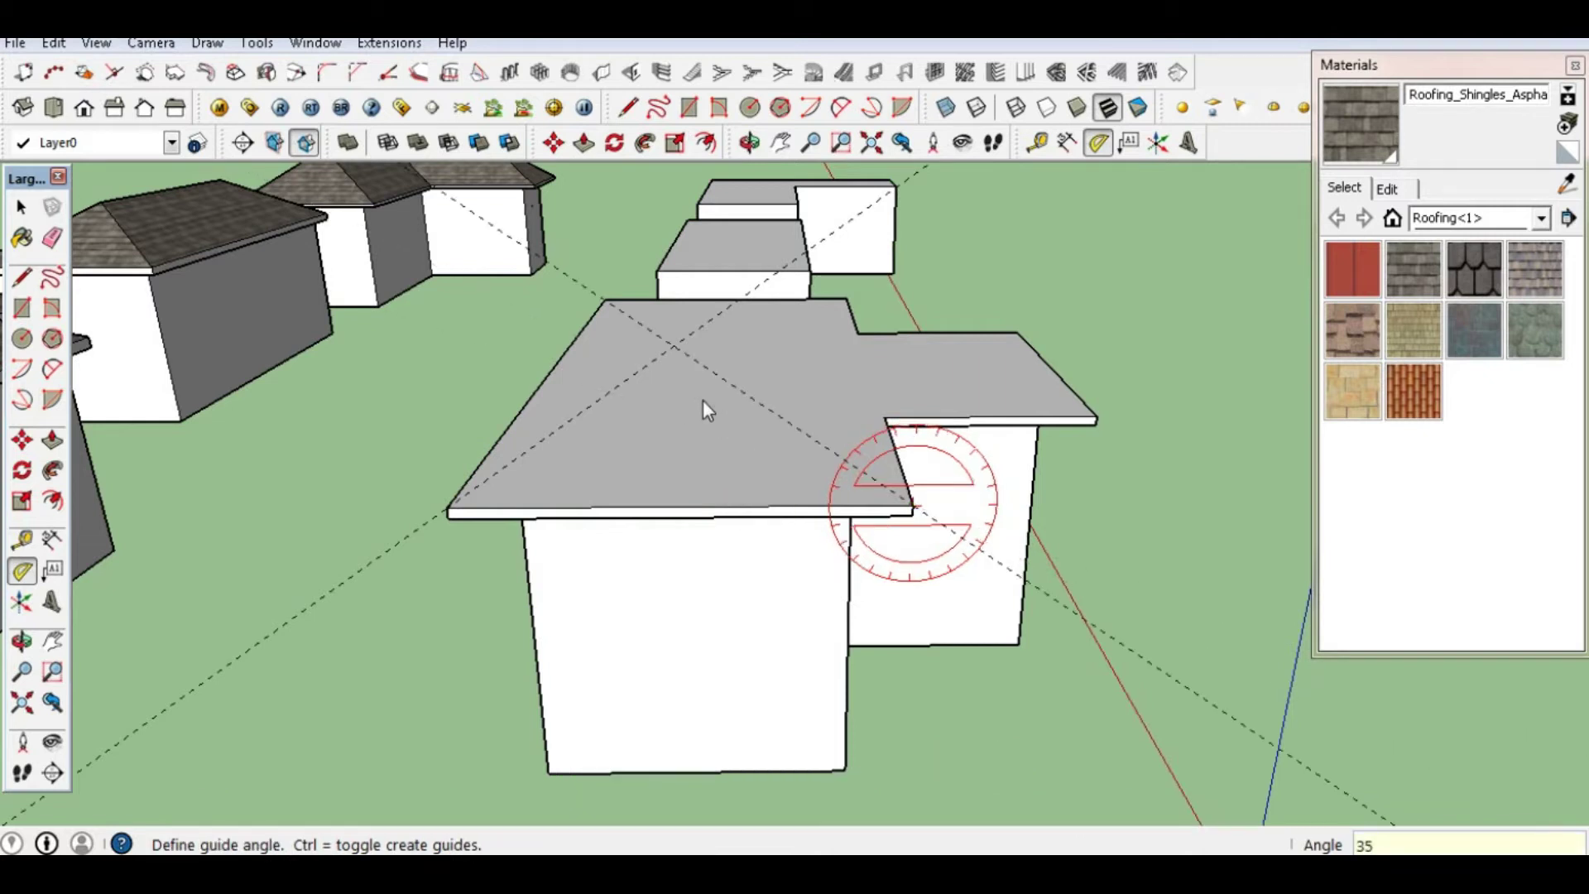
pyautogui.press('space')
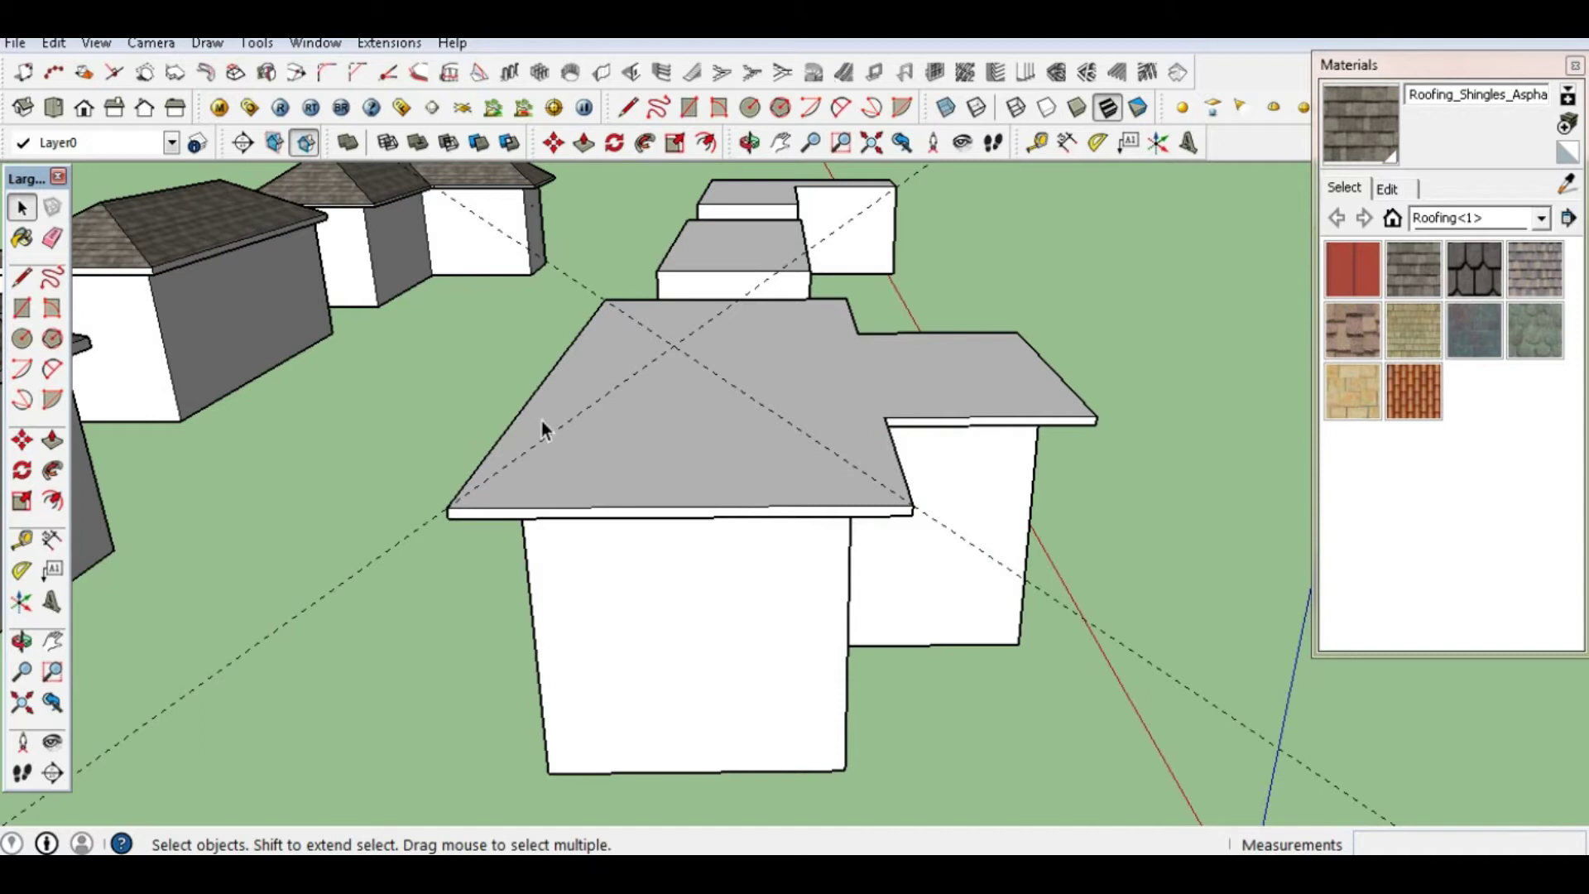
# Draw a triangular gable profile along the guides, from one slab corner up to their intersection and down to the other corner
pyautogui.click(23, 278)
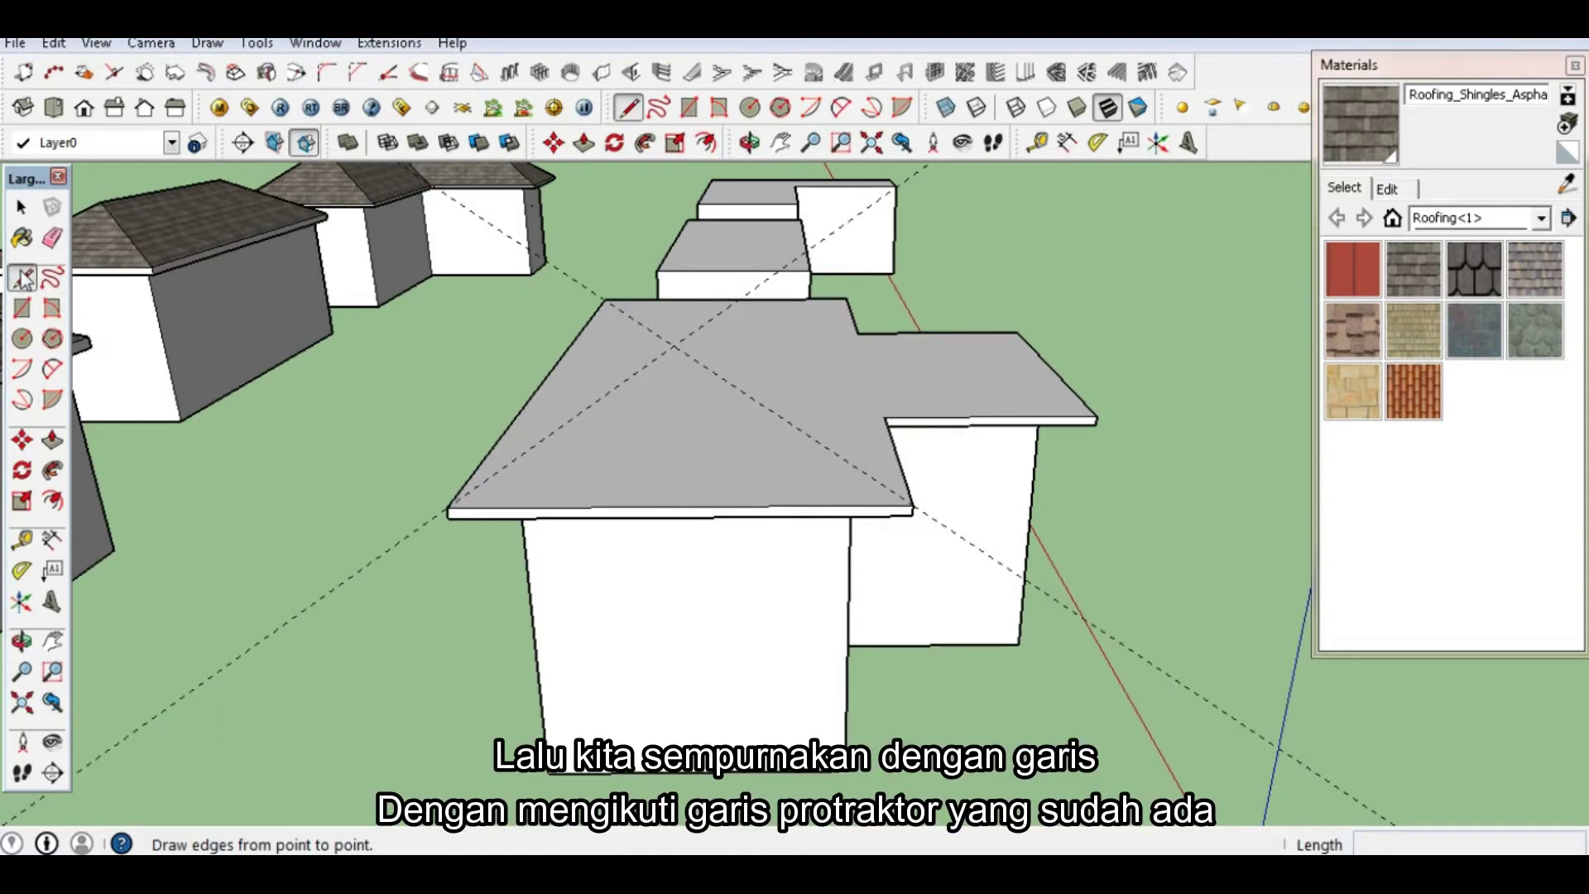
pyautogui.click(446, 507)
pyautogui.click(673, 346)
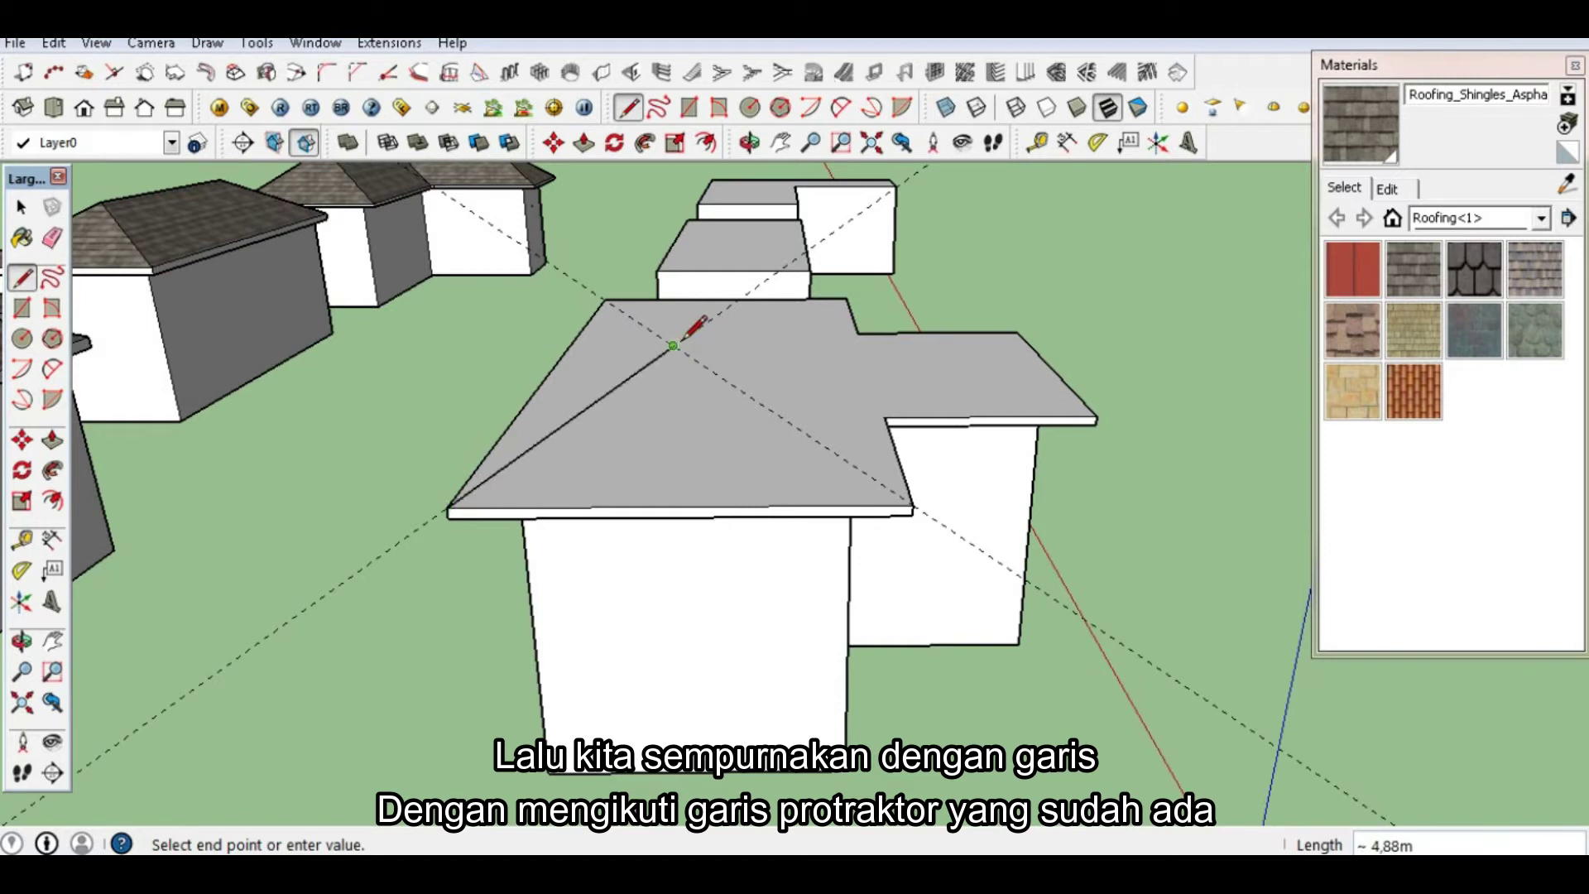
pyautogui.click(913, 504)
pyautogui.press('space')
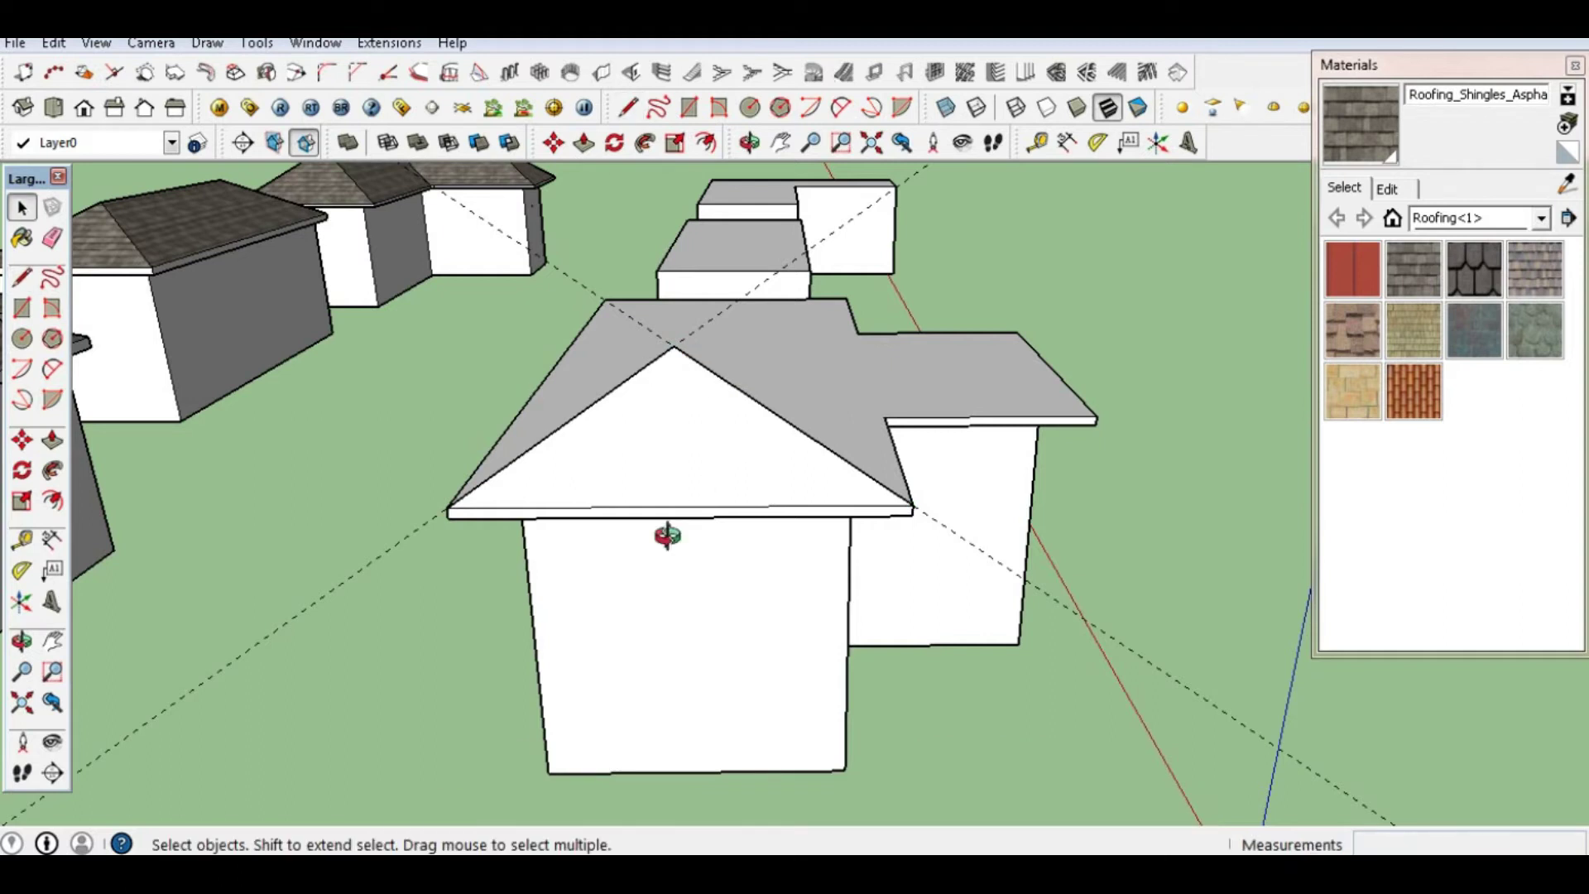
# Erase the two protractor guide lines crossing the gable's apex
pyautogui.moveTo(667, 536); pyautogui.dragTo(655, 566, button='middle')
pyautogui.click(749, 142)
pyautogui.moveTo(787, 202); pyautogui.dragTo(756, 383)
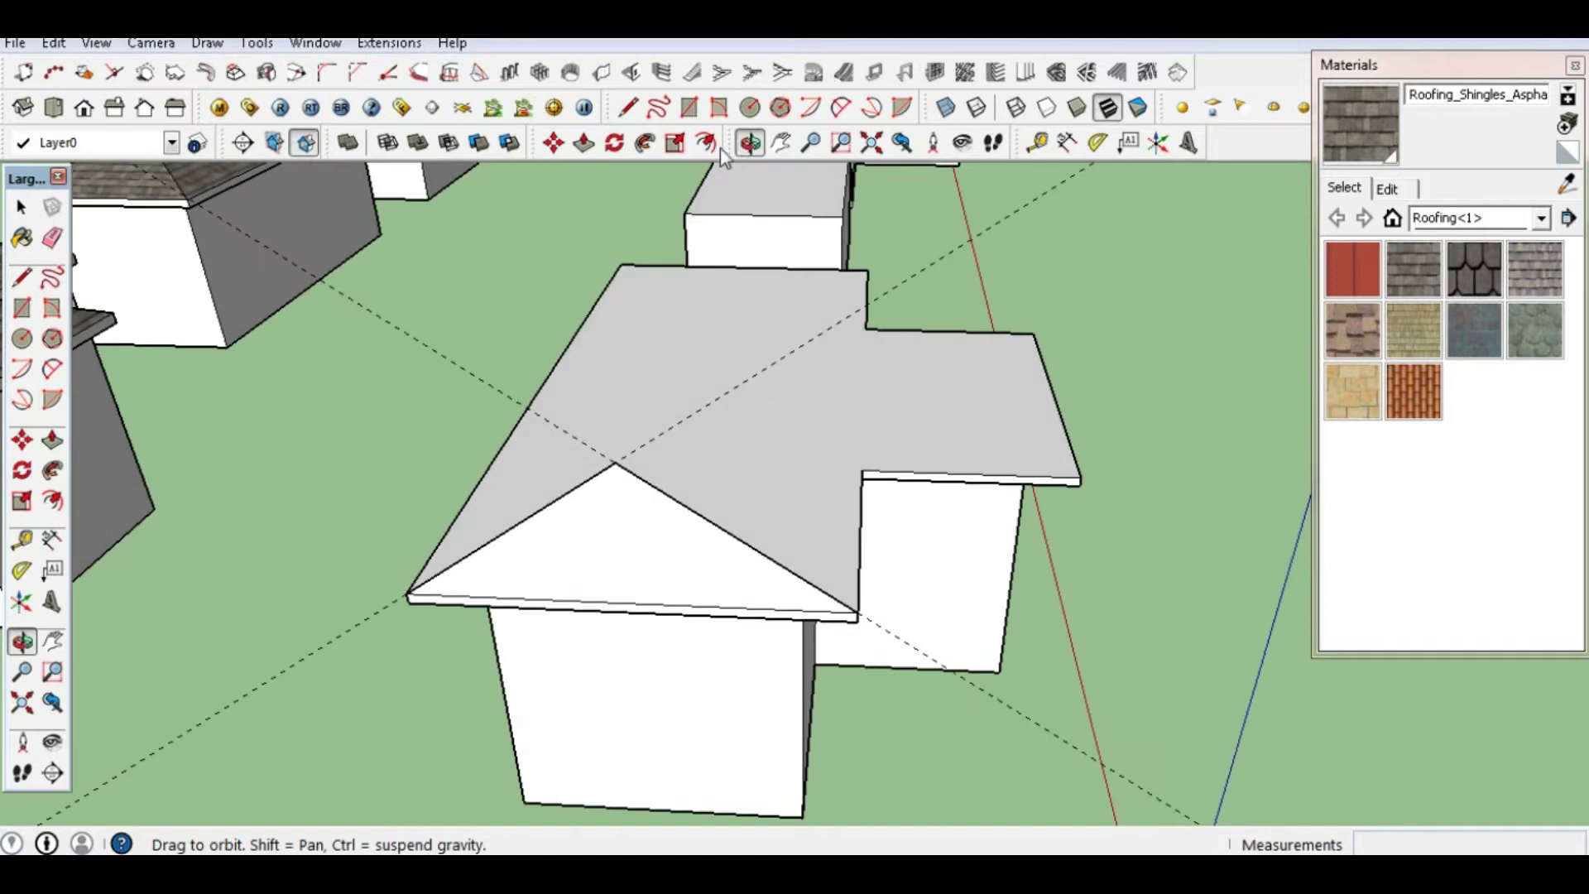
pyautogui.click(52, 238)
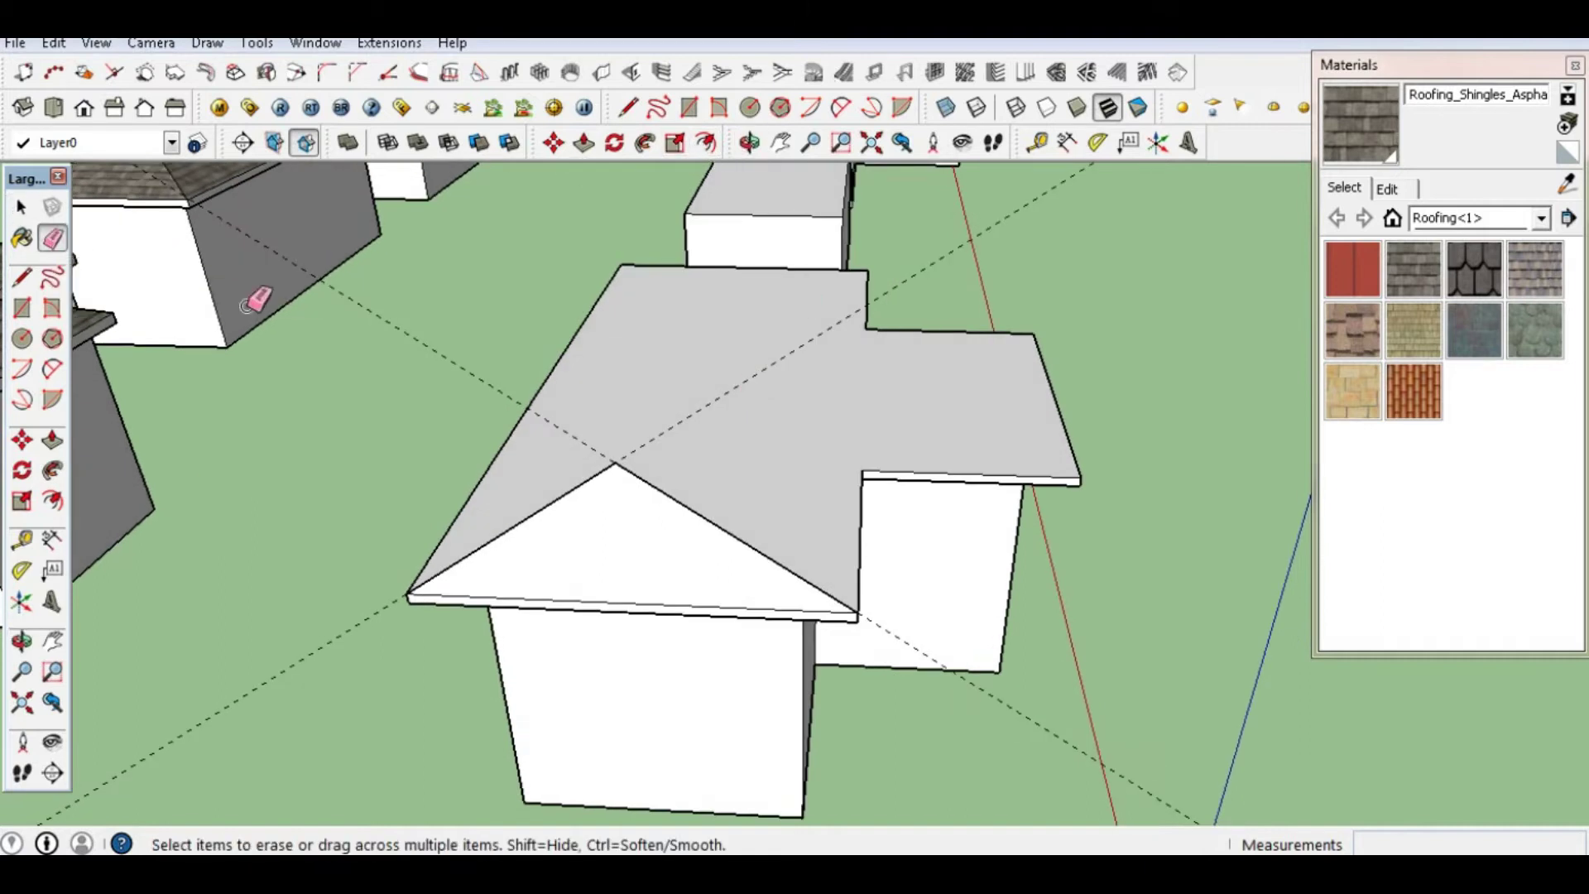
pyautogui.click(571, 431)
pyautogui.press('space')
# Sweep the triangular profile around the slab's top face with Follow Me to form the hip roof
pyautogui.click(678, 358)
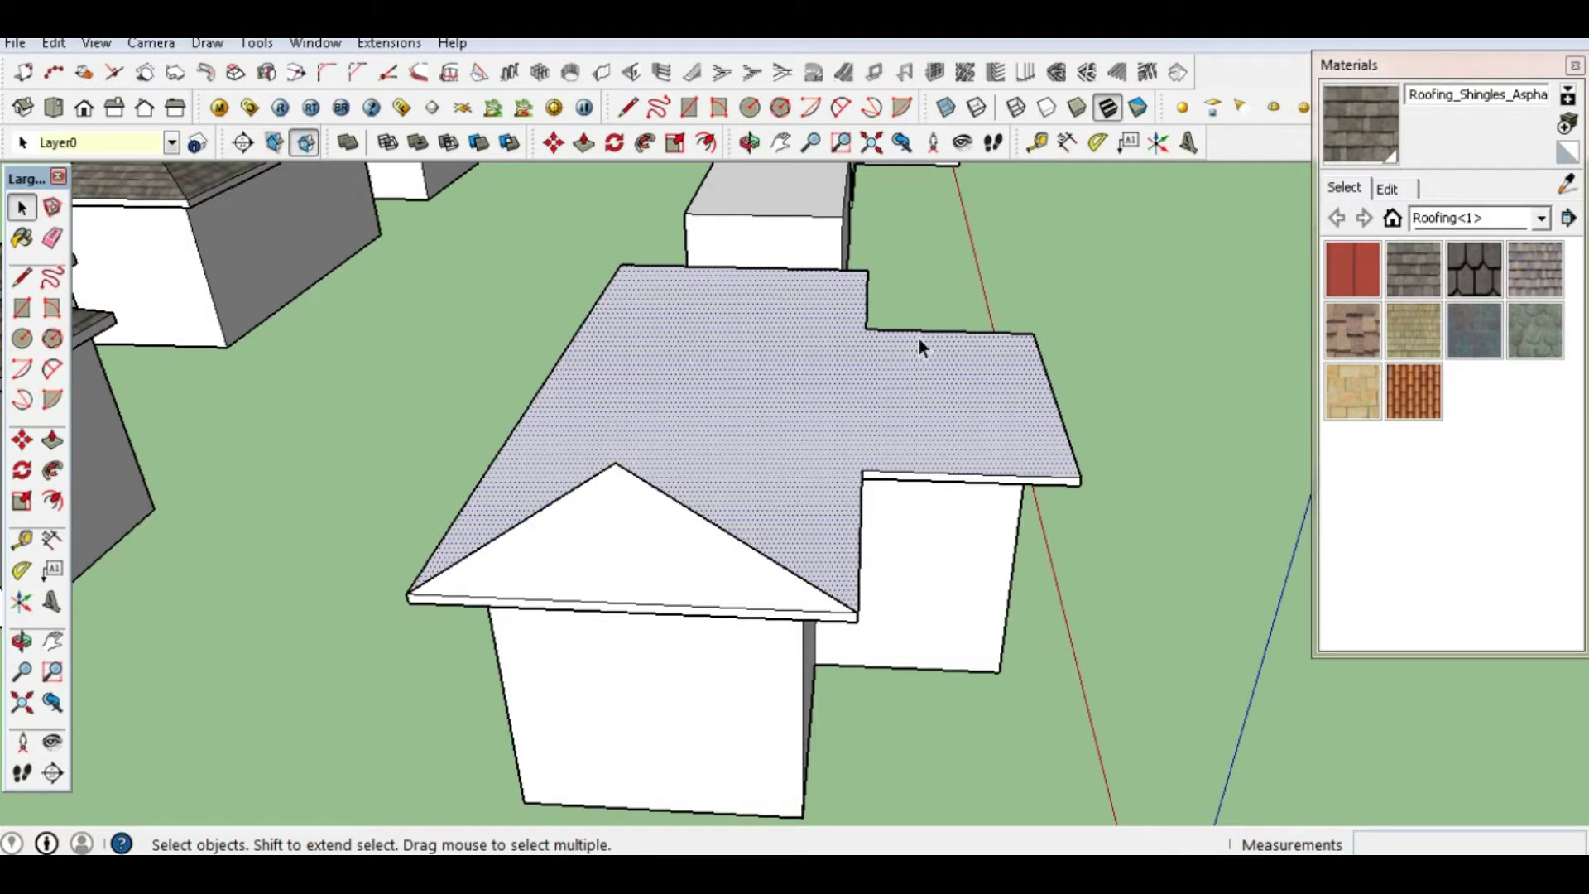
pyautogui.click(925, 285)
pyautogui.click(715, 398)
pyautogui.click(53, 471)
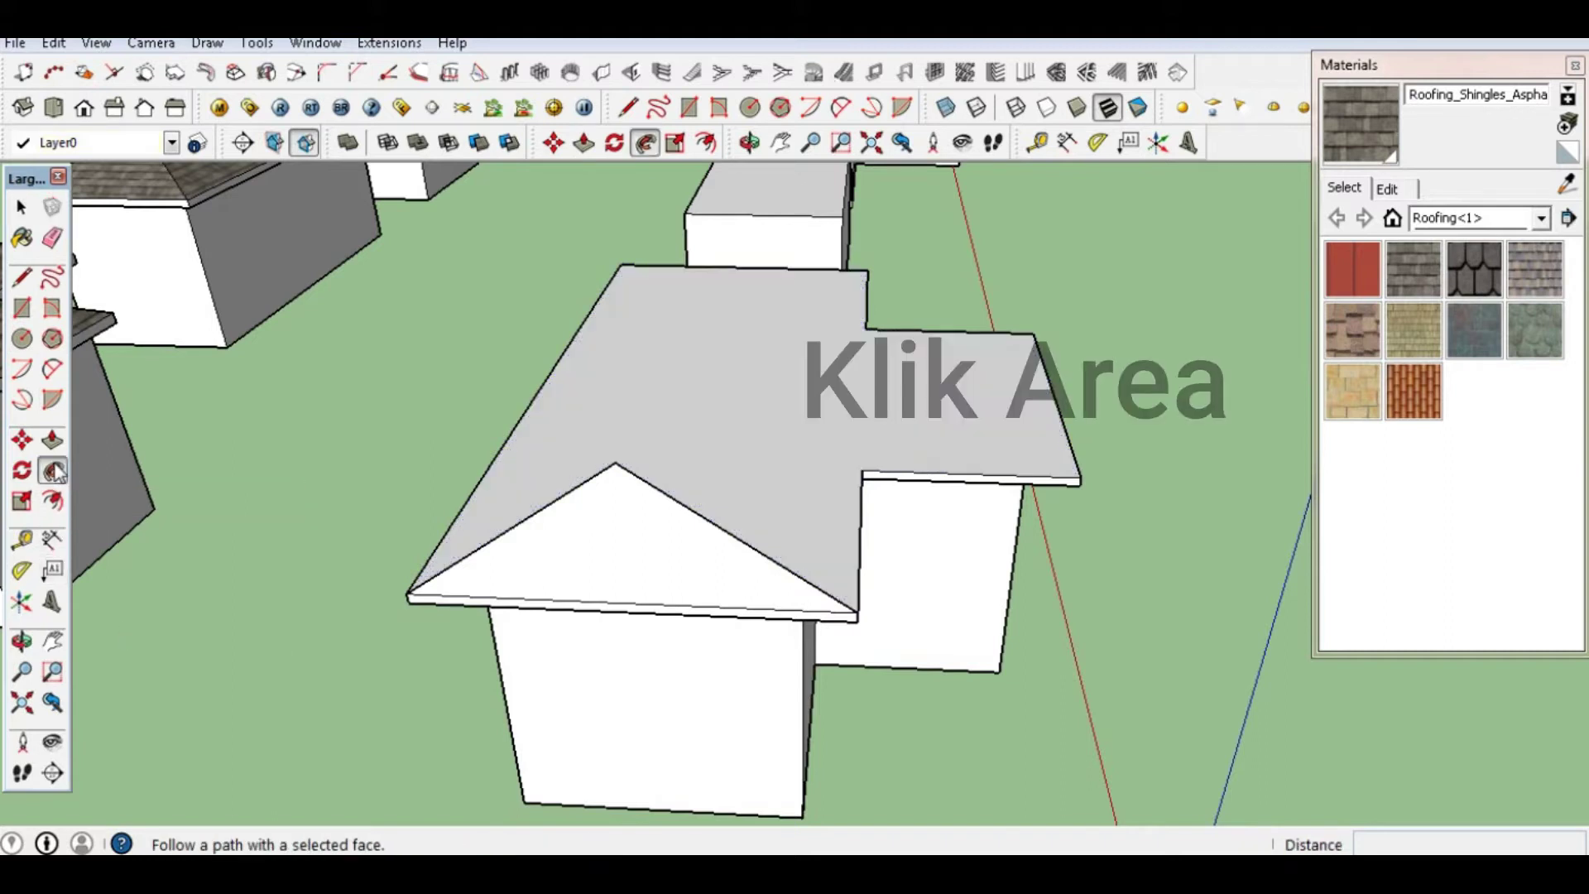
pyautogui.click(605, 532)
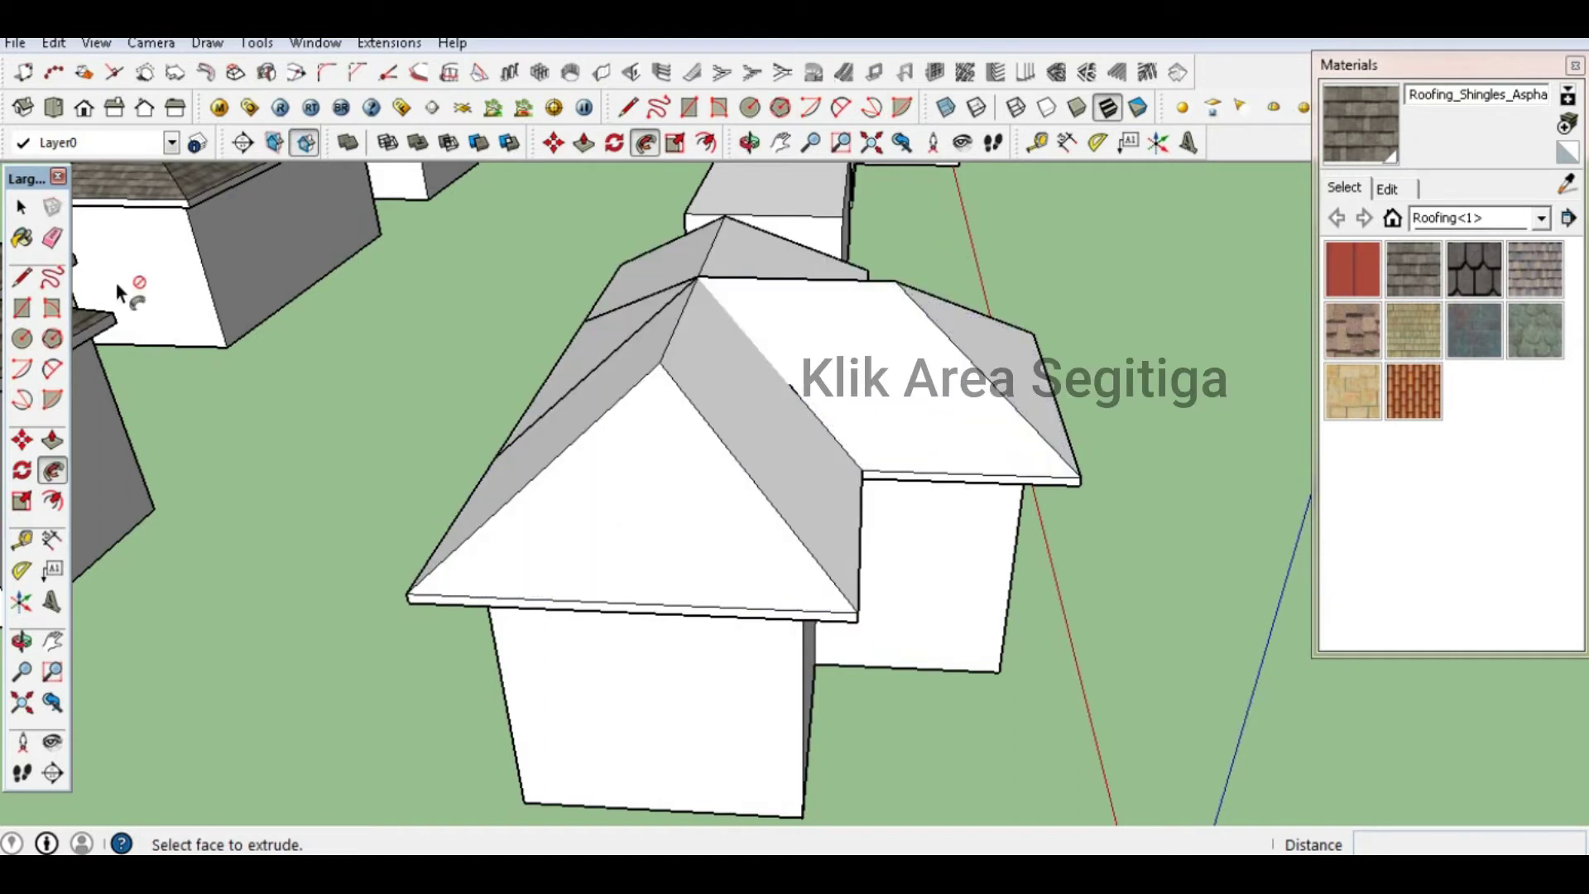
pyautogui.click(21, 206)
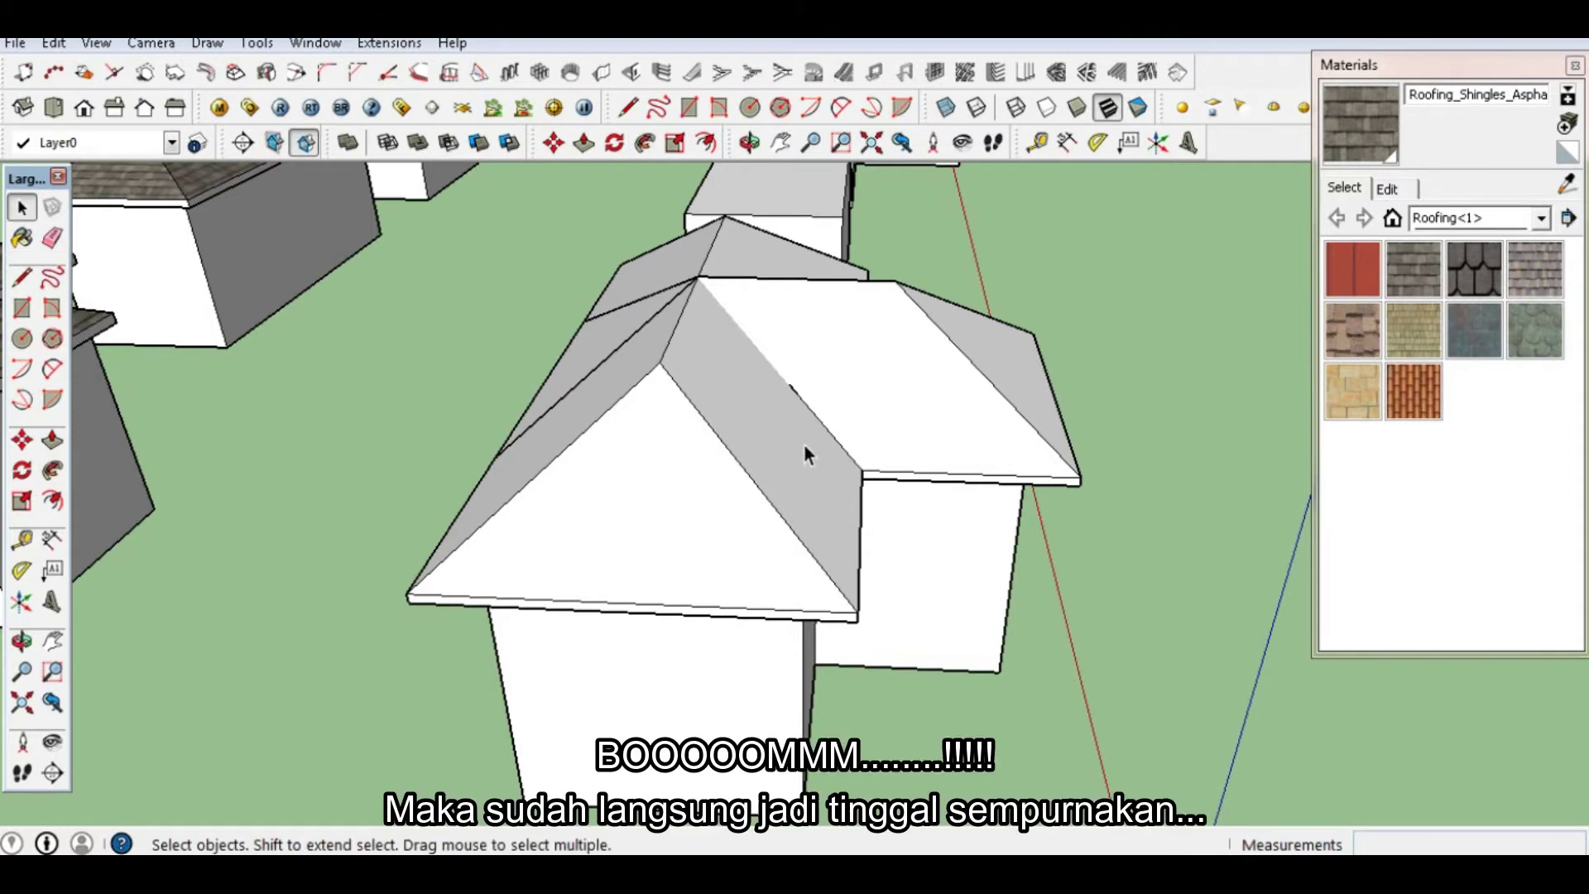
# Draw the two missing valley edges from the T-shaped roof's ridge junction down to the inner eave corners
pyautogui.moveTo(727, 527); pyautogui.dragTo(815, 411, button='middle')
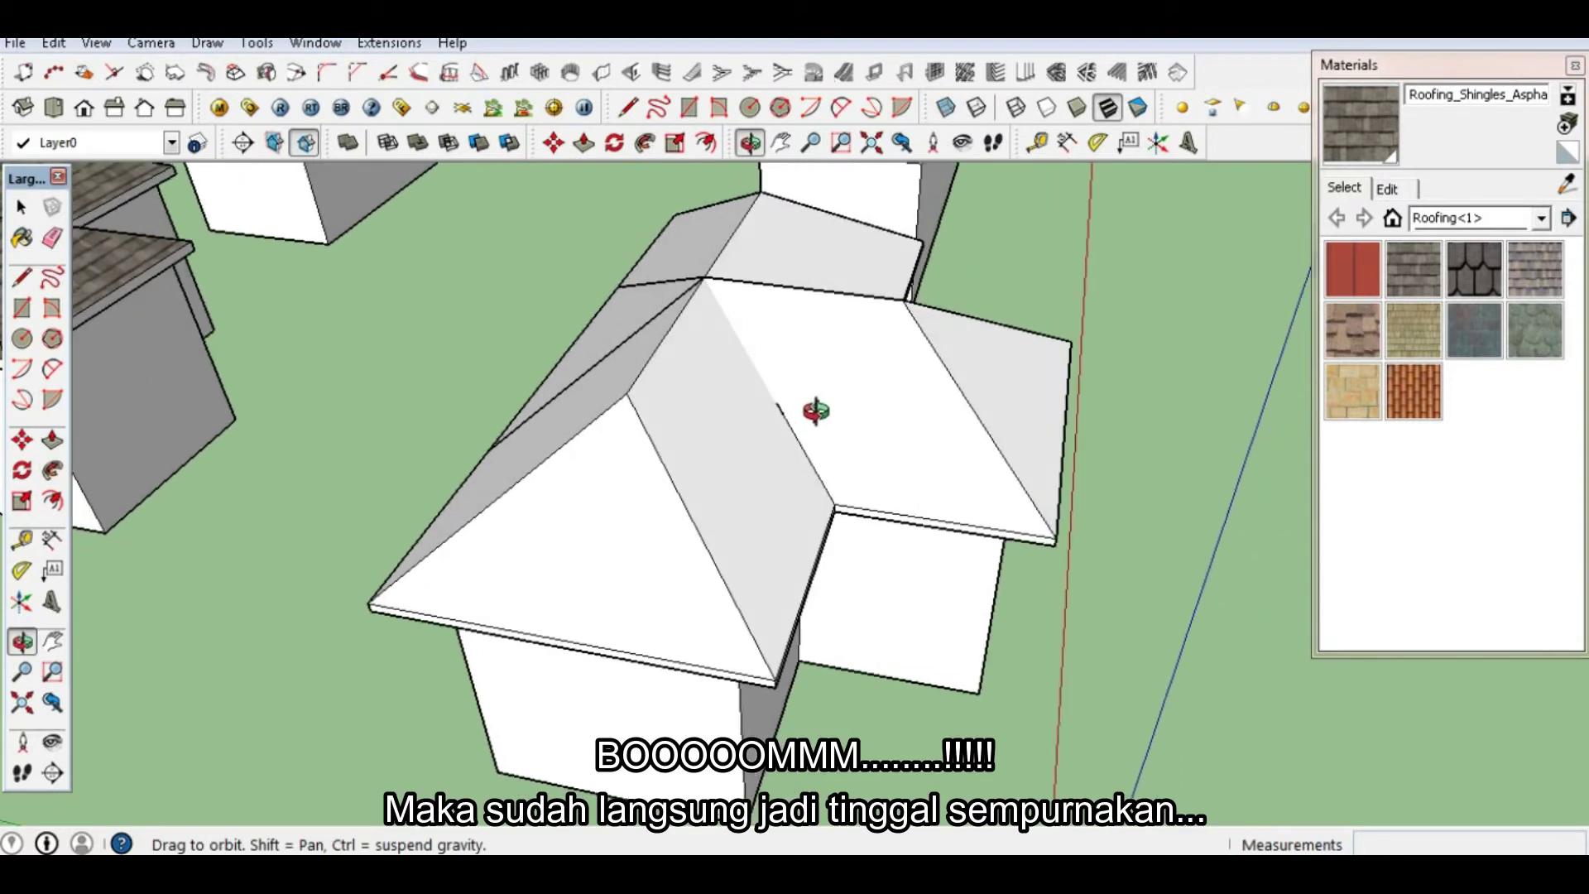
pyautogui.click(24, 281)
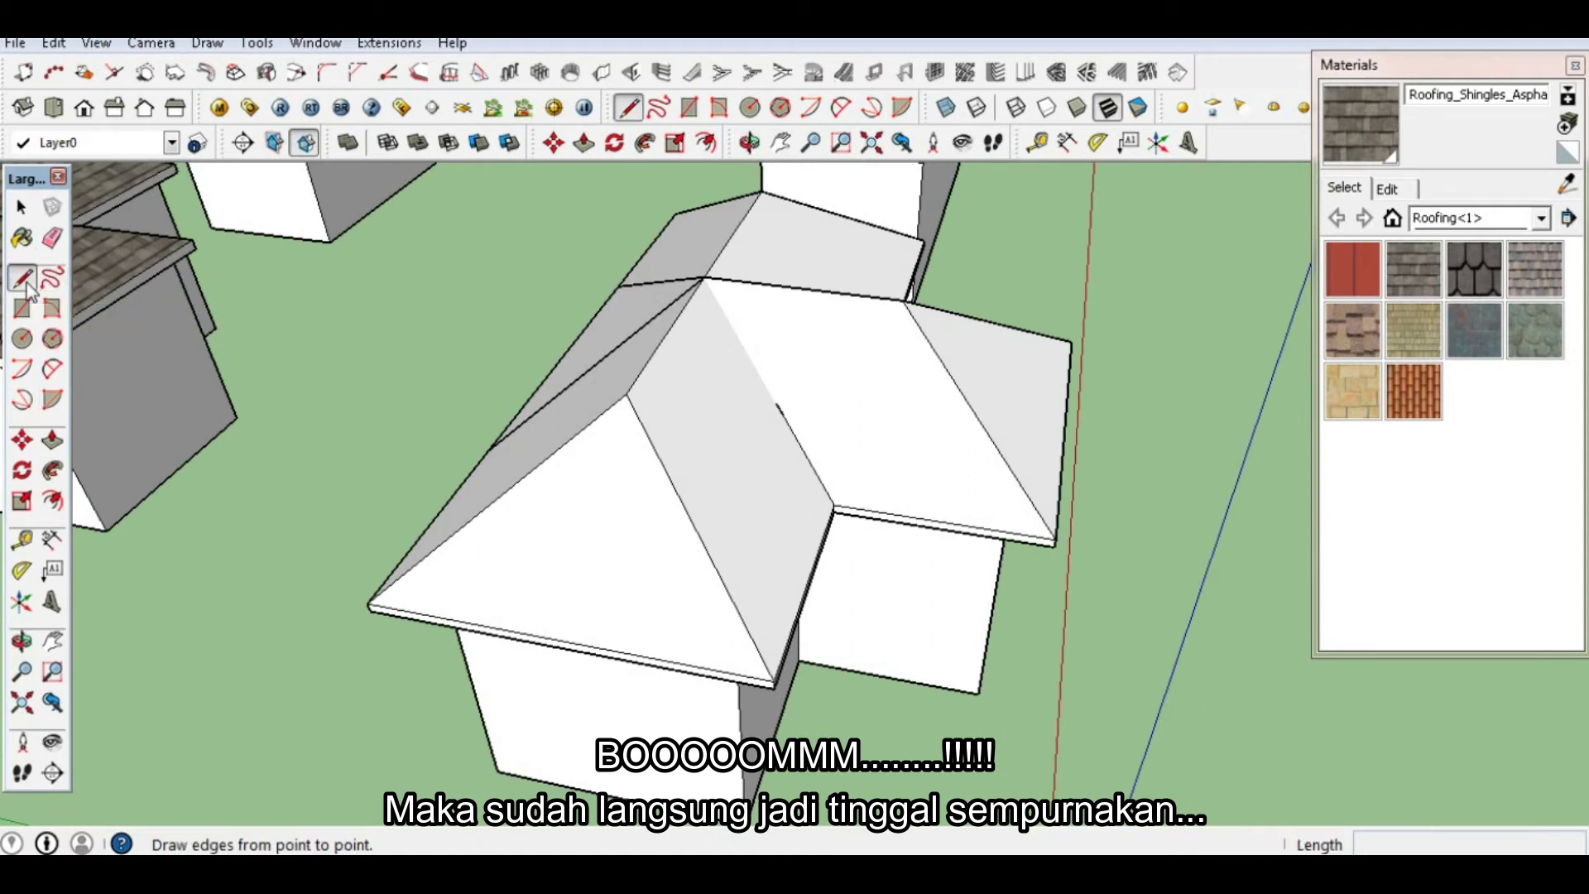
pyautogui.click(705, 278)
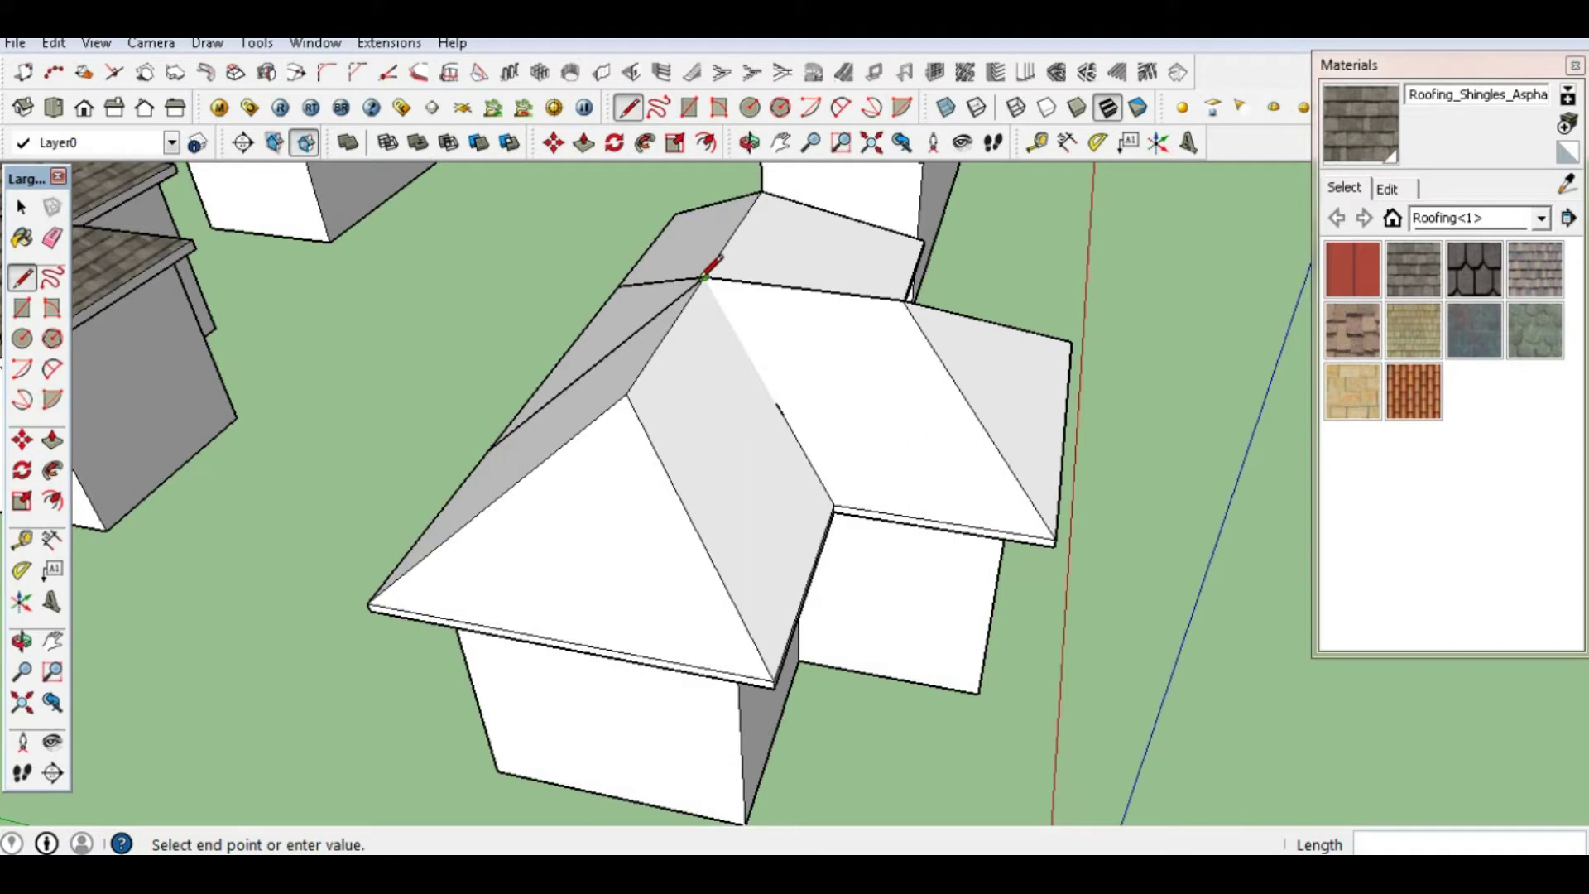
pyautogui.click(830, 501)
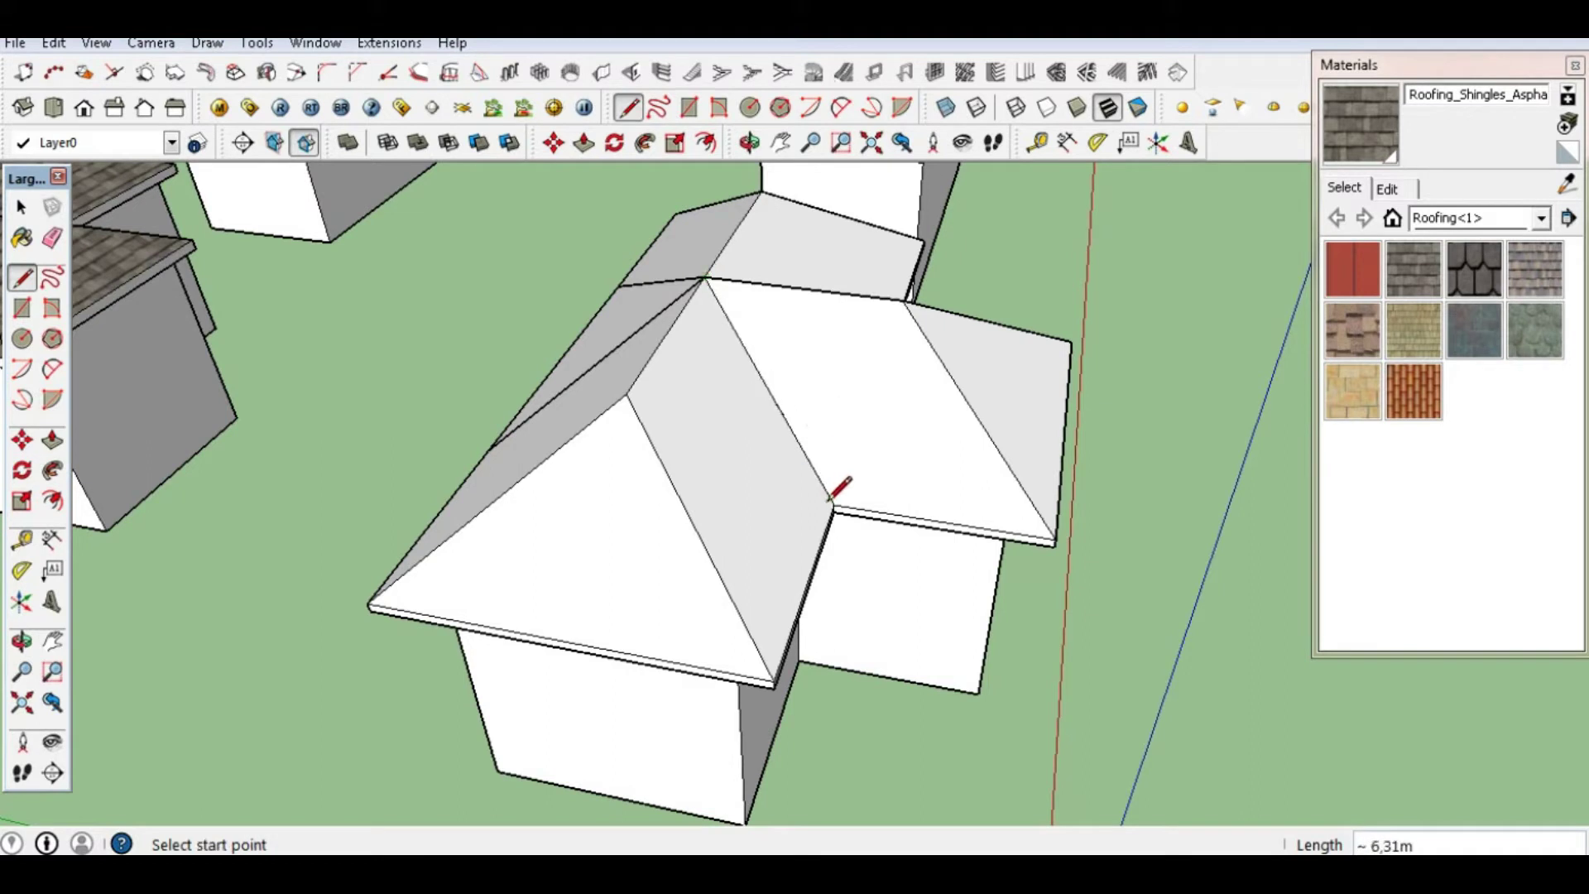
pyautogui.click(749, 142)
pyautogui.moveTo(596, 493); pyautogui.dragTo(327, 490)
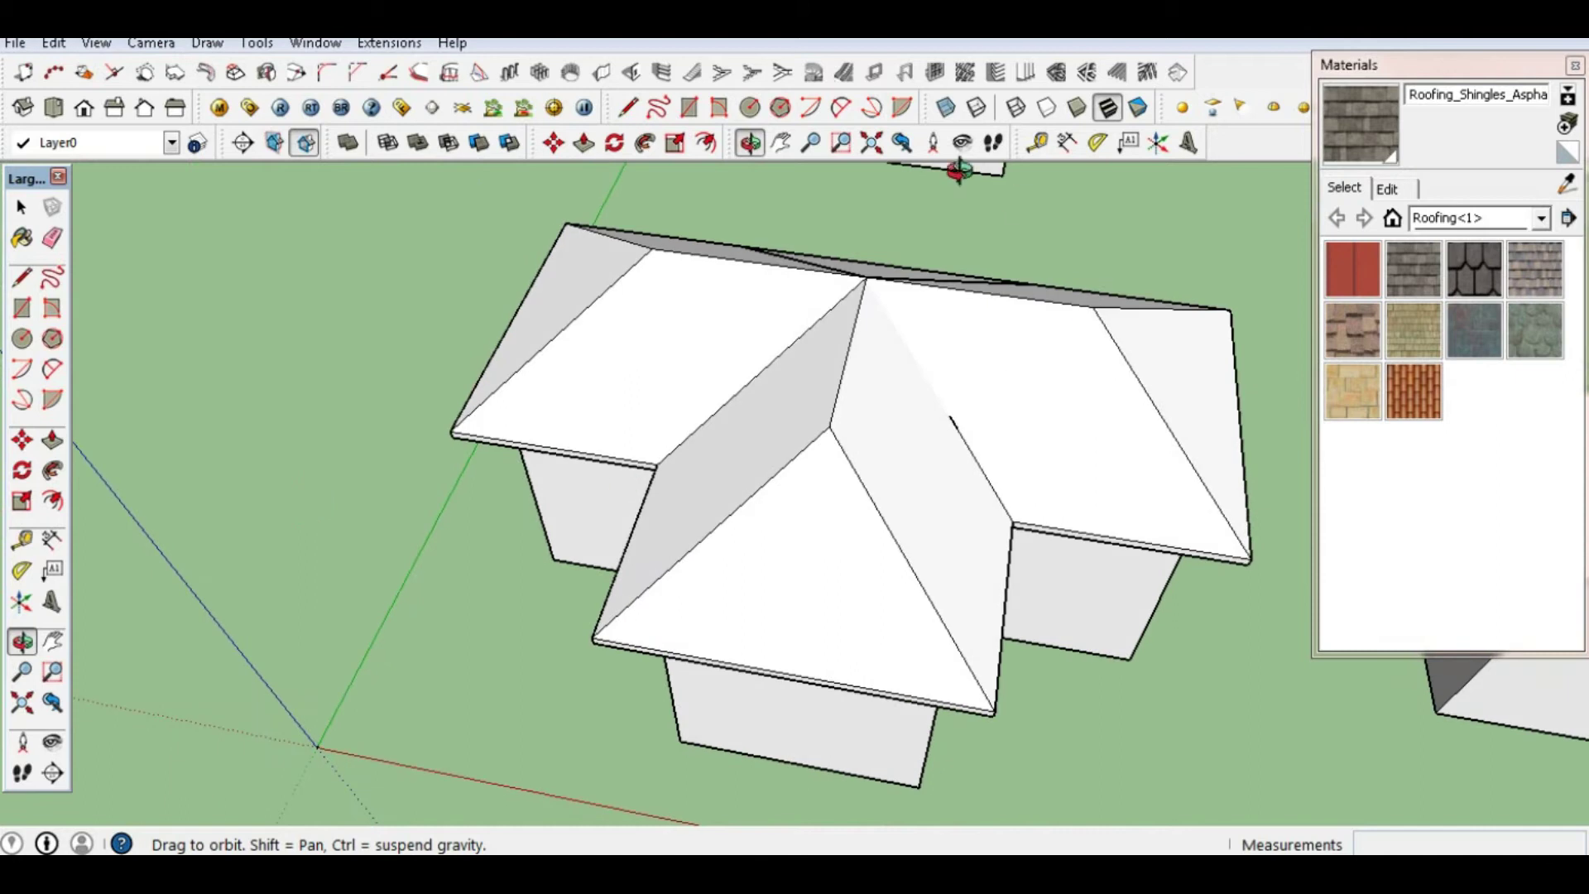
pyautogui.click(628, 109)
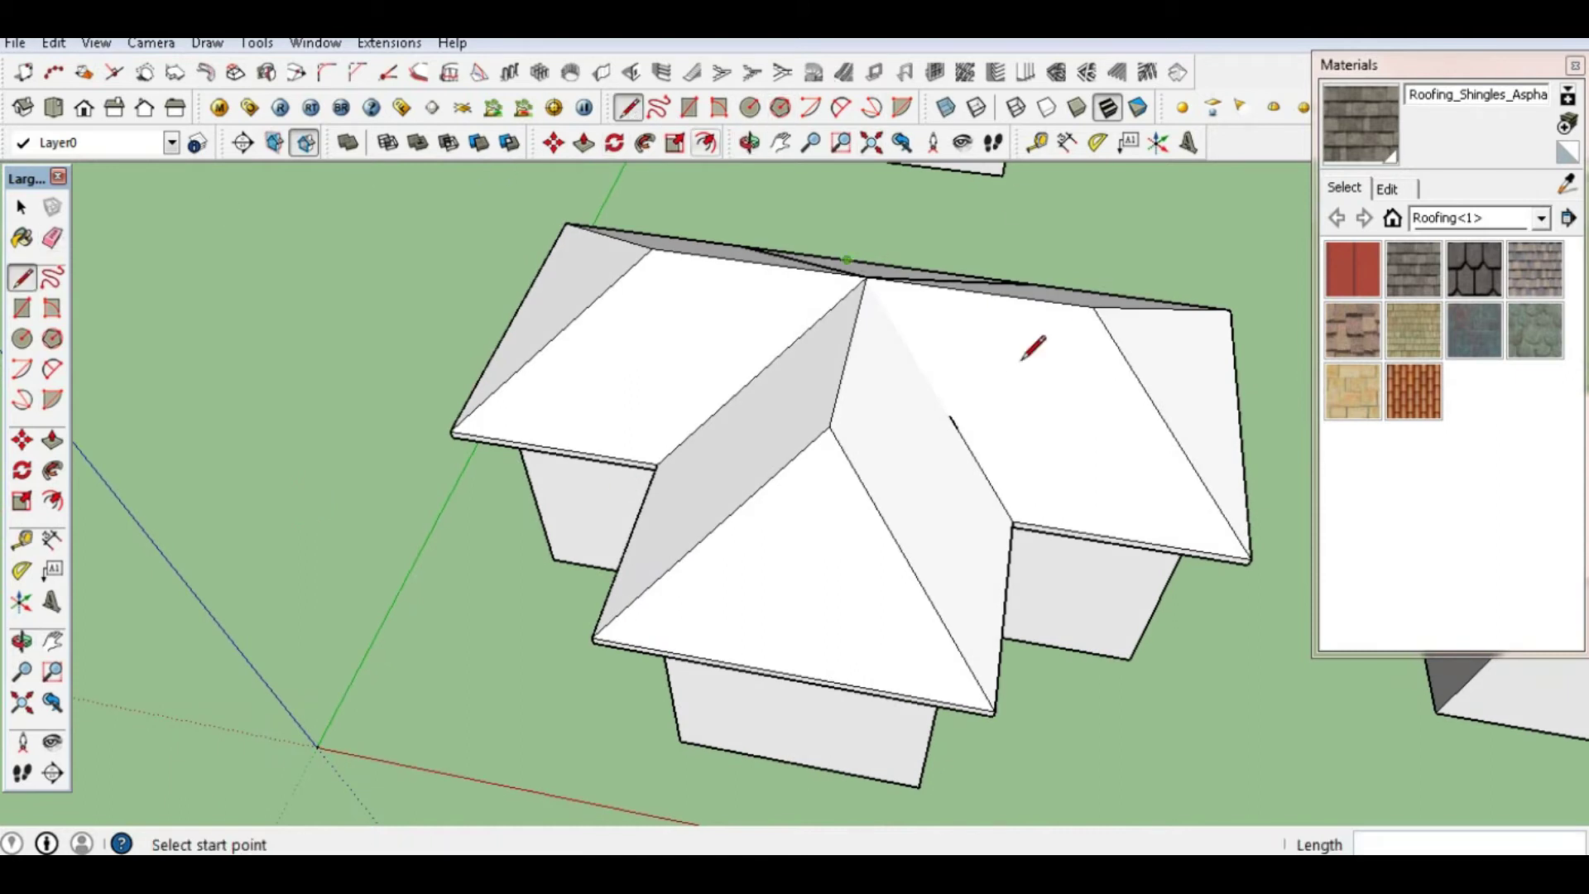
pyautogui.click(867, 276)
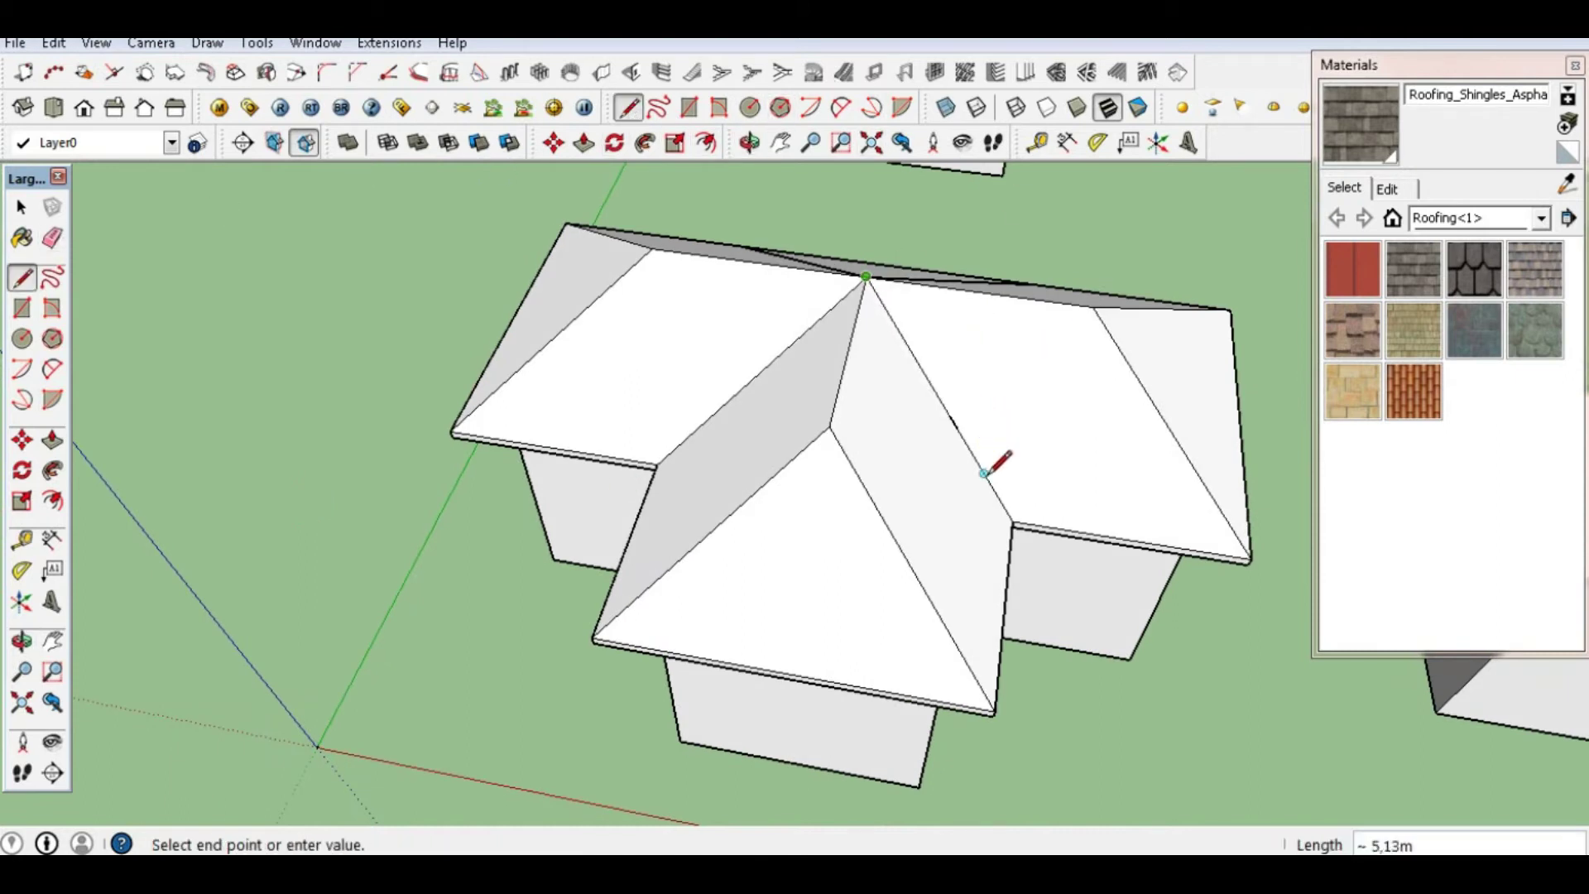
pyautogui.click(1011, 519)
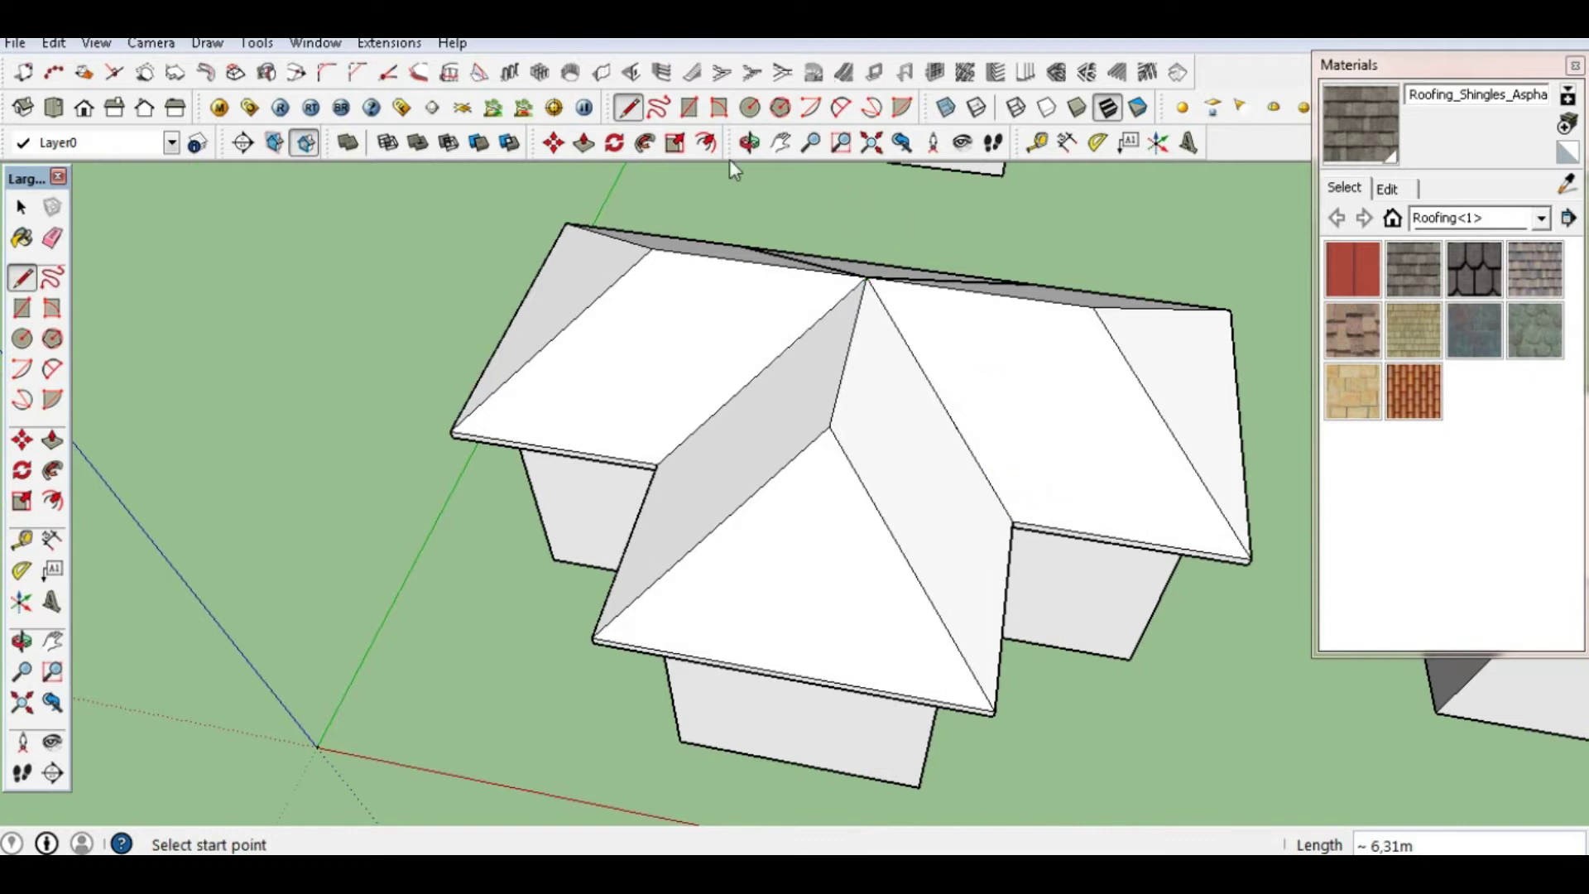
# Erase the two surplus edges crossing the long back slope of the T-shaped roof
pyautogui.click(749, 143)
pyautogui.moveTo(1039, 444); pyautogui.dragTo(960, 551)
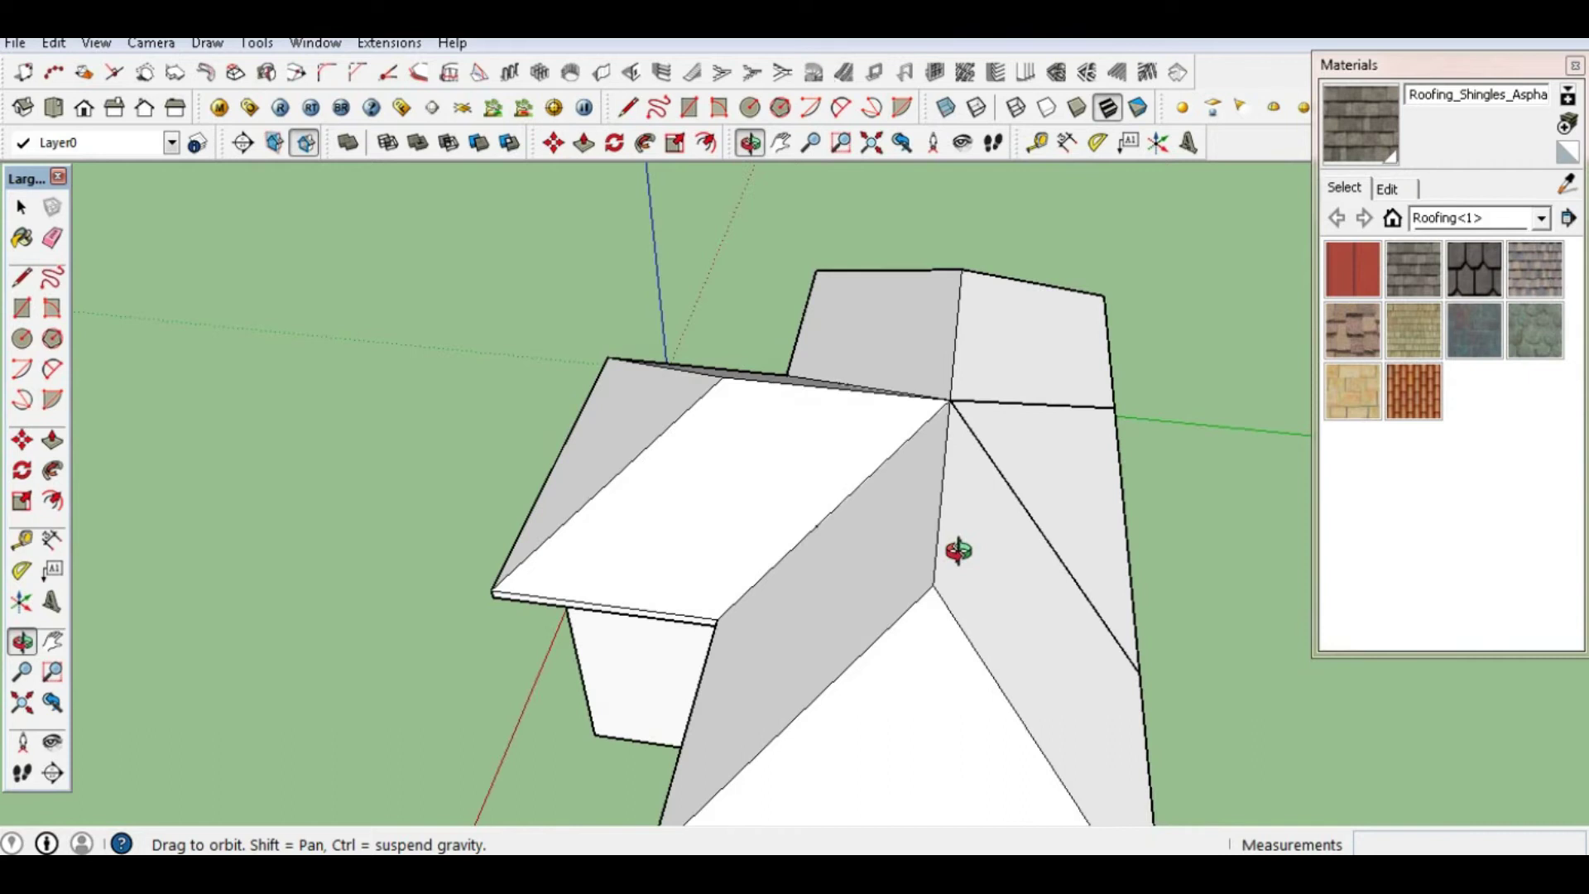
pyautogui.click(63, 236)
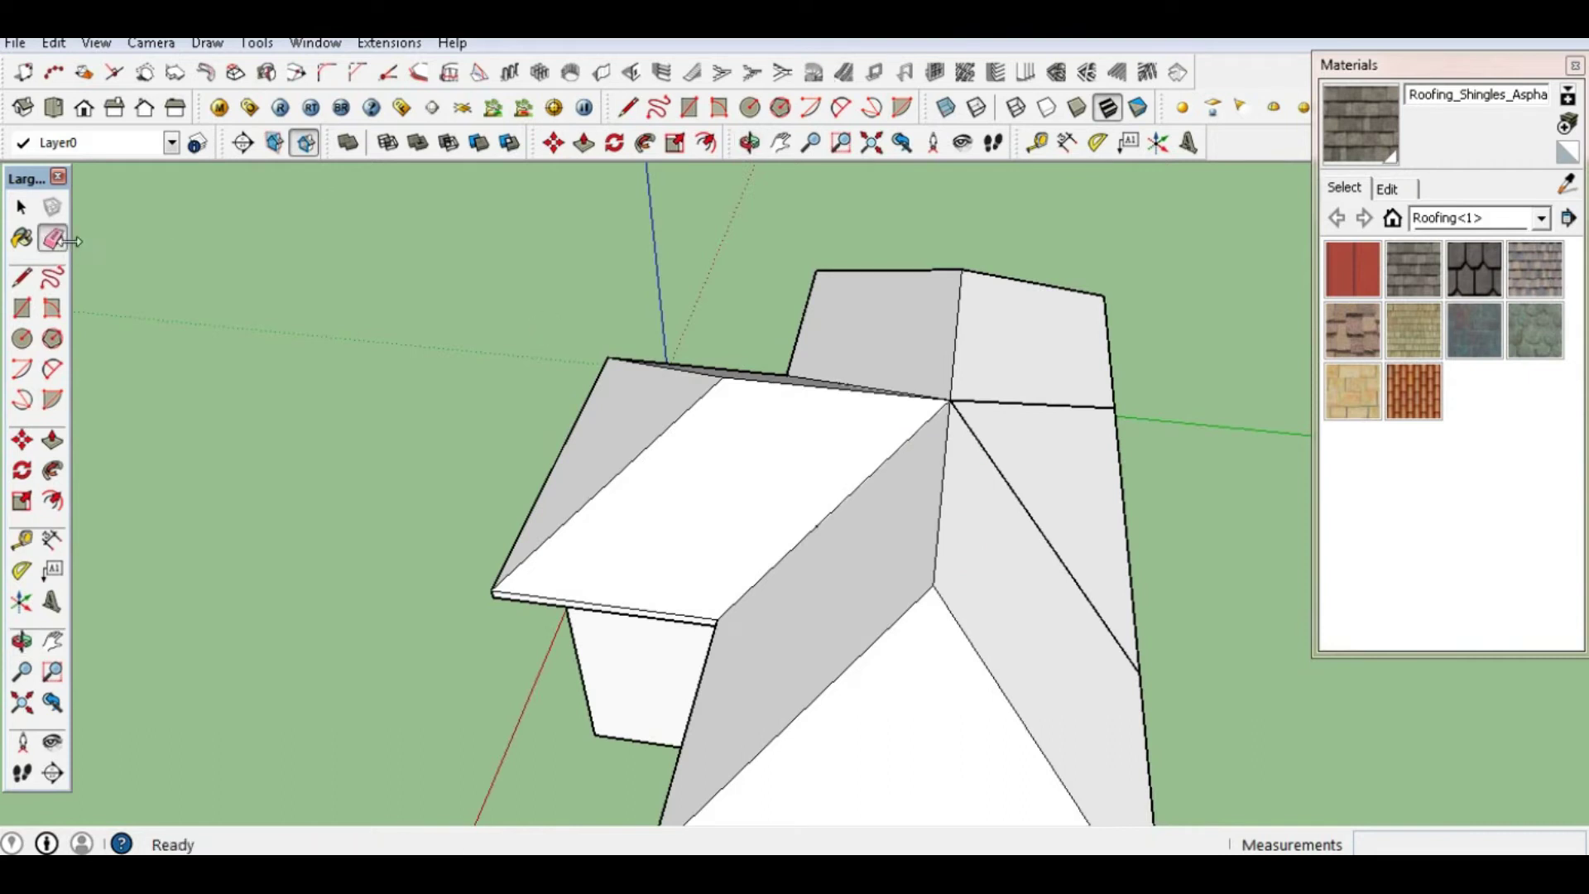
pyautogui.click(1026, 509)
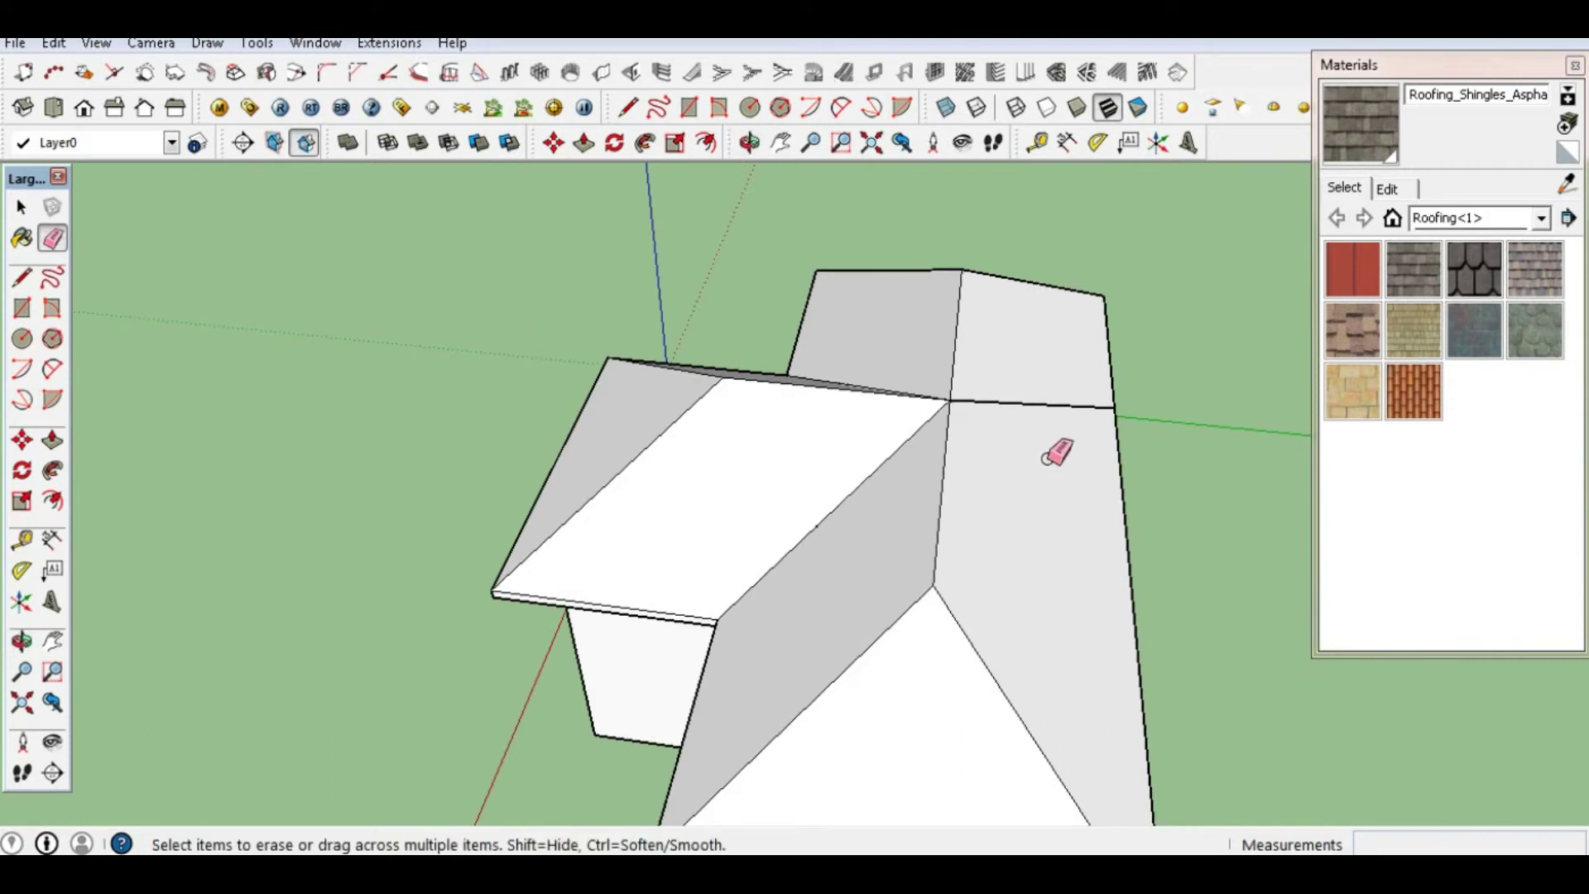
pyautogui.click(993, 403)
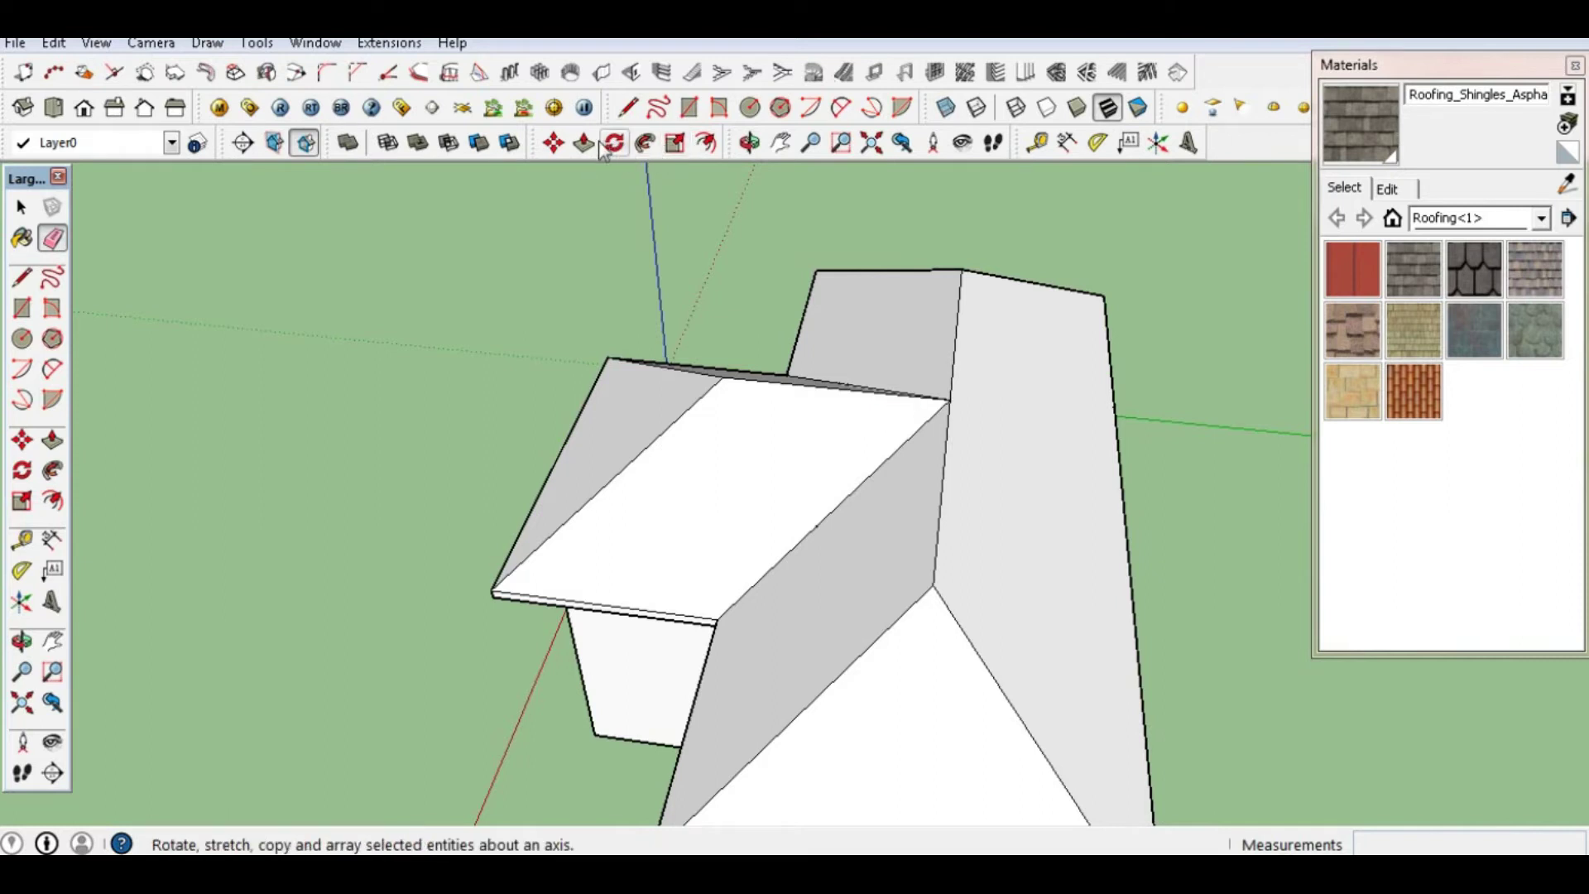
# Paint the projecting wing's hip end and one of its side slopes with Roofing_Shingles_Asphalt
pyautogui.click(750, 142)
pyautogui.moveTo(678, 514)
pyautogui.mouseDown()
pyautogui.moveTo(914, 532)
pyautogui.moveTo(866, 514)
pyautogui.moveTo(1064, 493)
pyautogui.moveTo(677, 464)
pyautogui.moveTo(940, 415)
pyautogui.moveTo(667, 464)
pyautogui.moveTo(879, 340)
pyautogui.moveTo(822, 402)
pyautogui.moveTo(440, 489)
pyautogui.moveTo(794, 511)
pyautogui.moveTo(688, 482)
pyautogui.moveTo(660, 450)
pyautogui.mouseUp()
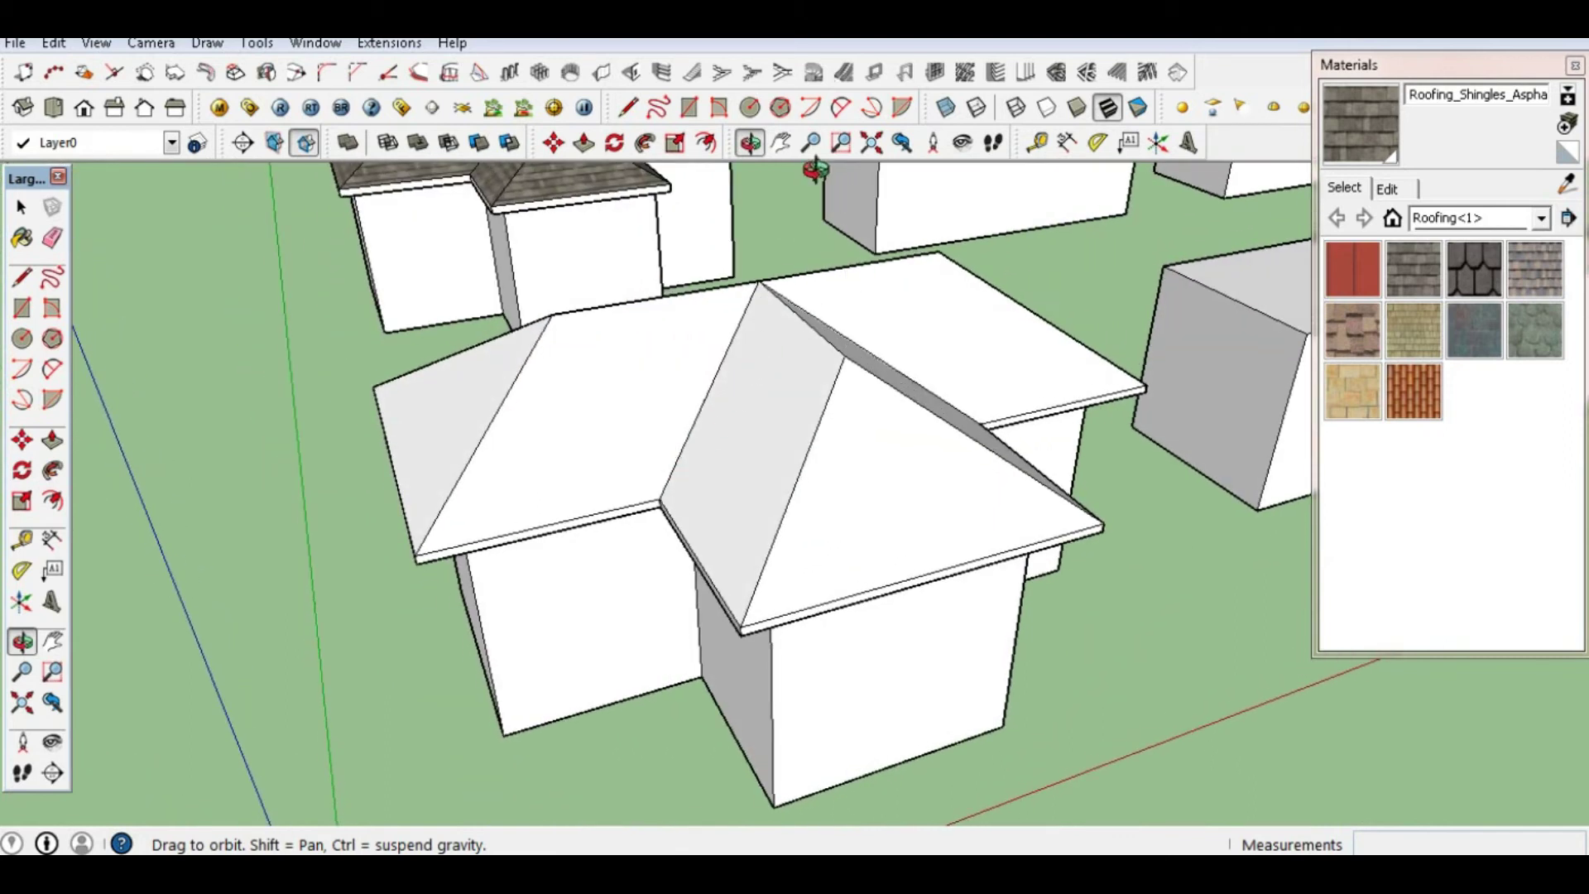
pyautogui.click(780, 142)
pyautogui.moveTo(802, 333); pyautogui.dragTo(816, 377)
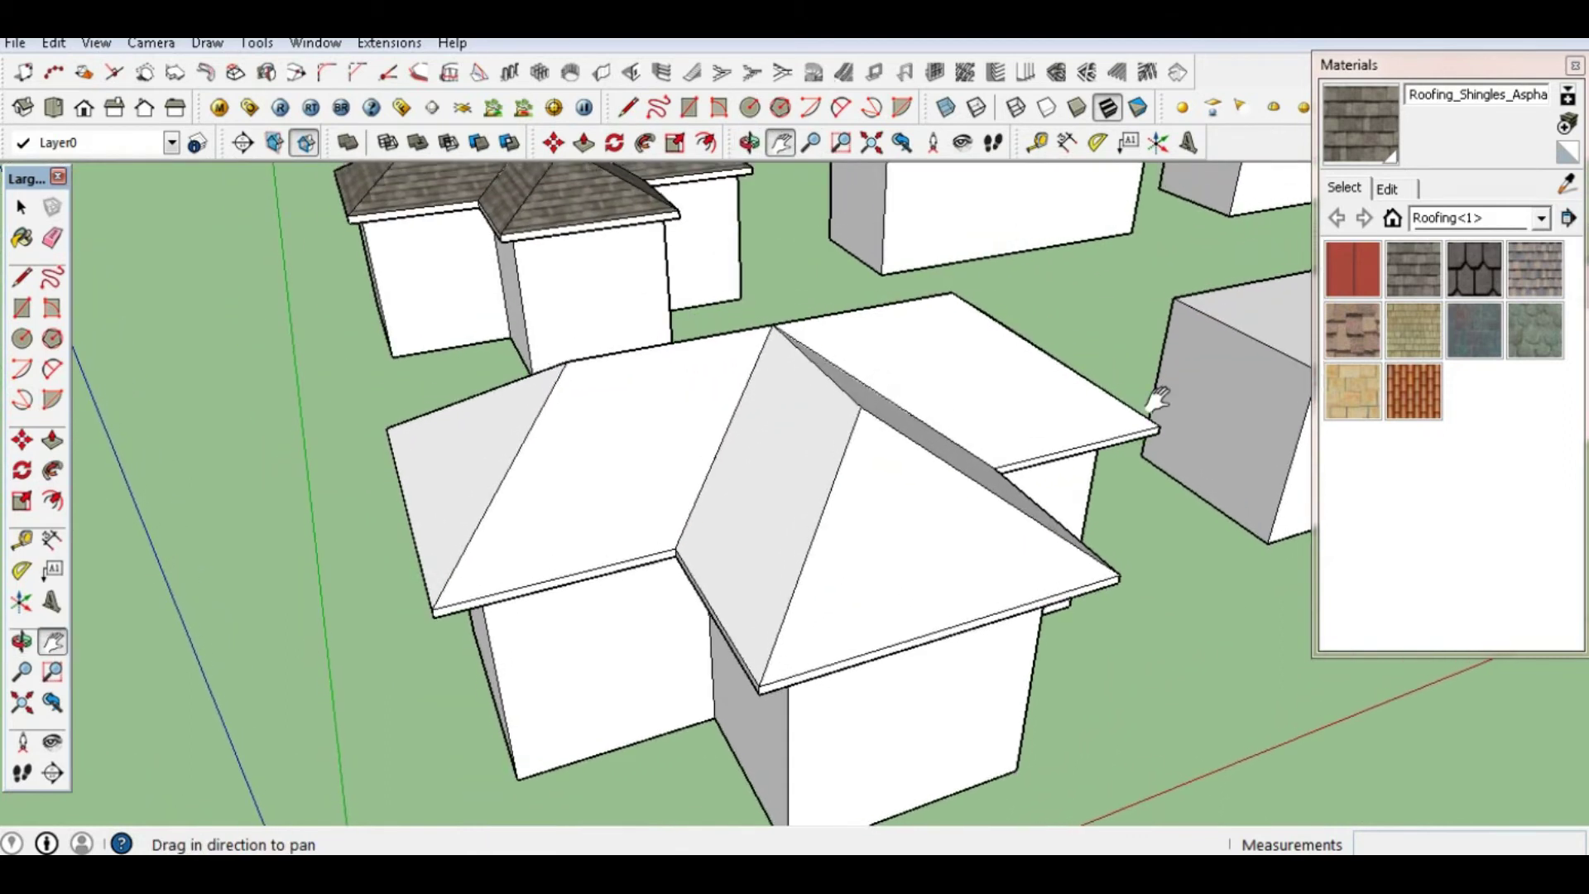
pyautogui.click(1417, 265)
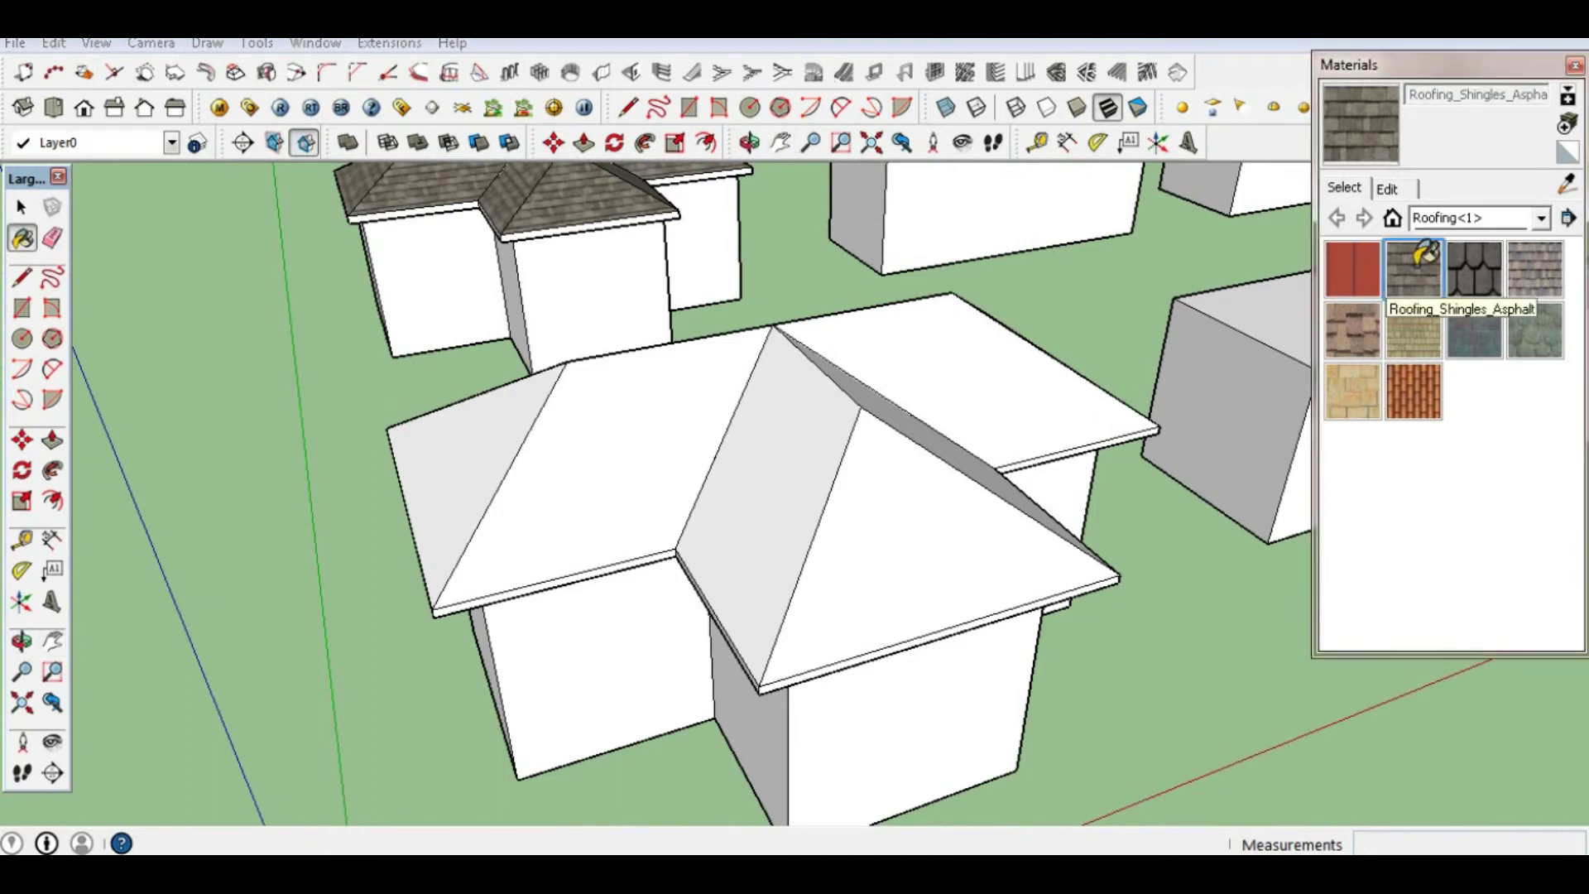
pyautogui.click(801, 455)
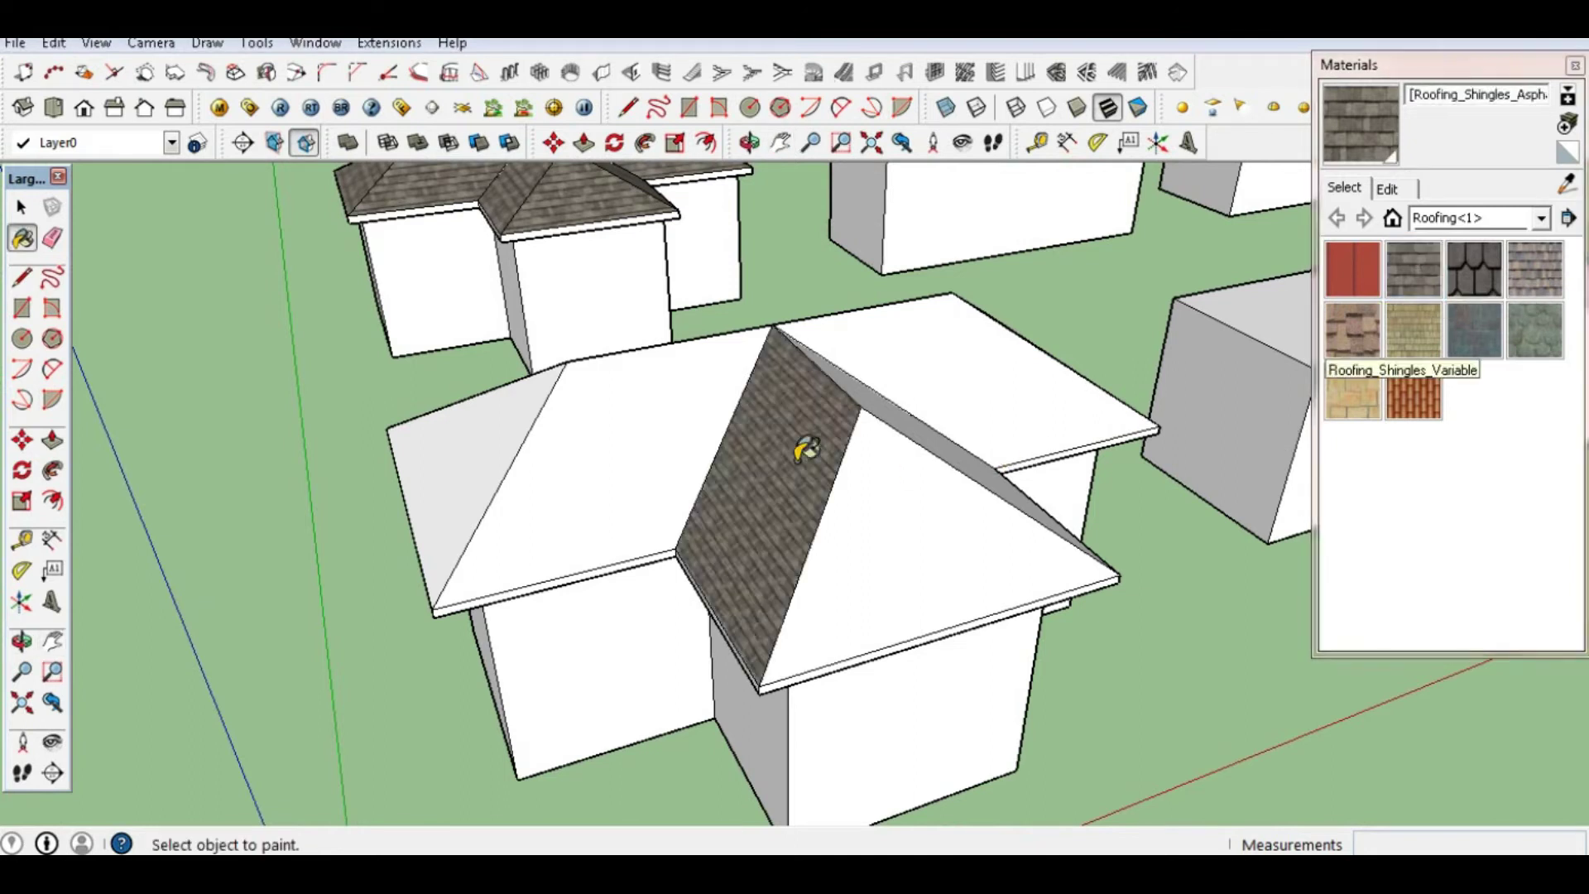
pyautogui.click(929, 518)
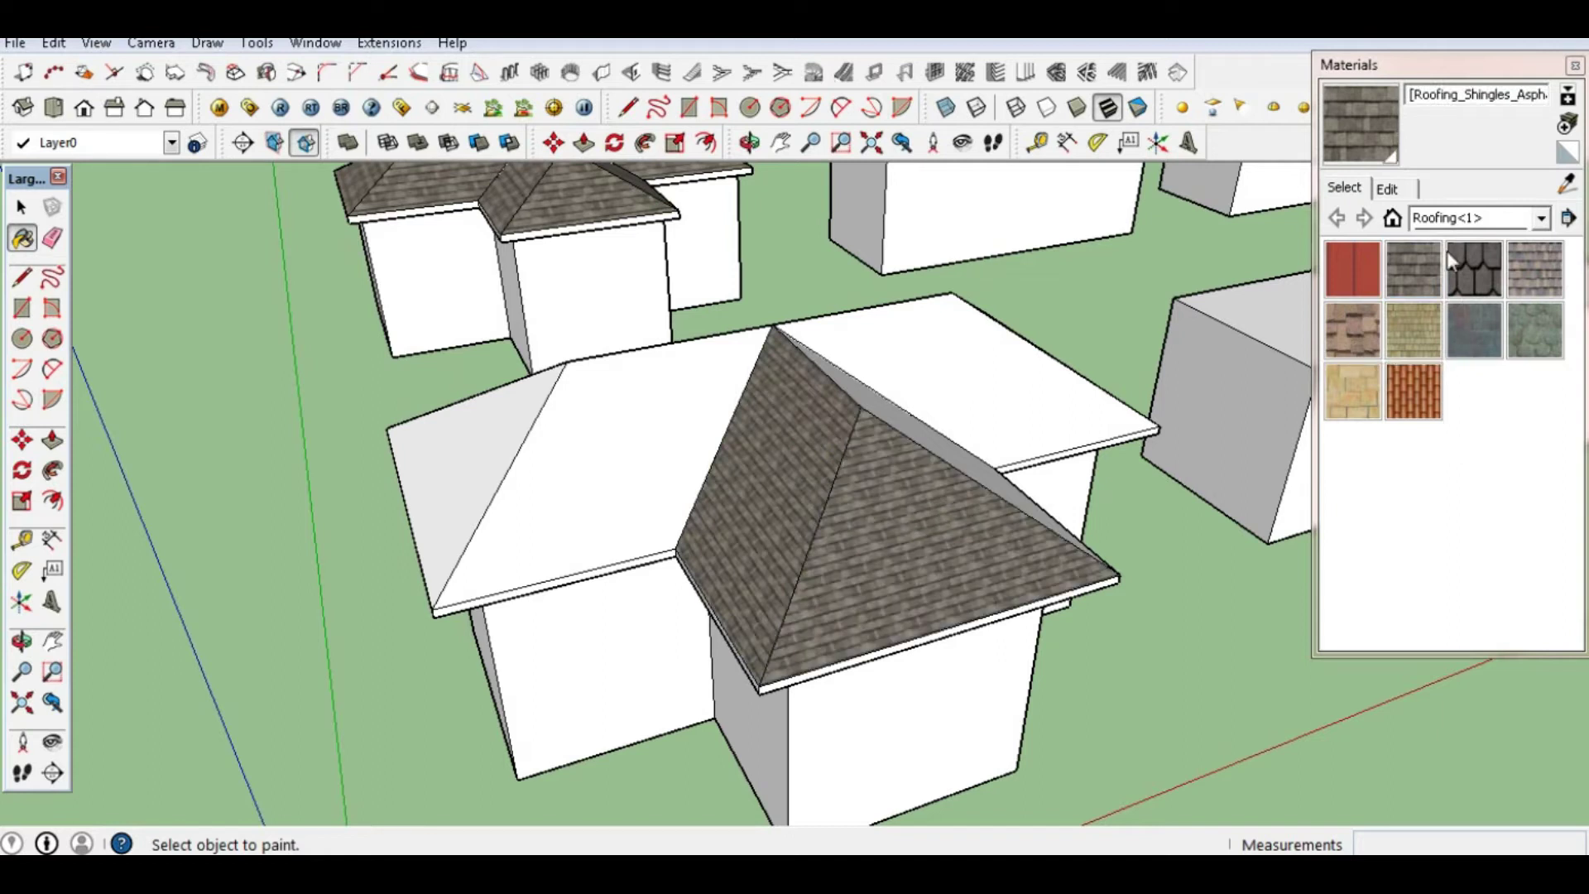
# Set the asphalt shingle texture's width to 2 m with its proportions kept
pyautogui.click(1389, 188)
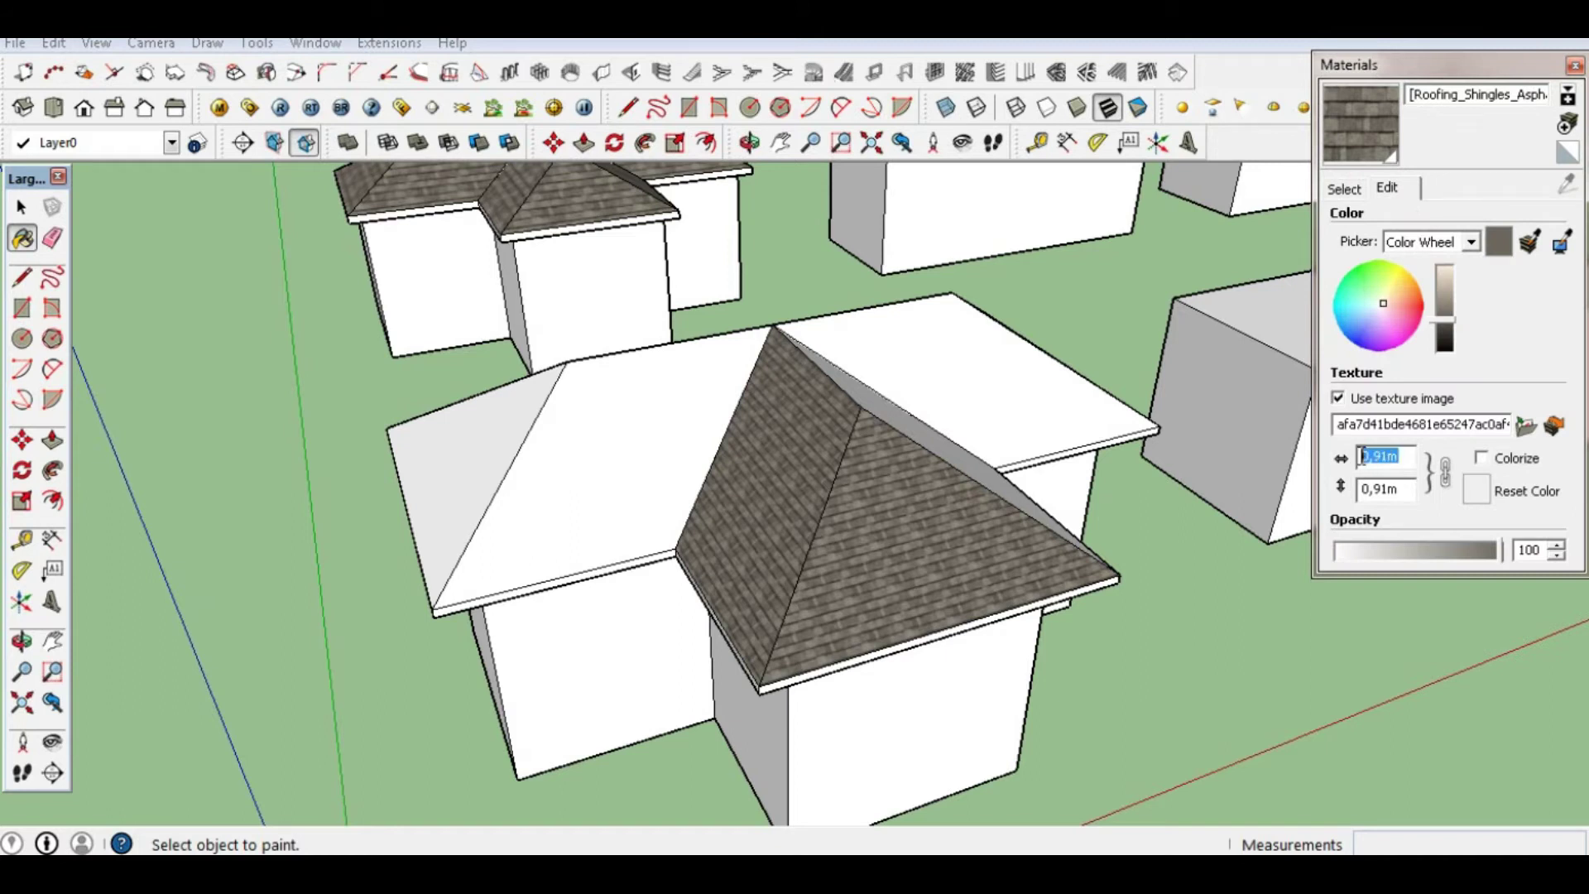
pyautogui.write('1')
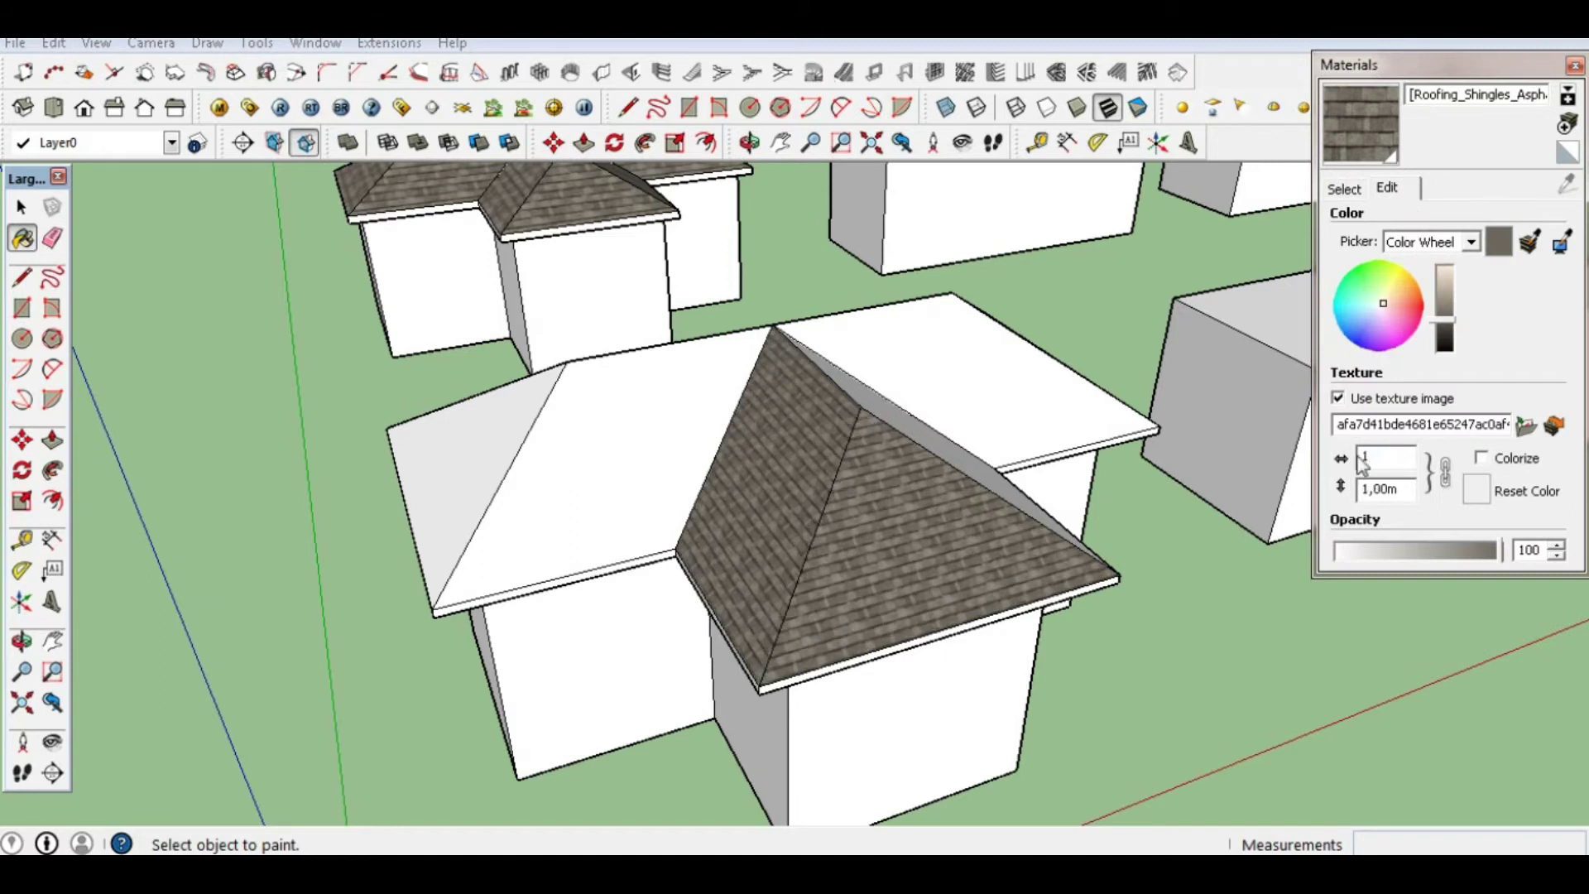
pyautogui.write('2')
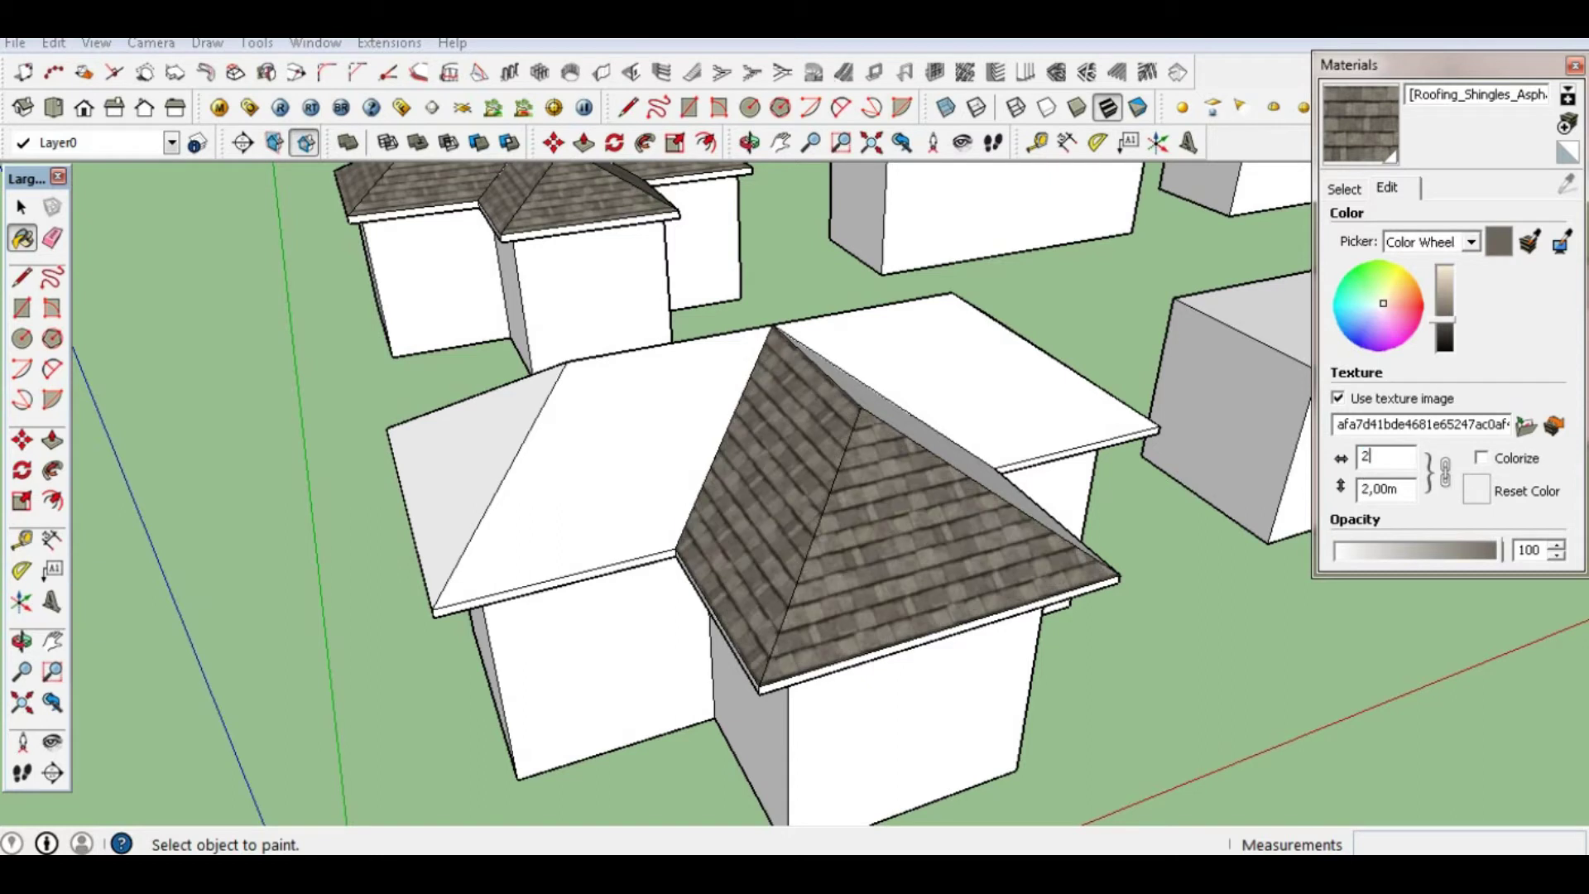
pyautogui.click(1356, 191)
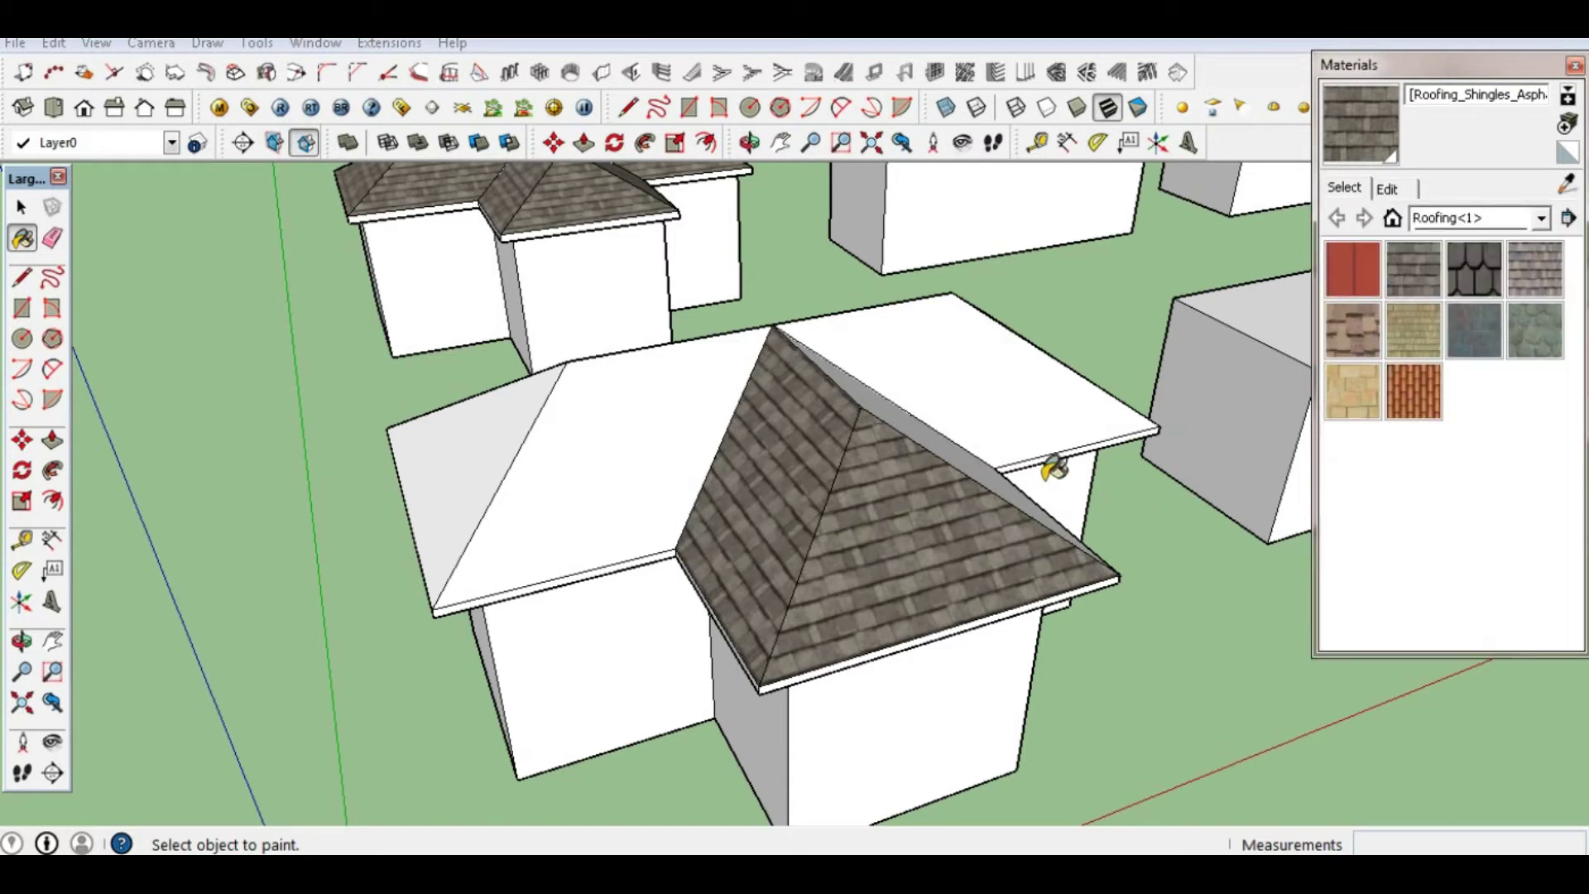
# Paint the projecting wing's other side slope and both adjoining front slopes of the main roof with the same shingles
pyautogui.click(750, 143)
pyautogui.moveTo(828, 464)
pyautogui.mouseDown()
pyautogui.moveTo(807, 518)
pyautogui.moveTo(723, 539)
pyautogui.moveTo(949, 515)
pyautogui.mouseUp()
pyautogui.press('b')
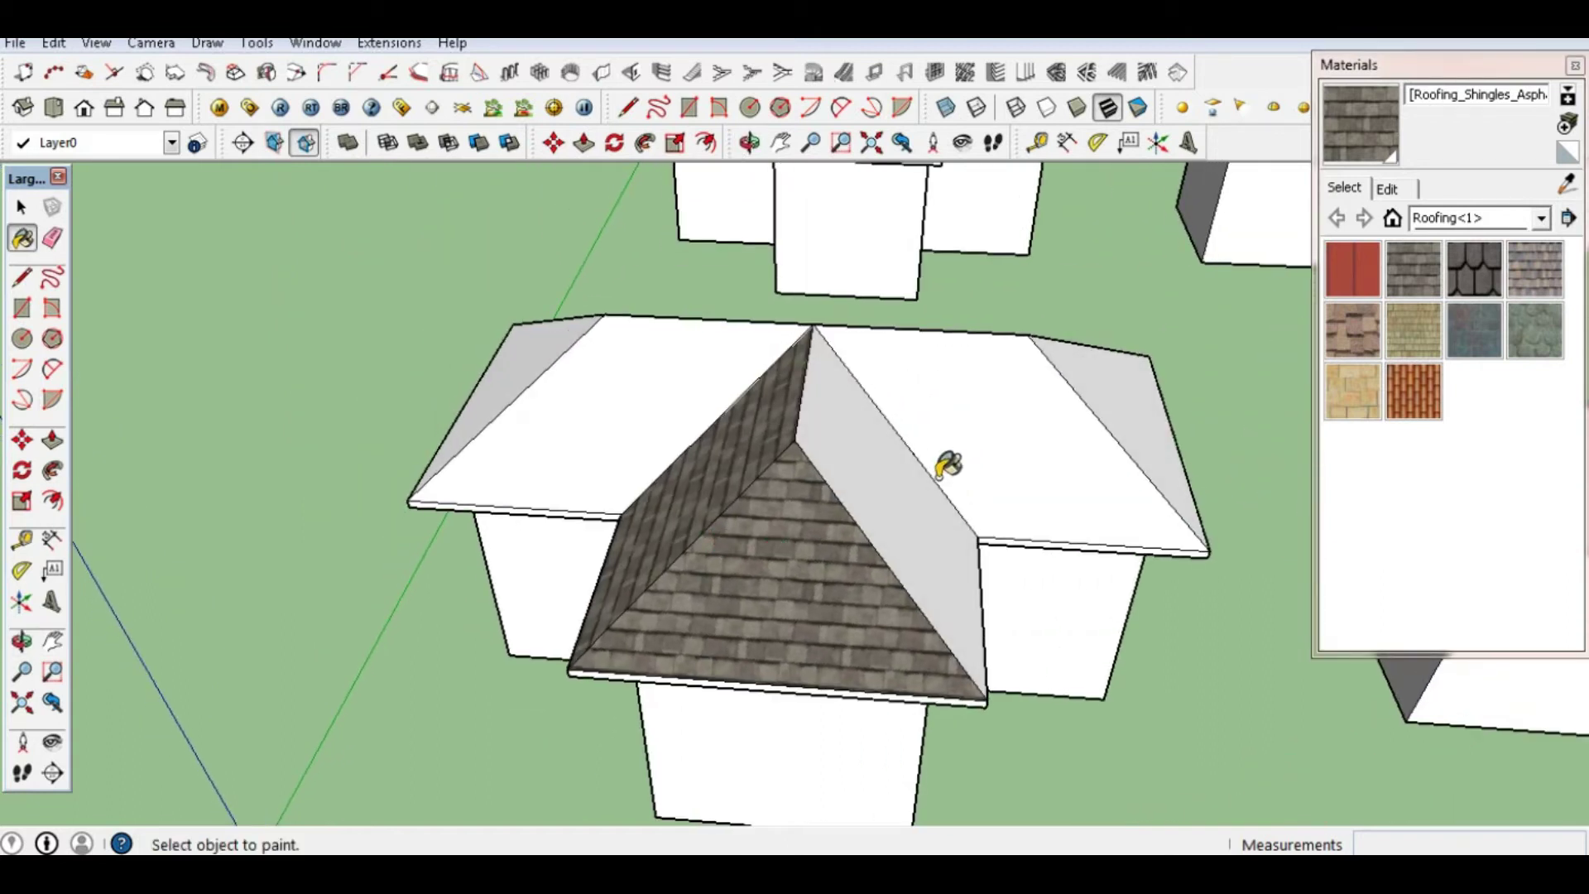
pyautogui.click(888, 484)
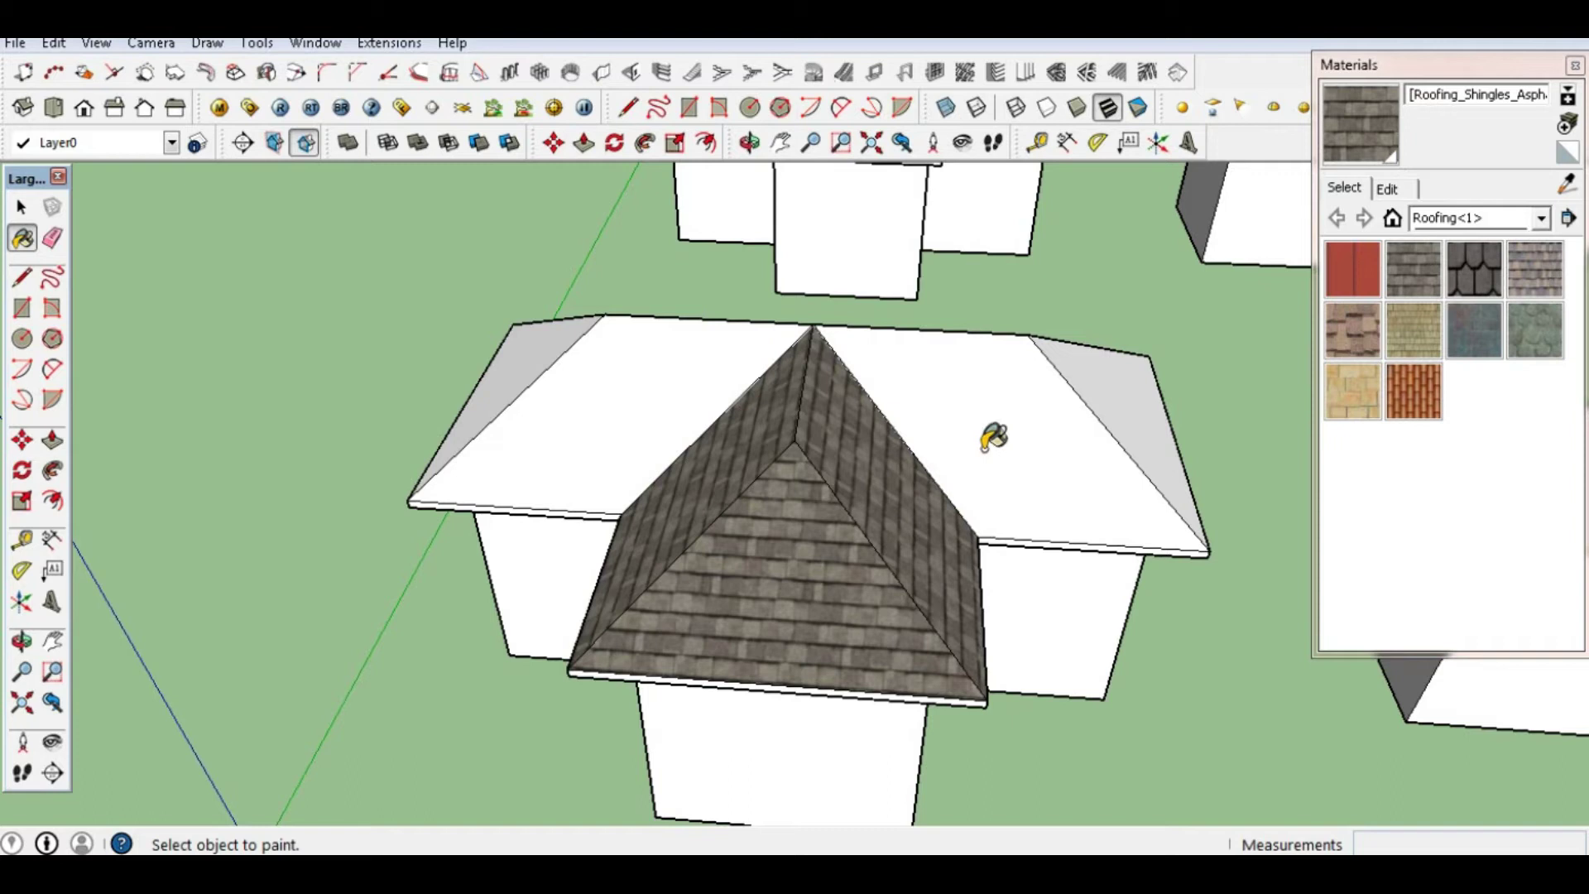
pyautogui.click(986, 445)
pyautogui.click(593, 428)
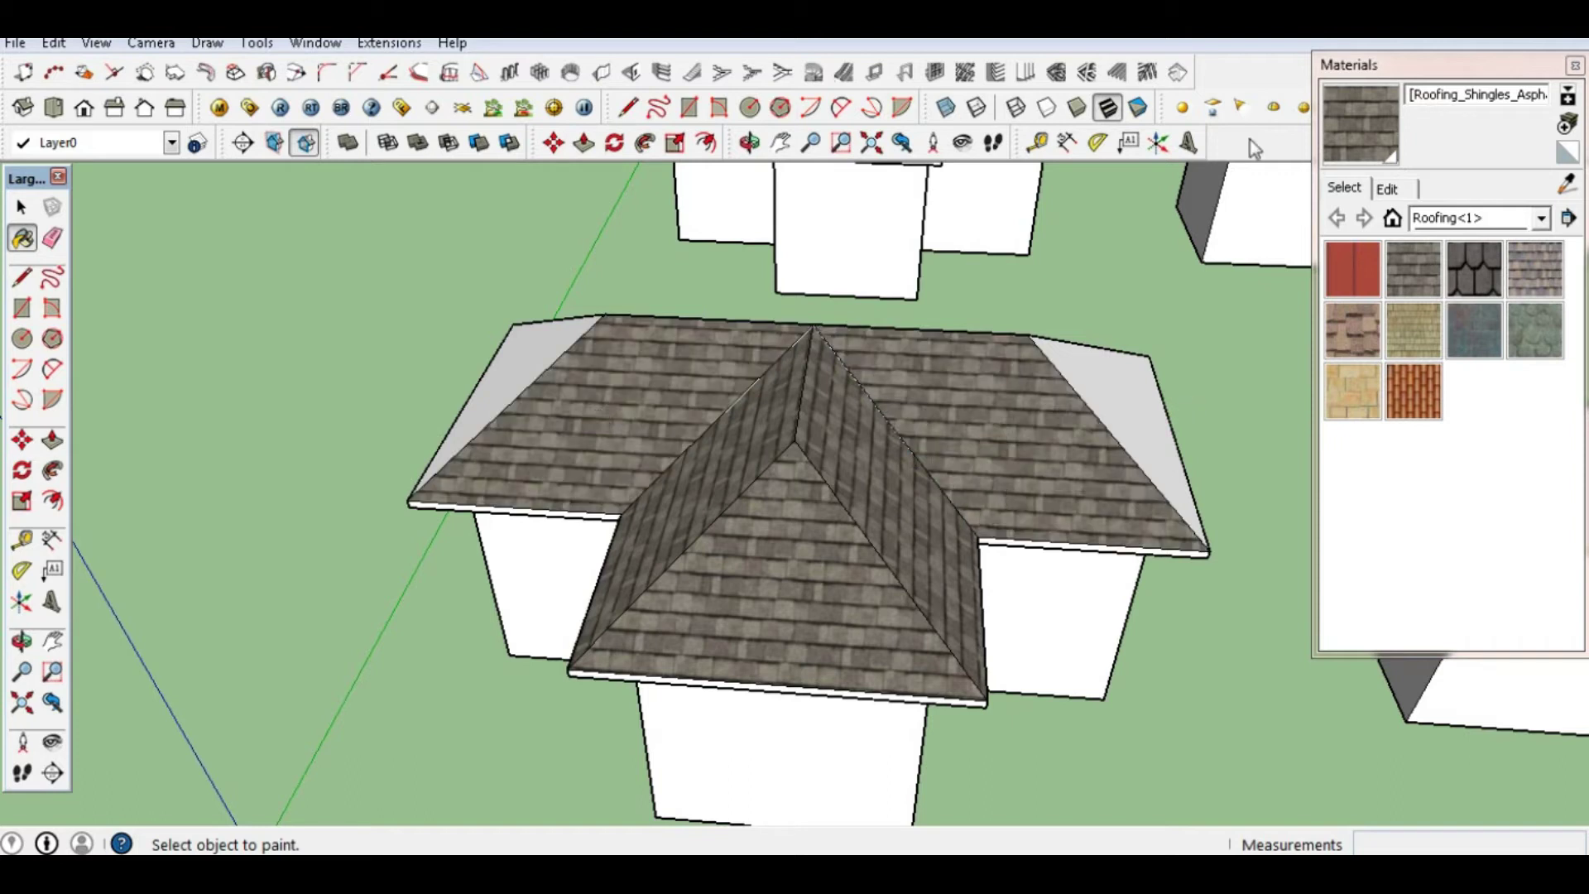
# Paint the main roof's long back slope and both hip ends with the asphalt shingles
pyautogui.click(749, 143)
pyautogui.moveTo(1057, 419)
pyautogui.mouseDown()
pyautogui.moveTo(745, 480)
pyautogui.moveTo(589, 447)
pyautogui.mouseUp()
pyautogui.press('b')
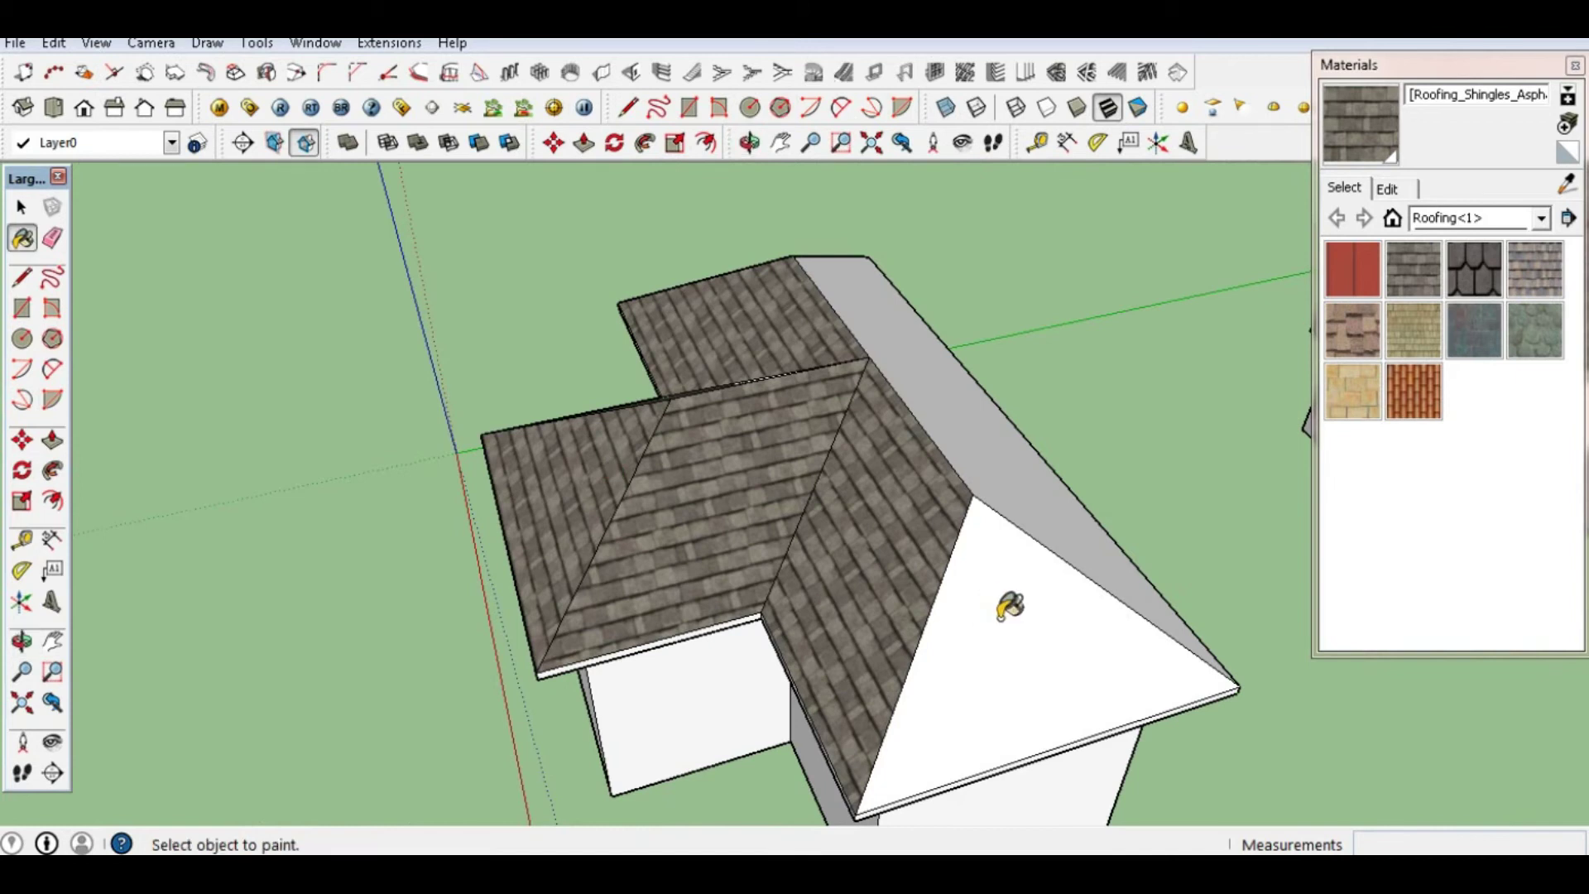
pyautogui.click(1008, 609)
pyautogui.click(1018, 456)
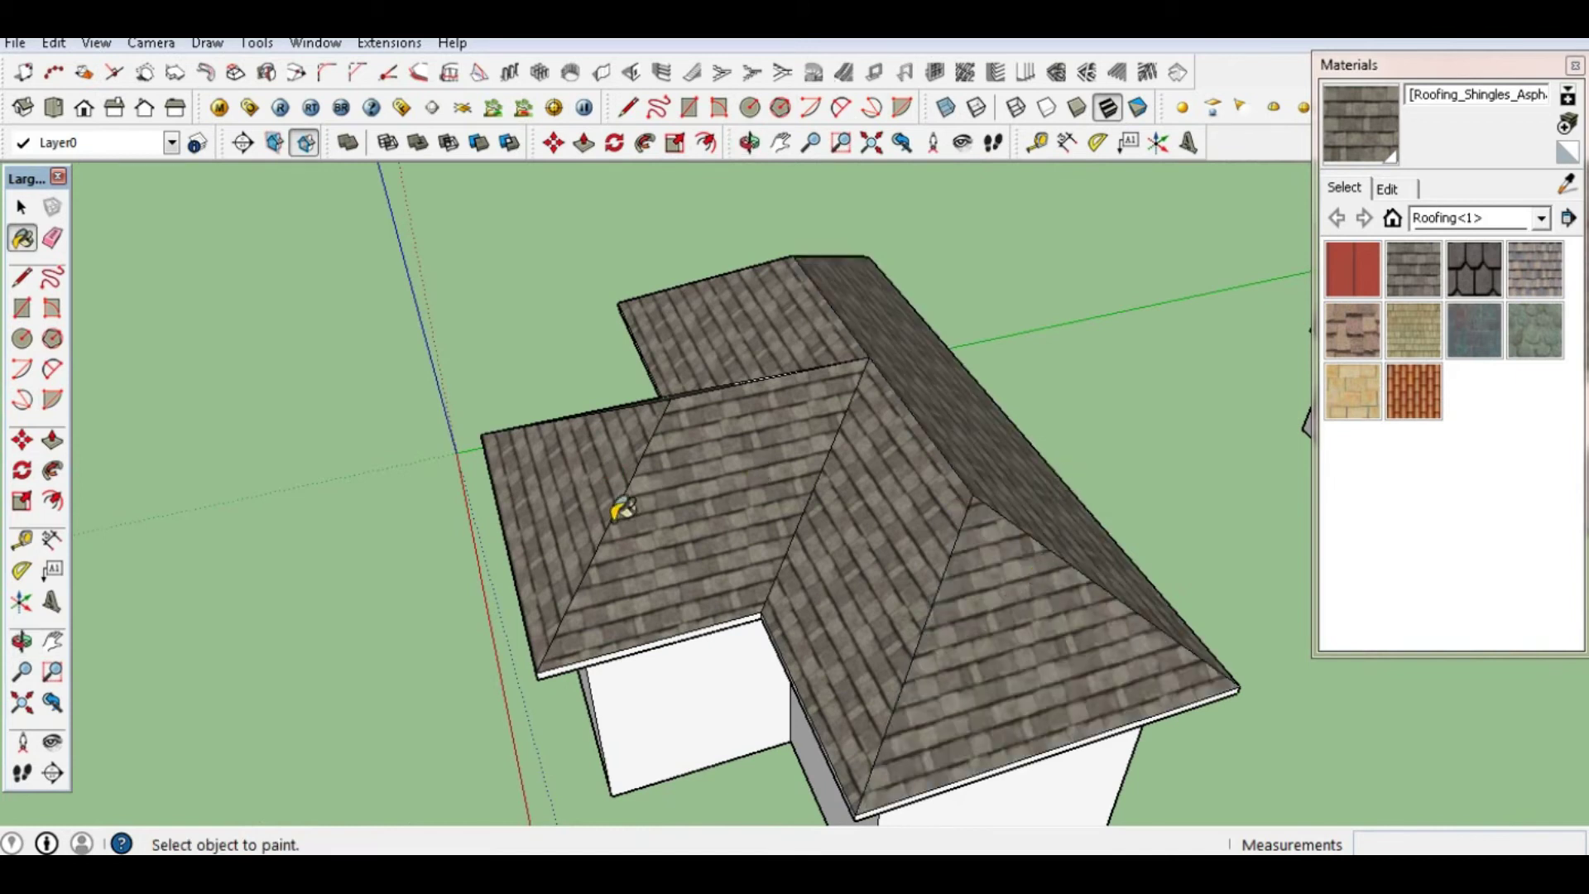
pyautogui.click(750, 143)
pyautogui.moveTo(1026, 538)
pyautogui.mouseDown()
pyautogui.moveTo(1071, 561)
pyautogui.moveTo(593, 568)
pyautogui.moveTo(956, 447)
pyautogui.moveTo(737, 507)
pyautogui.mouseUp()
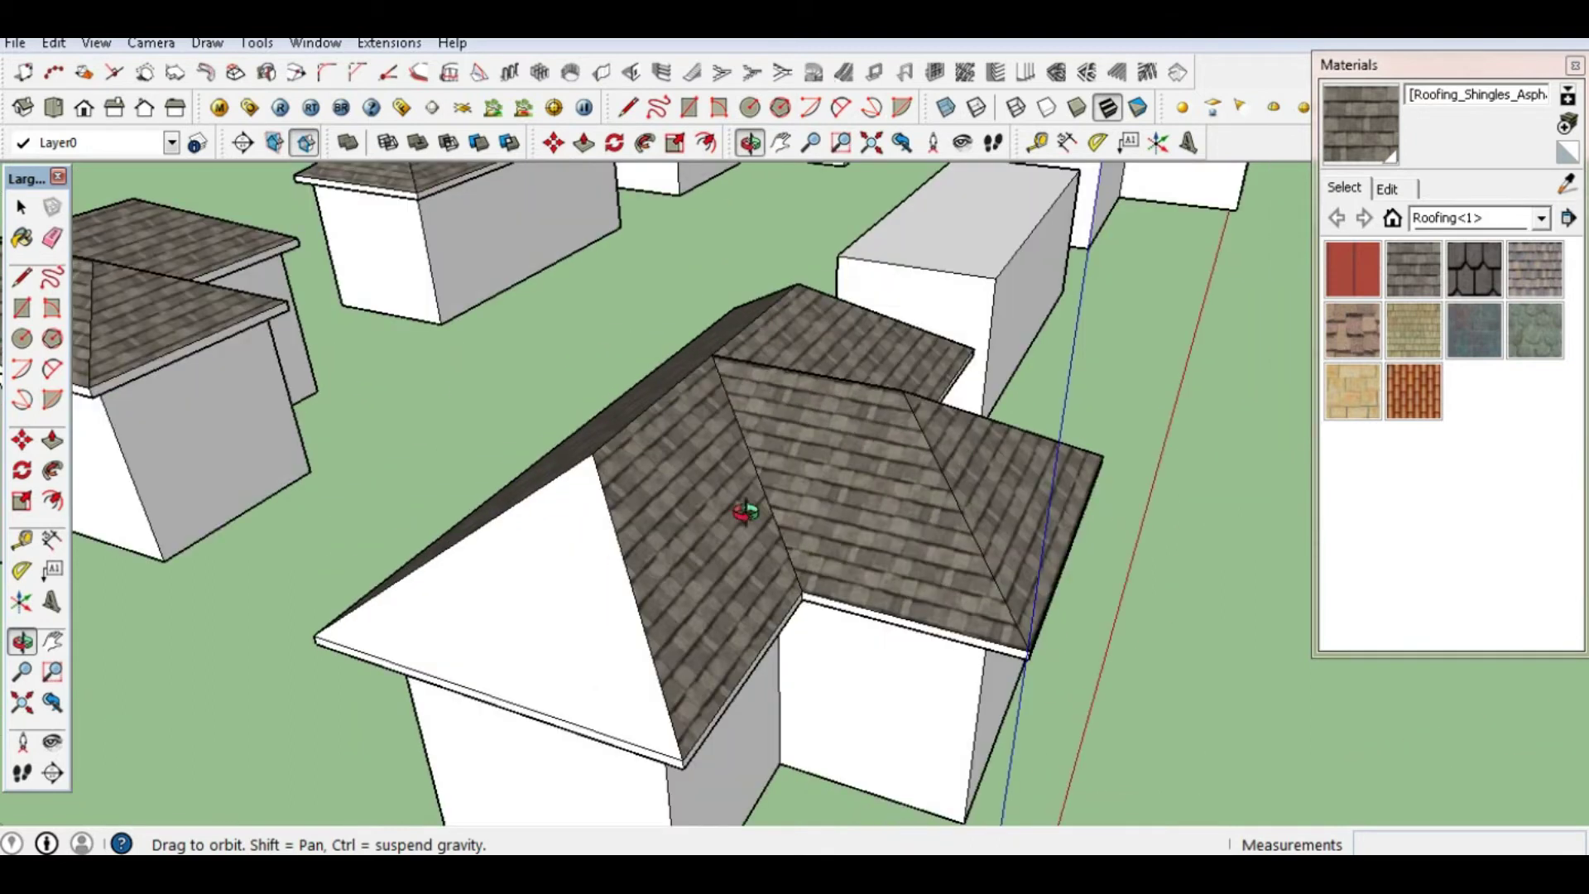
pyautogui.press('b')
pyautogui.click(571, 565)
pyautogui.press('space')
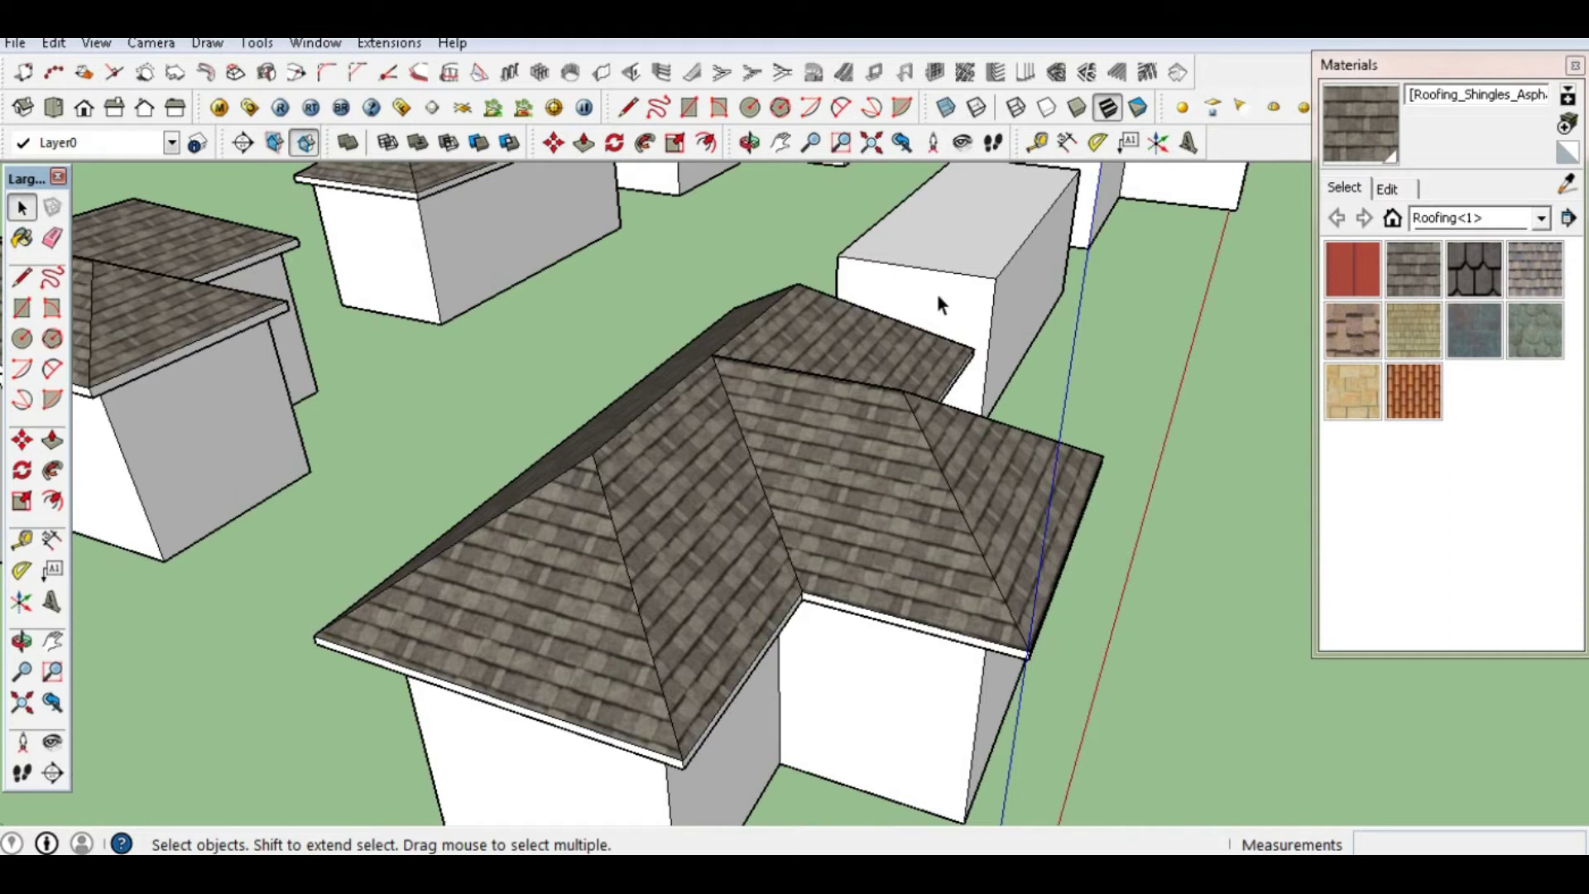
# Examine the plain rectangular block next to the finished T-shaped house, with the roofed sample houses behind it
pyautogui.click(749, 142)
pyautogui.moveTo(898, 485); pyautogui.dragTo(755, 610)
pyautogui.moveTo(1074, 487); pyautogui.dragTo(426, 312)
pyautogui.moveTo(1076, 398); pyautogui.dragTo(745, 331)
pyautogui.moveTo(940, 389); pyautogui.dragTo(796, 349)
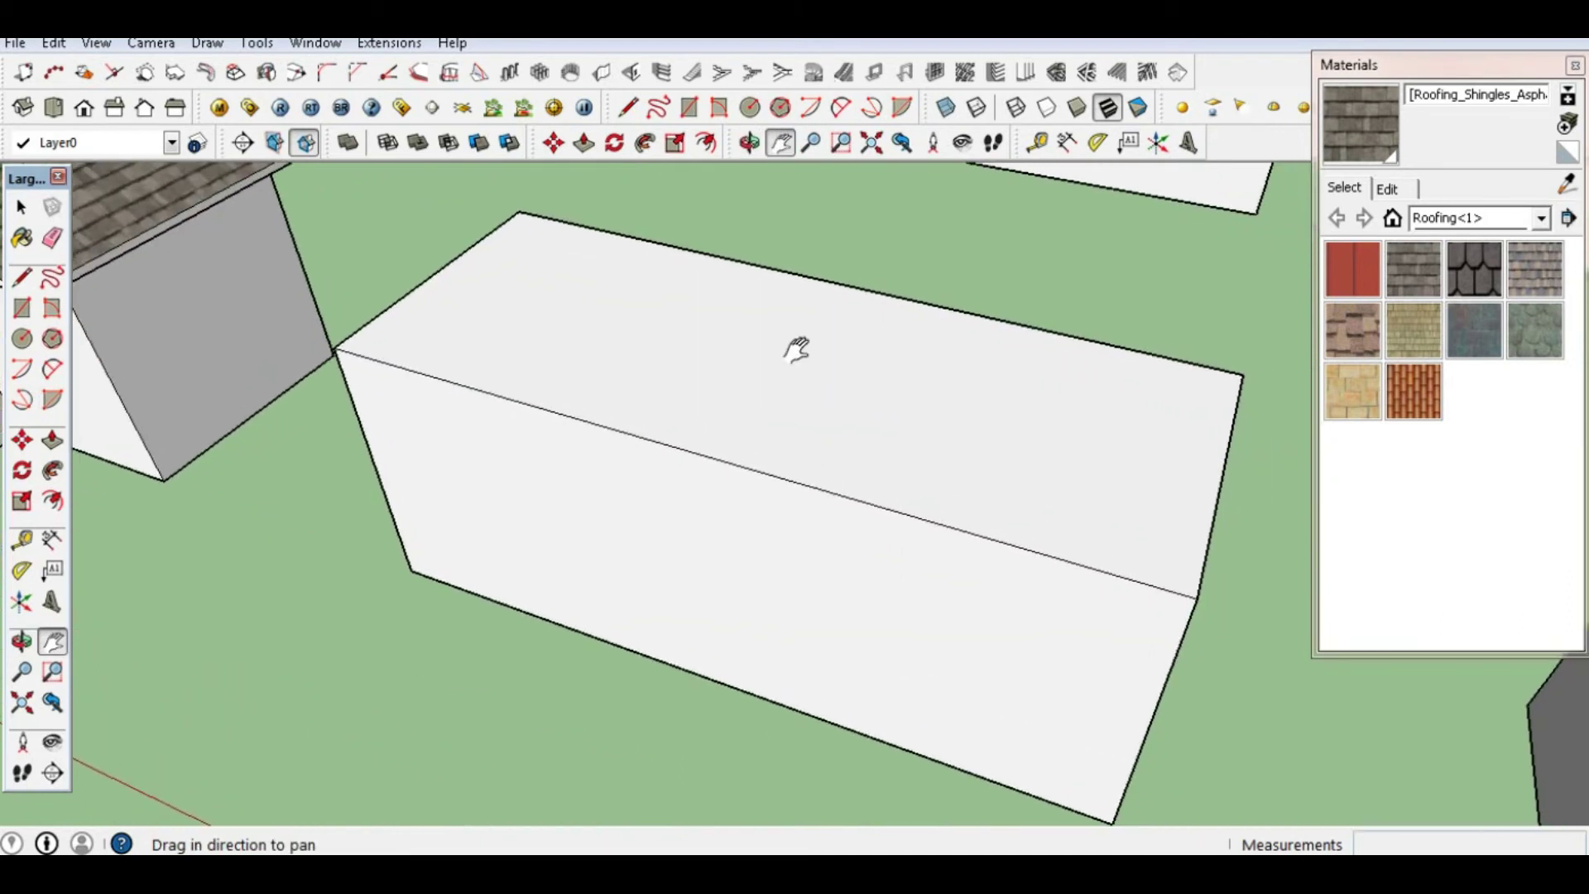
pyautogui.scroll(-3, 791, 350)
pyautogui.moveTo(667, 455); pyautogui.dragTo(911, 420)
pyautogui.click(750, 144)
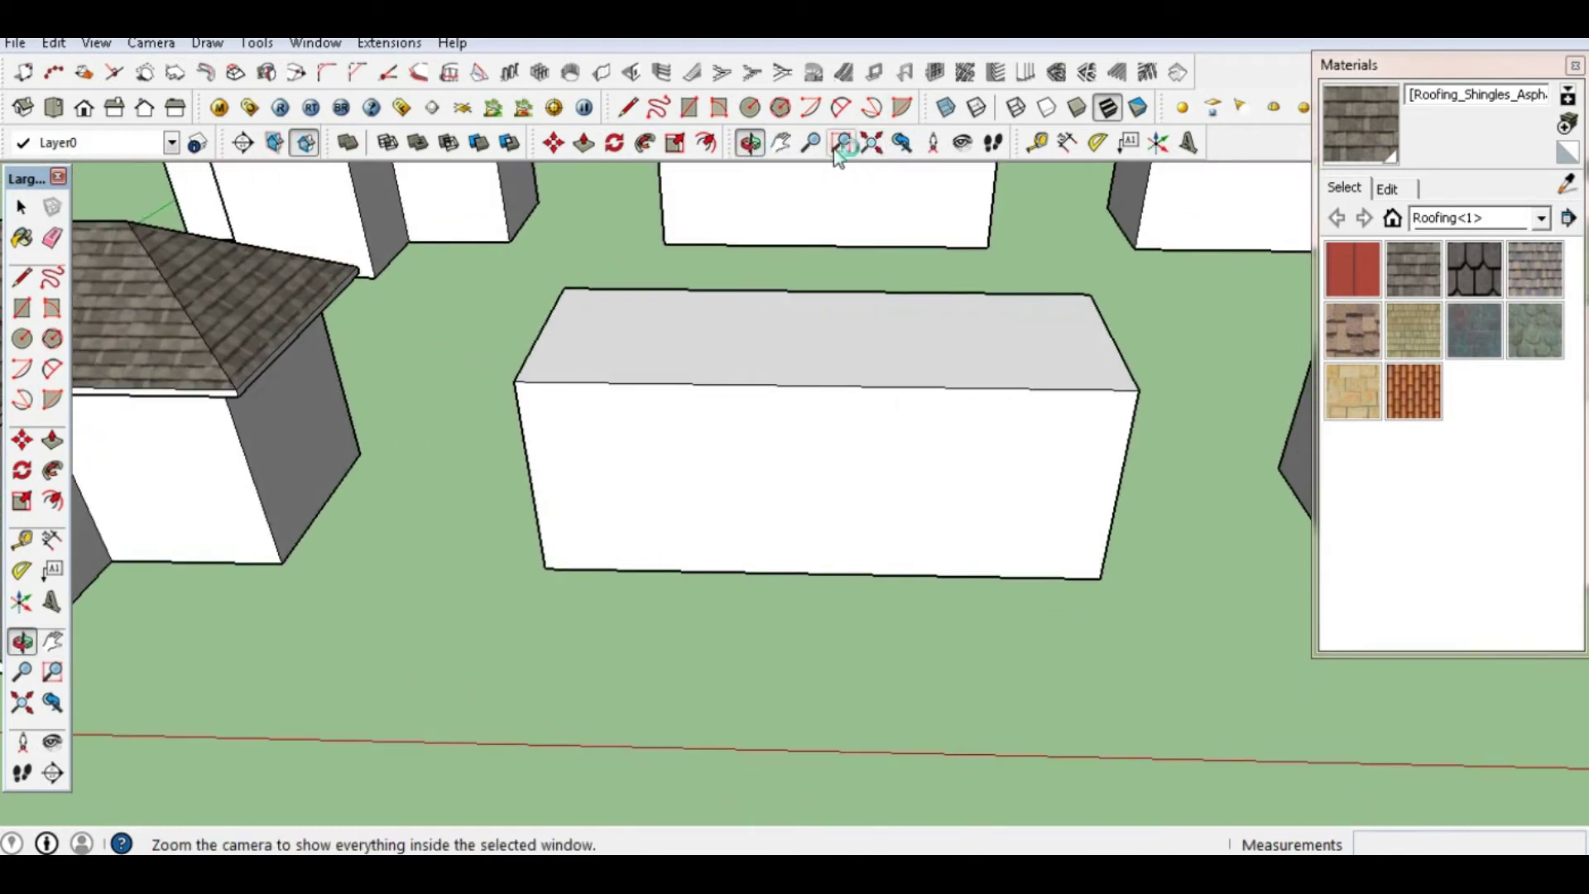
pyautogui.click(781, 143)
pyautogui.moveTo(837, 323); pyautogui.dragTo(761, 533)
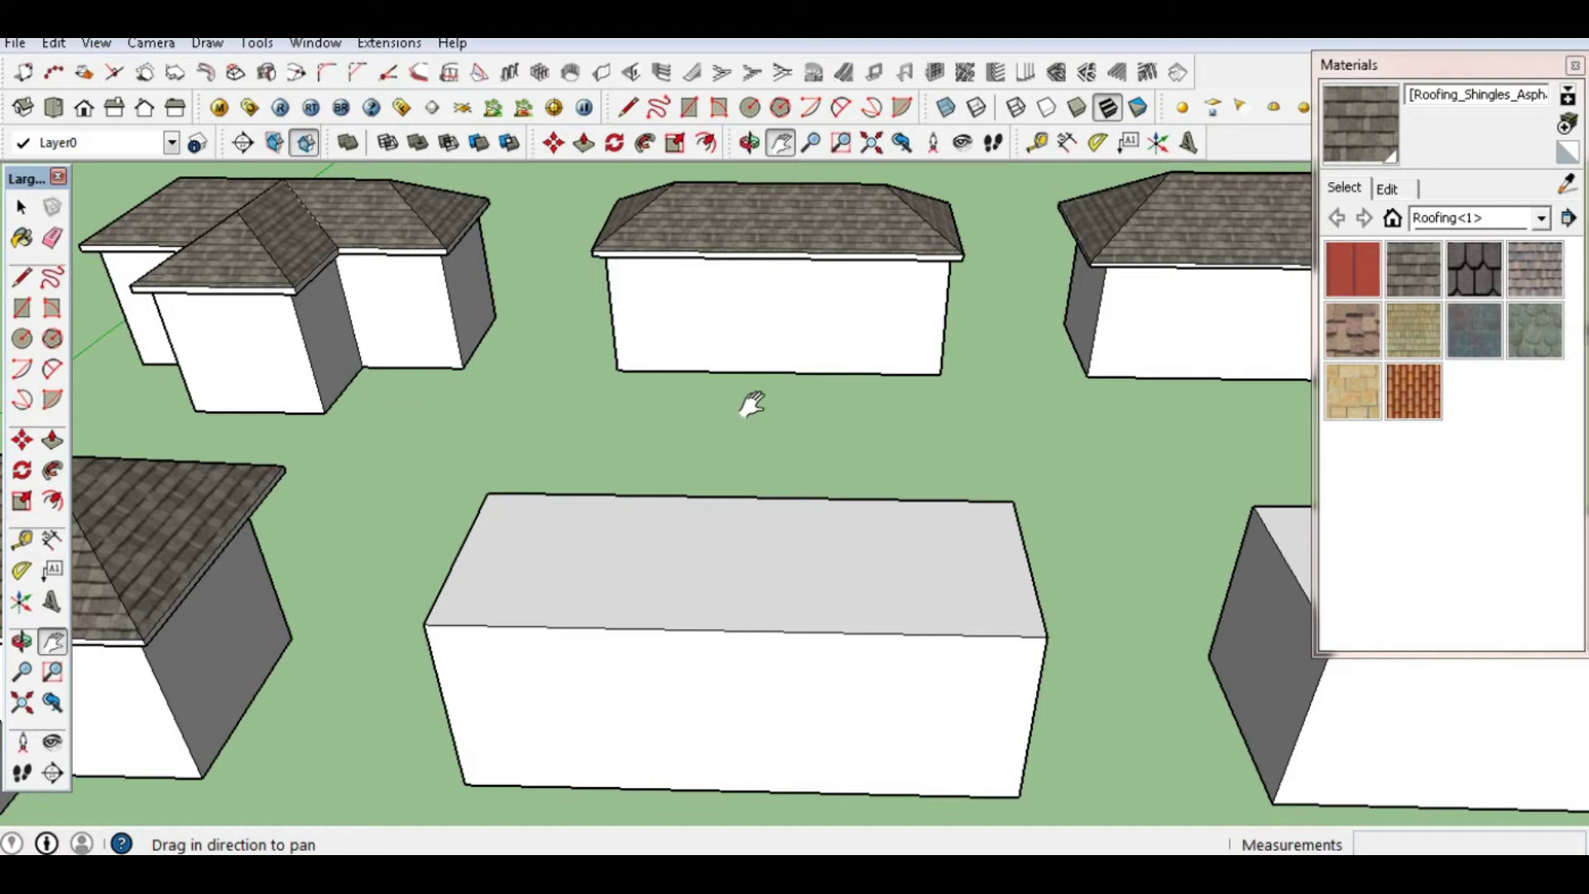
pyautogui.moveTo(752, 404); pyautogui.dragTo(758, 392)
# Copy the top face from the rectangular block's group and paste it in place outside the group
pyautogui.press('space')
pyautogui.click(748, 589)
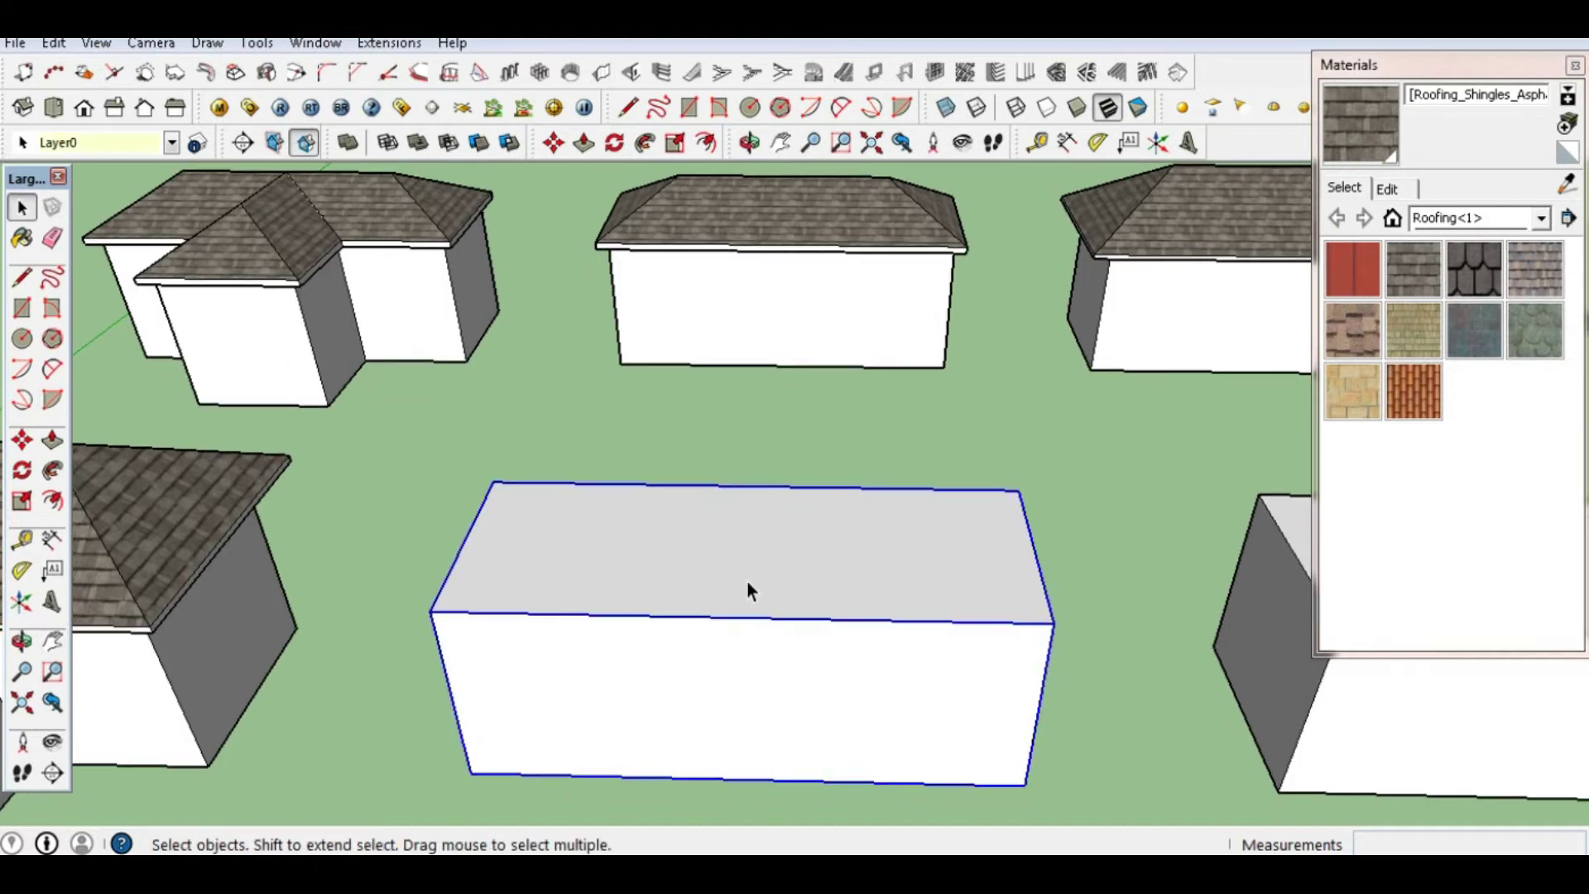
pyautogui.doubleClick(747, 585)
pyautogui.click(750, 568)
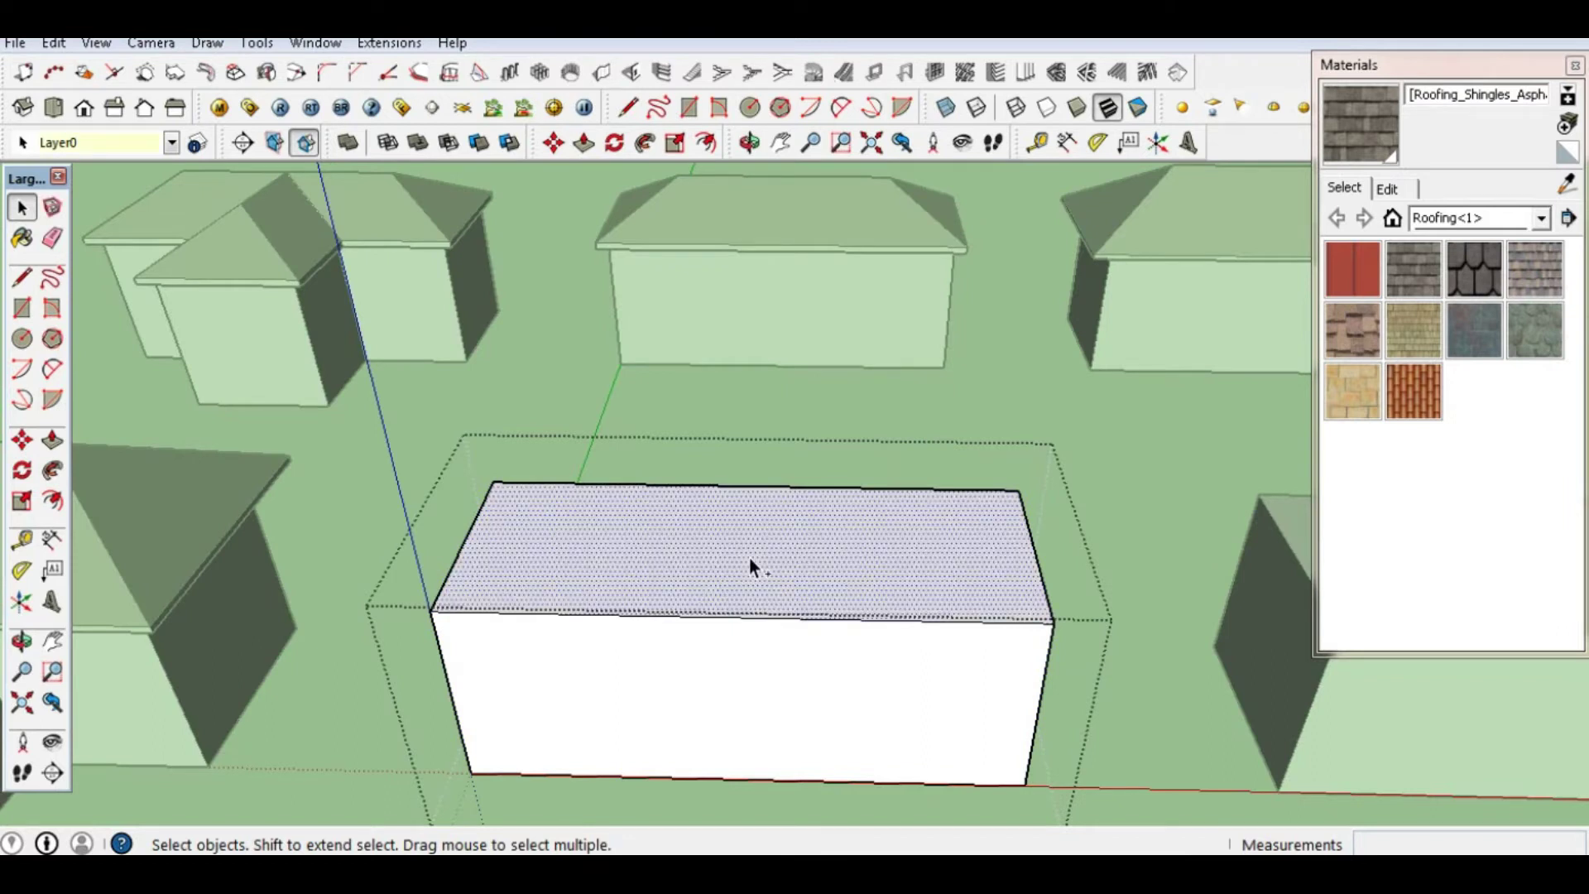
pyautogui.click(1031, 216)
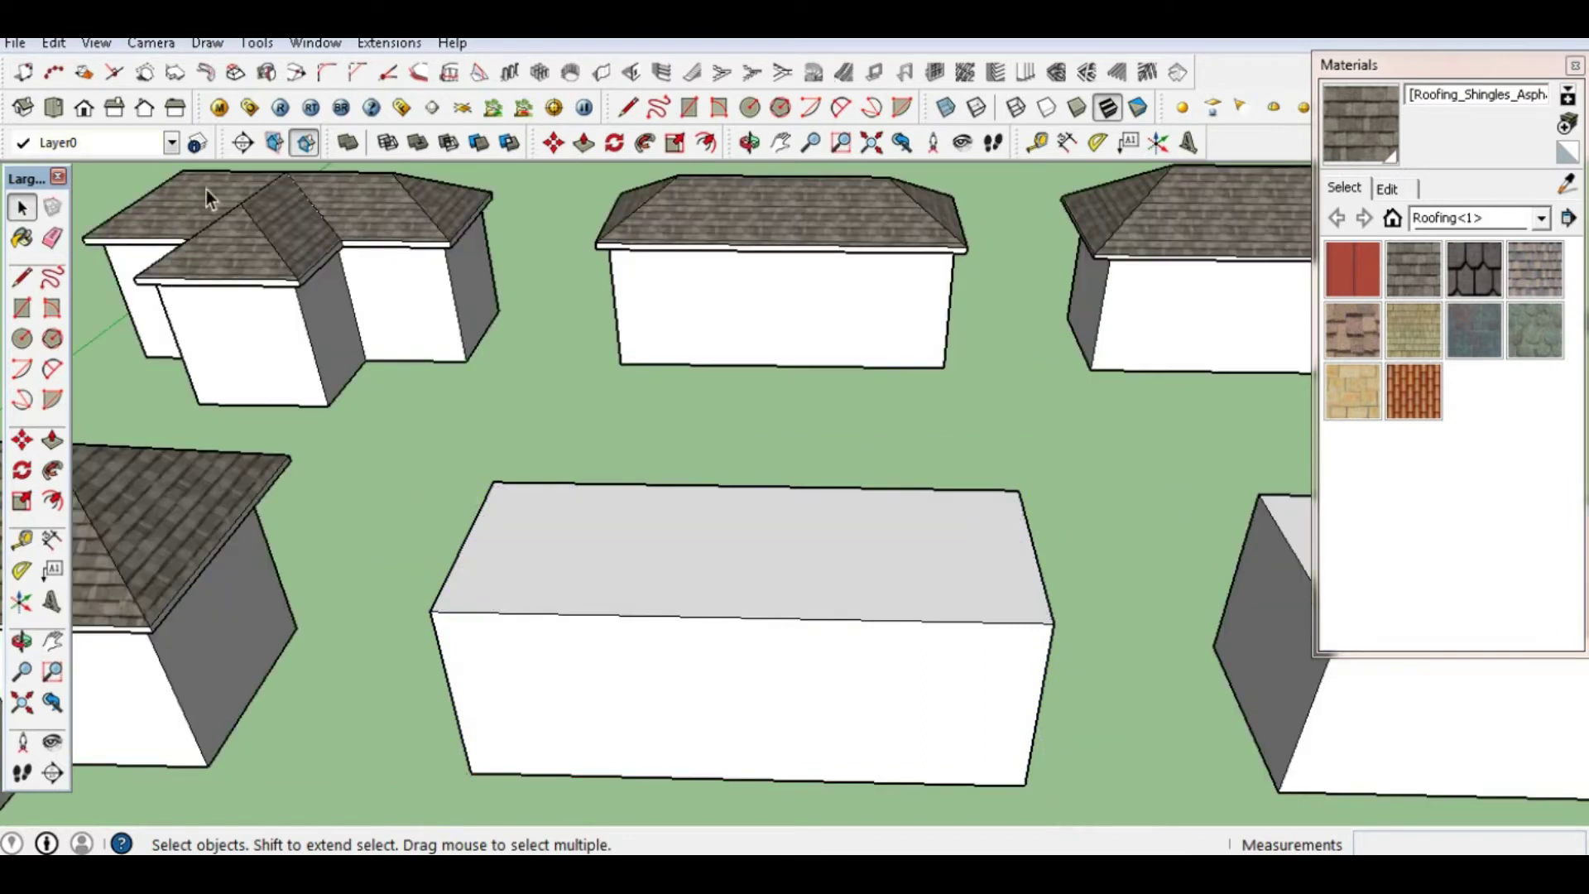
pyautogui.click(53, 43)
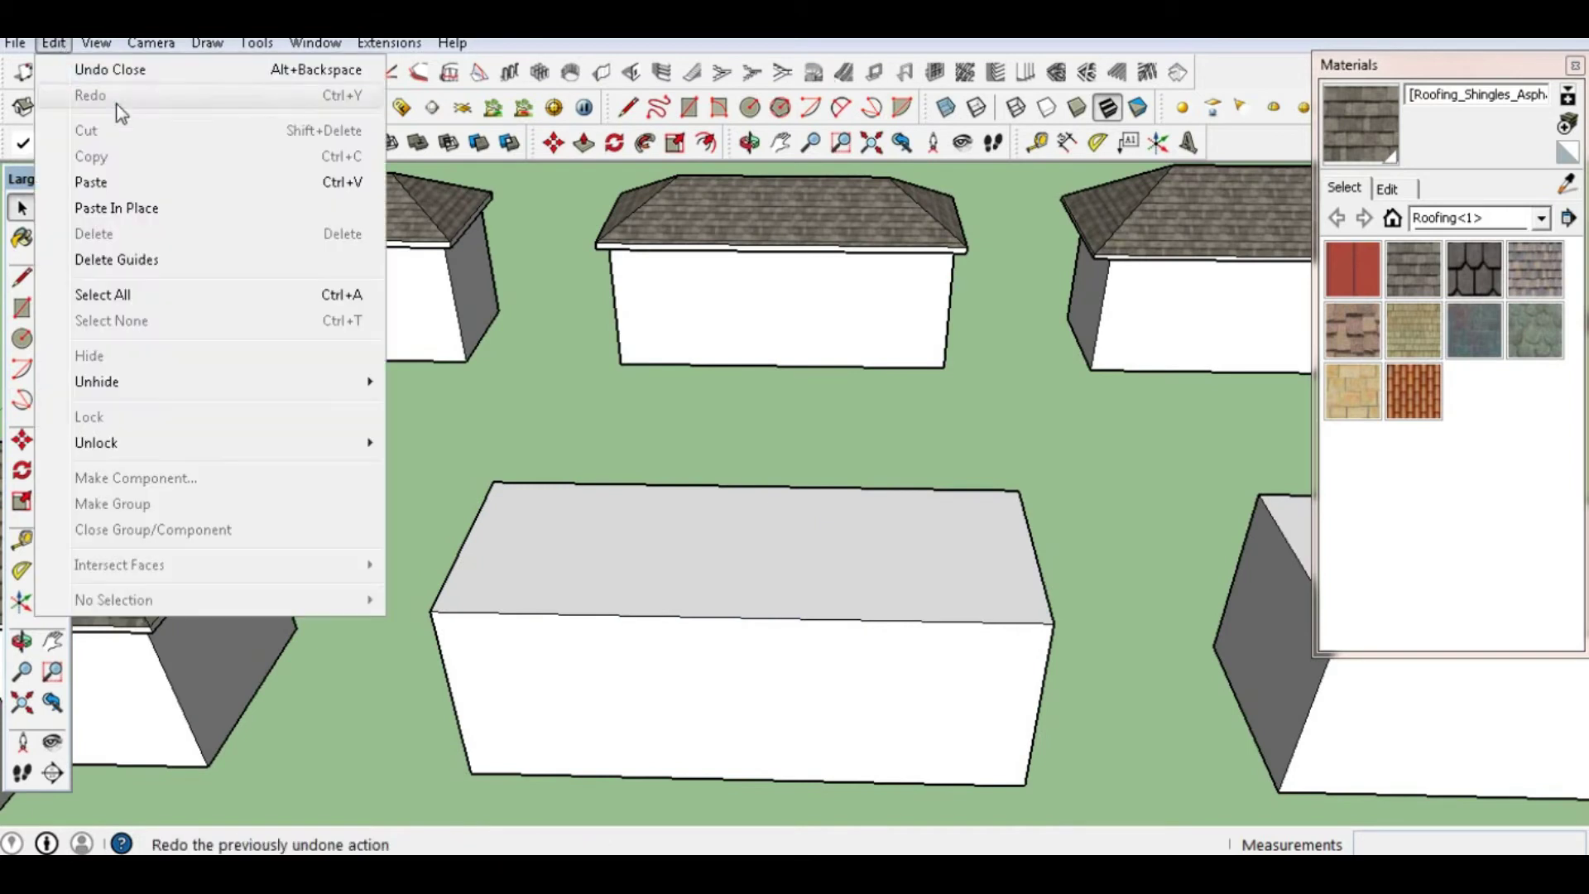
pyautogui.click(141, 208)
pyautogui.click(857, 414)
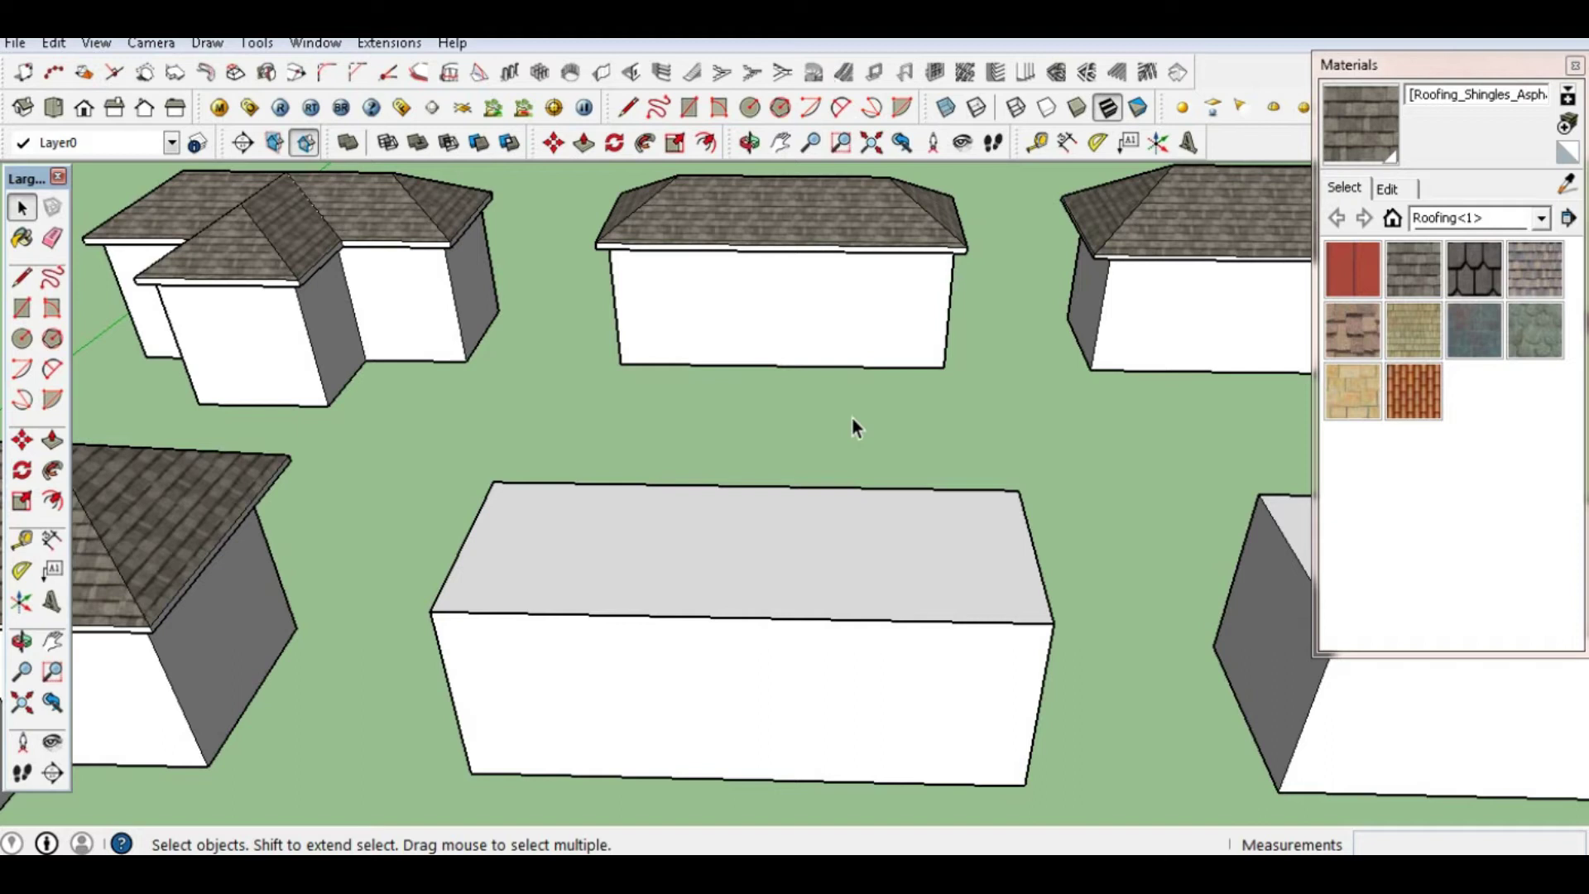
# Extrude the pasted face on the rectangular block upward by 0.2 m to form the roof slab
pyautogui.click(52, 440)
pyautogui.moveTo(699, 517); pyautogui.dragTo(704, 424)
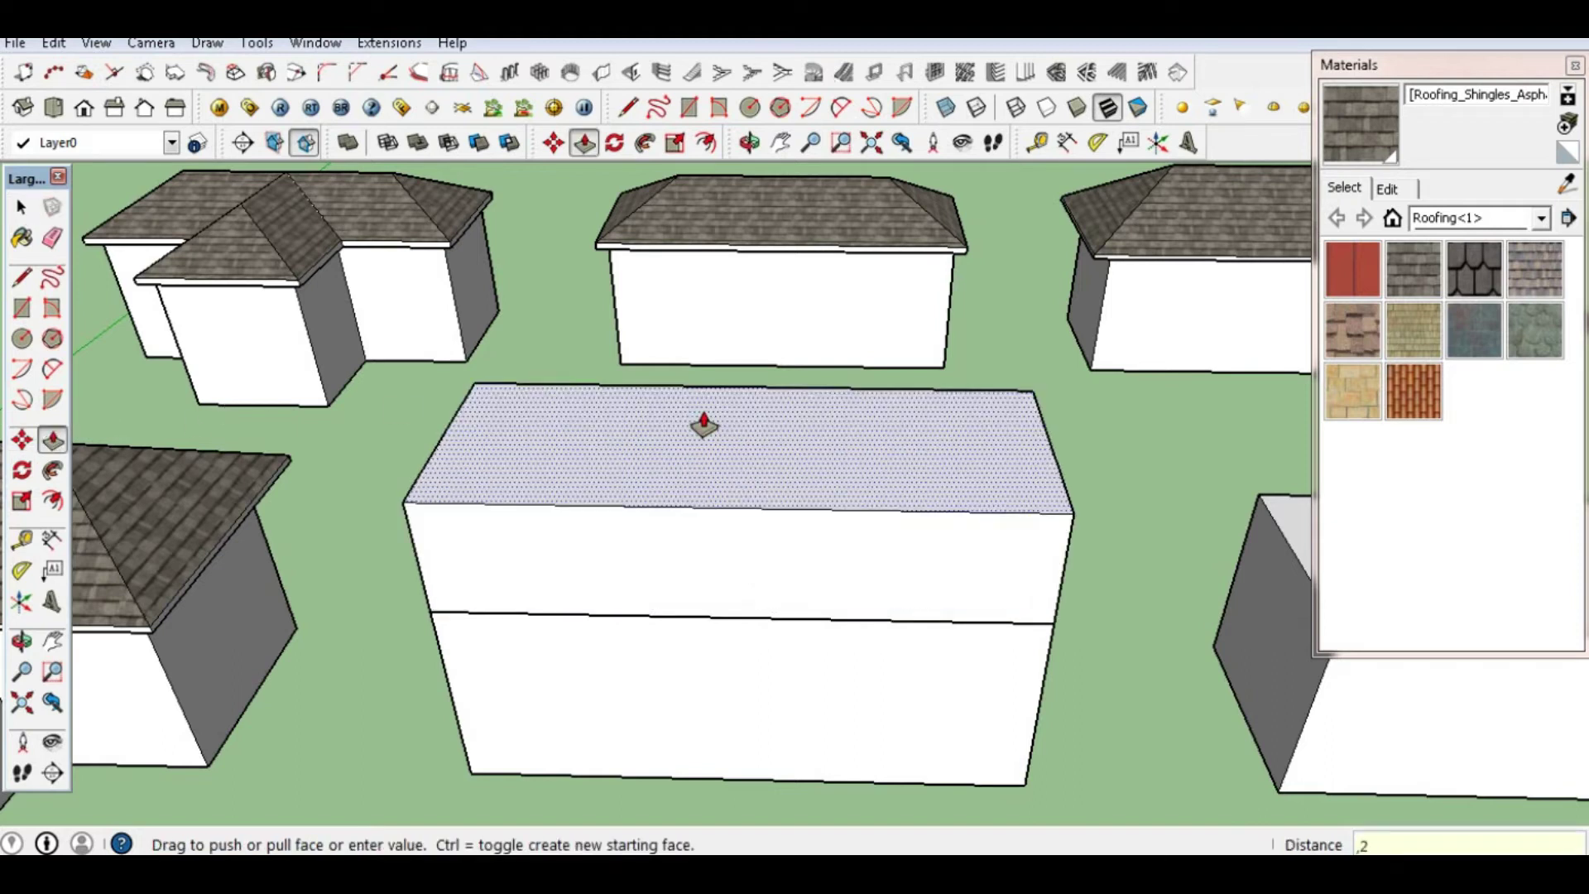
pyautogui.press('Return')
pyautogui.press('space')
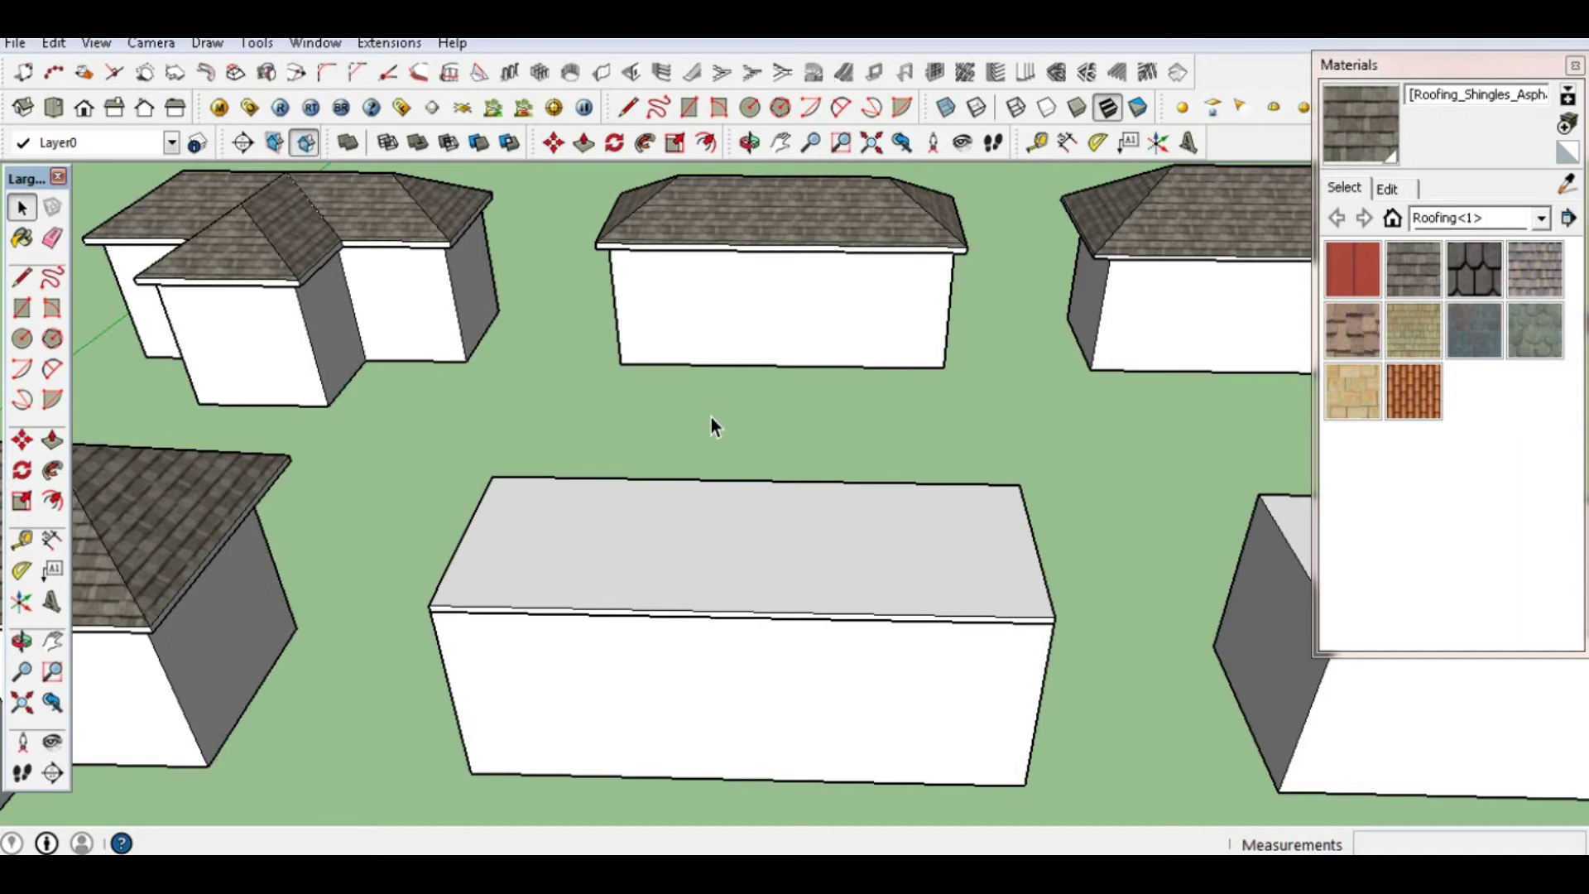
# Extend the roof slab's front long side outward by 1 m
pyautogui.click(749, 142)
pyautogui.moveTo(911, 579); pyautogui.dragTo(86, 443)
pyautogui.click(51, 440)
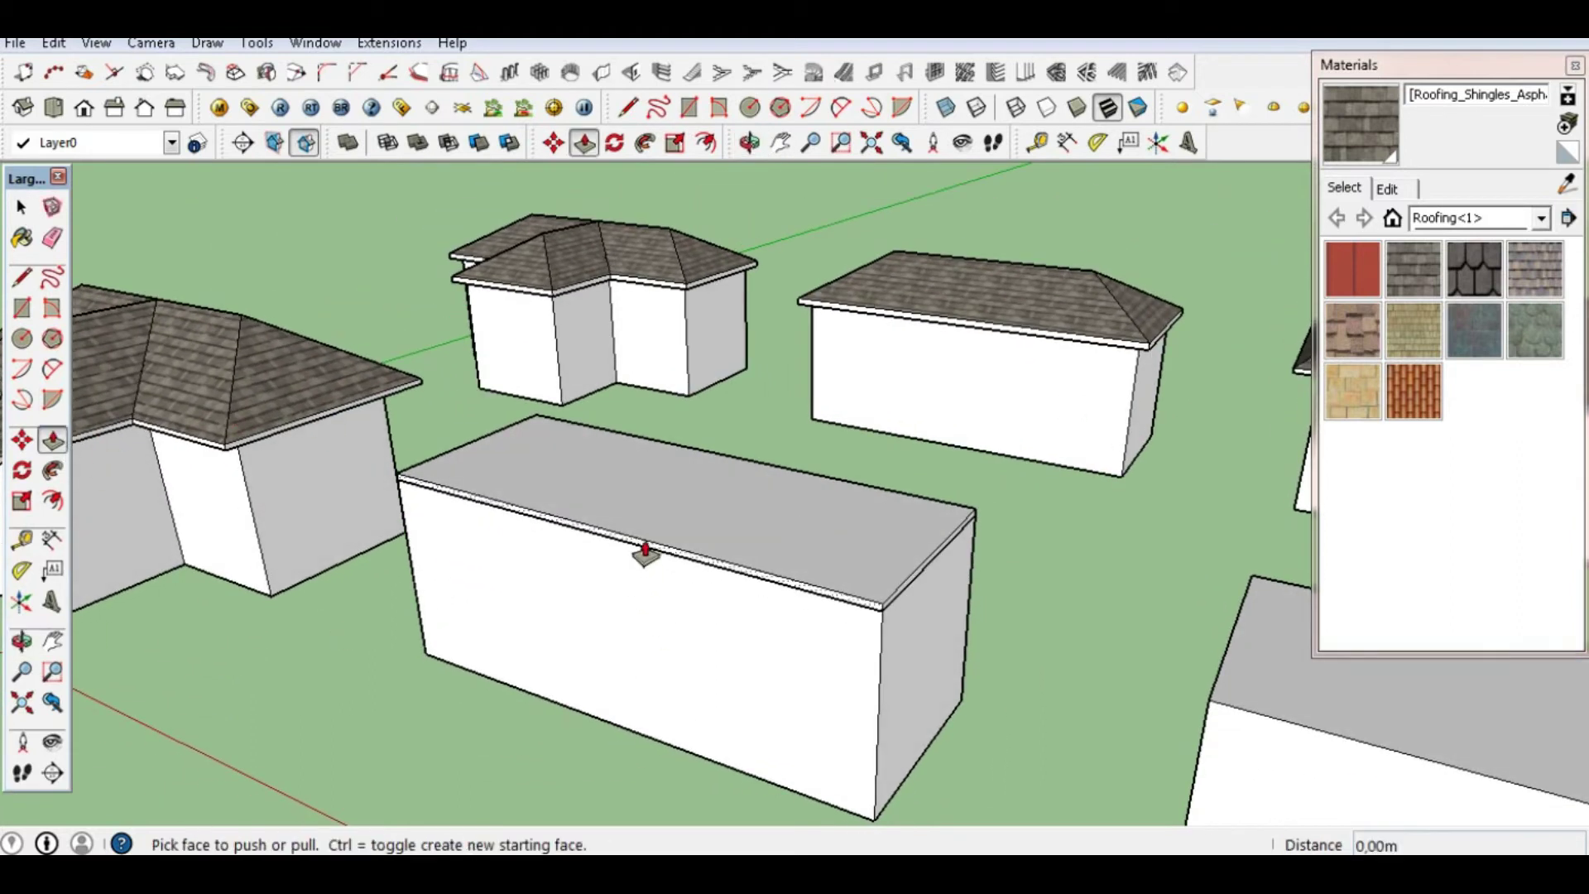
pyautogui.moveTo(643, 550); pyautogui.dragTo(552, 617)
pyautogui.press('Return')
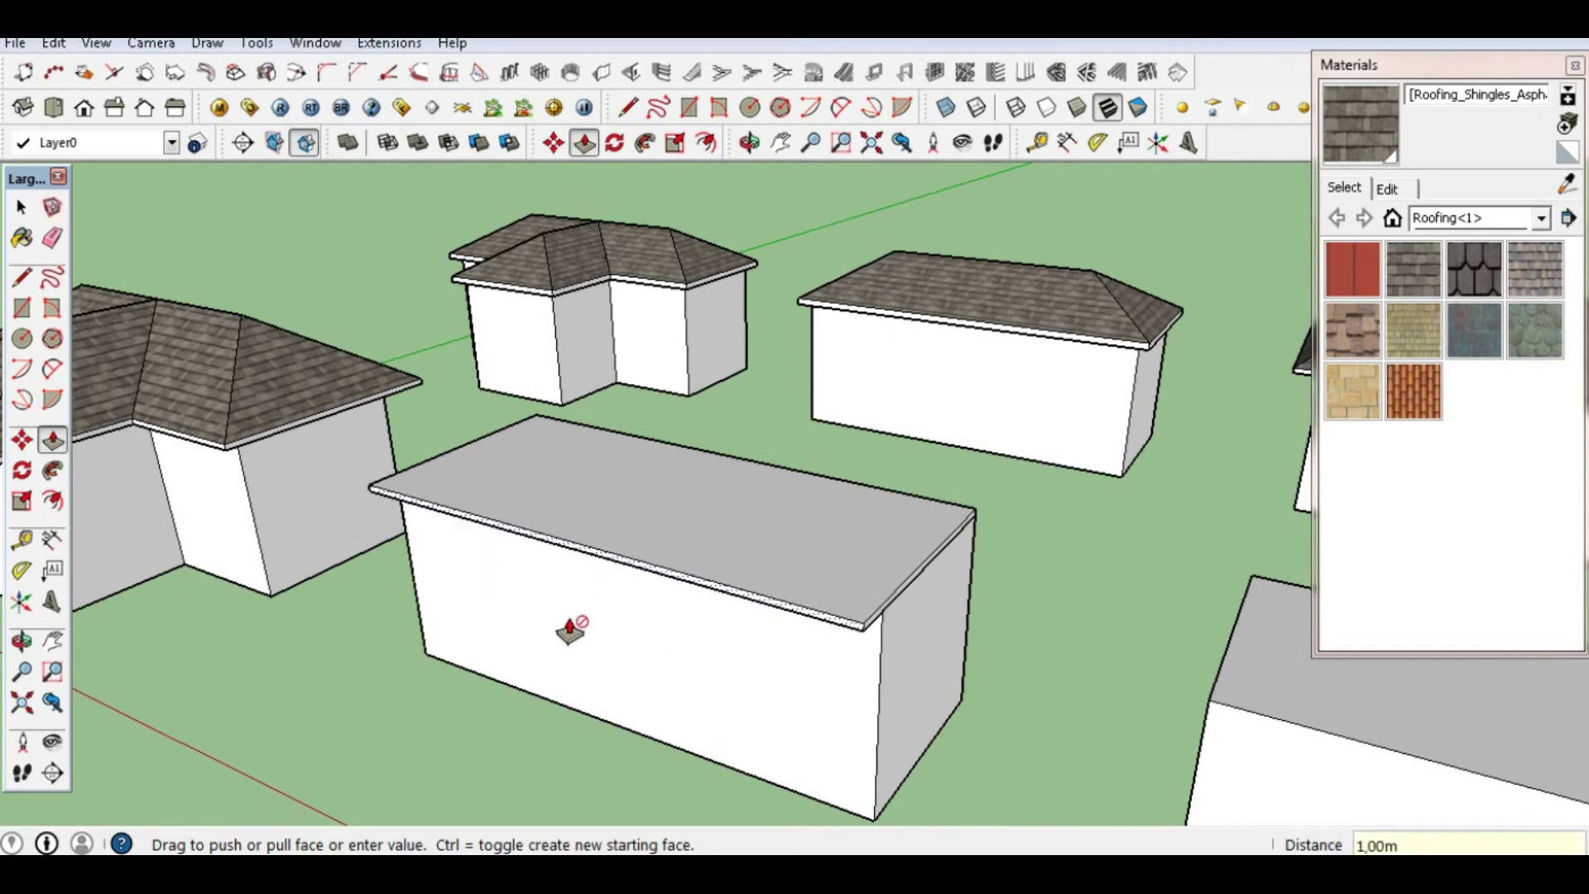
pyautogui.moveTo(911, 606); pyautogui.dragTo(1012, 644)
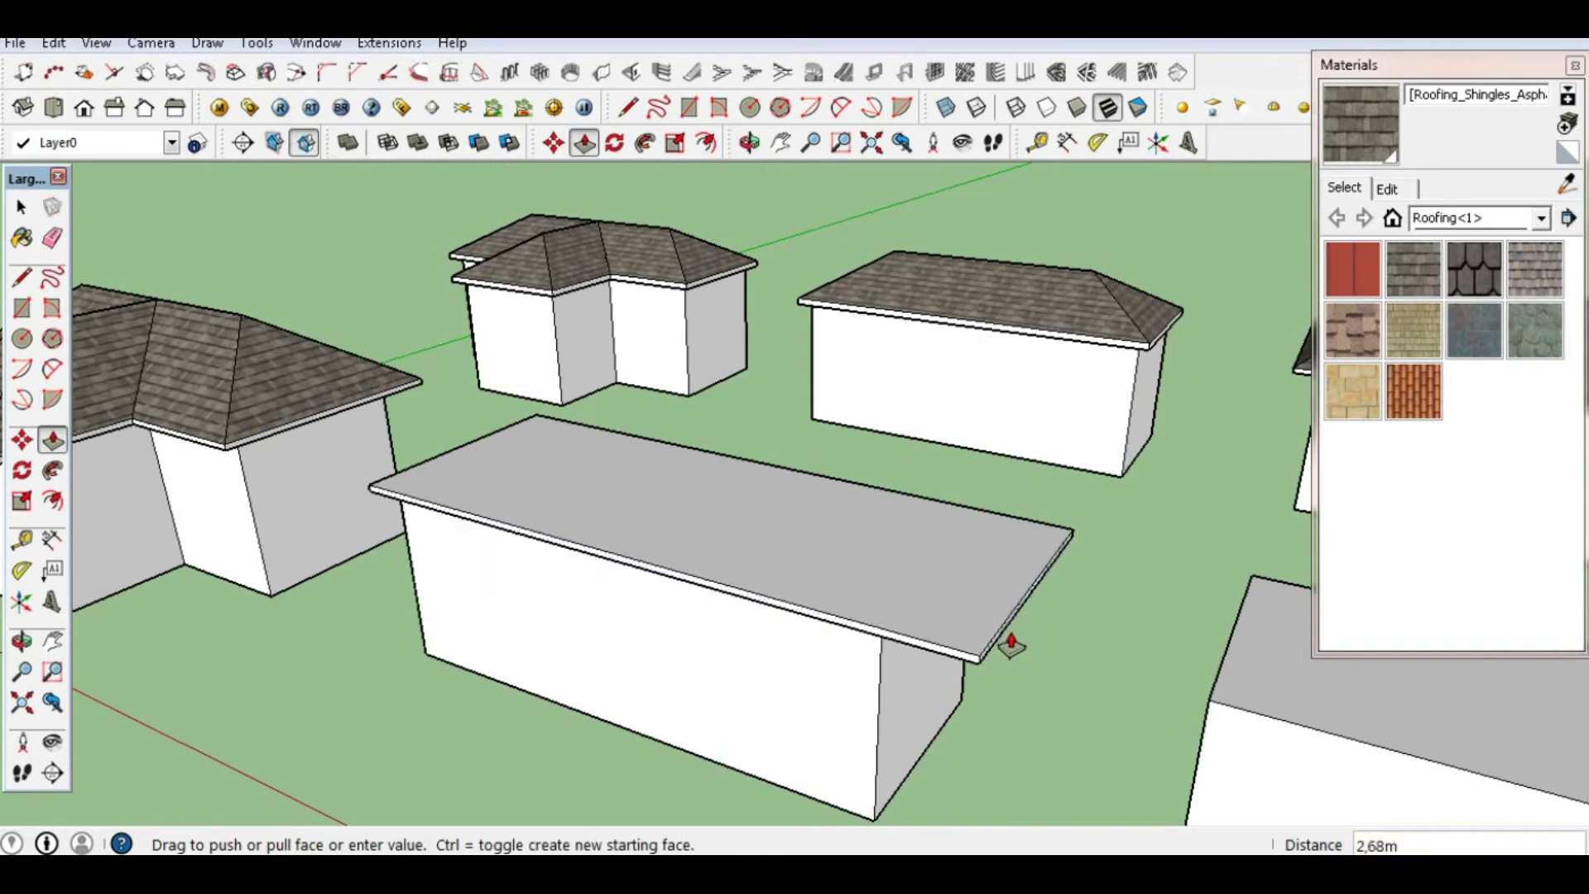
pyautogui.press('Escape')
pyautogui.doubleClick(915, 589)
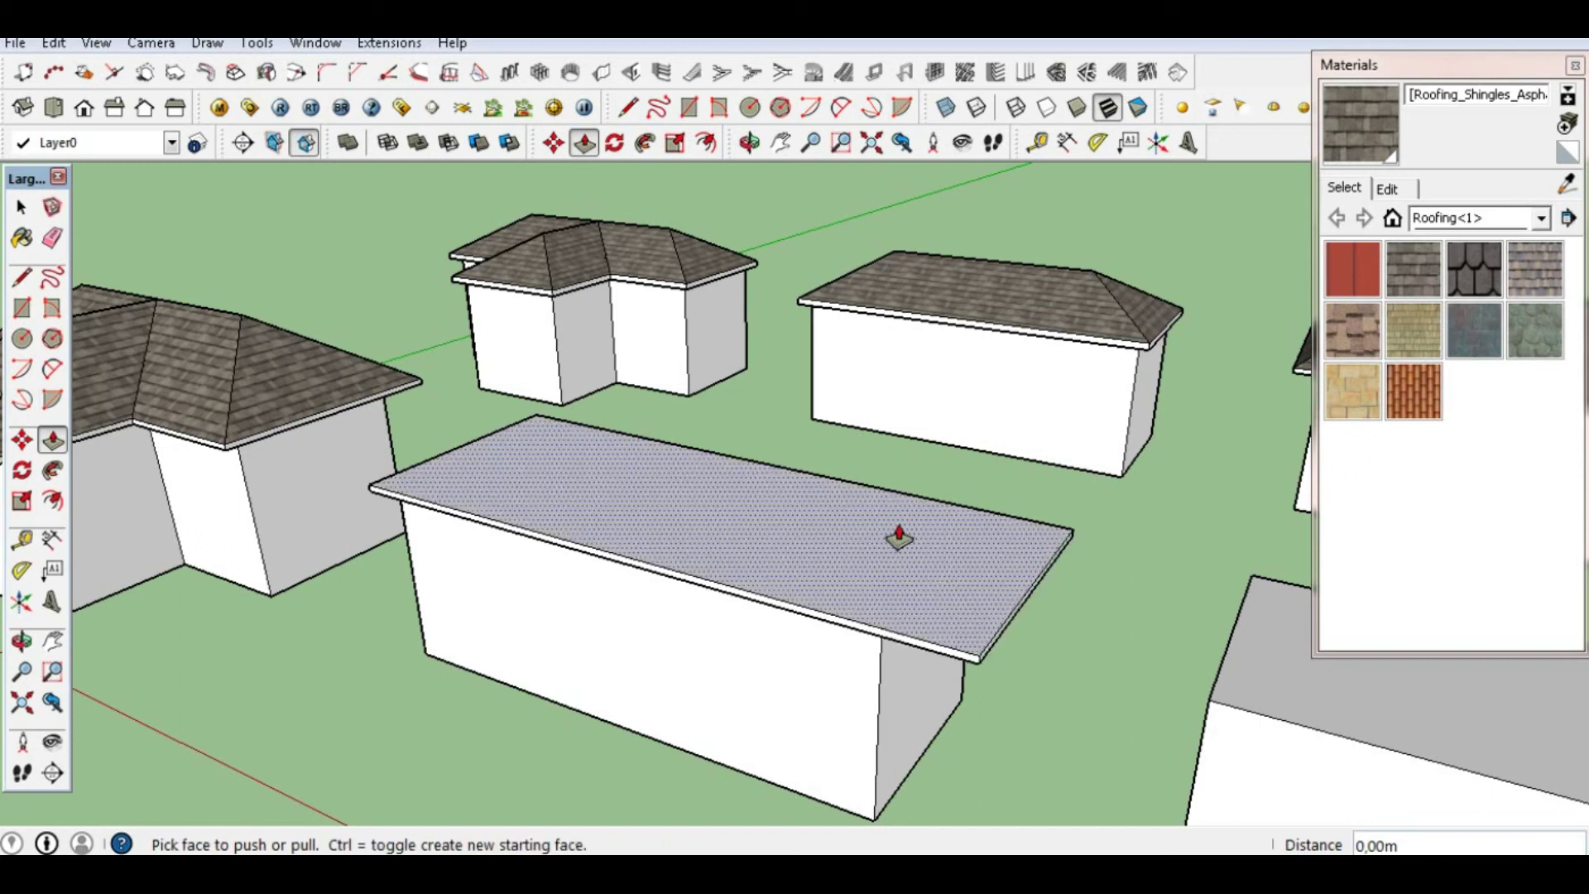
pyautogui.hotkey('ctrl', 'z')
# Extend both short ends and the back long side of the roof slab outward by 1 m
pyautogui.click(918, 611)
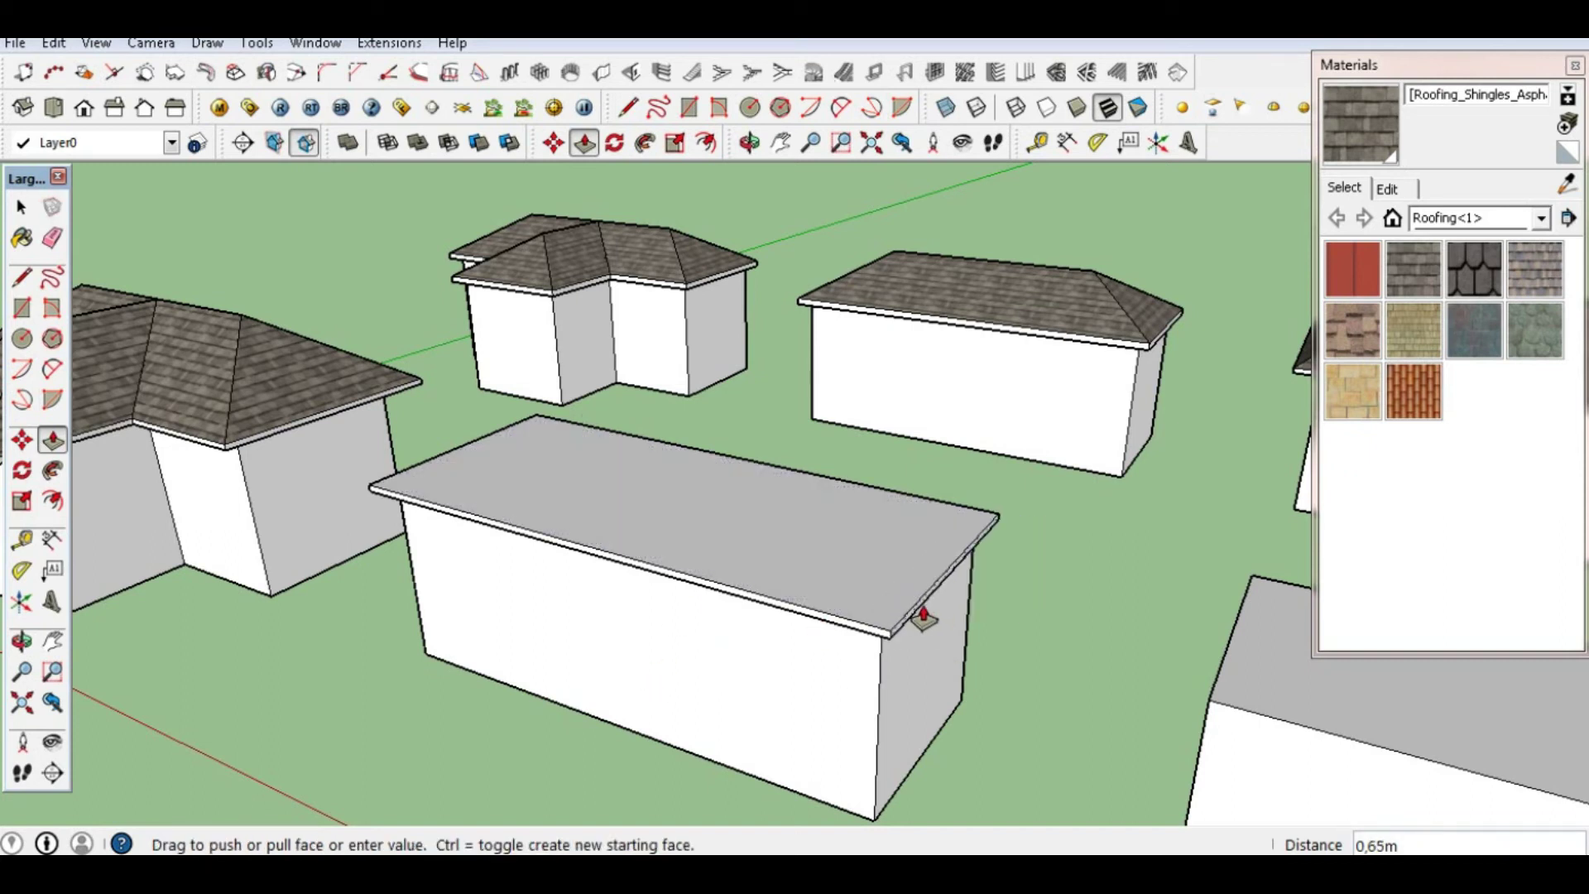
pyautogui.moveTo(965, 638); pyautogui.dragTo(568, 628, button='middle')
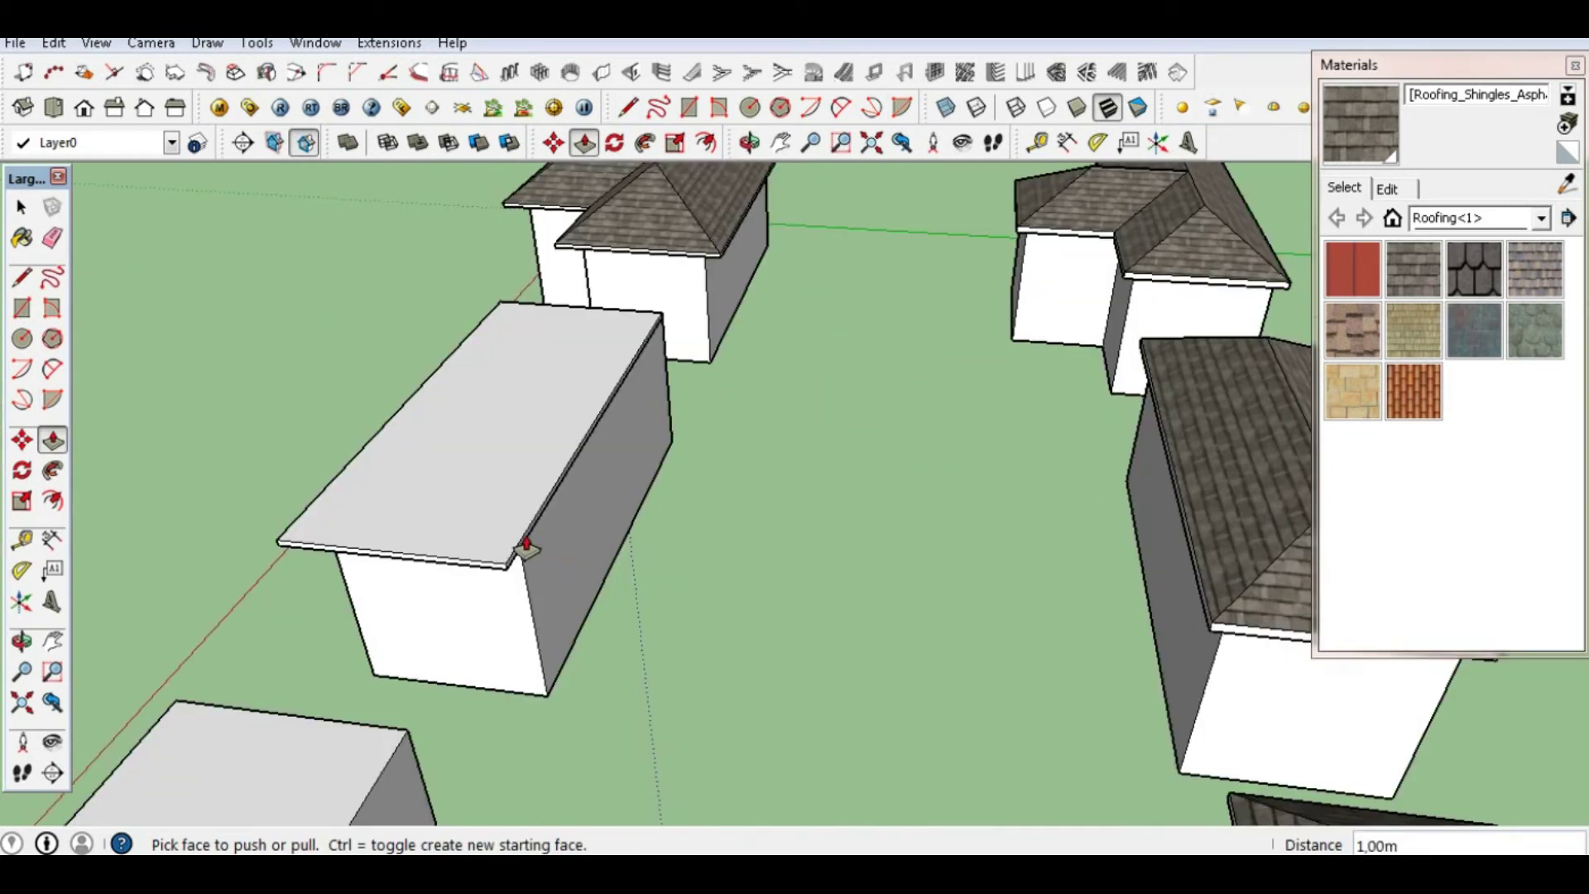
pyautogui.scroll(4, 529, 550)
pyautogui.click(500, 579)
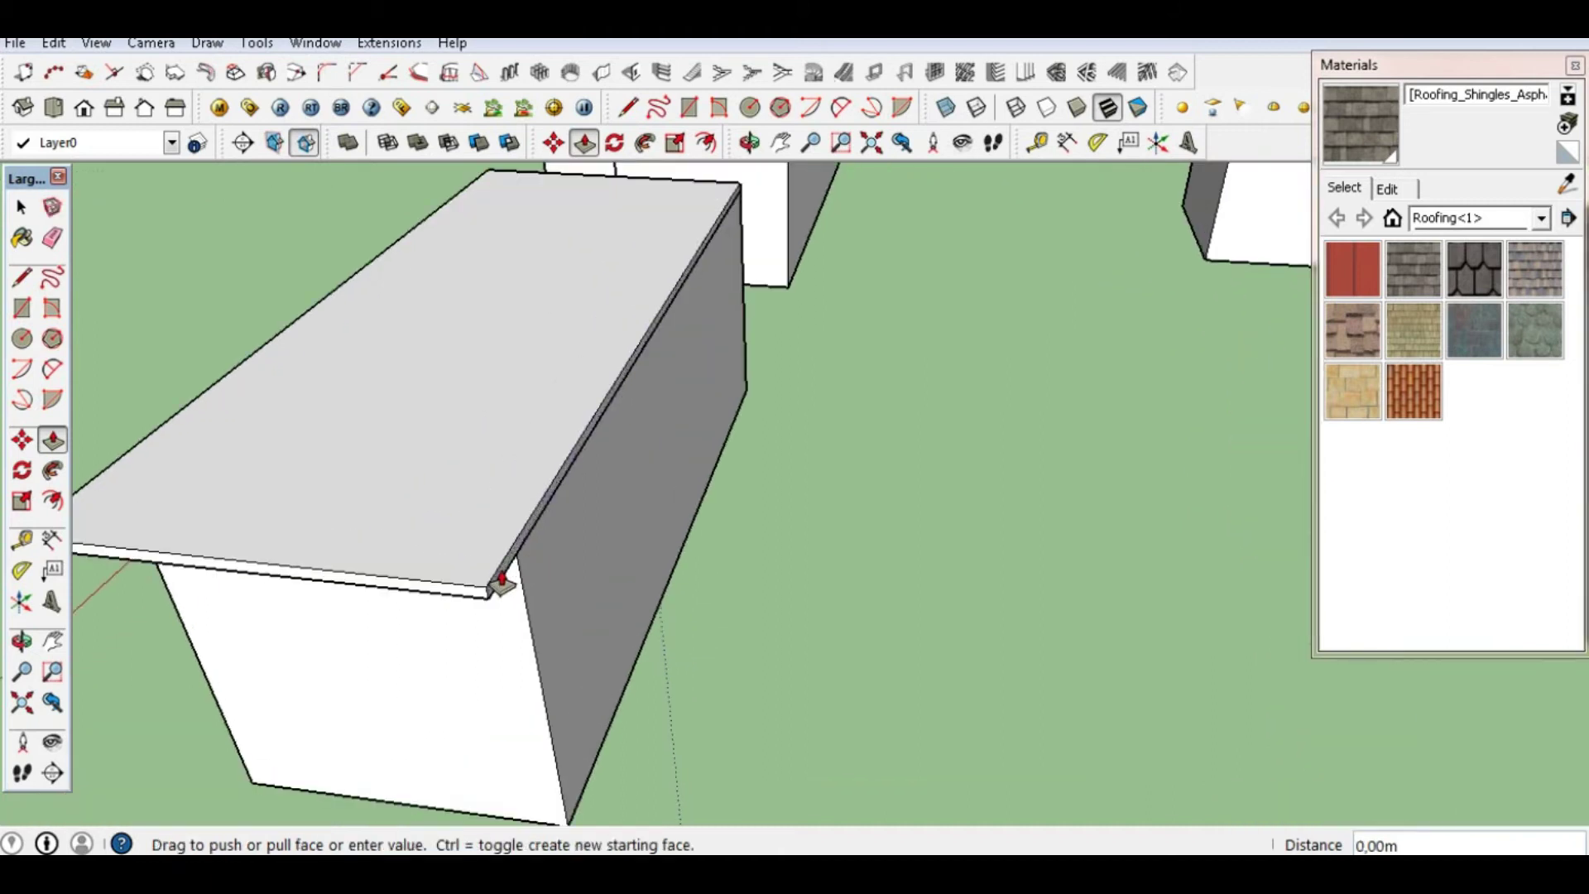
pyautogui.moveTo(372, 701); pyautogui.dragTo(1228, 355, button='middle')
pyautogui.press('space')
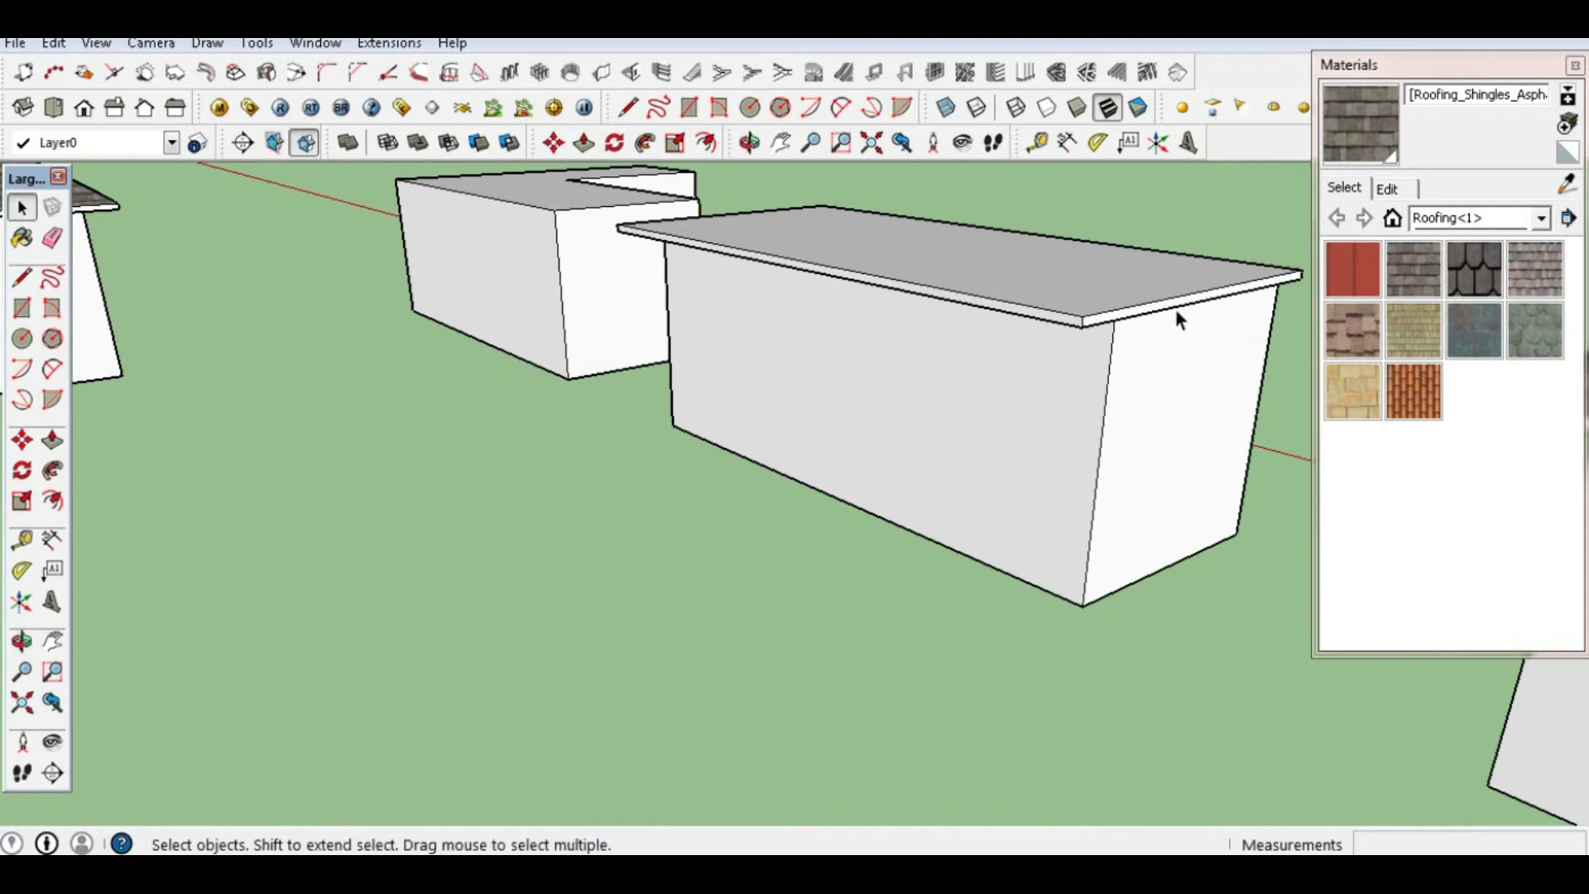
pyautogui.click(52, 440)
pyautogui.moveTo(1224, 277); pyautogui.dragTo(1176, 331)
pyautogui.moveTo(860, 502); pyautogui.dragTo(969, 621, button='middle')
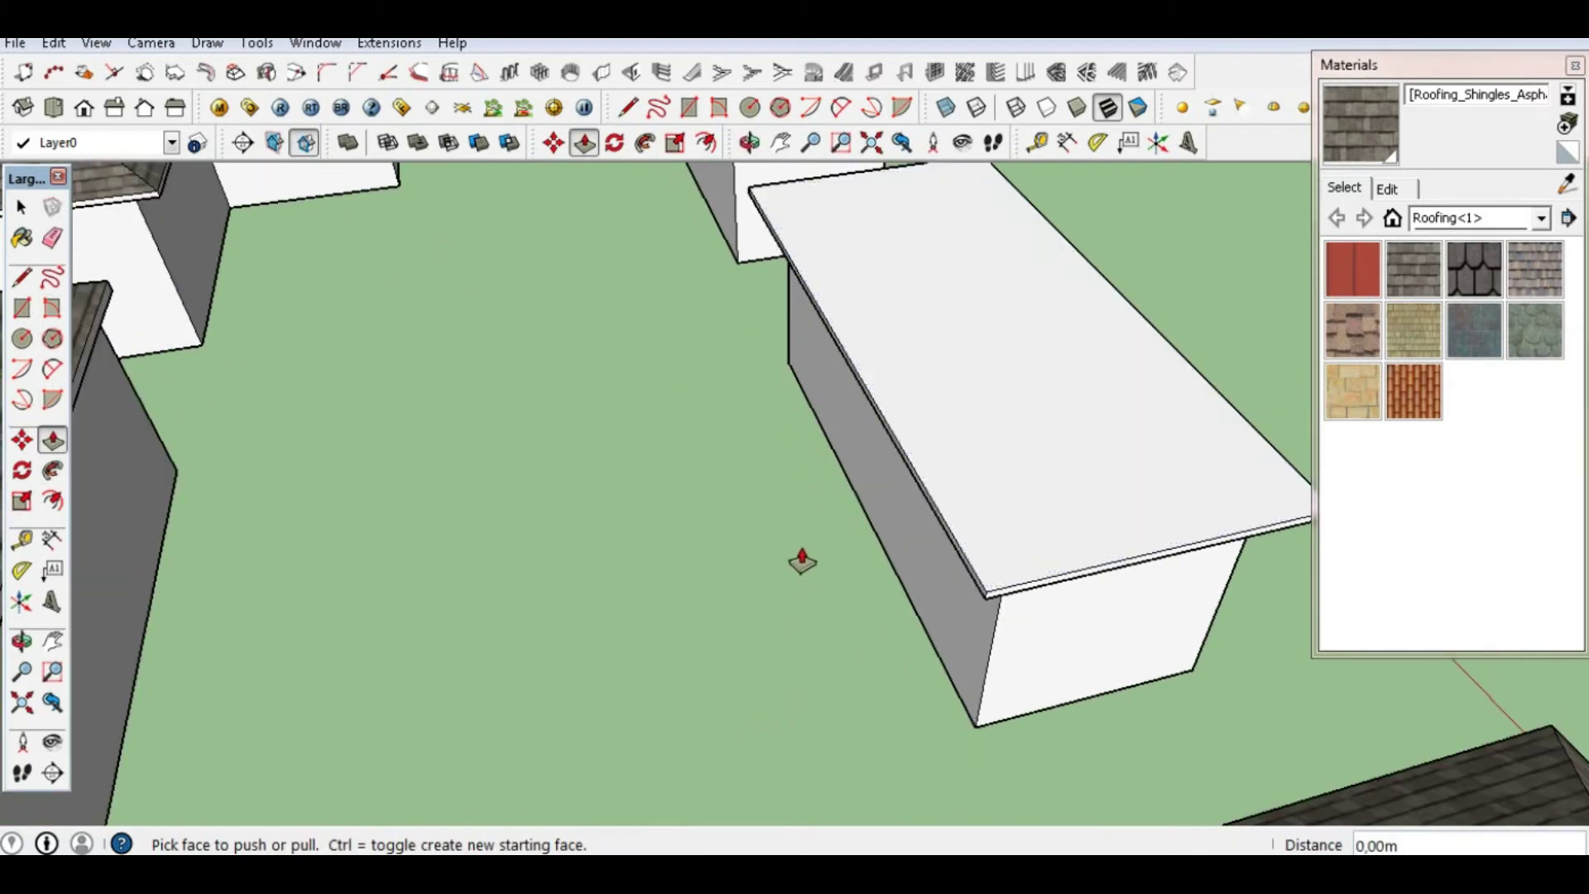
# Create a 35-degree protractor guide rising inward from one top corner of the slab's short end
pyautogui.click(22, 207)
pyautogui.click(750, 143)
pyautogui.moveTo(1034, 464); pyautogui.dragTo(728, 500)
pyautogui.click(781, 143)
pyautogui.moveTo(902, 237); pyautogui.dragTo(752, 211)
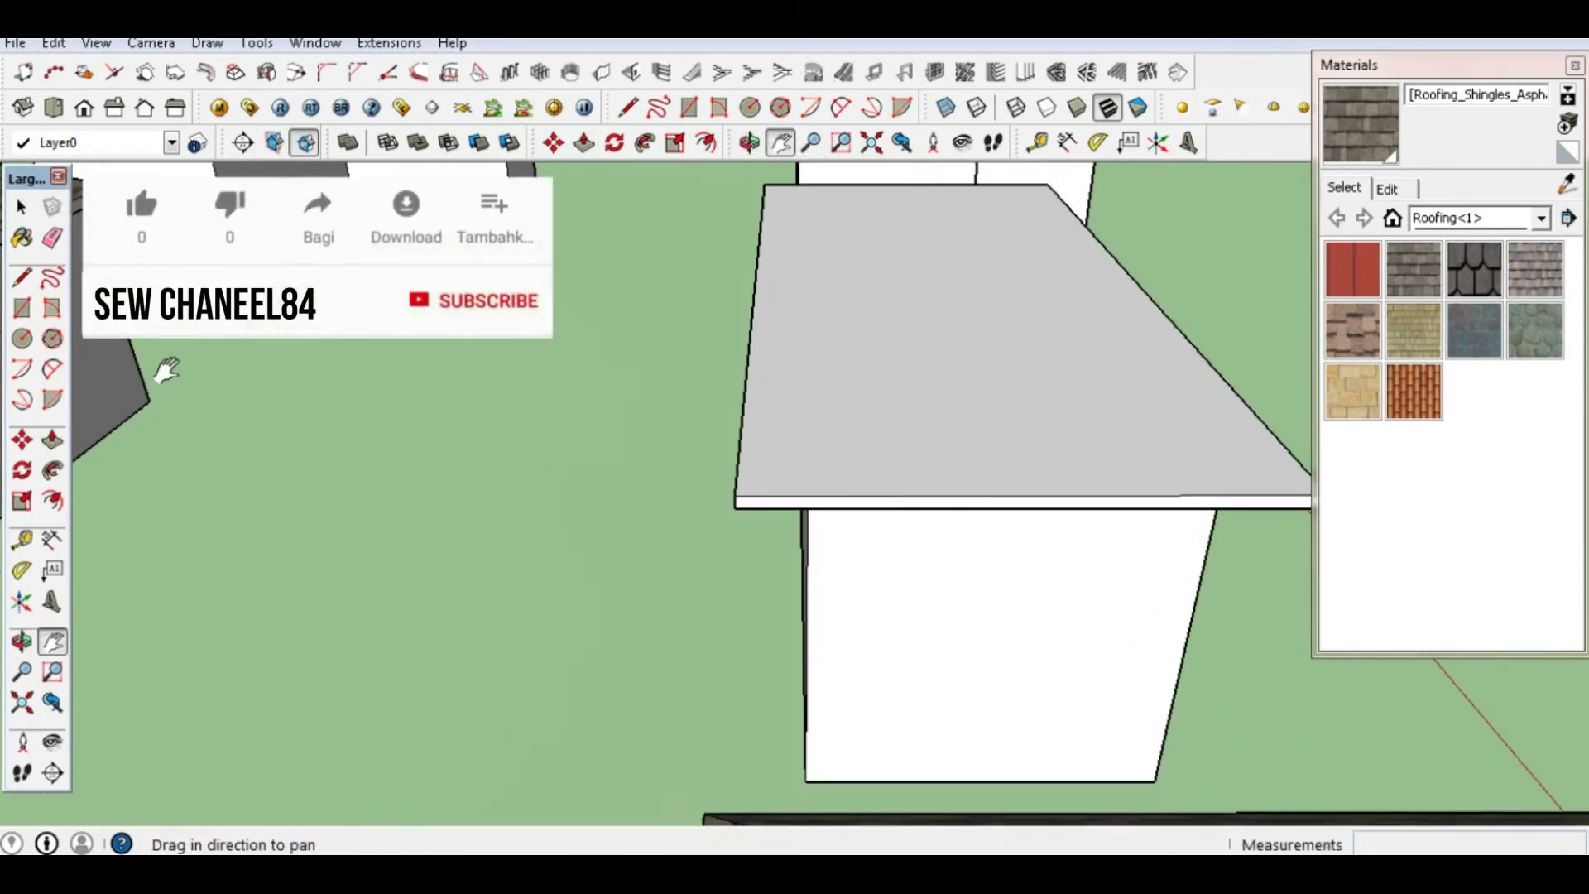
pyautogui.click(21, 573)
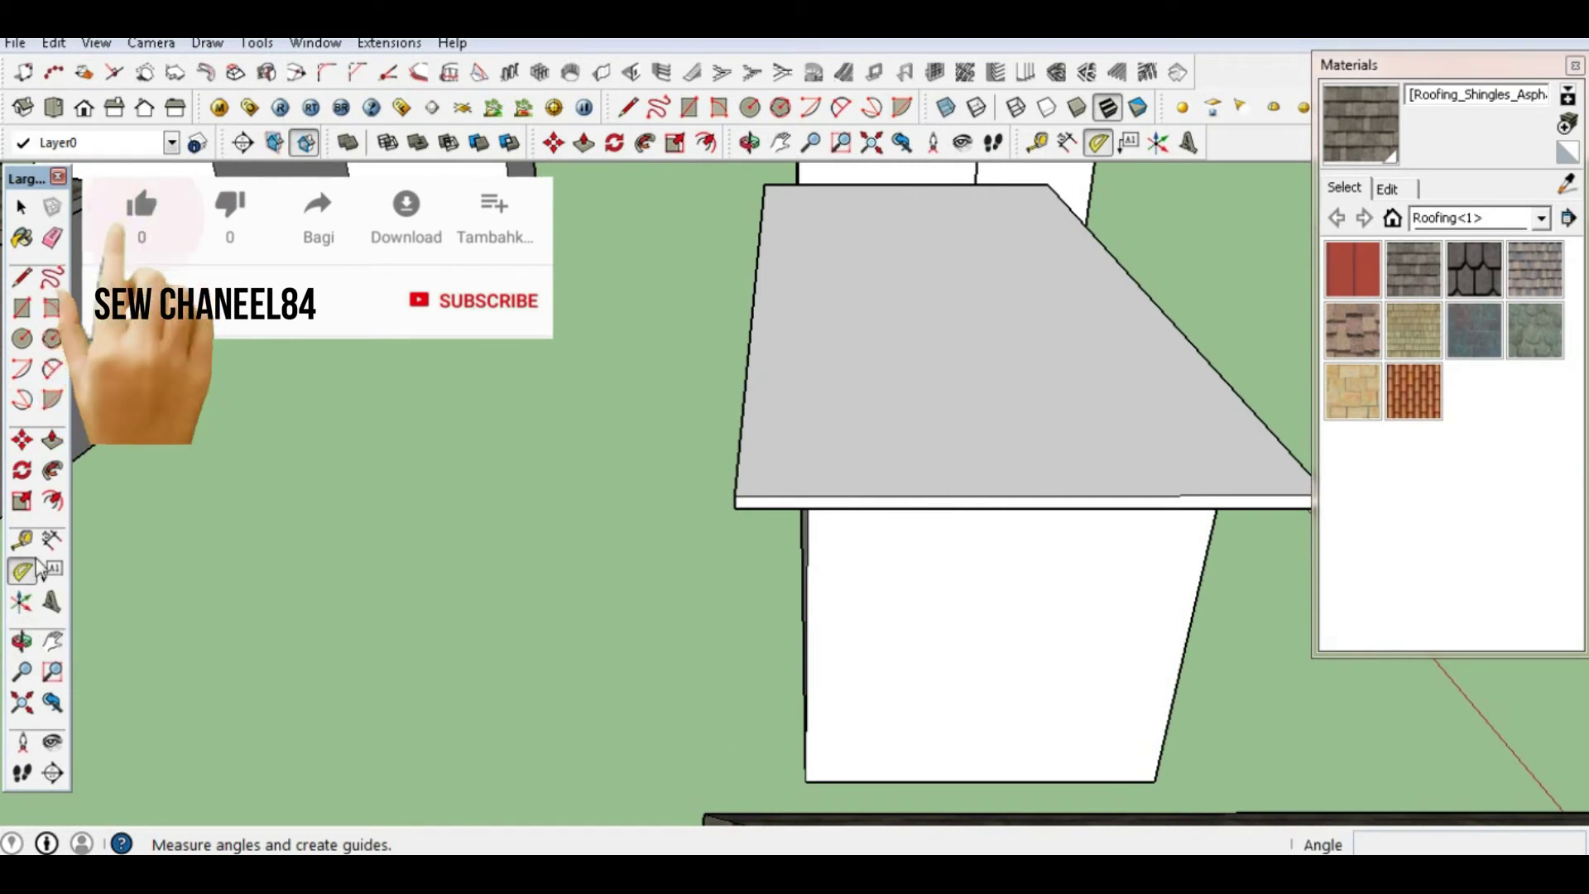
pyautogui.click(935, 612)
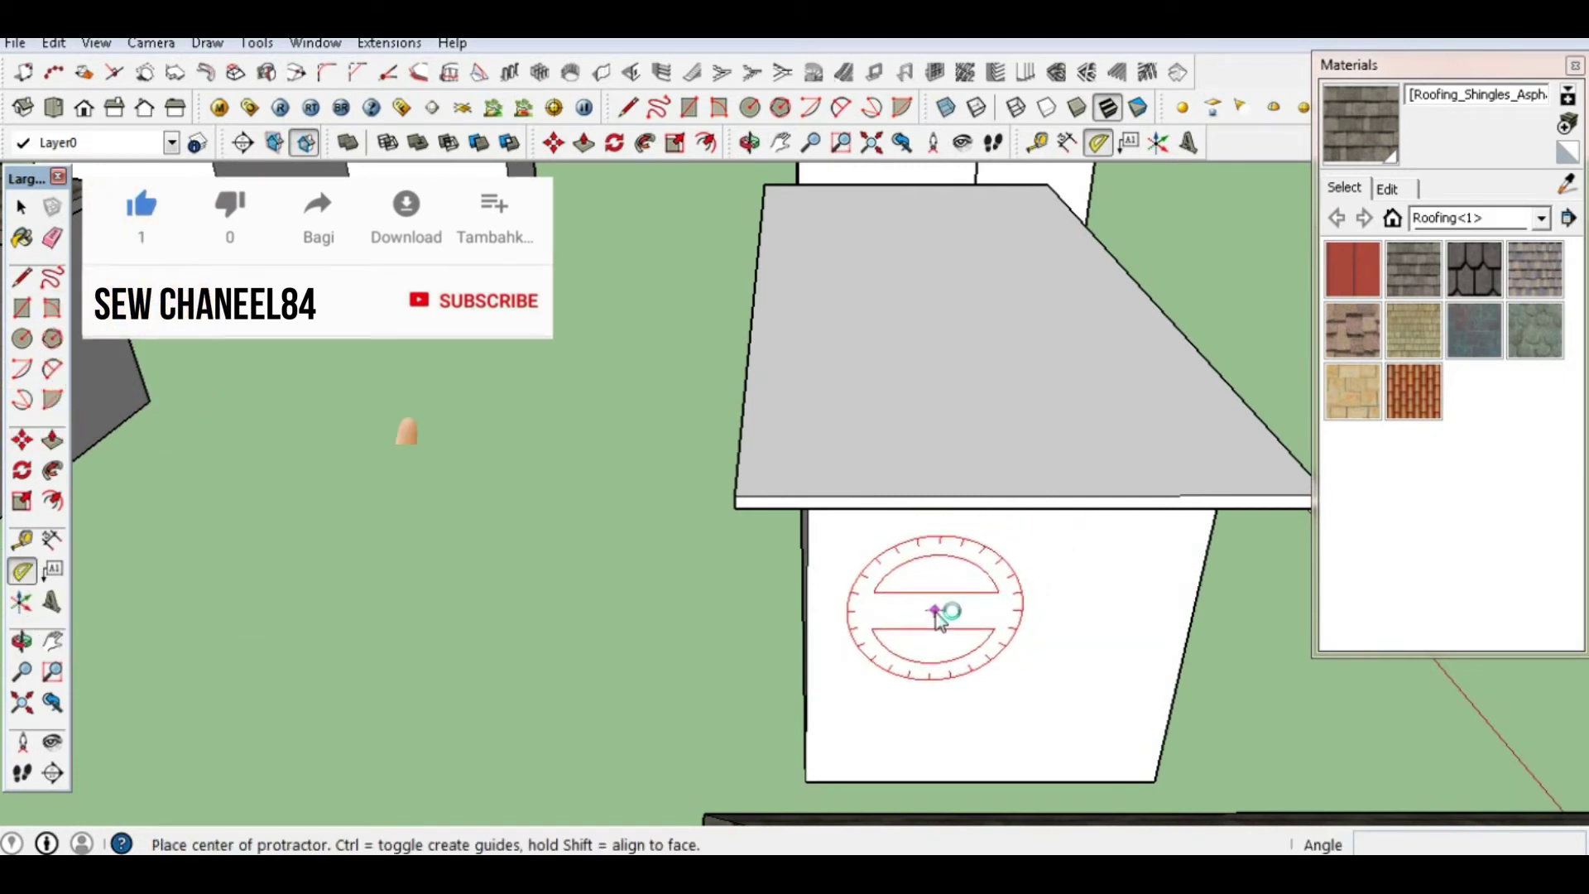
pyautogui.click(733, 495)
pyautogui.click(1030, 496)
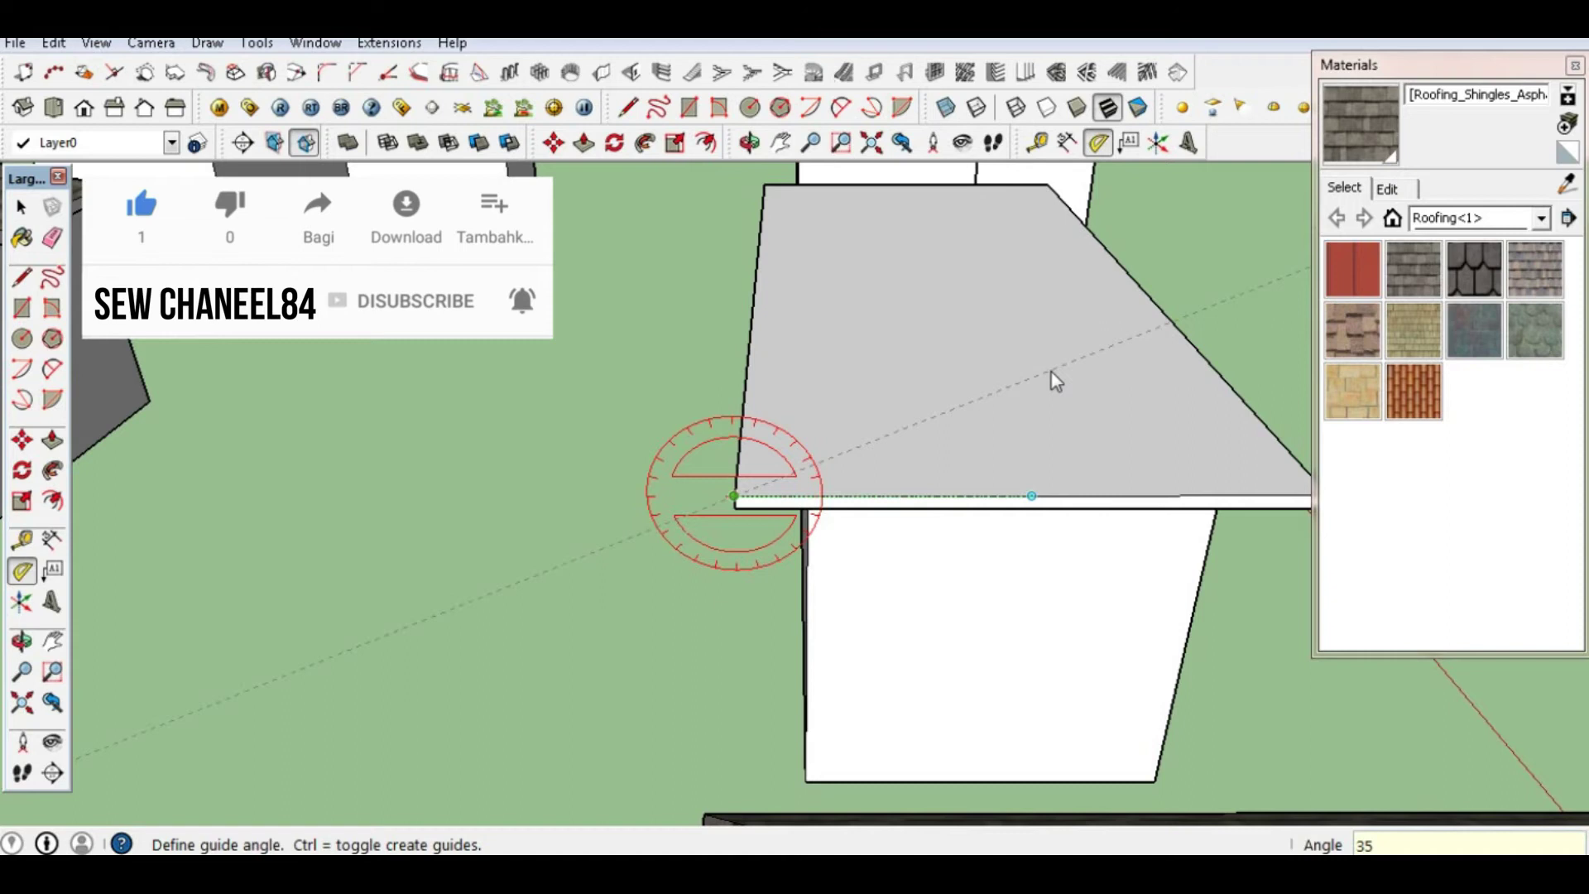
pyautogui.click(1051, 380)
# Create a matching protractor guide from the opposite top corner so both guides cross above the short end's middle
pyautogui.moveTo(1047, 550); pyautogui.dragTo(888, 561, button='middle')
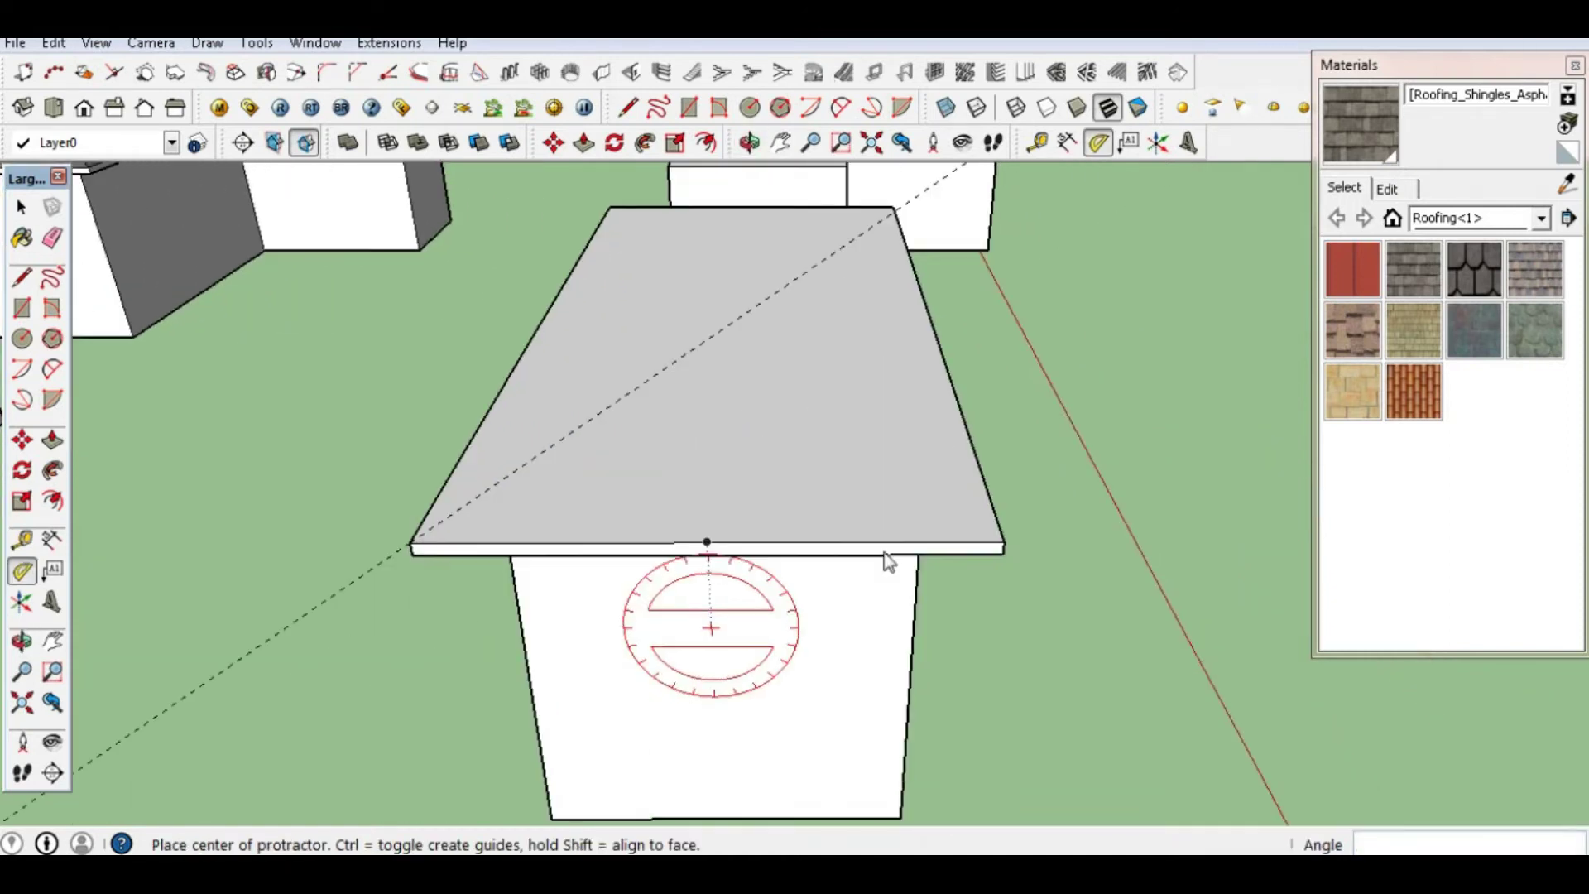
pyautogui.click(1003, 542)
pyautogui.click(749, 544)
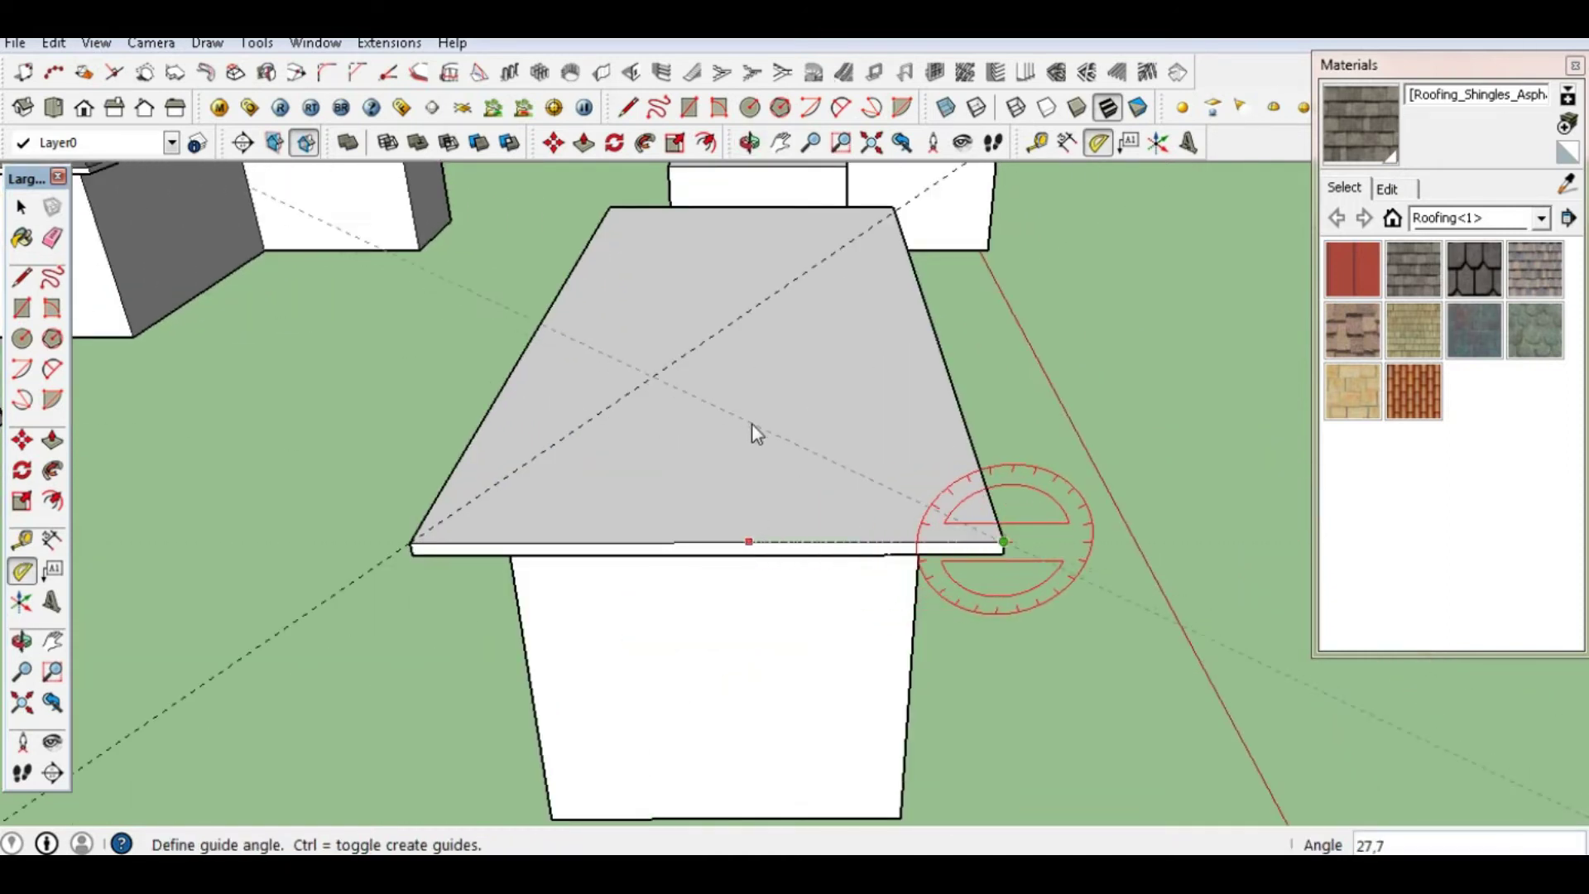
pyautogui.press('Return')
pyautogui.press('space')
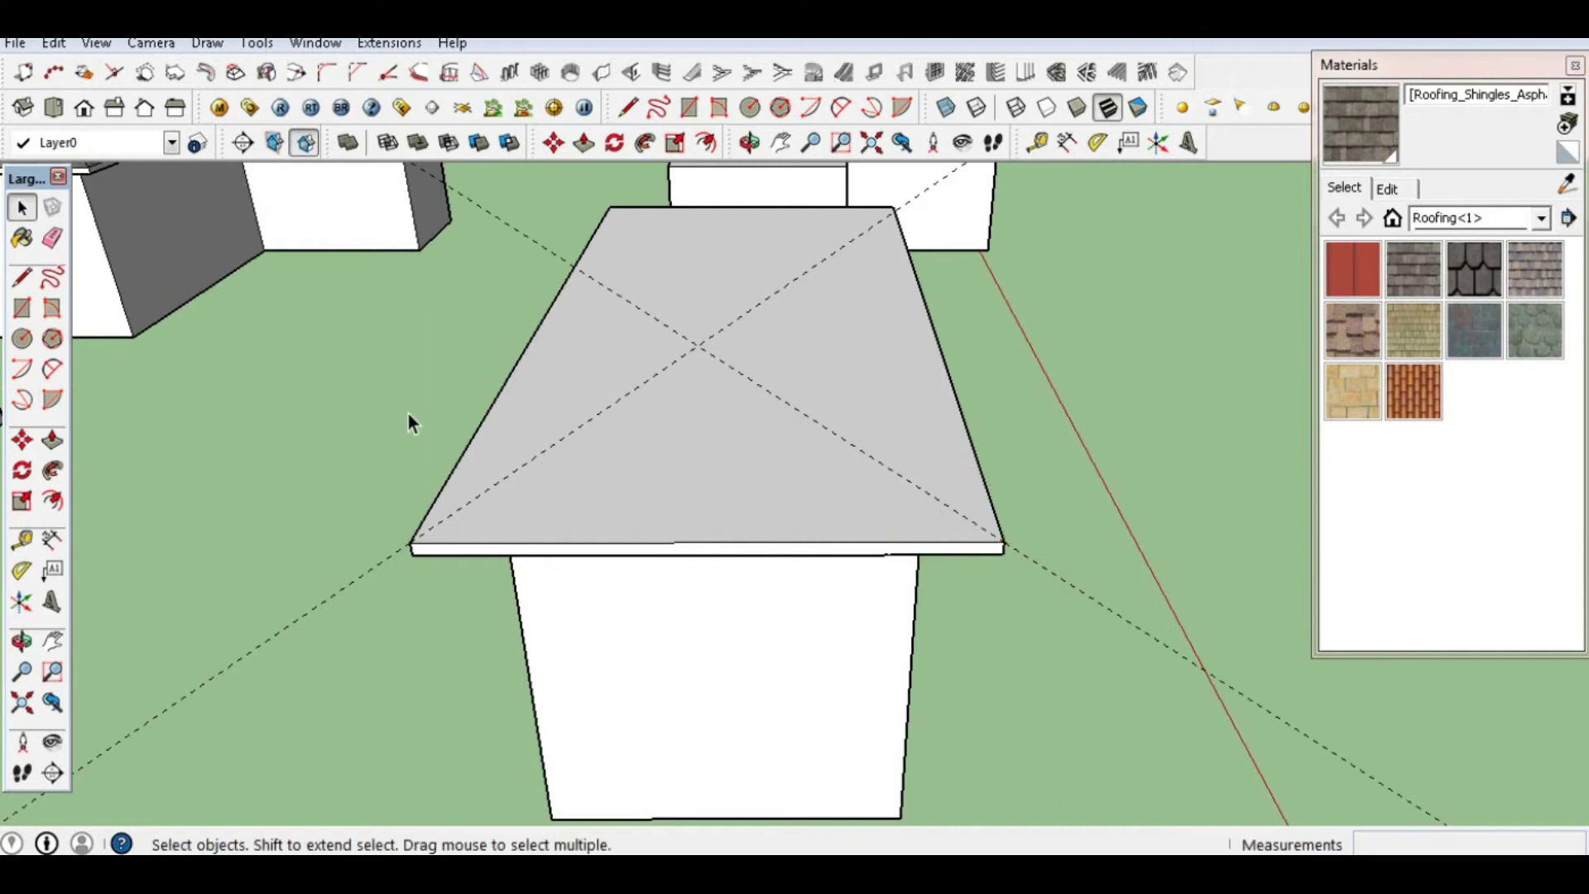
# Draw the triangular roof profile on the slab's short end along the two guides and erase both guides
pyautogui.click(22, 278)
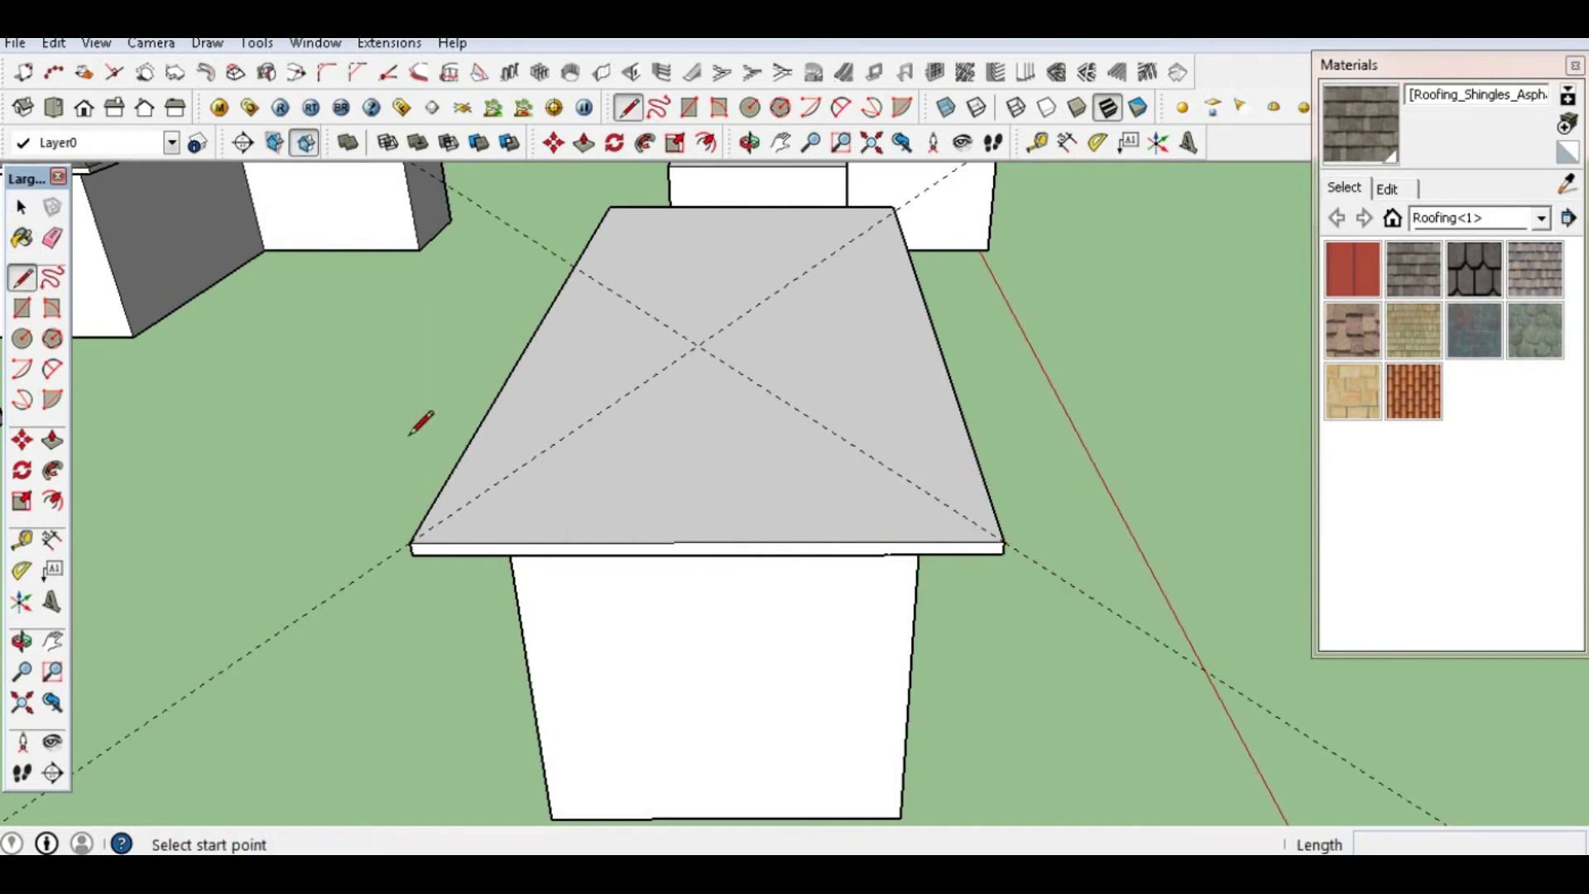
pyautogui.click(410, 543)
pyautogui.click(699, 346)
pyautogui.click(1003, 542)
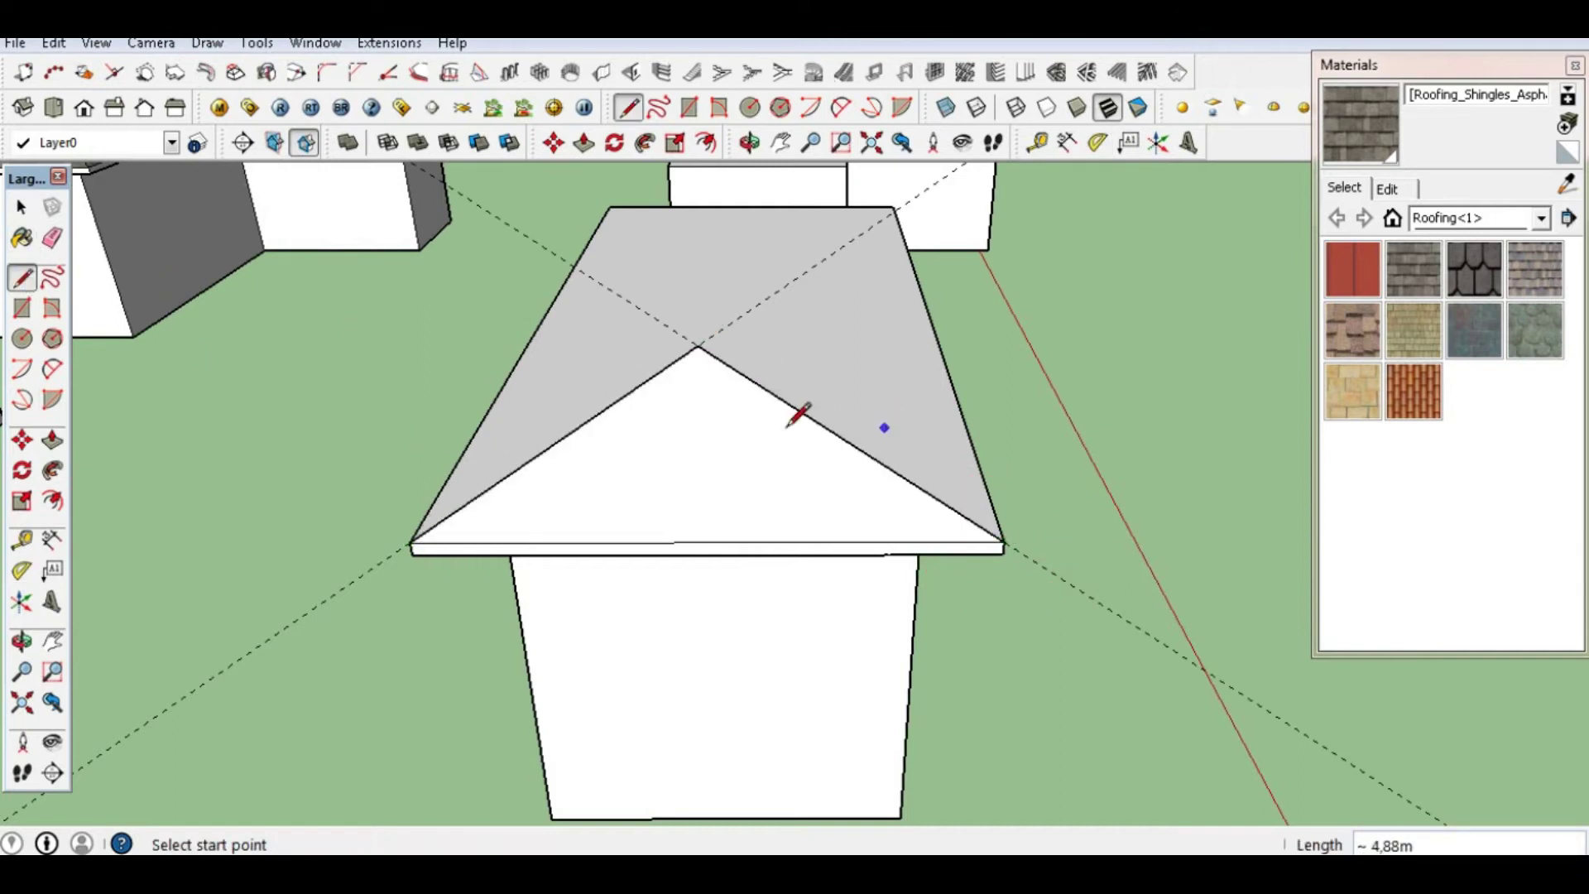
pyautogui.press('space')
pyautogui.press('e')
pyautogui.click(753, 310)
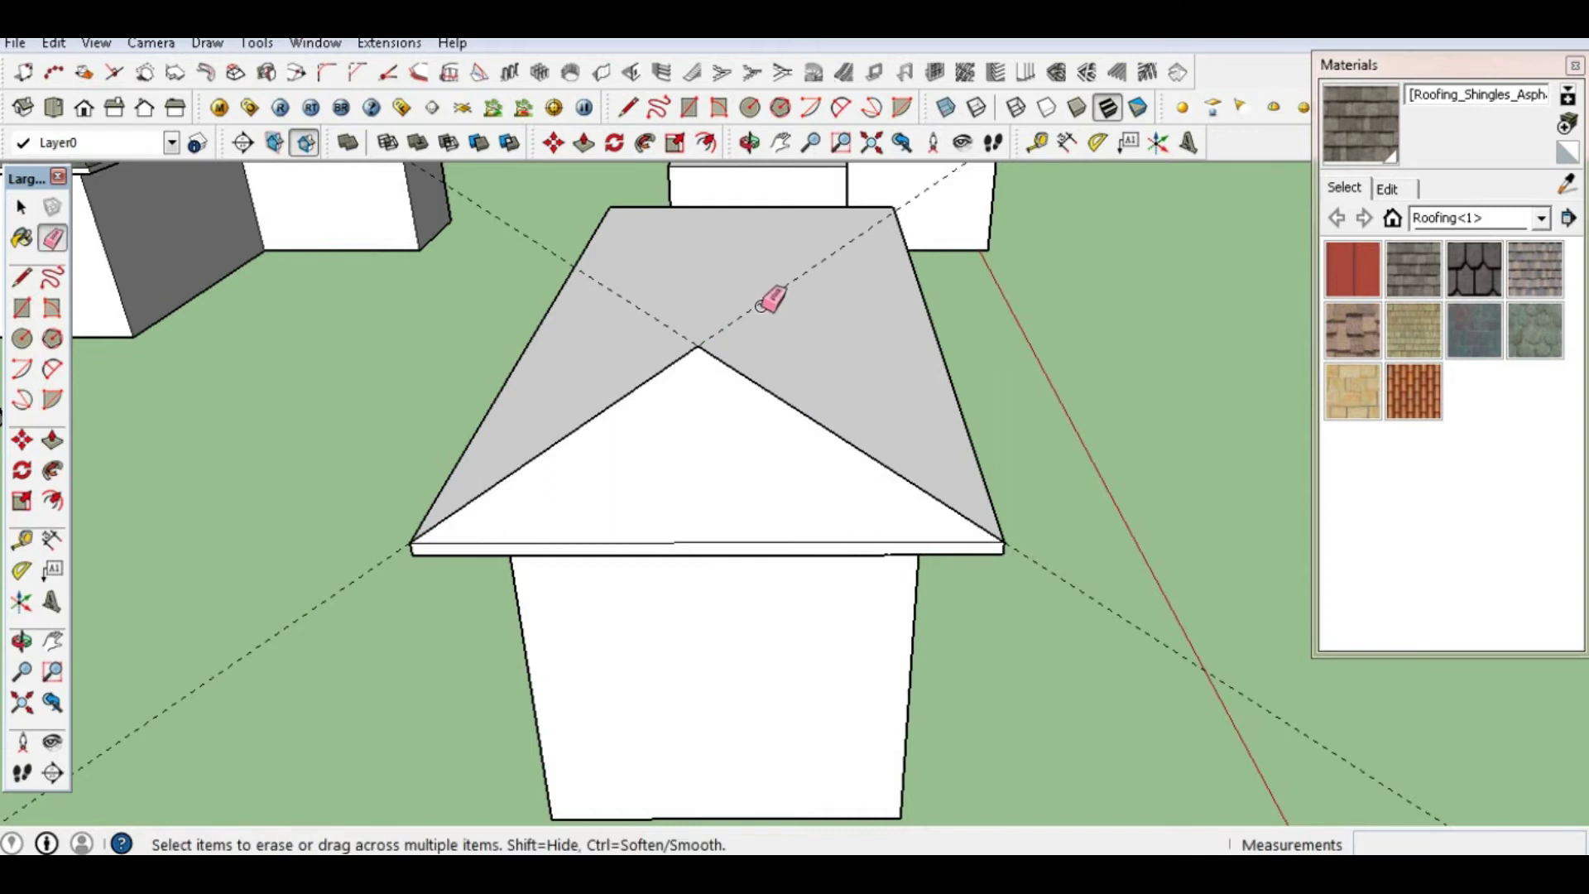
pyautogui.click(647, 315)
pyautogui.press('space')
# Sweep the triangular profile around the slab's top face with Follow Me to form the hip roof
pyautogui.press('o')
pyautogui.moveTo(922, 408); pyautogui.dragTo(662, 405)
pyautogui.moveTo(823, 408); pyautogui.dragTo(859, 408)
pyautogui.press('space')
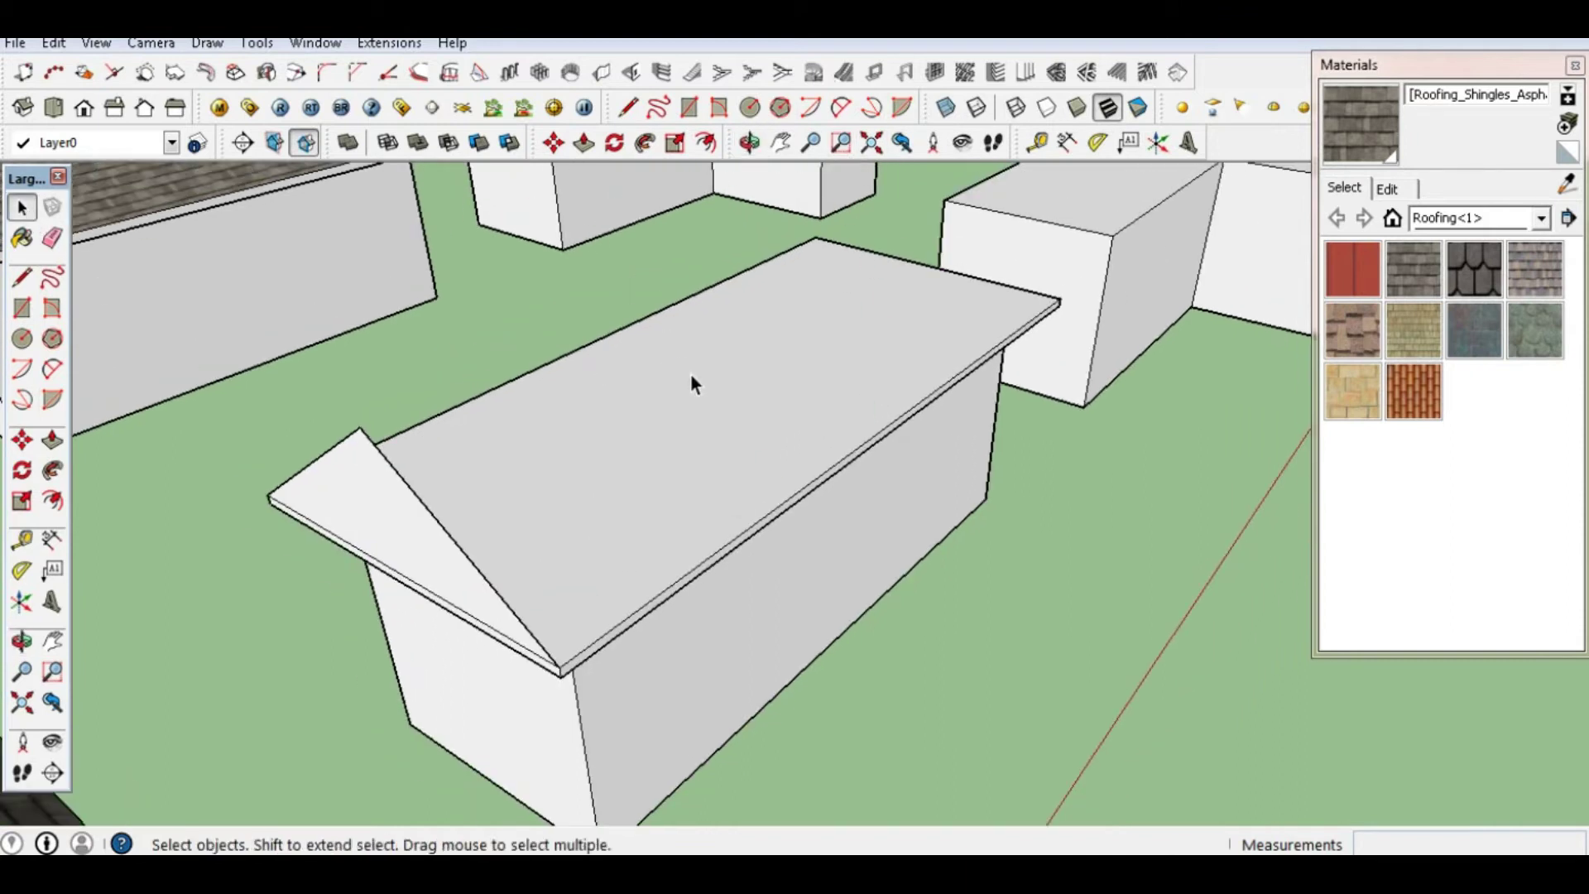
pyautogui.click(692, 376)
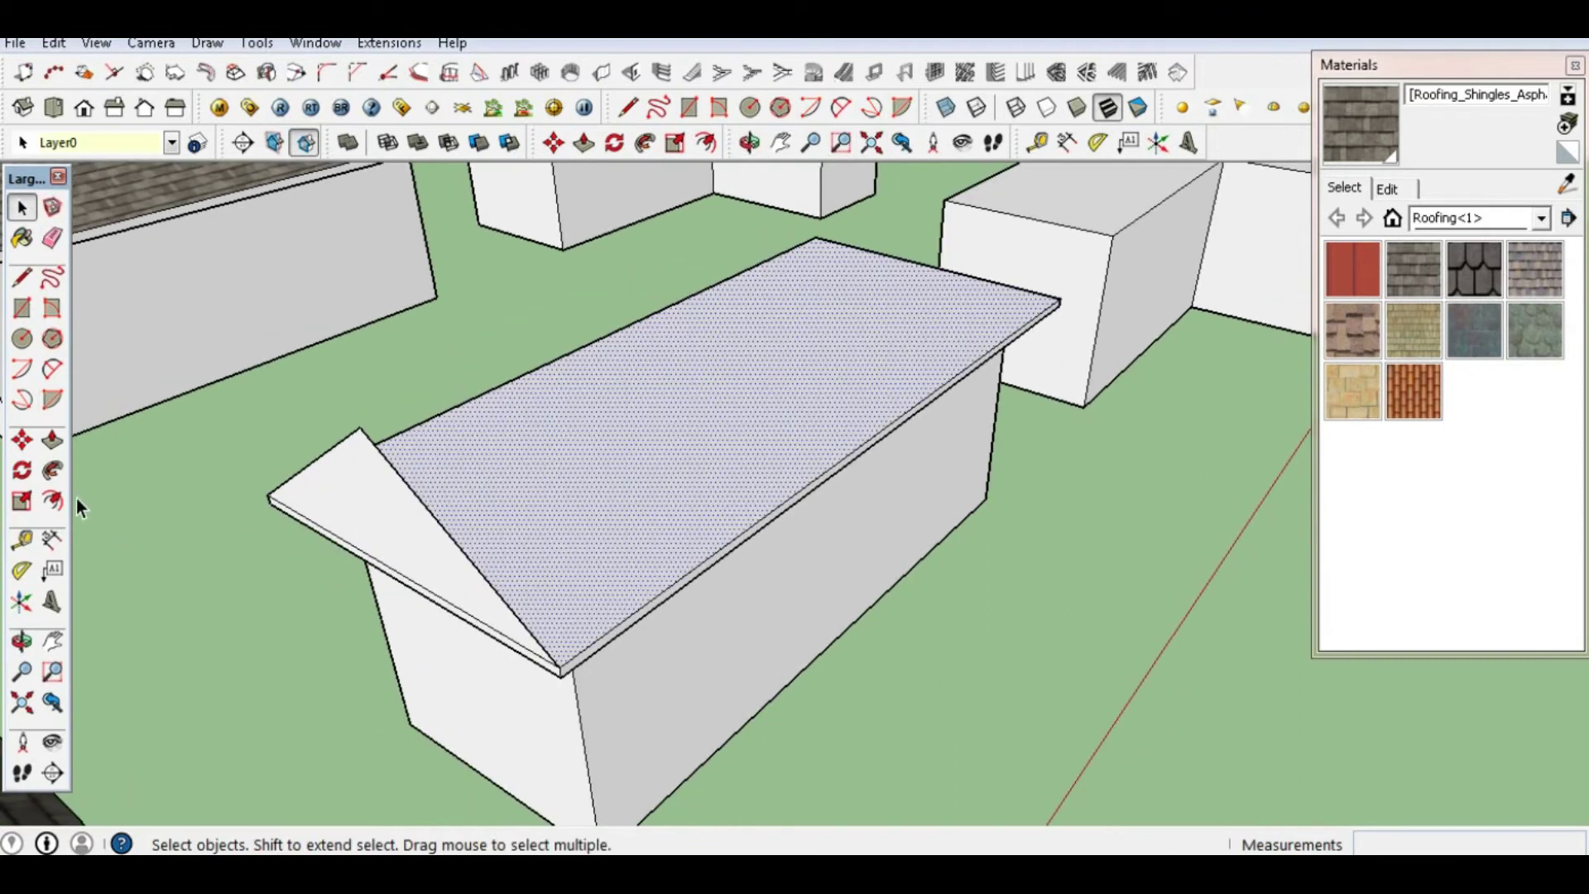
pyautogui.click(53, 470)
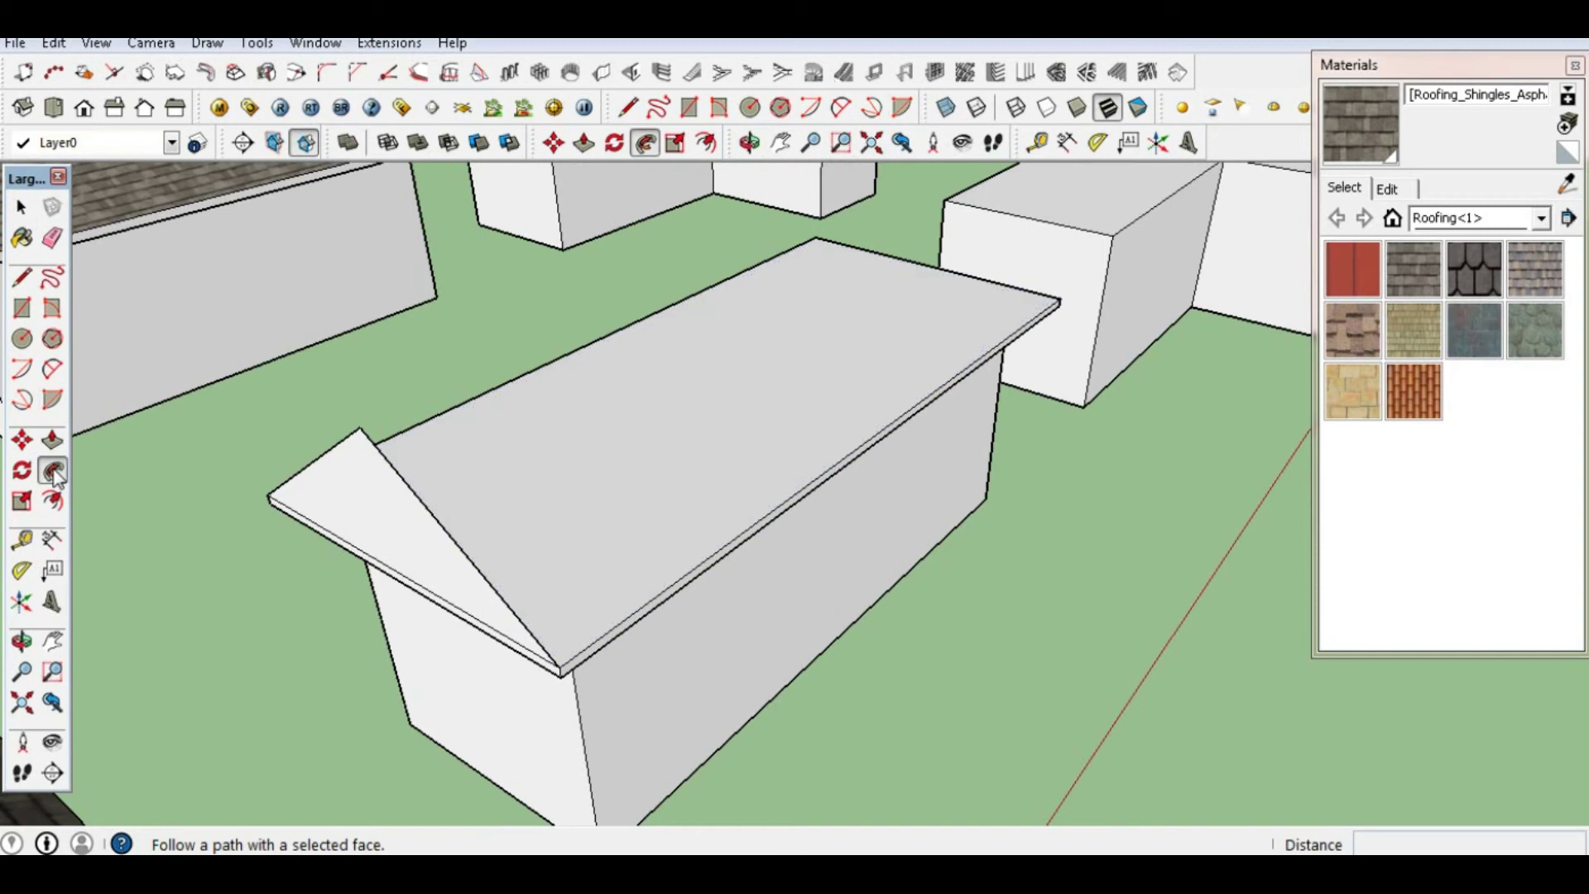
pyautogui.click(370, 503)
pyautogui.press('space')
# Sample the shingle material from the T-shaped house's roof and paint one long slope of the rectangular house's roof
pyautogui.moveTo(678, 608); pyautogui.dragTo(946, 637, button='middle')
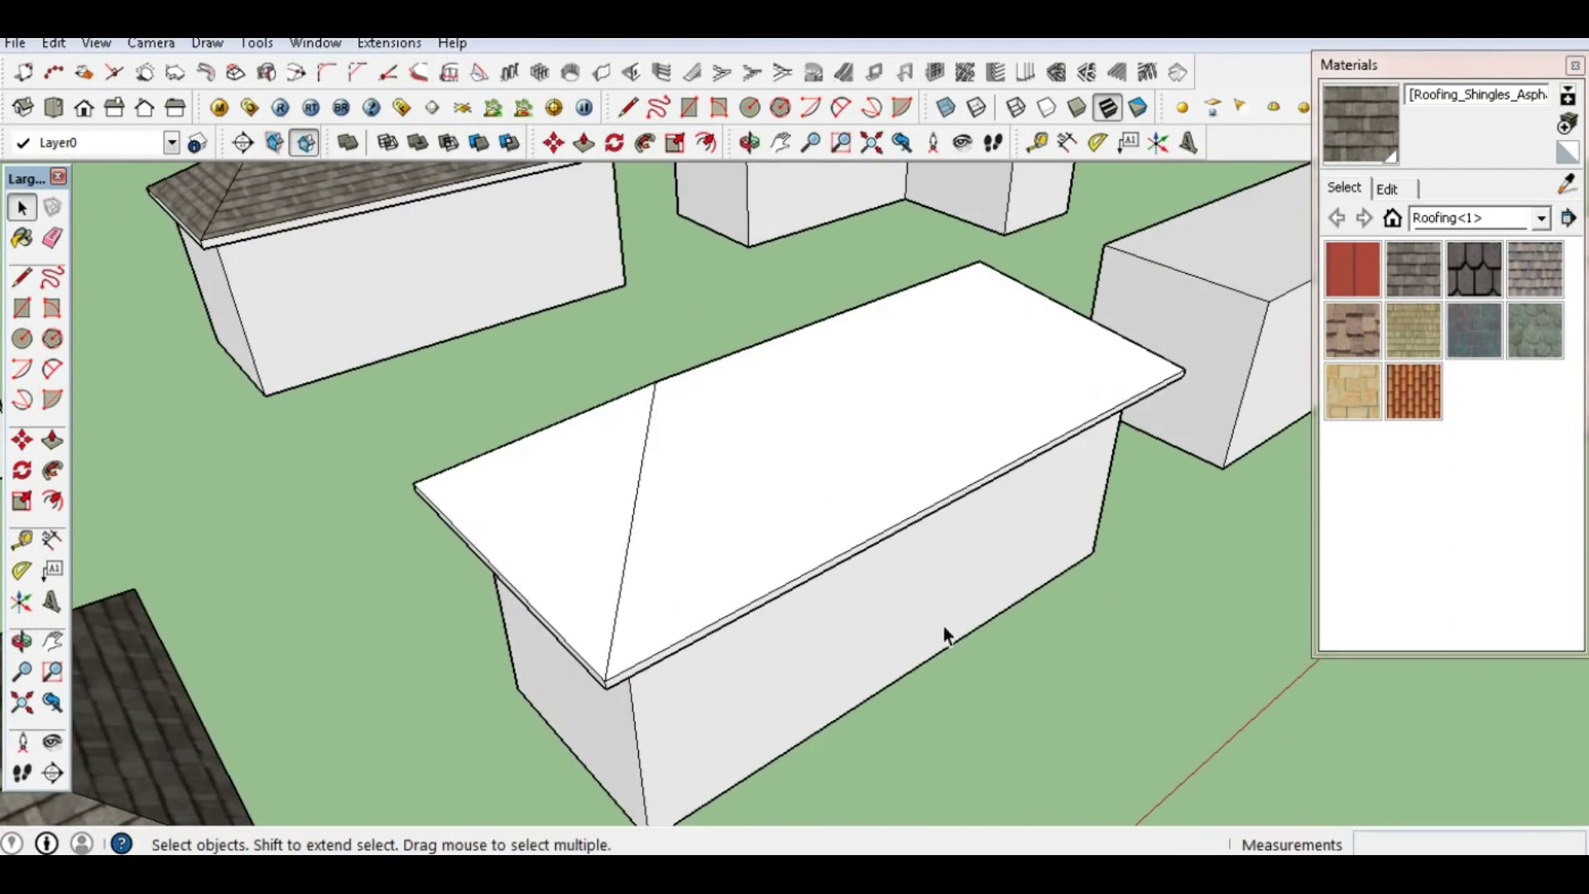
pyautogui.scroll(-2, 944, 635)
pyautogui.moveTo(947, 461); pyautogui.dragTo(1007, 465, button='middle')
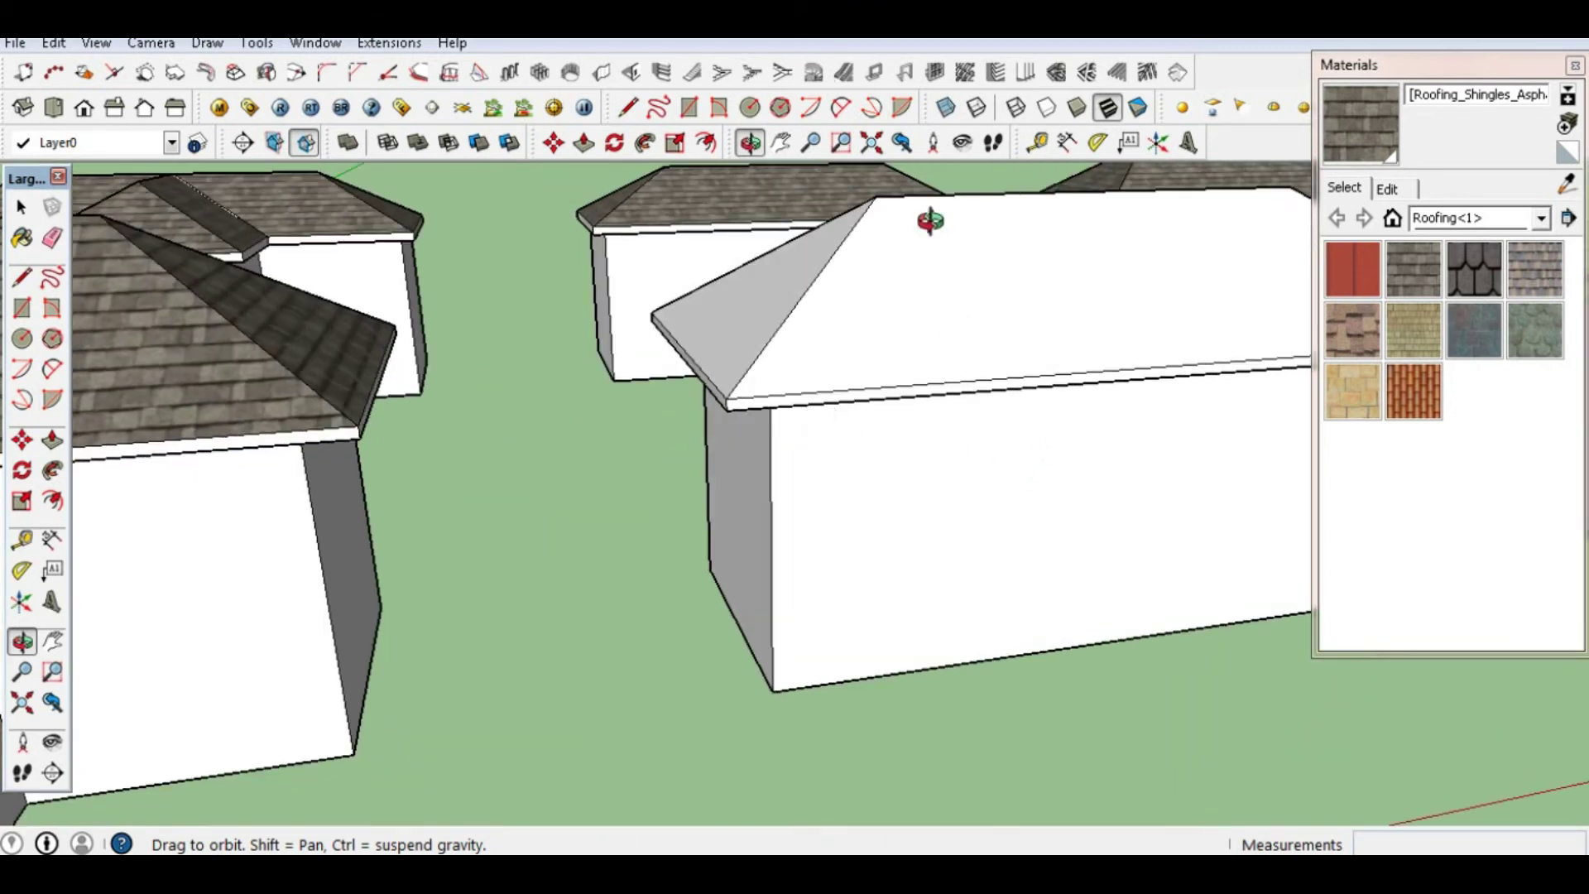
pyautogui.click(780, 142)
pyautogui.moveTo(579, 497); pyautogui.dragTo(1093, 389)
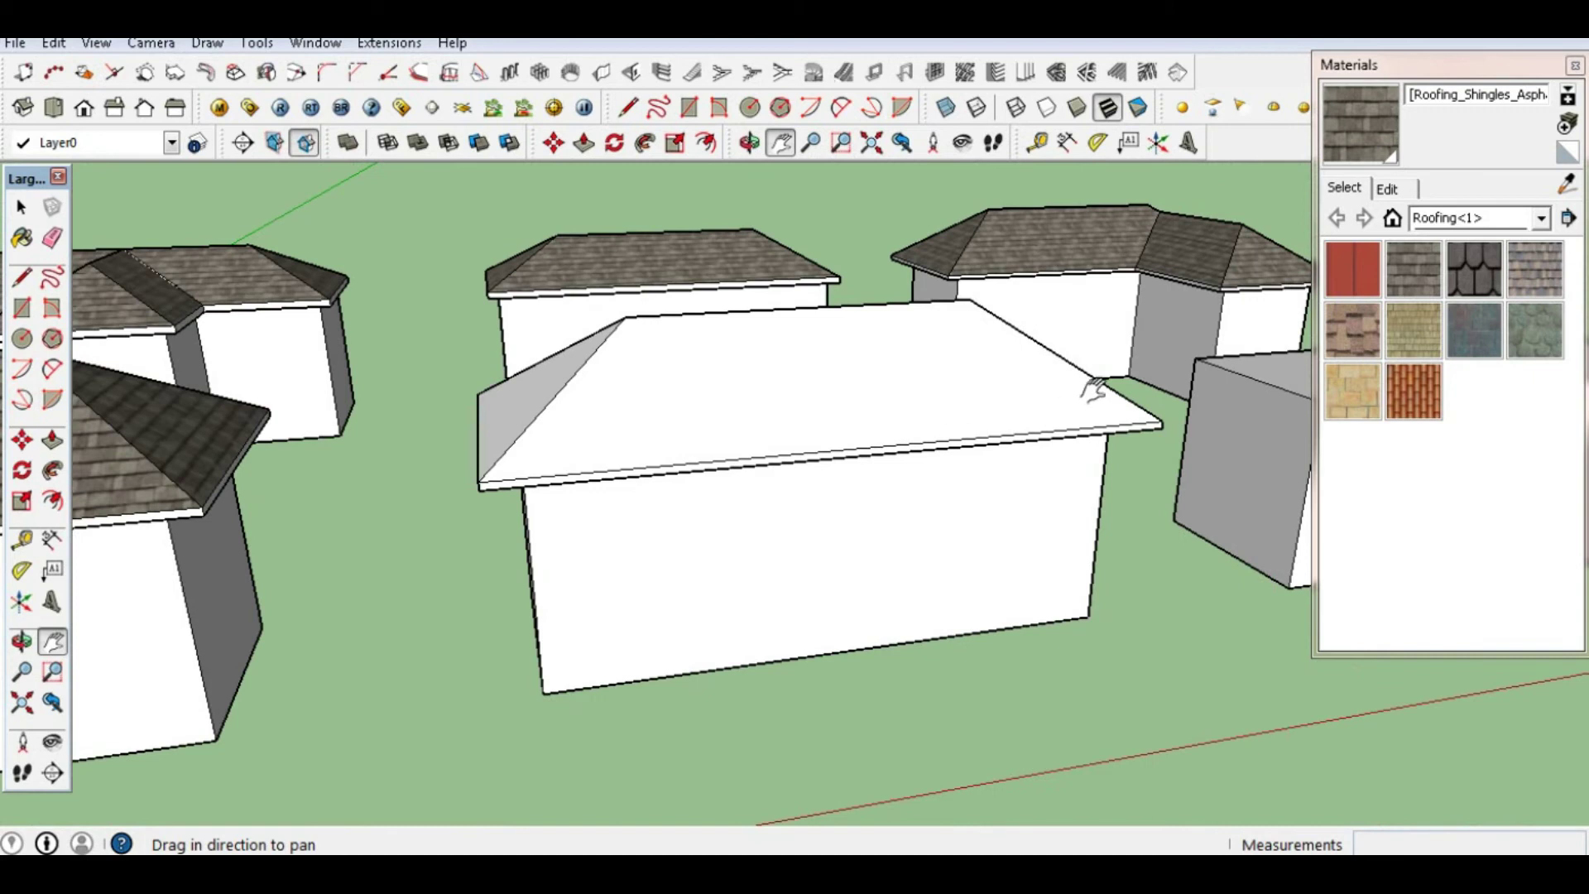
pyautogui.click(1567, 183)
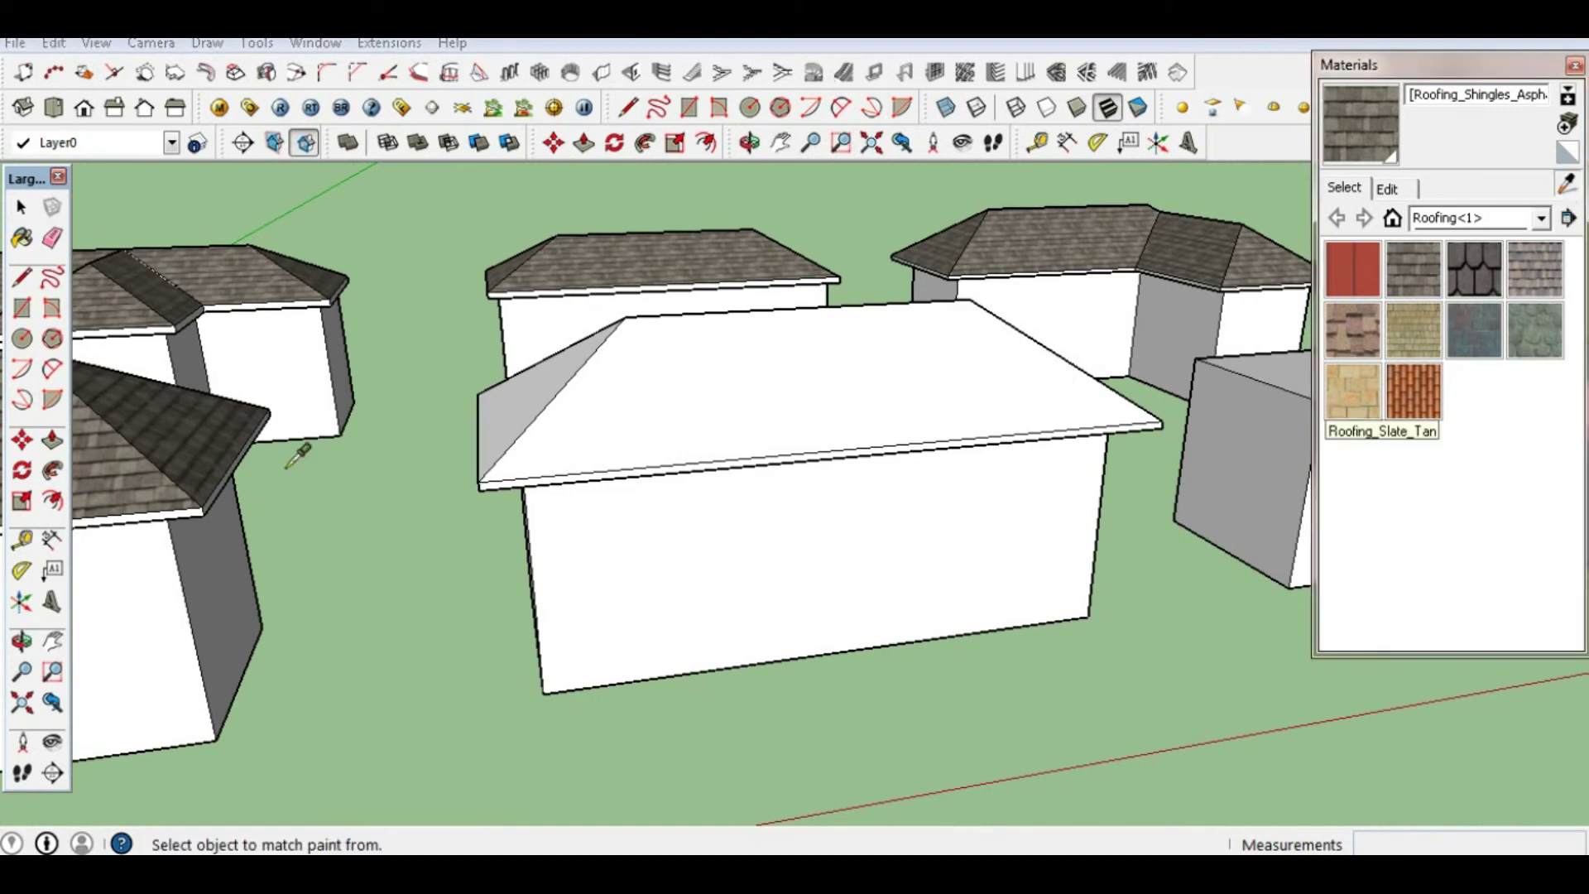
pyautogui.click(183, 427)
pyautogui.click(945, 325)
# Paint both hip ends and the other long slope of the rectangular house's roof with the sampled shingles
pyautogui.moveTo(945, 325)
pyautogui.mouseDown(button='middle')
pyautogui.moveTo(654, 523)
pyautogui.moveTo(798, 632)
pyautogui.mouseUp(button='middle')
pyautogui.click(560, 433)
pyautogui.moveTo(560, 432)
pyautogui.mouseDown(button='middle')
pyautogui.moveTo(894, 579)
pyautogui.moveTo(753, 408)
pyautogui.mouseUp(button='middle')
pyautogui.click(754, 408)
pyautogui.moveTo(642, 405)
pyautogui.mouseDown(button='middle')
pyautogui.moveTo(1374, 518)
pyautogui.moveTo(963, 464)
pyautogui.moveTo(836, 490)
pyautogui.mouseUp(button='middle')
pyautogui.click(659, 613)
# Examine the rectangular house's shingled hip roof from its long side and short end, alongside the neighbouring houses
pyautogui.click(749, 142)
pyautogui.moveTo(727, 312); pyautogui.dragTo(856, 557)
pyautogui.press('b')
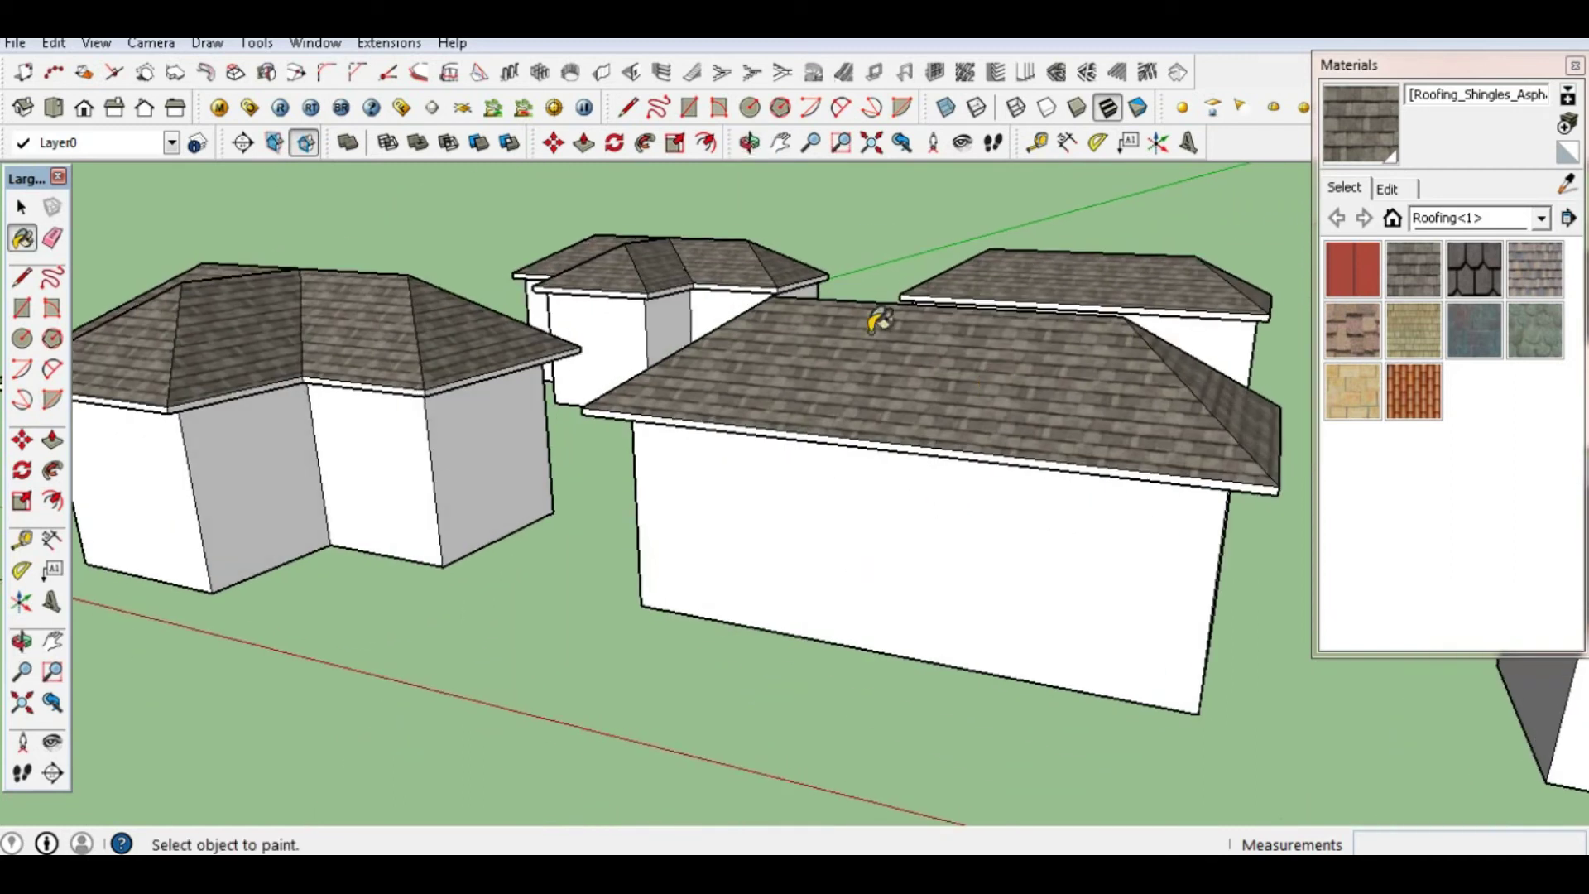
pyautogui.click(750, 143)
pyautogui.moveTo(1023, 454); pyautogui.dragTo(993, 414)
pyautogui.click(780, 142)
pyautogui.moveTo(1041, 504); pyautogui.dragTo(899, 503)
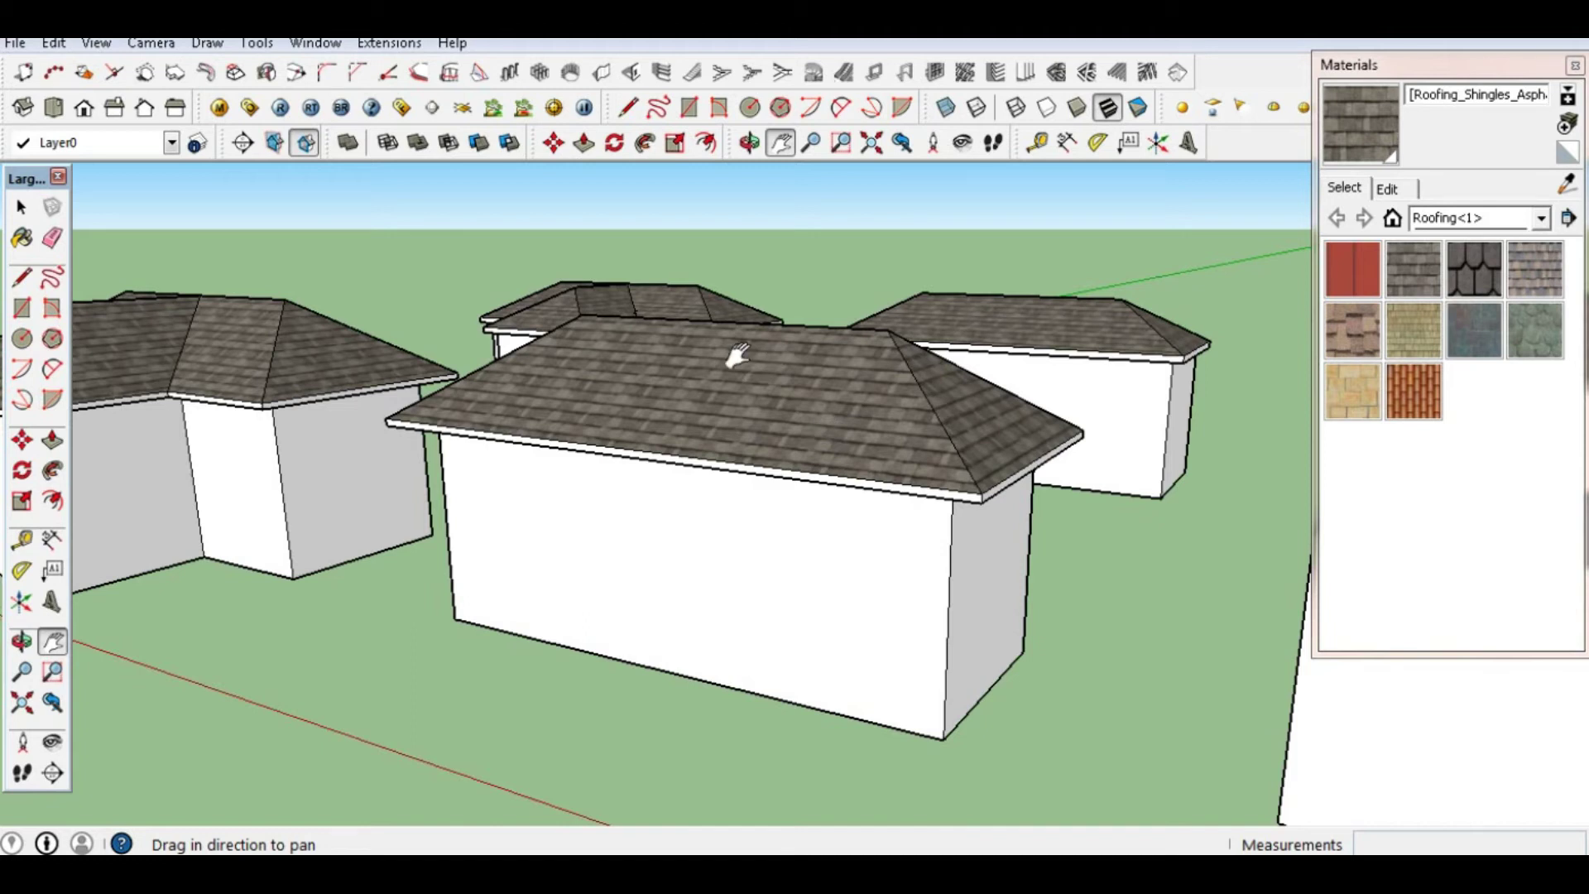
# Examine the unroofed L-shaped block alongside the finished hip-roofed houses from several sides
pyautogui.click(749, 143)
pyautogui.moveTo(828, 364); pyautogui.dragTo(811, 391)
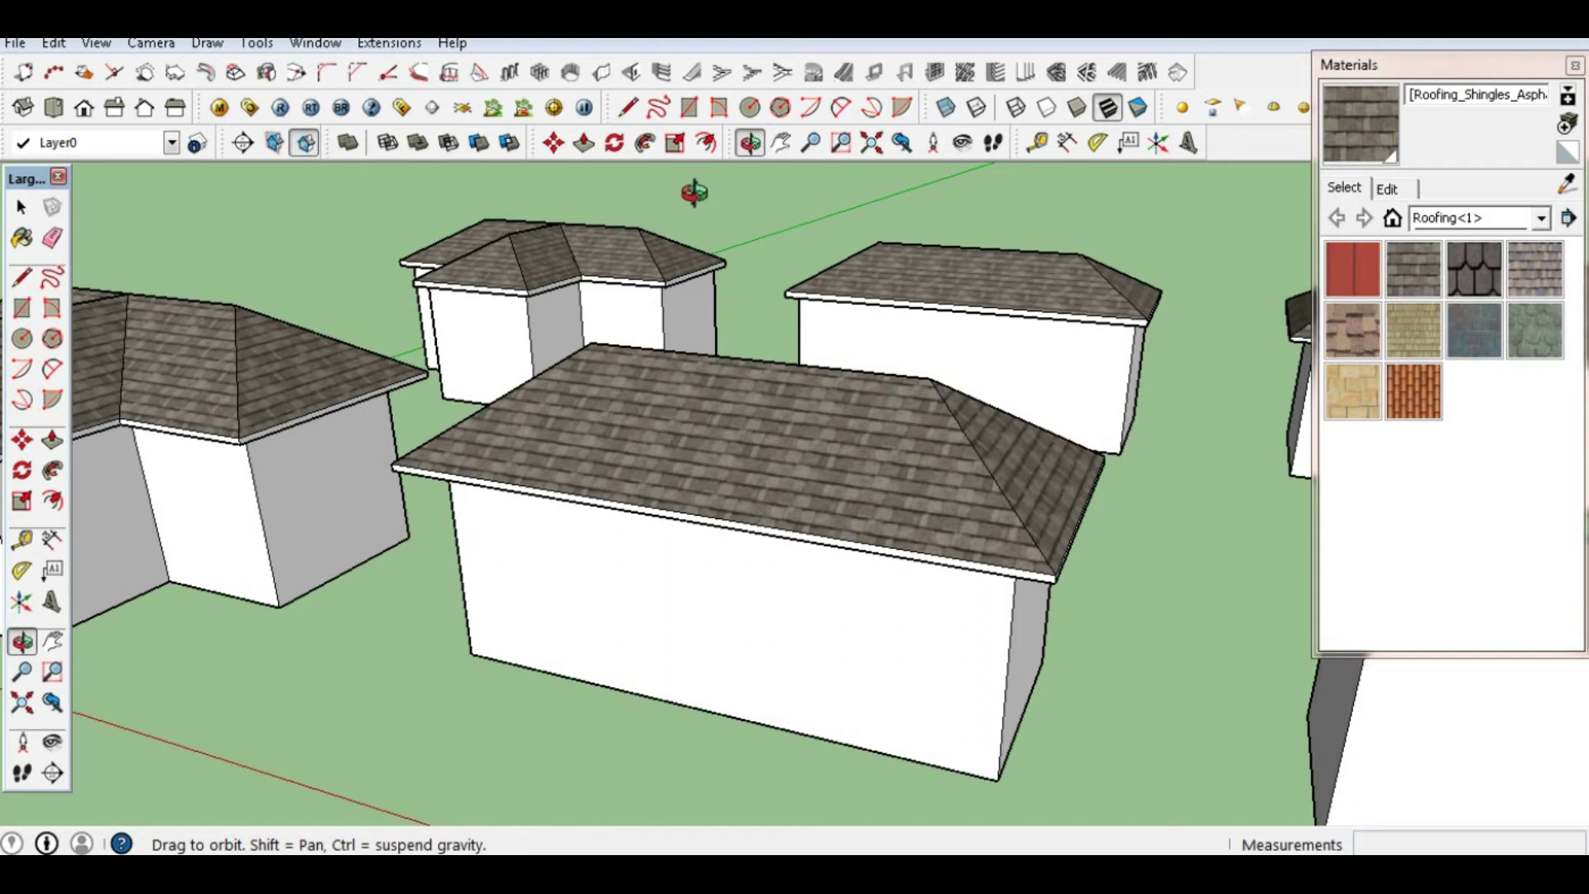
pyautogui.moveTo(825, 478); pyautogui.dragTo(720, 182)
pyautogui.click(781, 142)
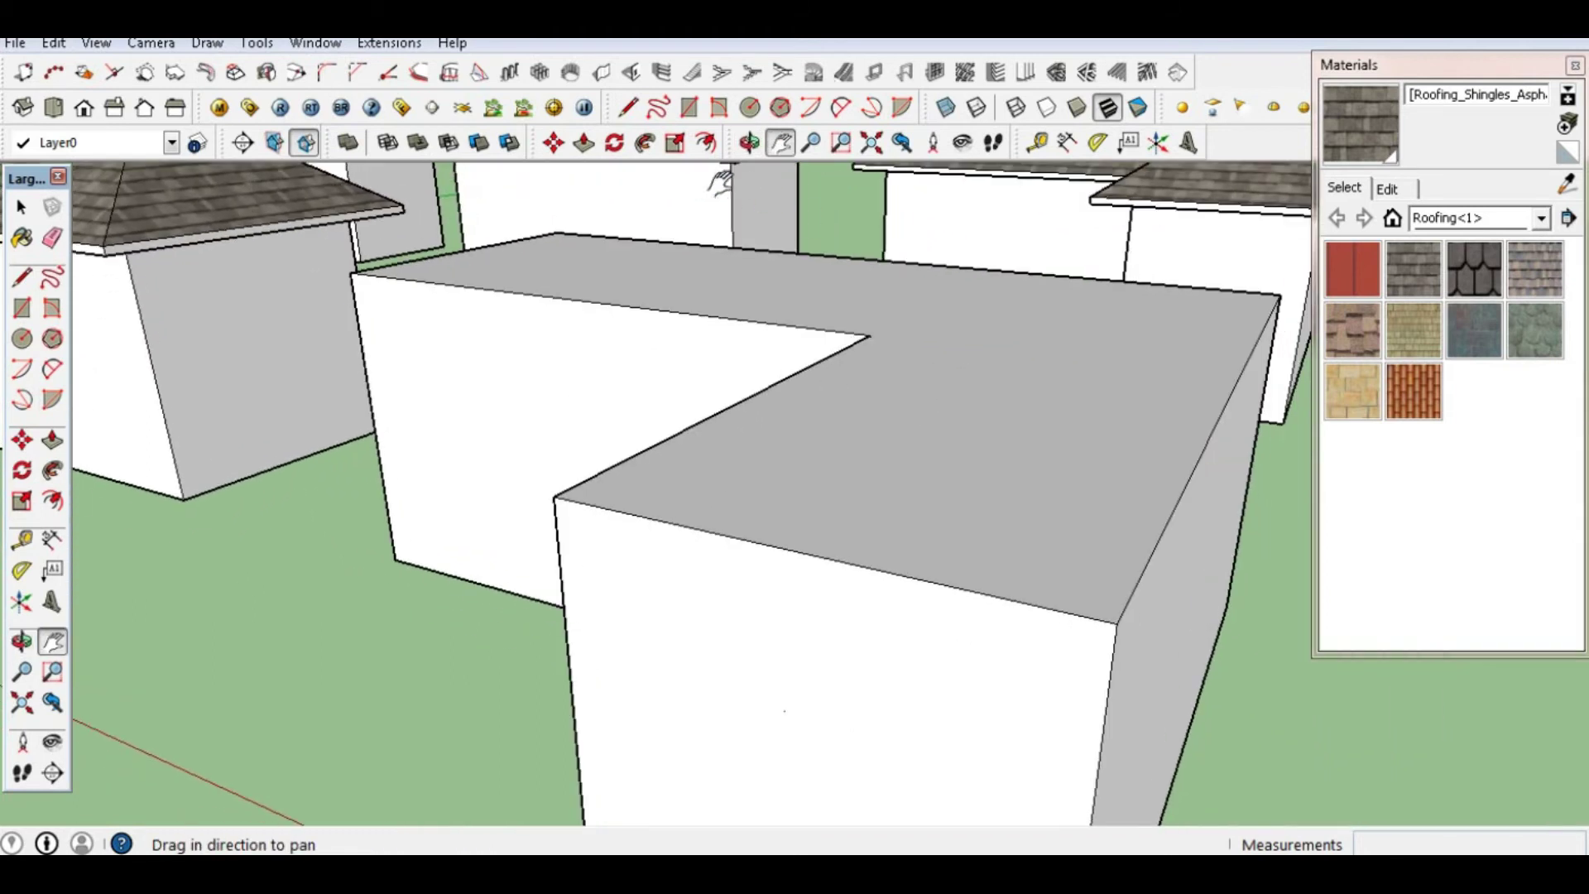
pyautogui.scroll(-5, 311, 544)
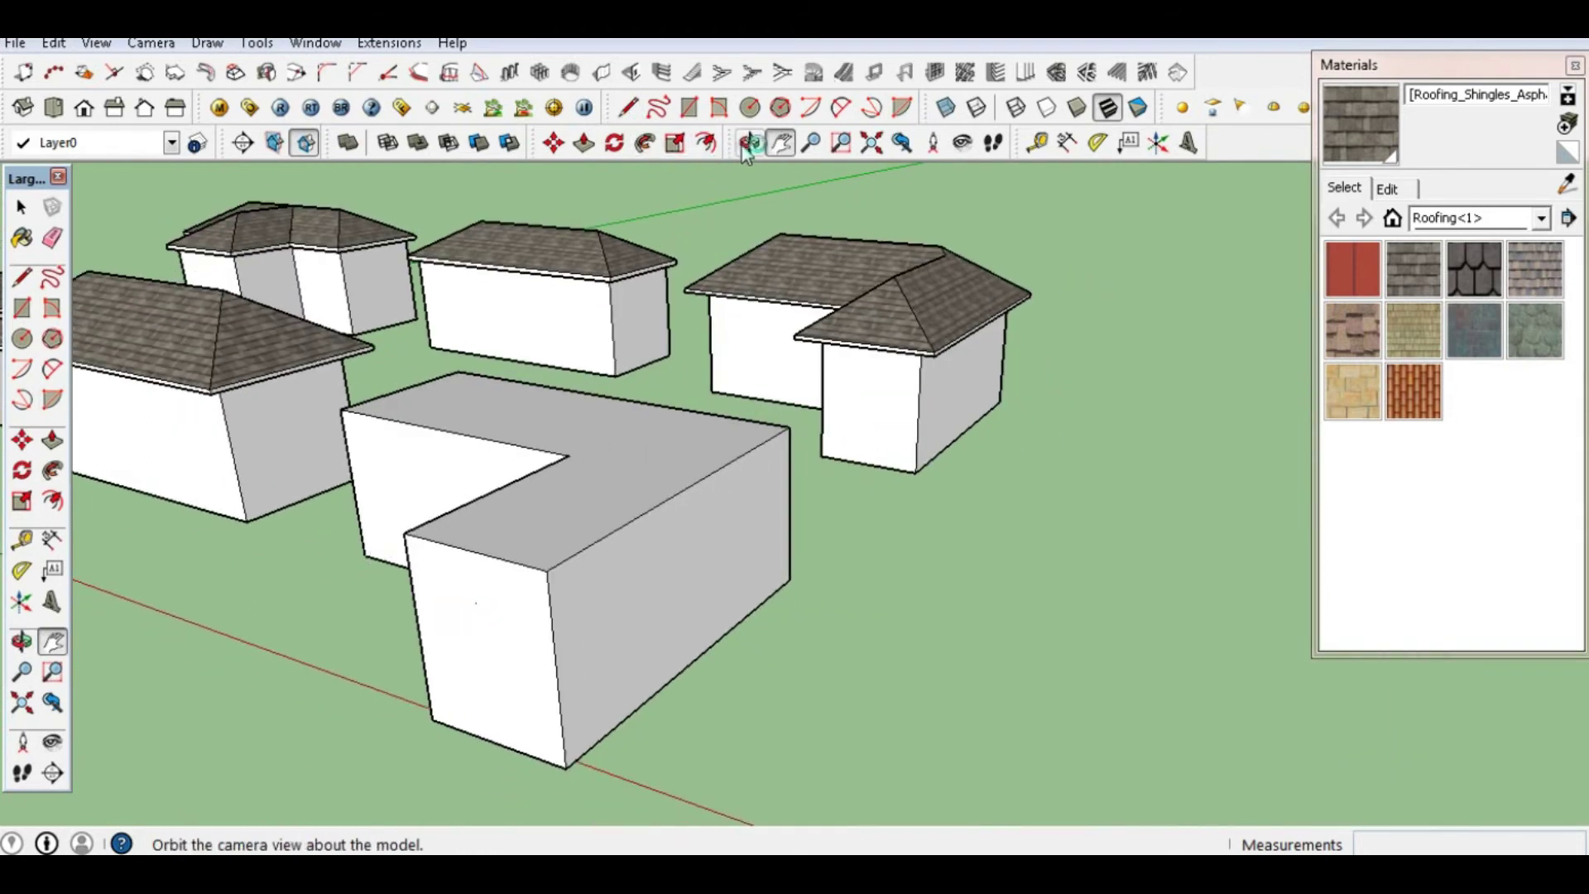
pyautogui.click(750, 142)
pyautogui.scroll(2, 680, 525)
pyautogui.moveTo(680, 525); pyautogui.dragTo(770, 440)
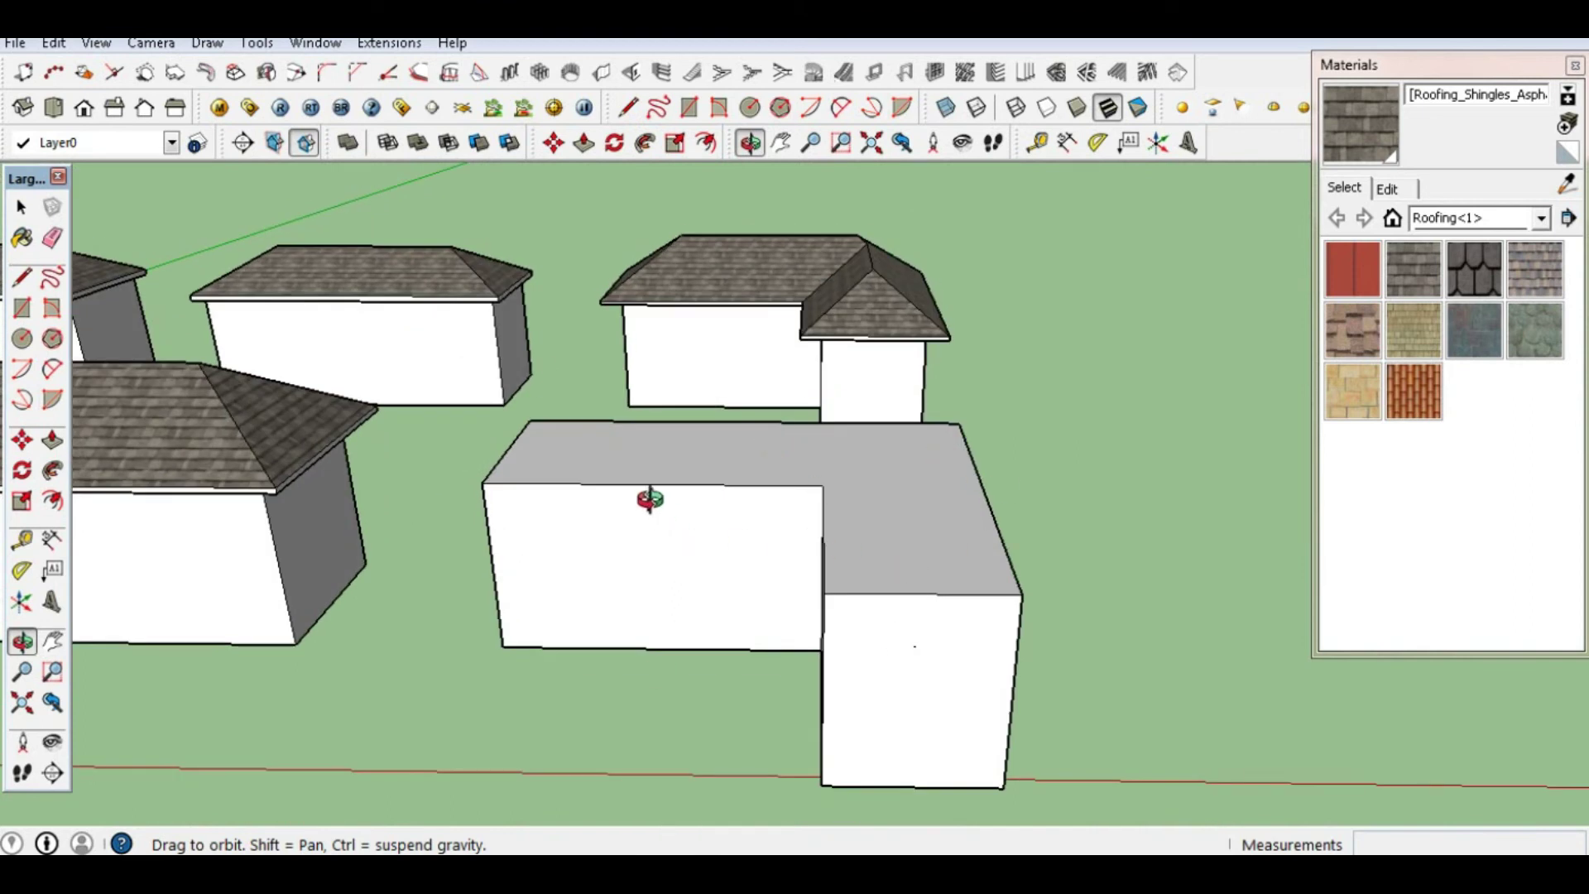
# Measure the end-wall widths of both wings of the L-shaped block without placing the dimensions
pyautogui.moveTo(646, 458); pyautogui.dragTo(853, 542)
pyautogui.click(50, 544)
pyautogui.click(648, 502)
pyautogui.click(721, 594)
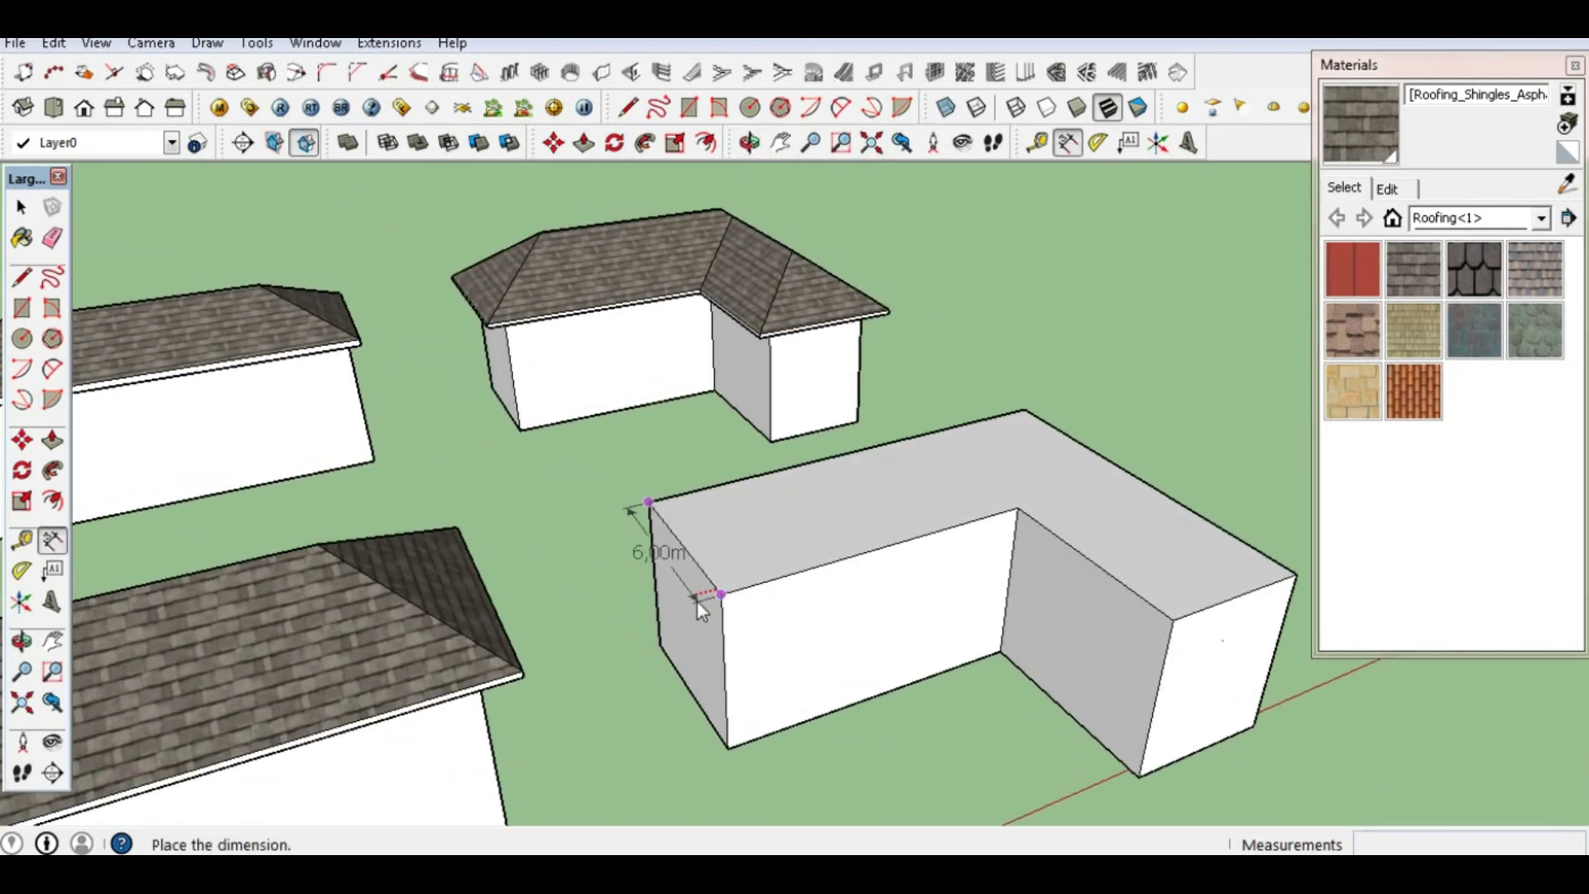
pyautogui.press('Escape')
pyautogui.click(1173, 620)
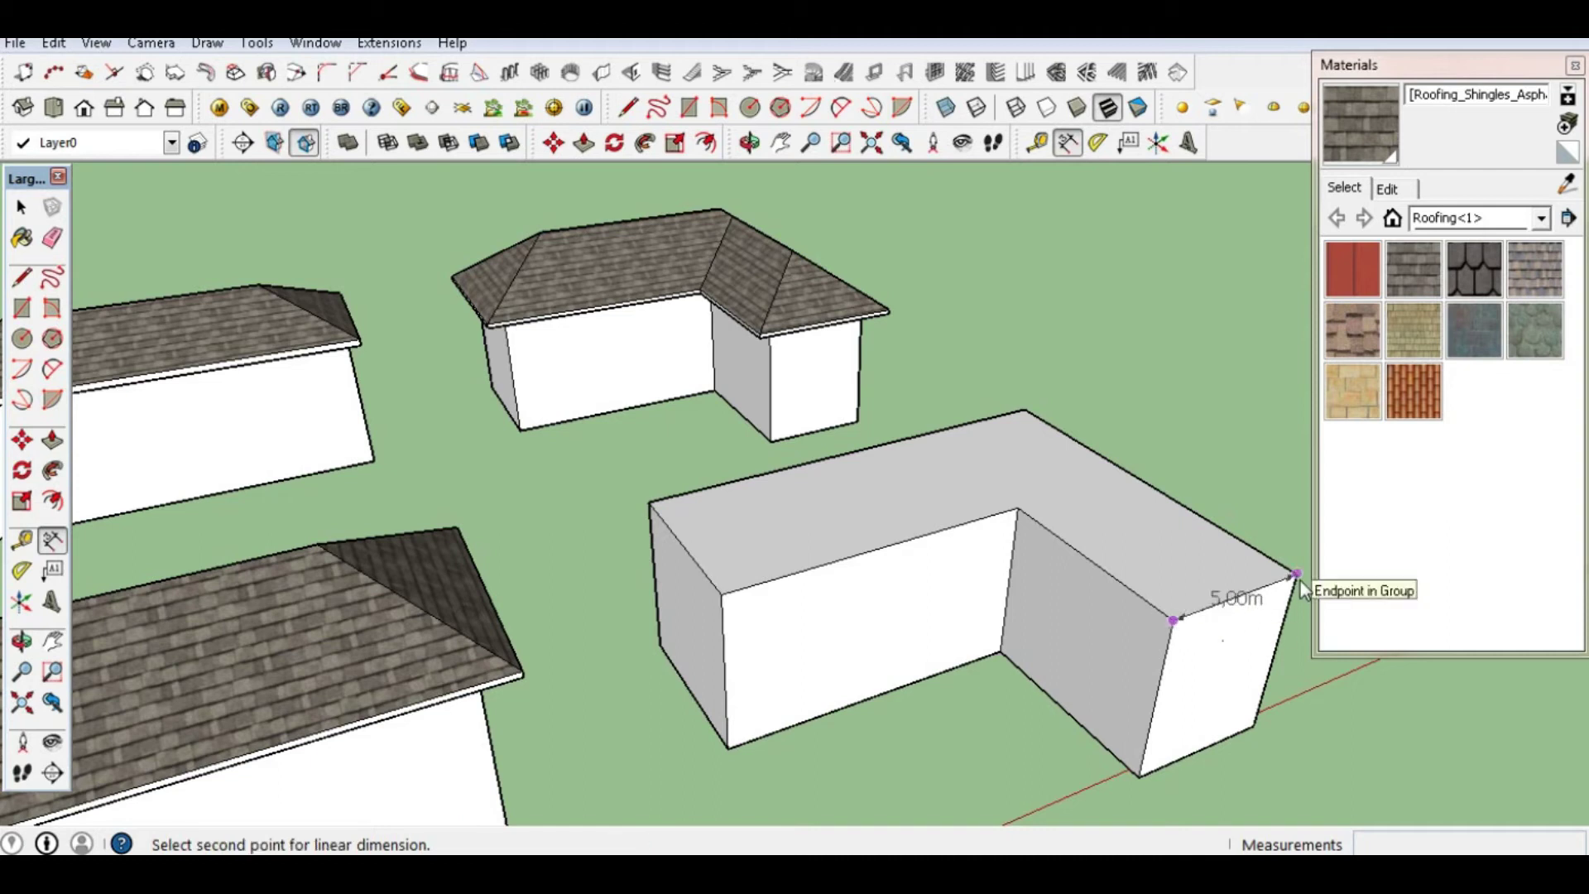
pyautogui.click(1300, 582)
pyautogui.press('Escape')
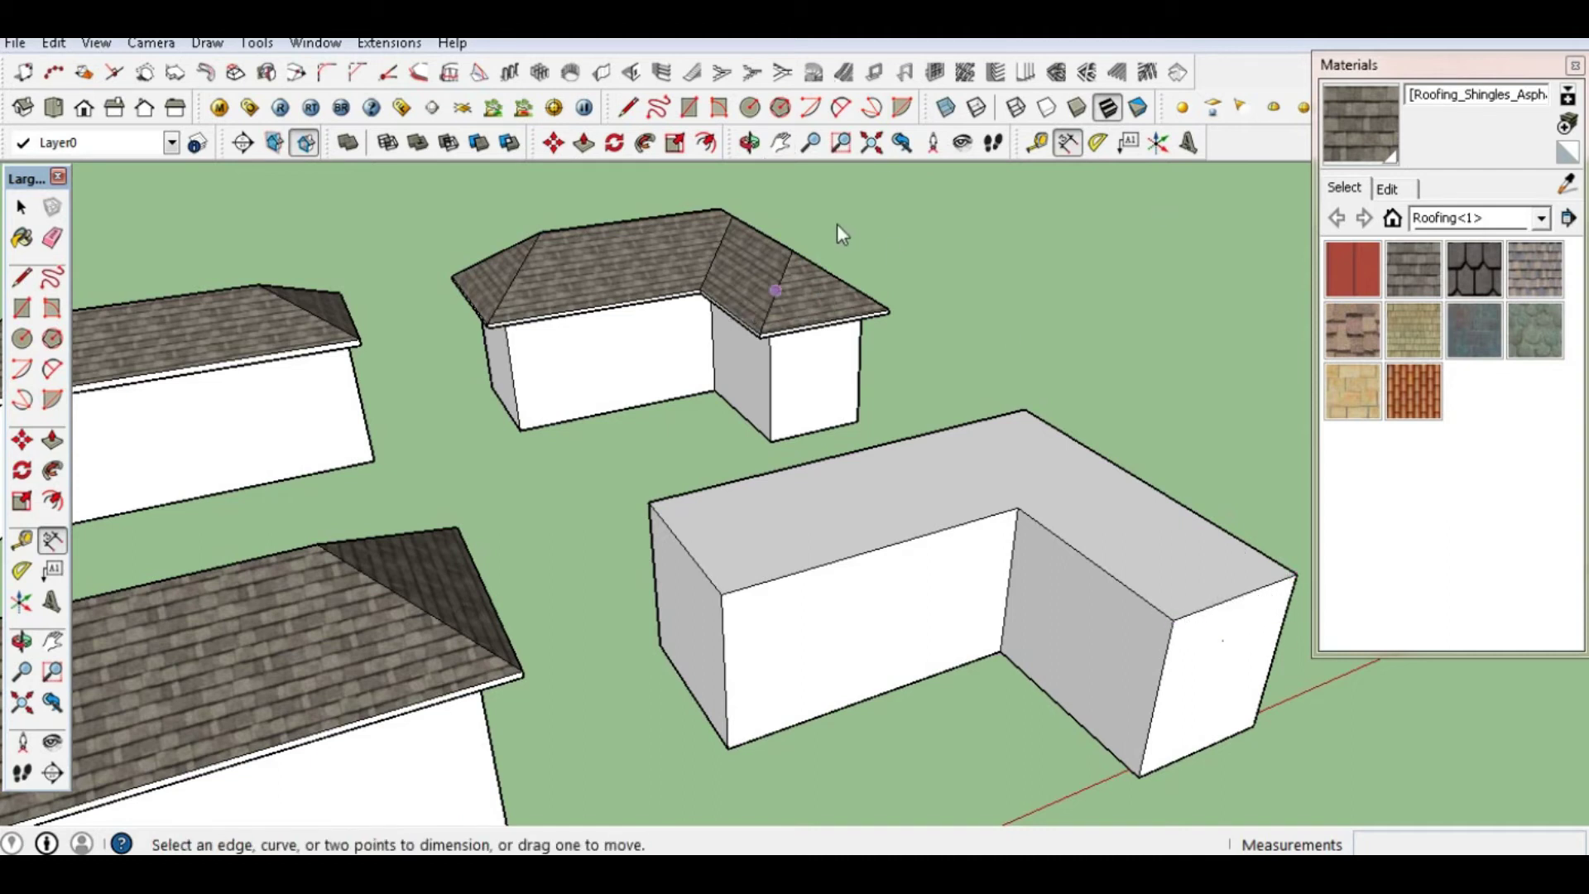
pyautogui.click(749, 142)
pyautogui.moveTo(828, 413); pyautogui.dragTo(851, 331)
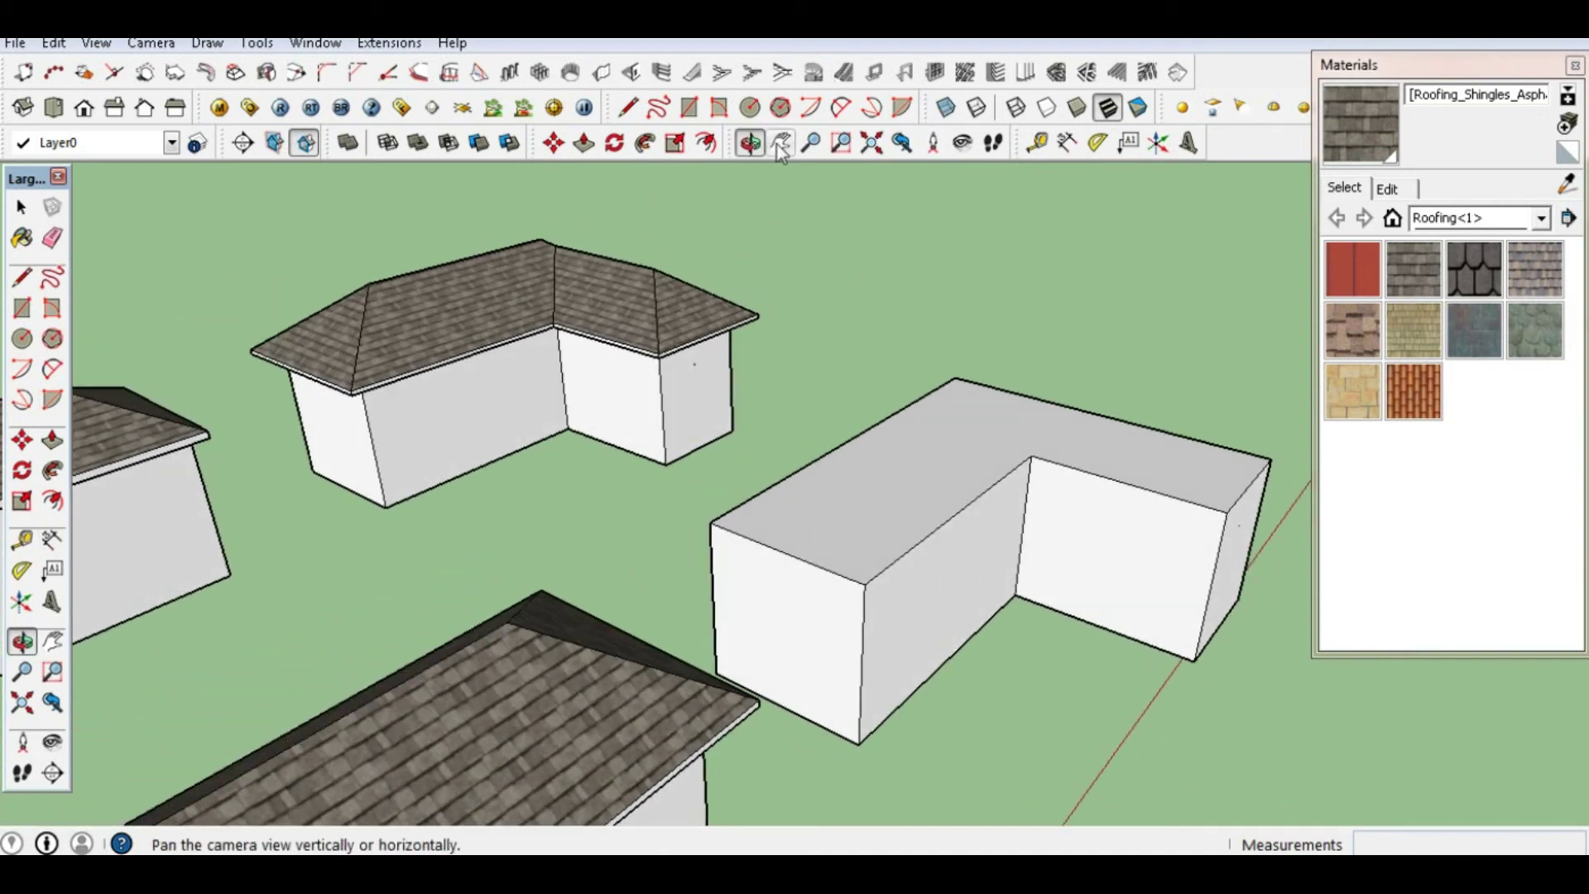
pyautogui.click(20, 206)
pyautogui.click(911, 465)
pyautogui.doubleClick(912, 465)
pyautogui.click(912, 464)
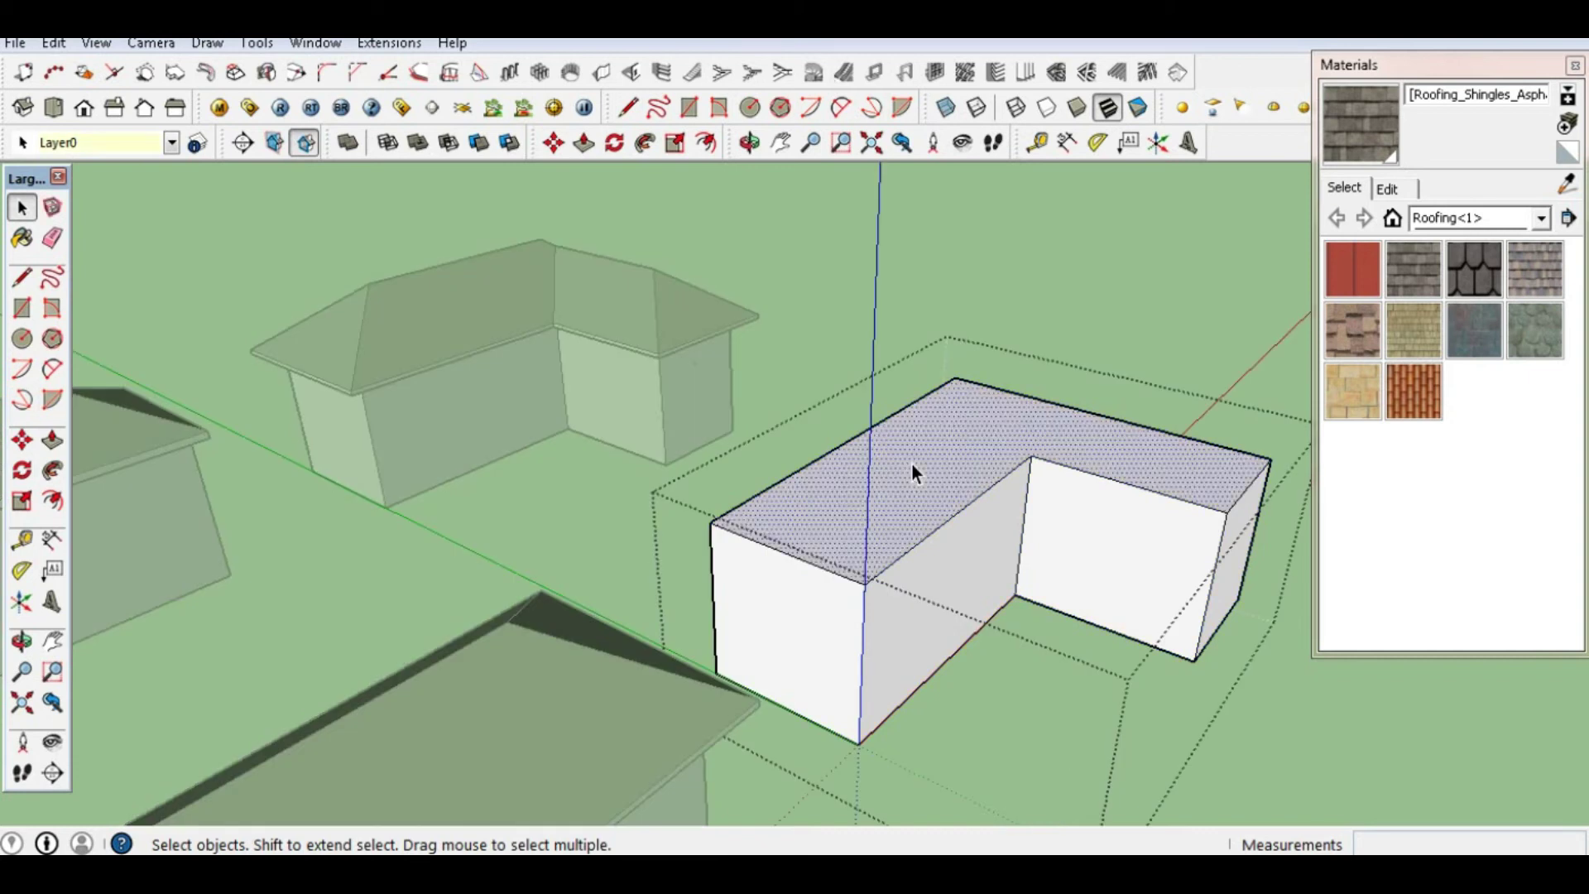
pyautogui.click(977, 295)
# Explode the L-shaped block's group into loose geometry
pyautogui.click(941, 470)
pyautogui.rightClick(941, 469)
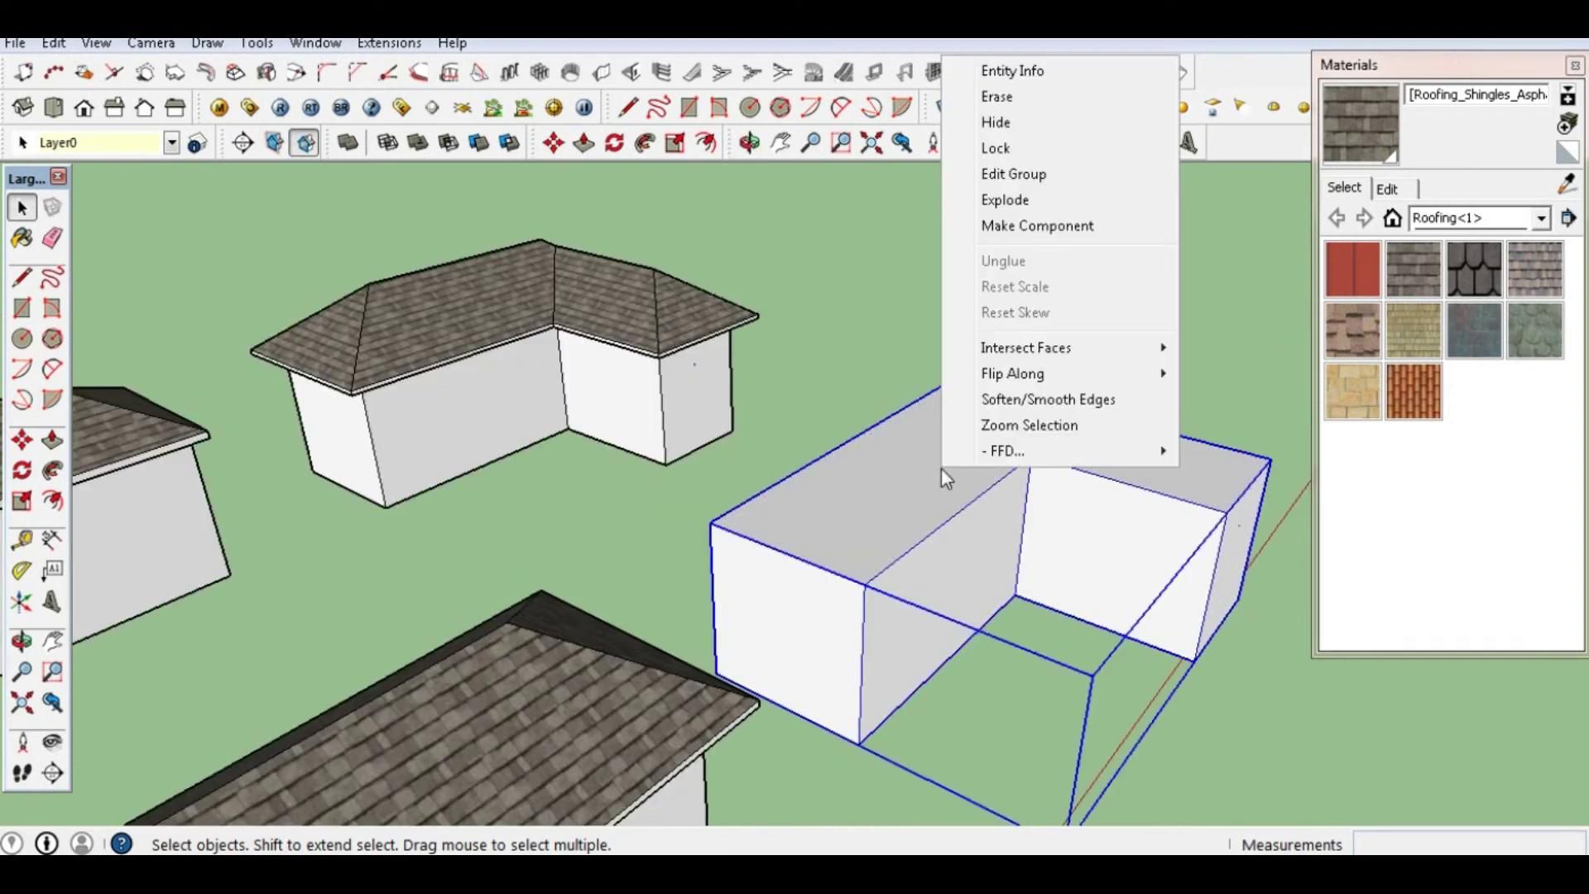
pyautogui.click(991, 200)
pyautogui.click(940, 445)
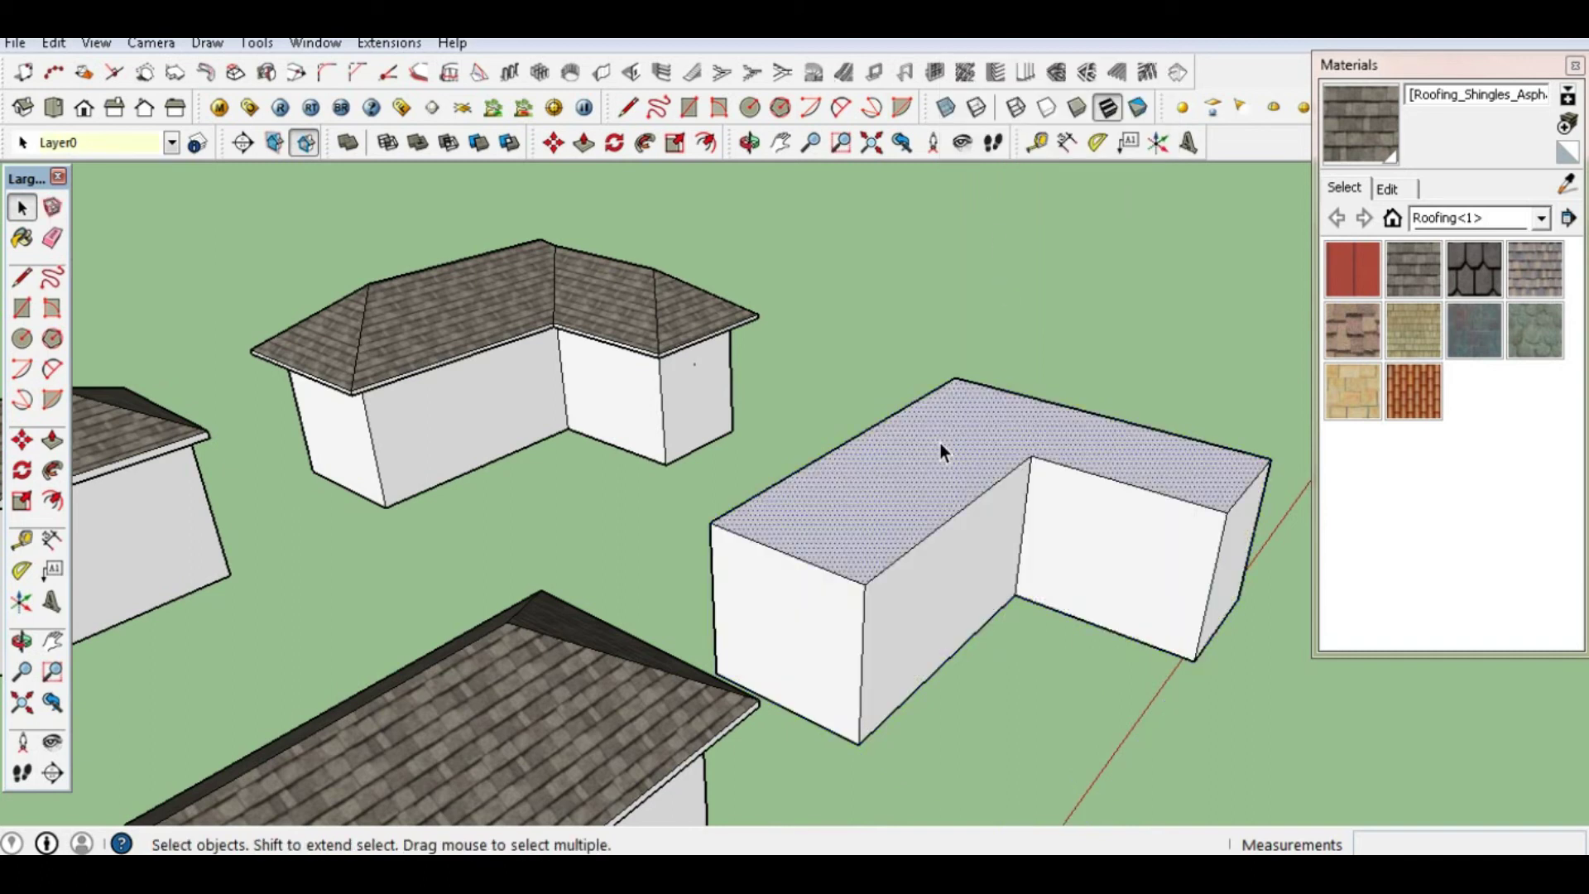
pyautogui.tripleClick(940, 443)
pyautogui.click(996, 326)
# Make a new group from all connected faces and edges of the L-shaped block
pyautogui.click(966, 439)
pyautogui.keyDown('shift'); pyautogui.click(975, 422); pyautogui.keyUp('shift')
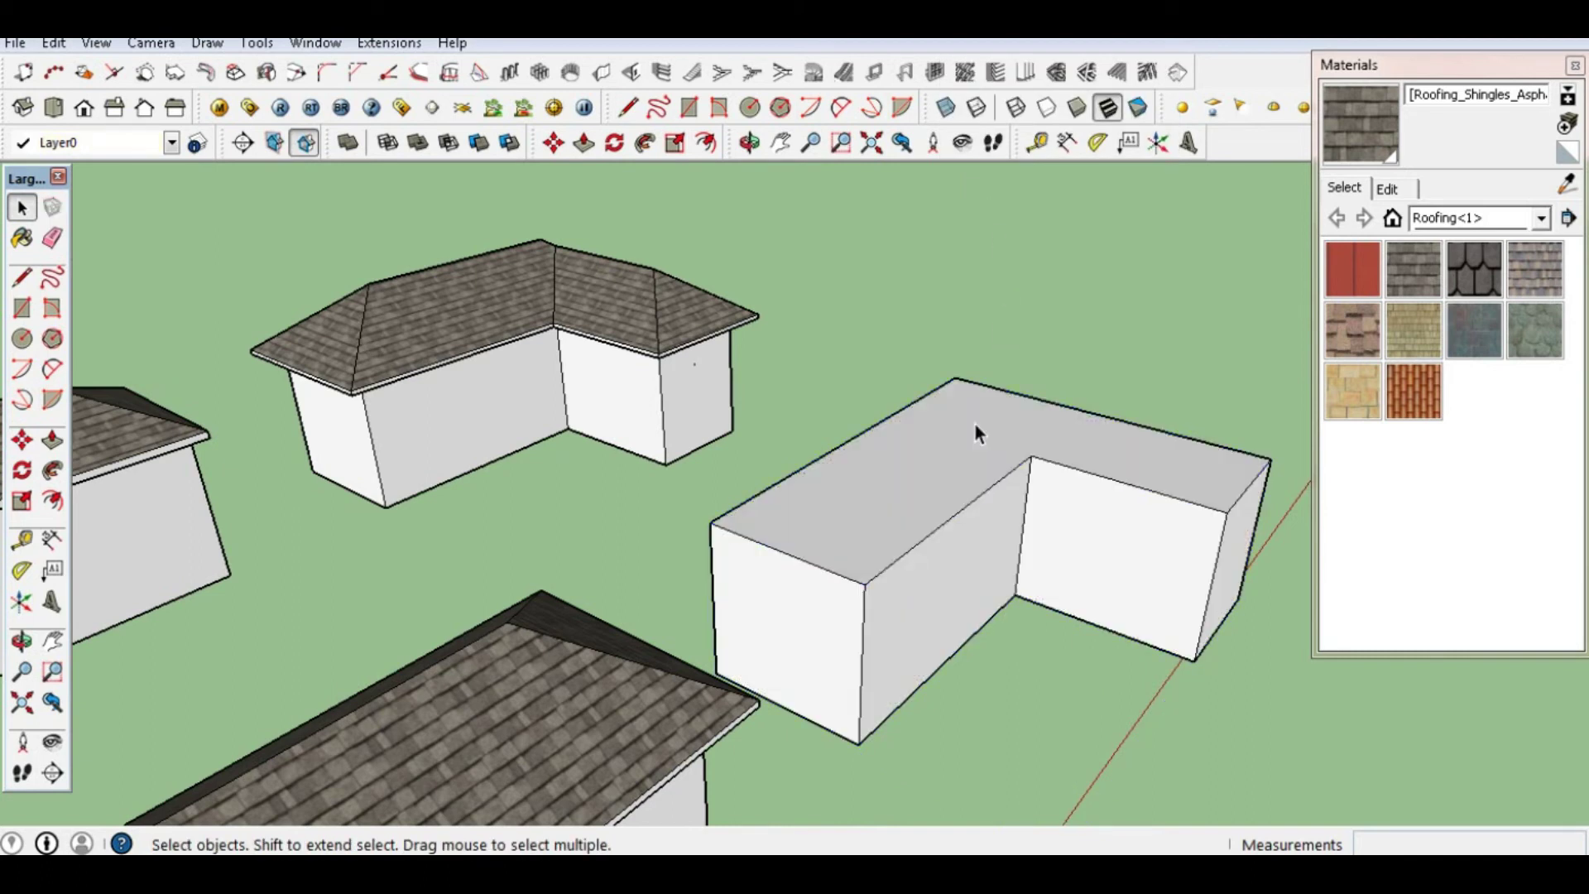
pyautogui.tripleClick(965, 447)
pyautogui.rightClick(953, 440)
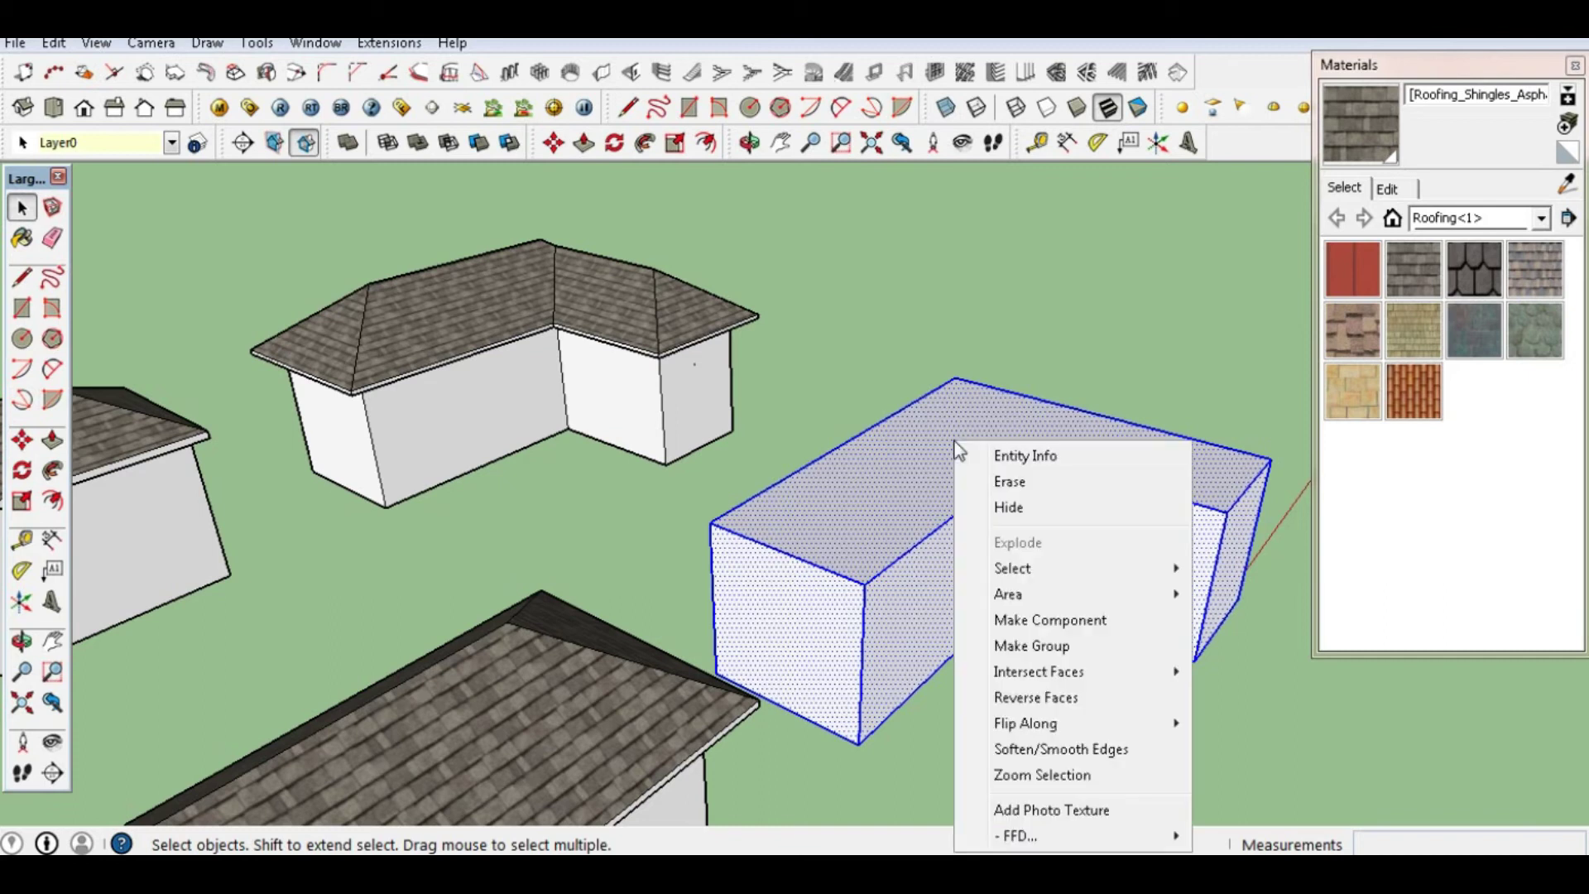
pyautogui.click(1026, 647)
pyautogui.click(1075, 362)
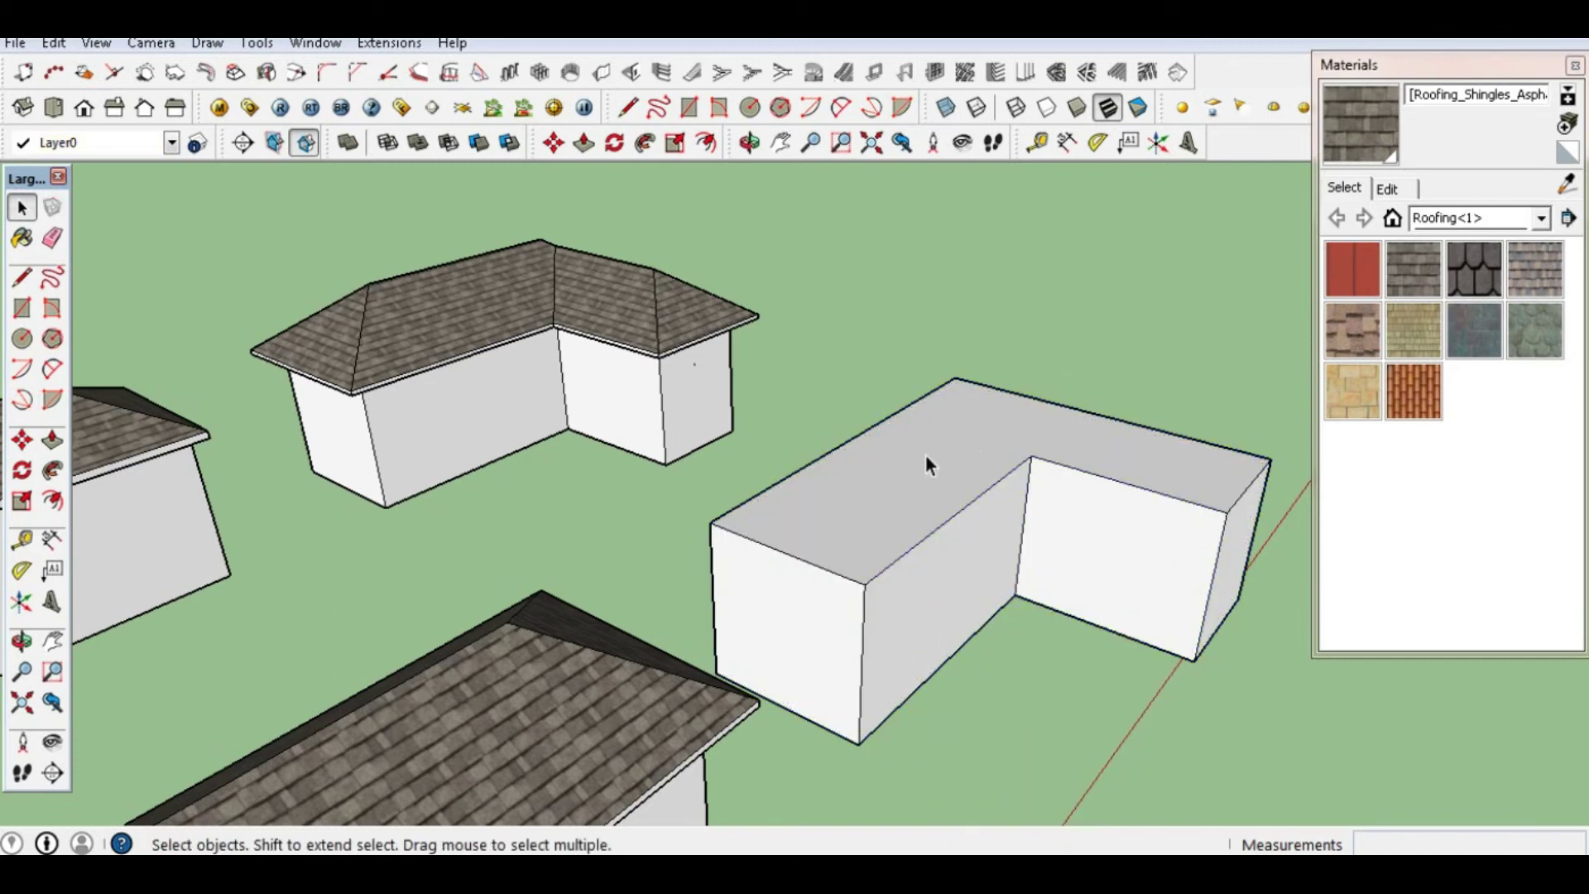
# Copy the top face from inside the L-shaped block's group and paste it in place outside the group
pyautogui.doubleClick(927, 464)
pyautogui.click(926, 458)
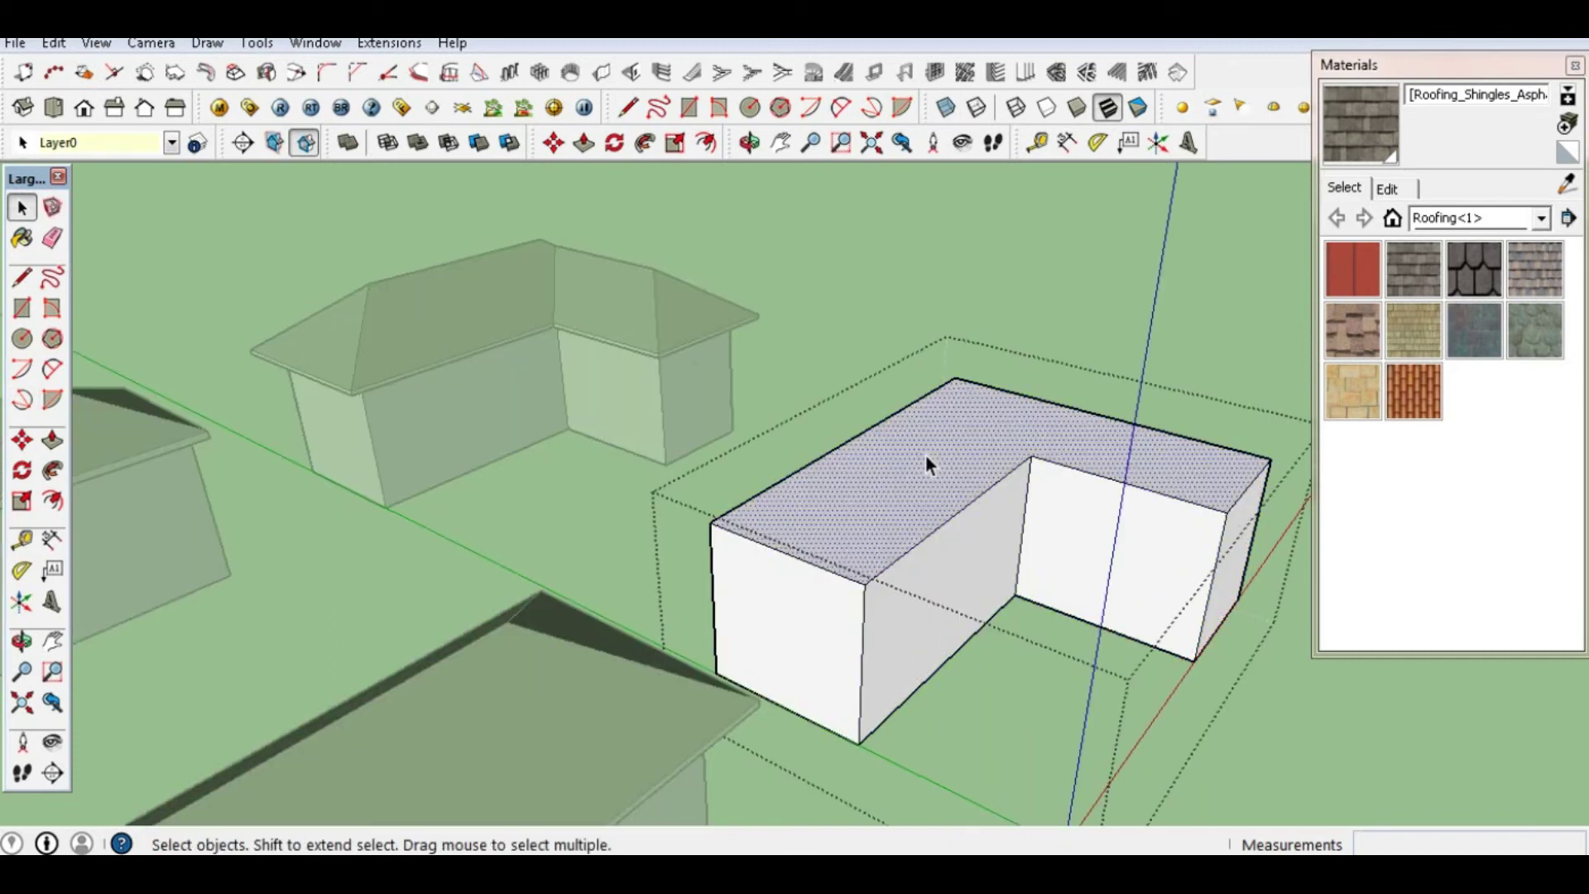
pyautogui.click(1015, 300)
pyautogui.click(54, 43)
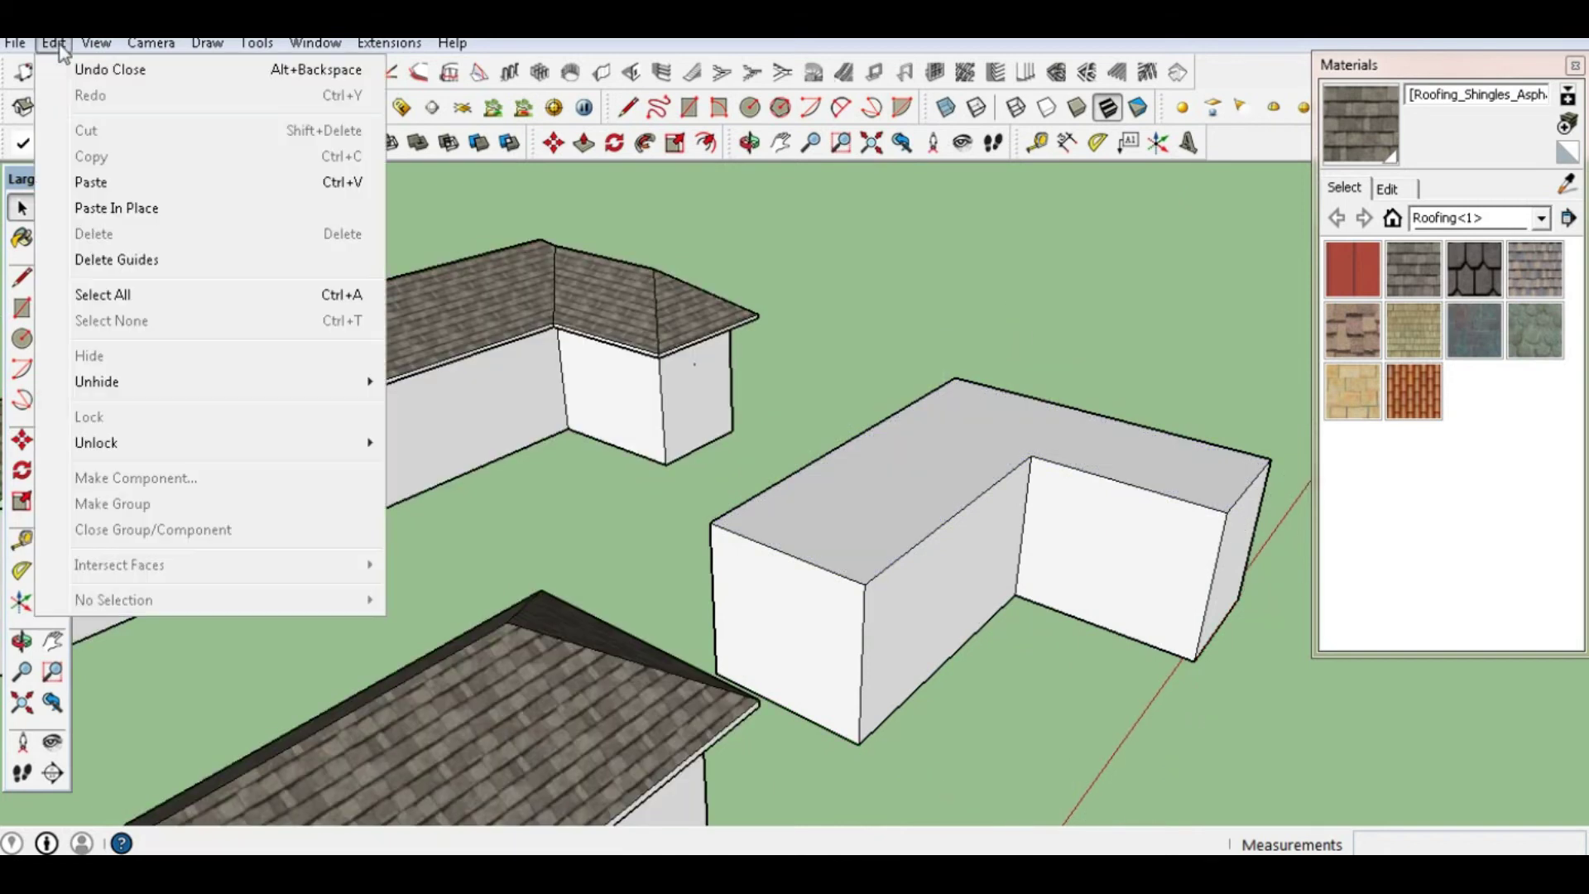
pyautogui.click(106, 205)
pyautogui.click(1203, 294)
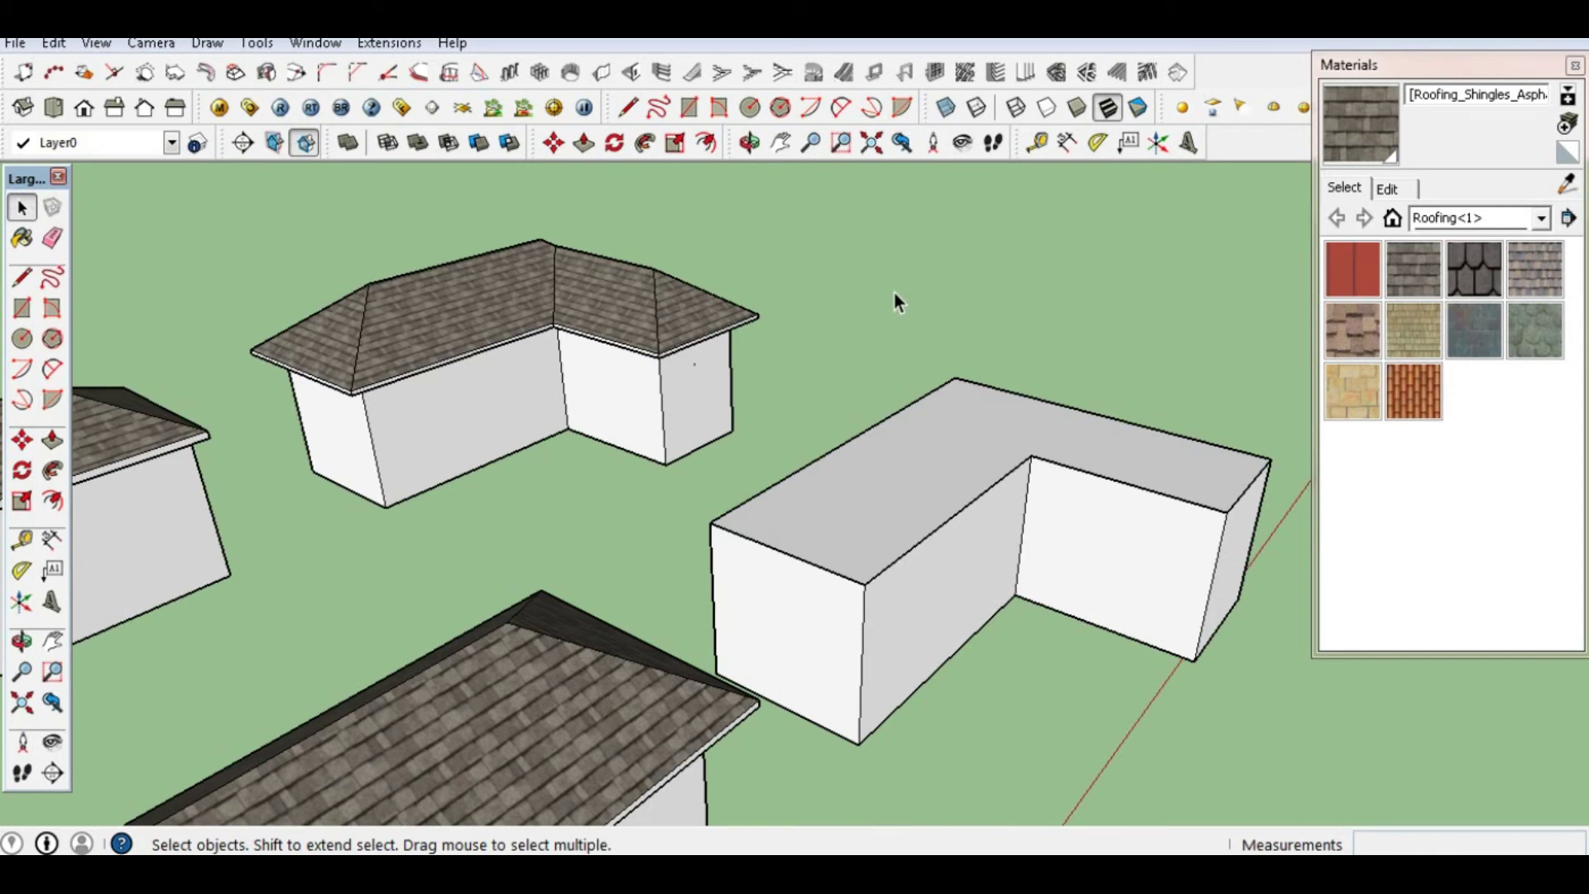
# Push/Pull the pasted L-shaped face up 0.2 m to form the roof slab
pyautogui.click(583, 142)
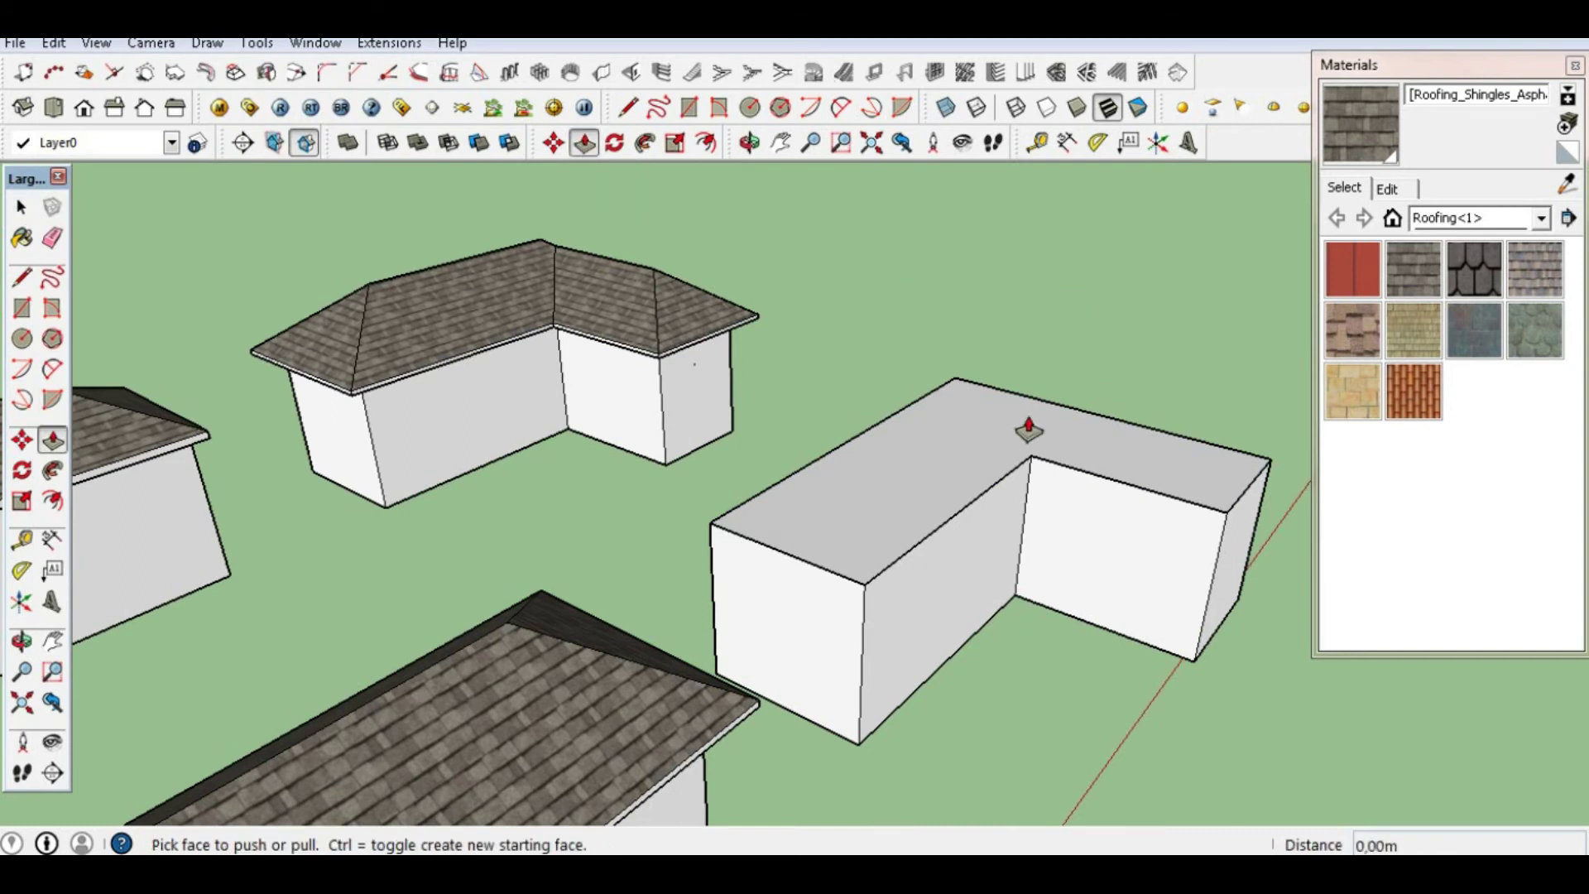
pyautogui.click(1009, 418)
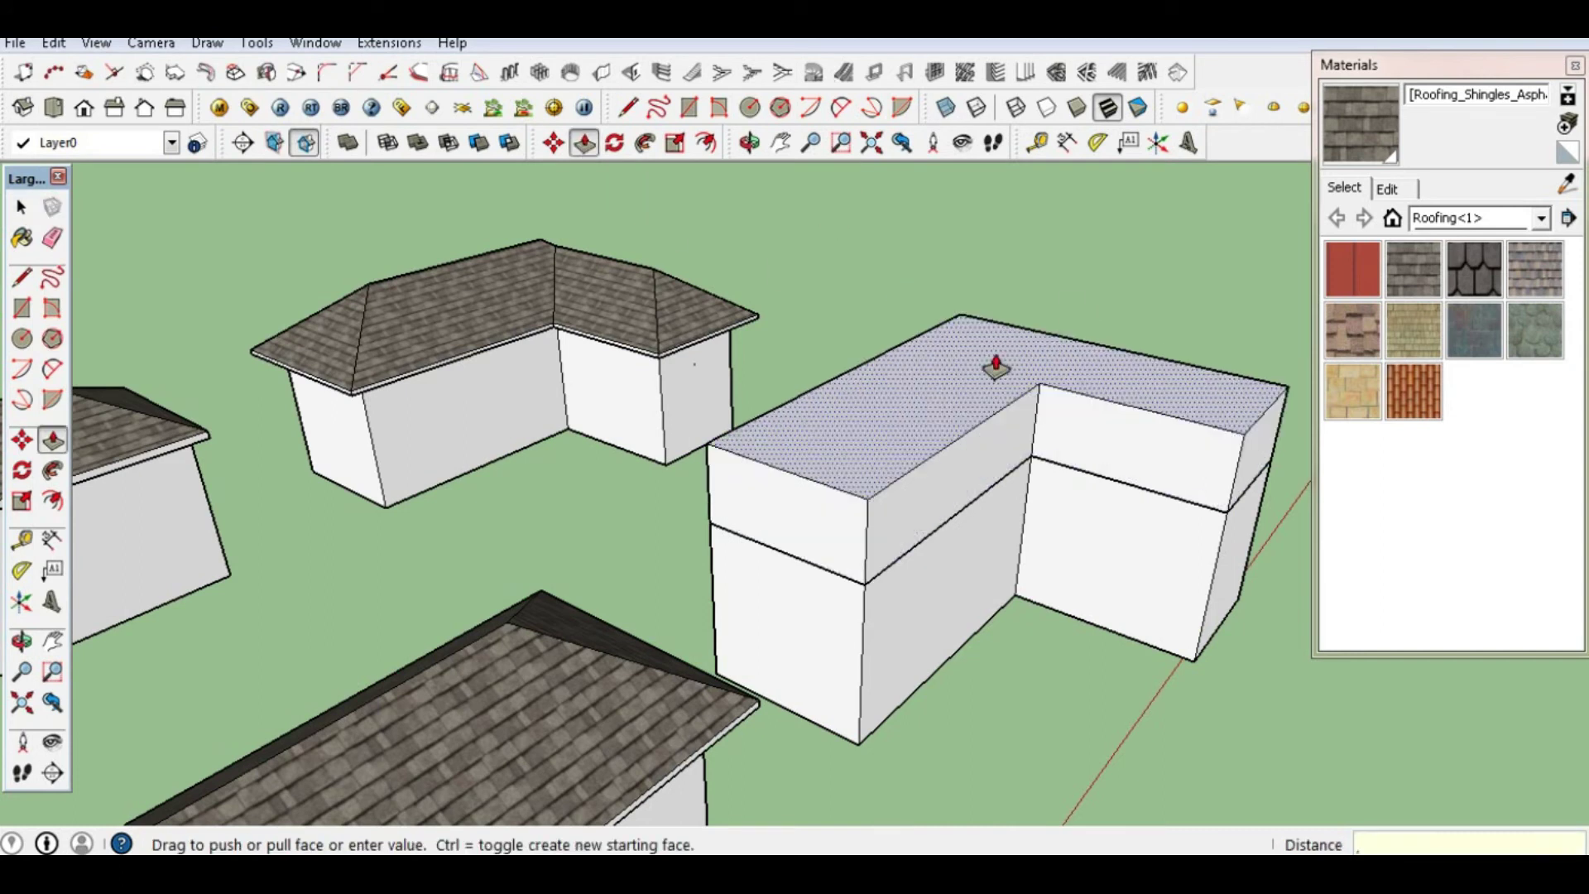
pyautogui.write(',2')
pyautogui.press('Return')
pyautogui.press('space')
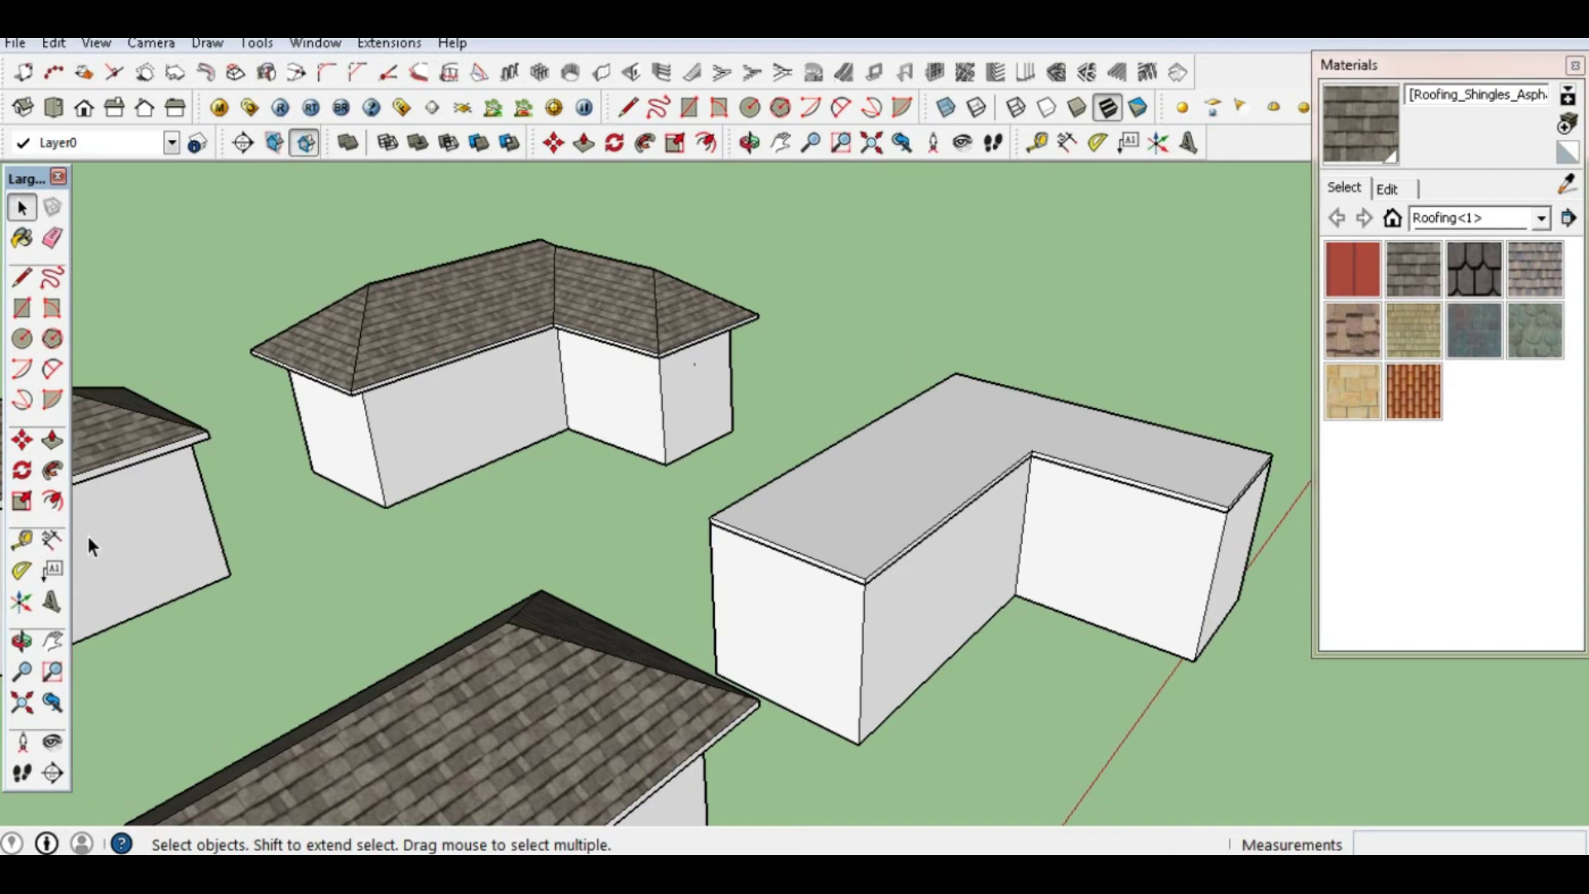
# Extend the slab 1 m beyond the end wall and inner side wall of the 6 m wide wing
pyautogui.click(584, 142)
pyautogui.click(814, 569)
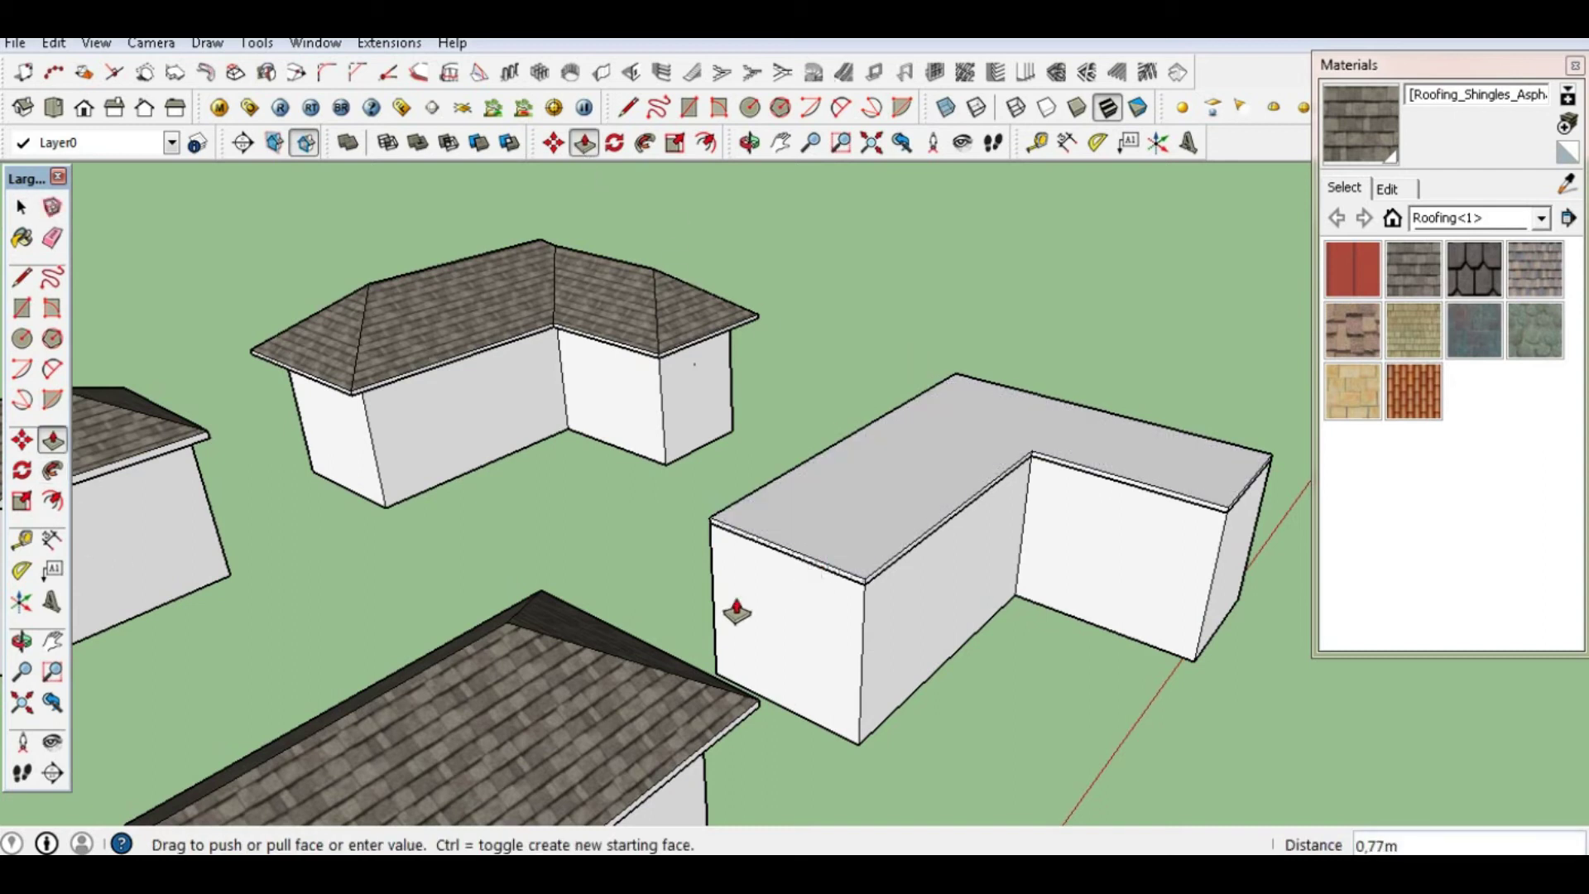
pyautogui.press('Return')
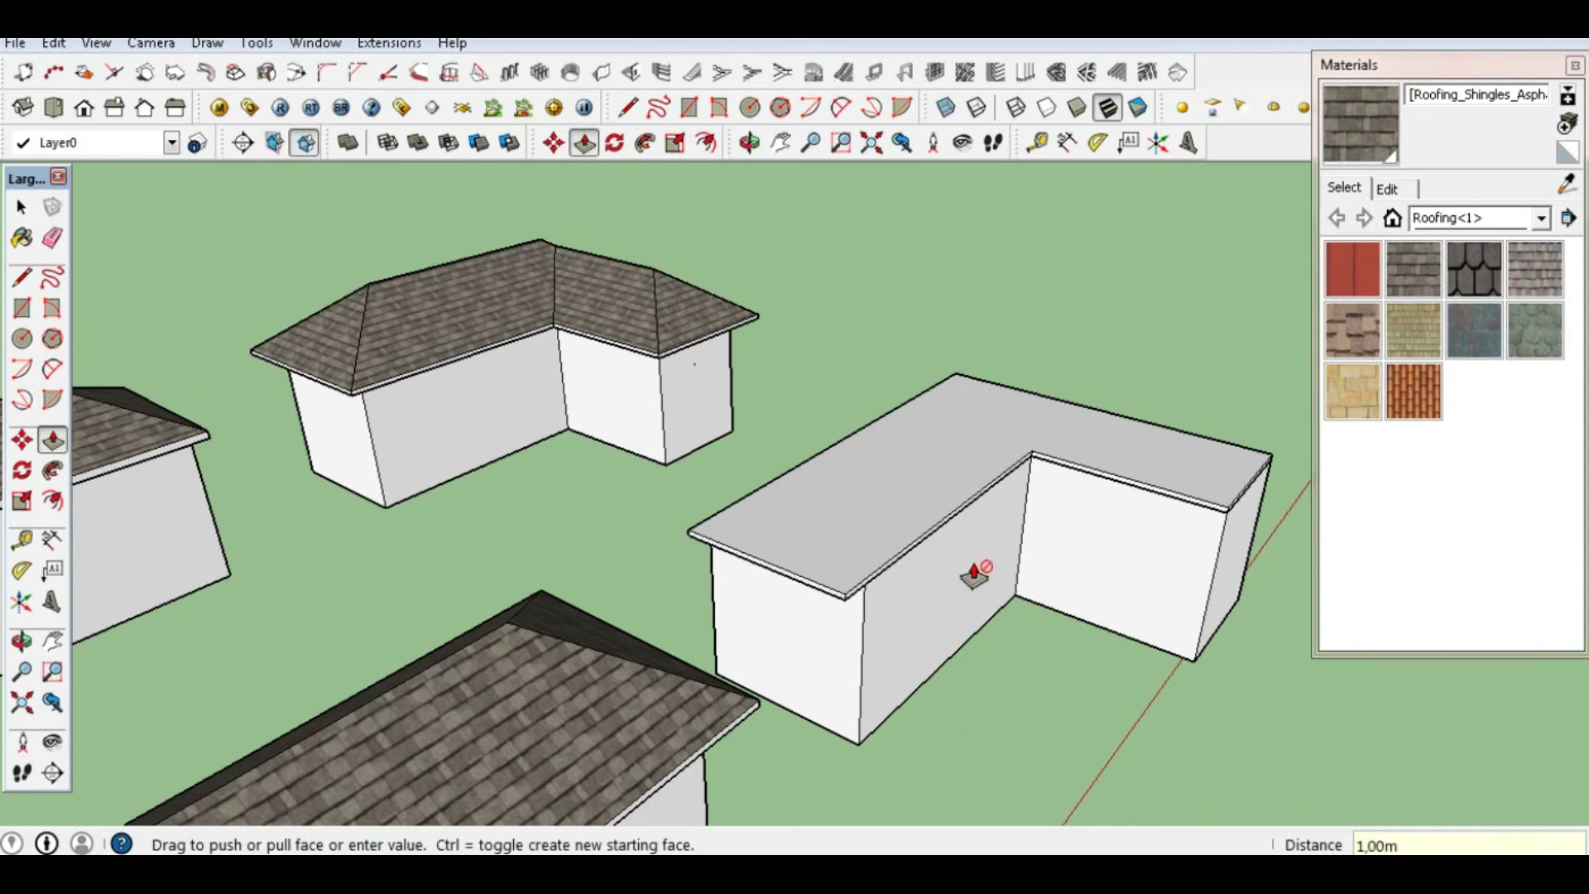
pyautogui.doubleClick(923, 540)
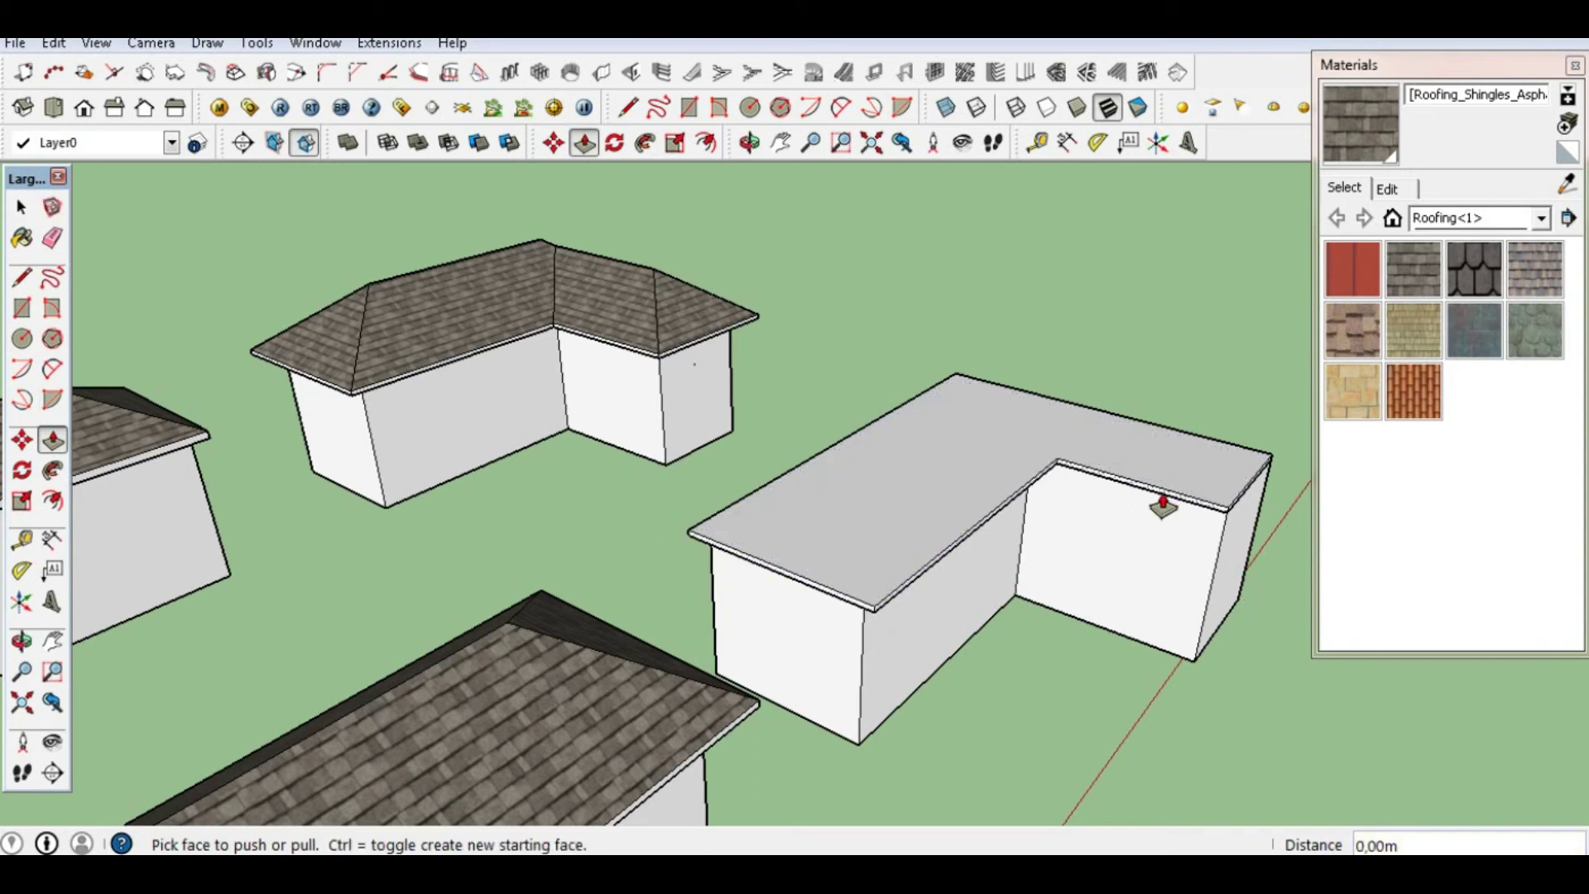
# Extend the slab by the same 1 m beyond the inner side and end walls of the 5 m wide wing
pyautogui.click(750, 142)
pyautogui.moveTo(977, 464); pyautogui.dragTo(931, 488)
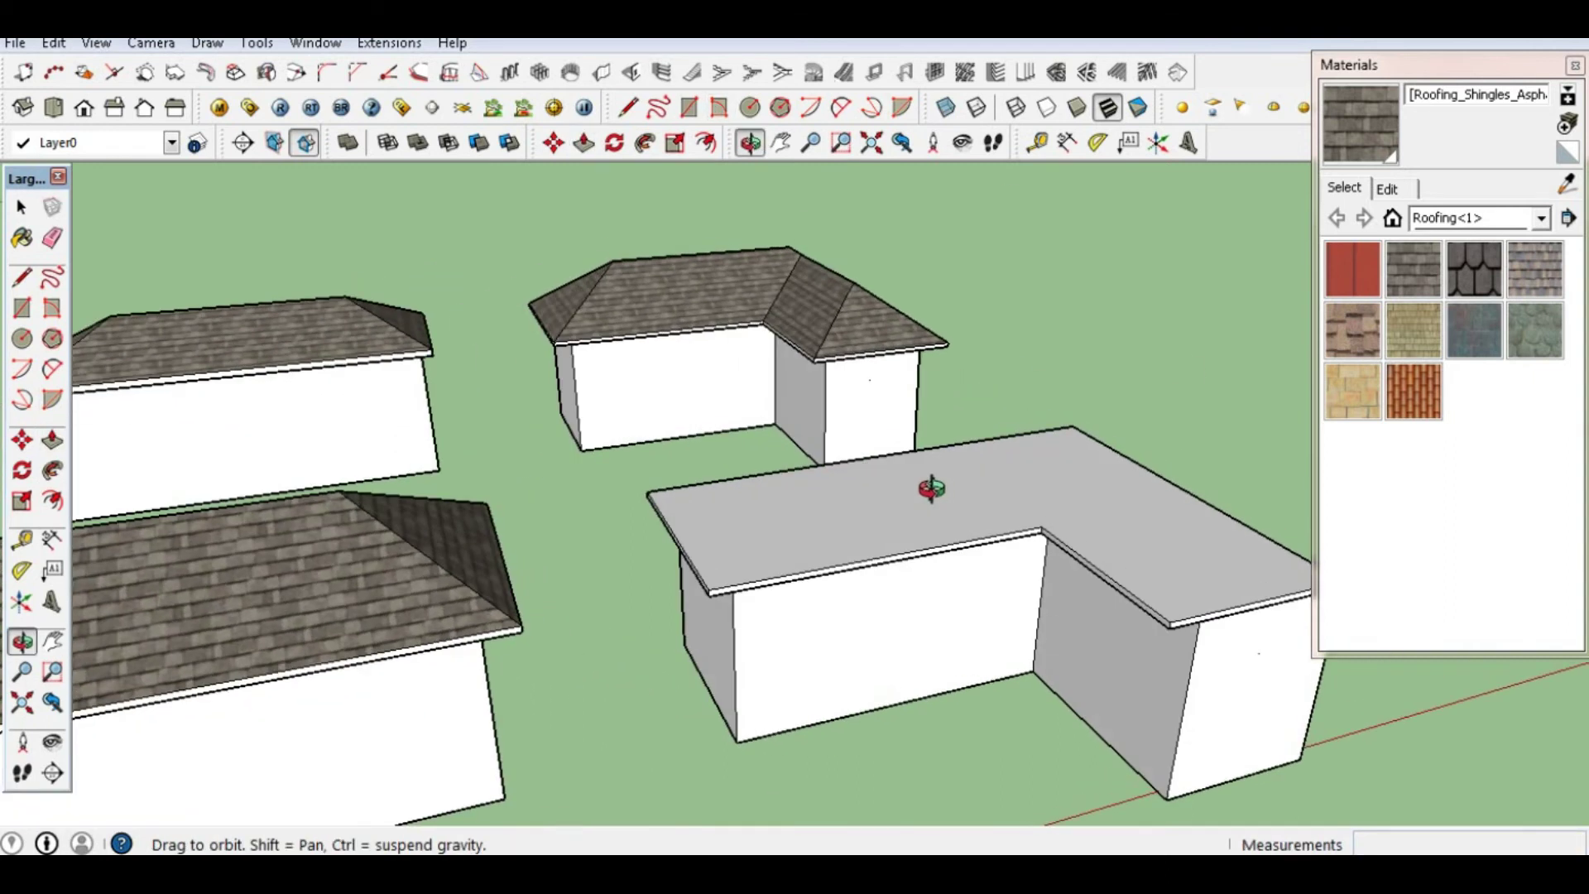
pyautogui.press('p')
pyautogui.doubleClick(1214, 628)
# Extend the slab's remaining outer edges by the same 1 m to complete the overhang around the L-shaped block
pyautogui.click(778, 145)
pyautogui.moveTo(1039, 534); pyautogui.dragTo(556, 567)
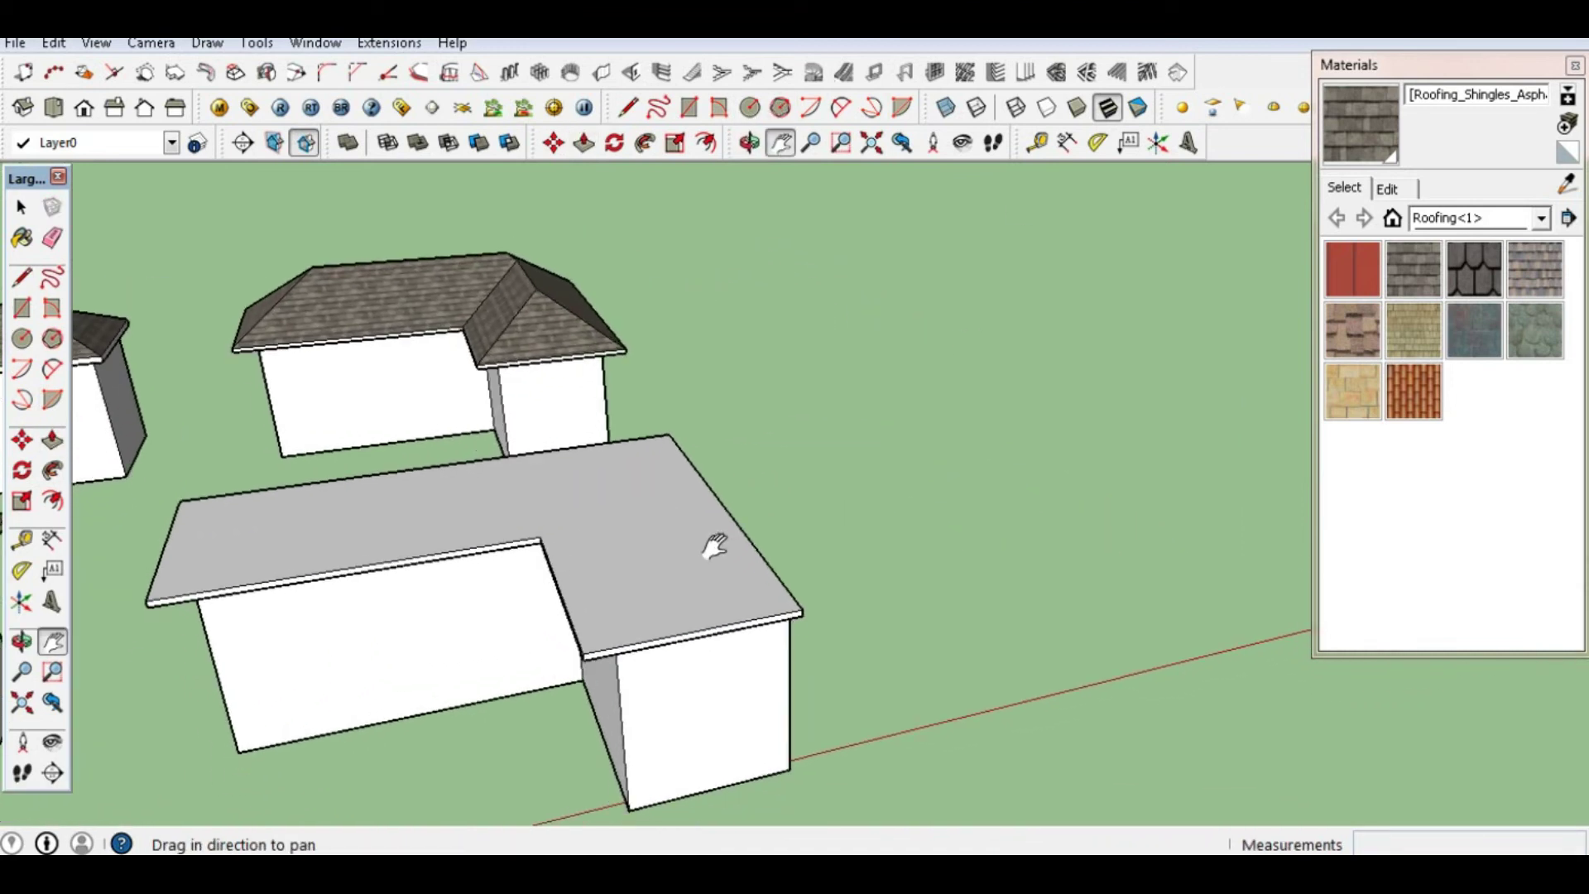
pyautogui.click(749, 142)
pyautogui.moveTo(687, 562); pyautogui.dragTo(367, 699)
pyautogui.press('p')
pyautogui.moveTo(643, 570); pyautogui.dragTo(721, 563)
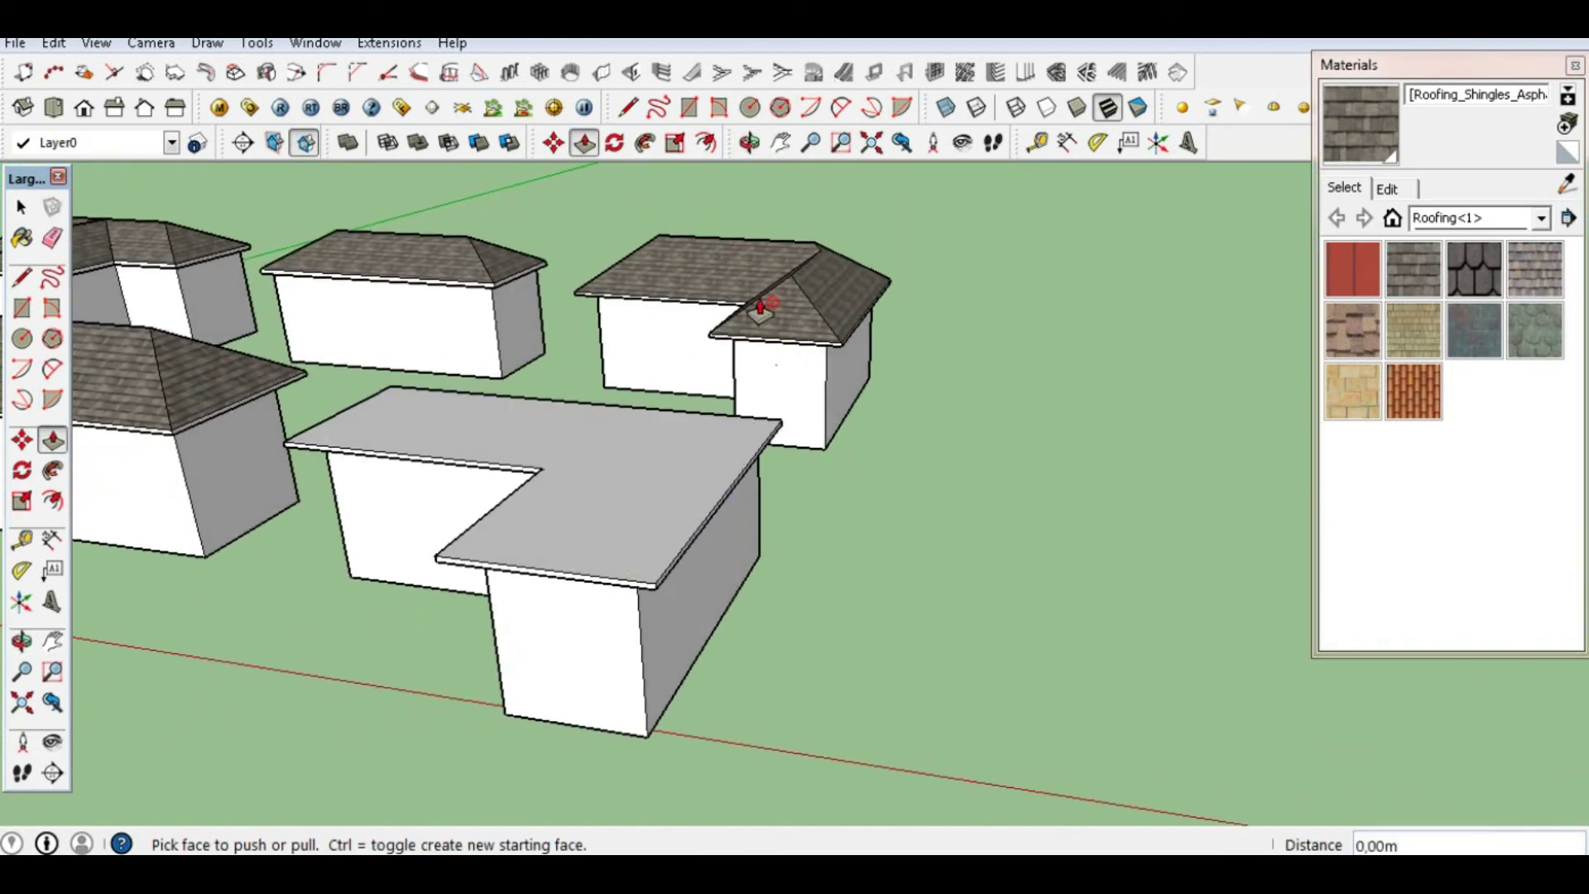
pyautogui.click(750, 142)
pyautogui.moveTo(809, 369); pyautogui.dragTo(692, 427)
pyautogui.press('p')
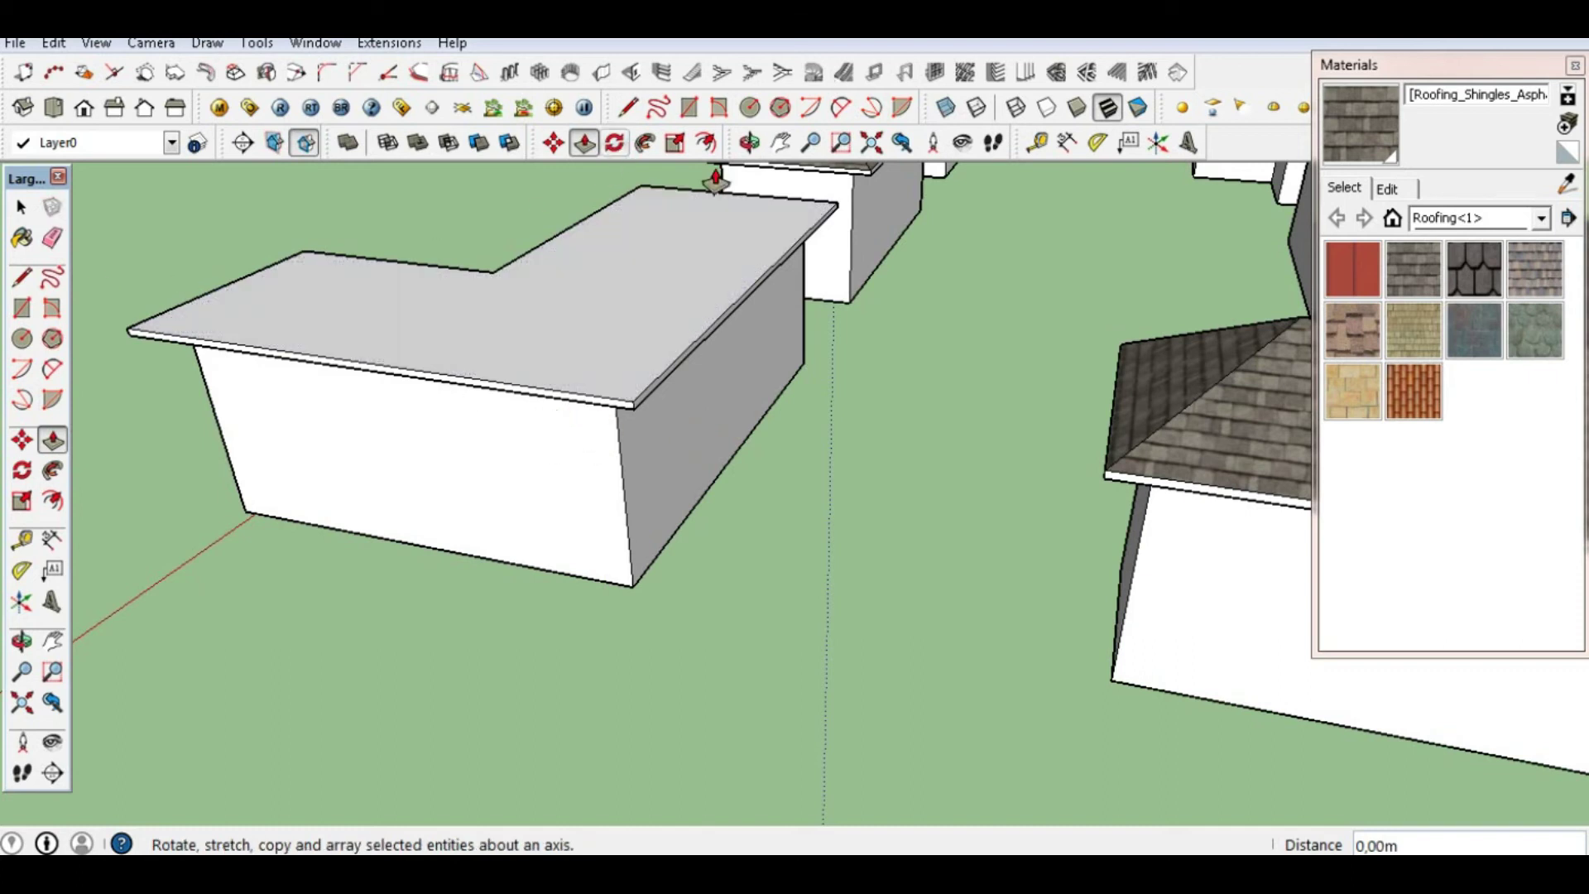
# Add a 35-degree protractor guide rising from the outer corner of the slab's edge over the 6 m wing's end wall
pyautogui.click(750, 143)
pyautogui.moveTo(525, 425); pyautogui.dragTo(1134, 507)
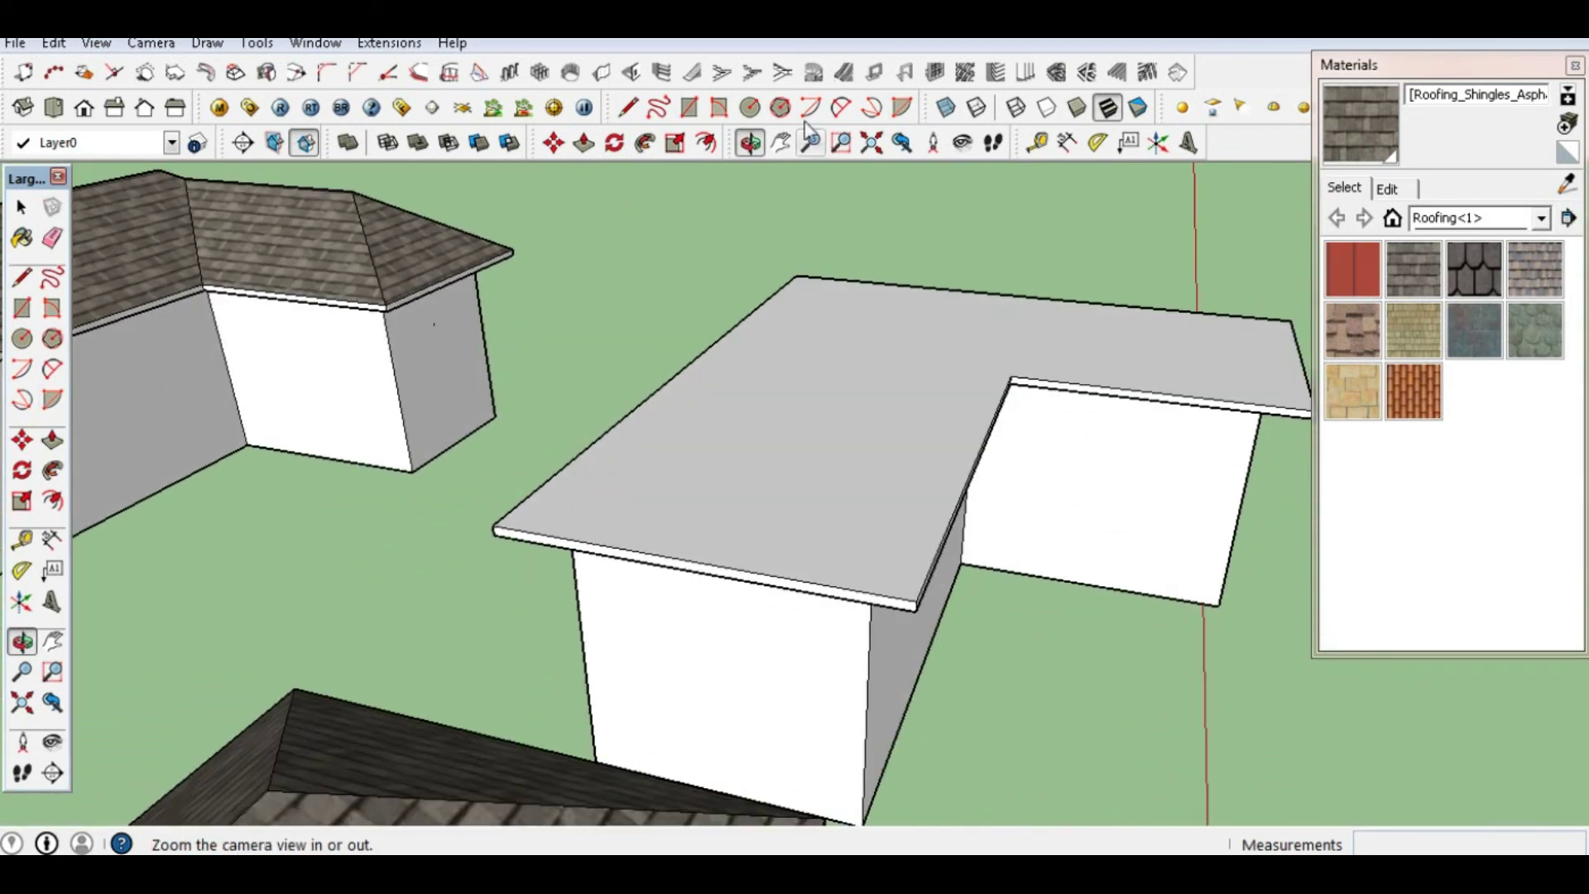
pyautogui.click(780, 143)
pyautogui.moveTo(980, 451); pyautogui.dragTo(931, 455)
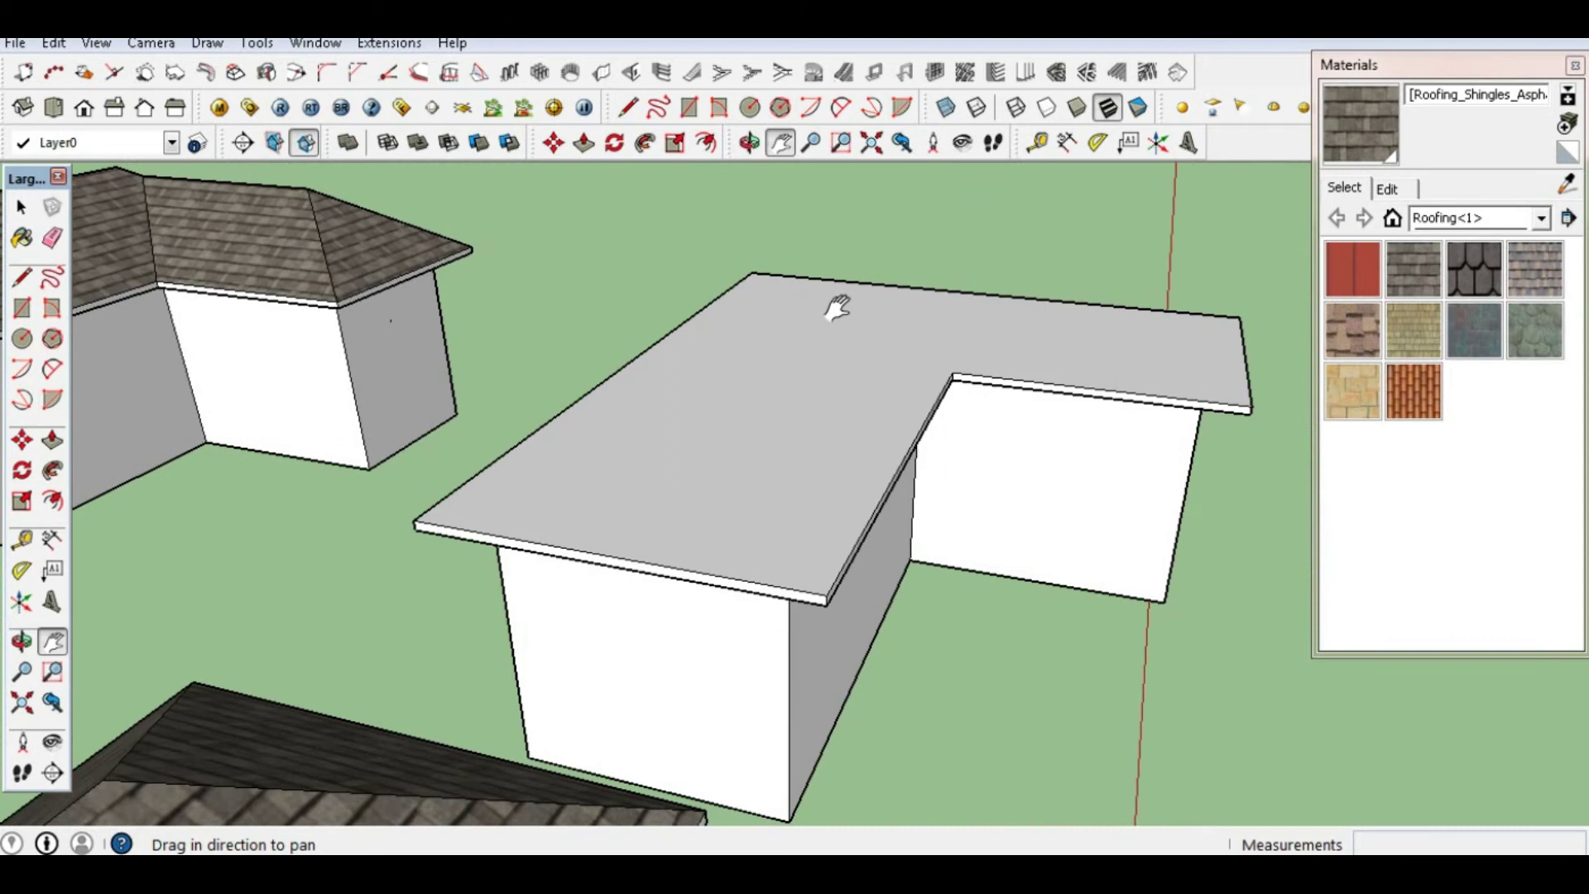
pyautogui.moveTo(861, 480); pyautogui.dragTo(854, 443)
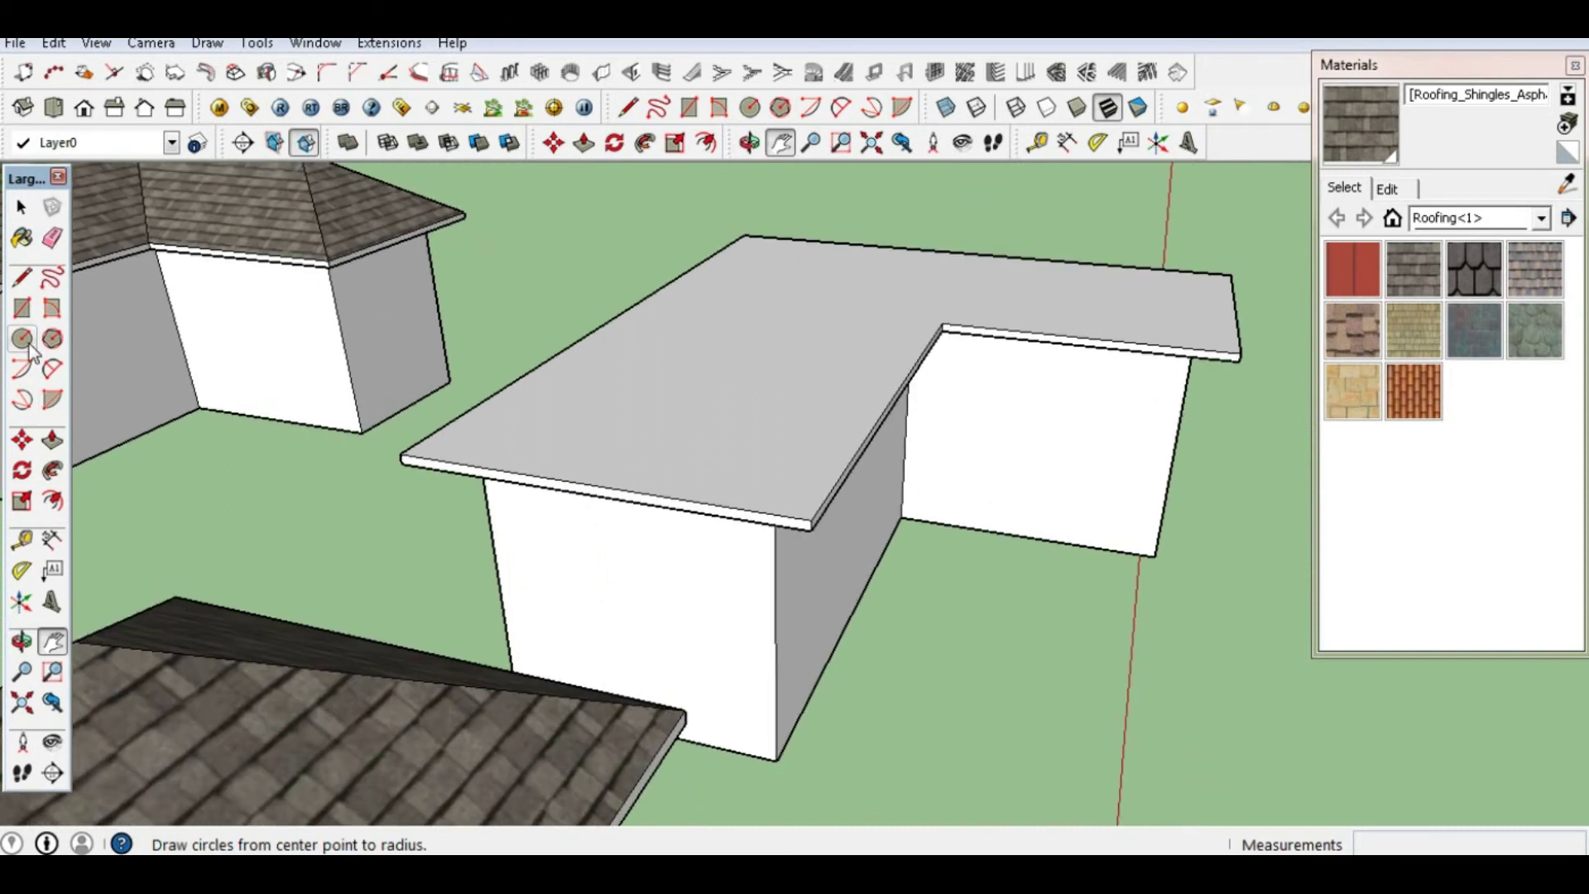
pyautogui.click(22, 570)
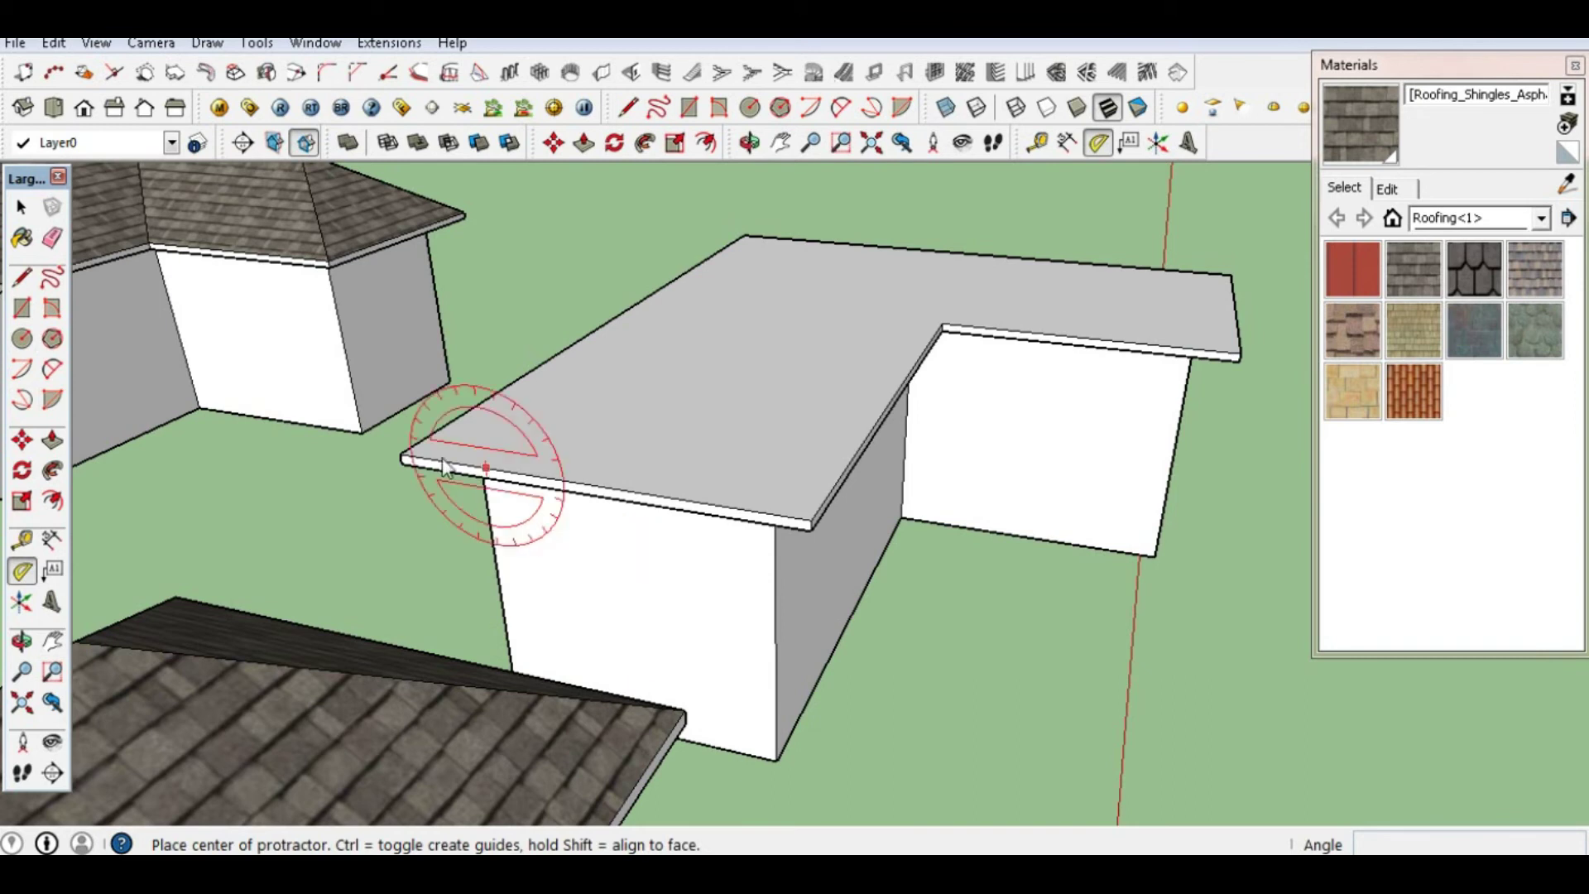
pyautogui.click(399, 455)
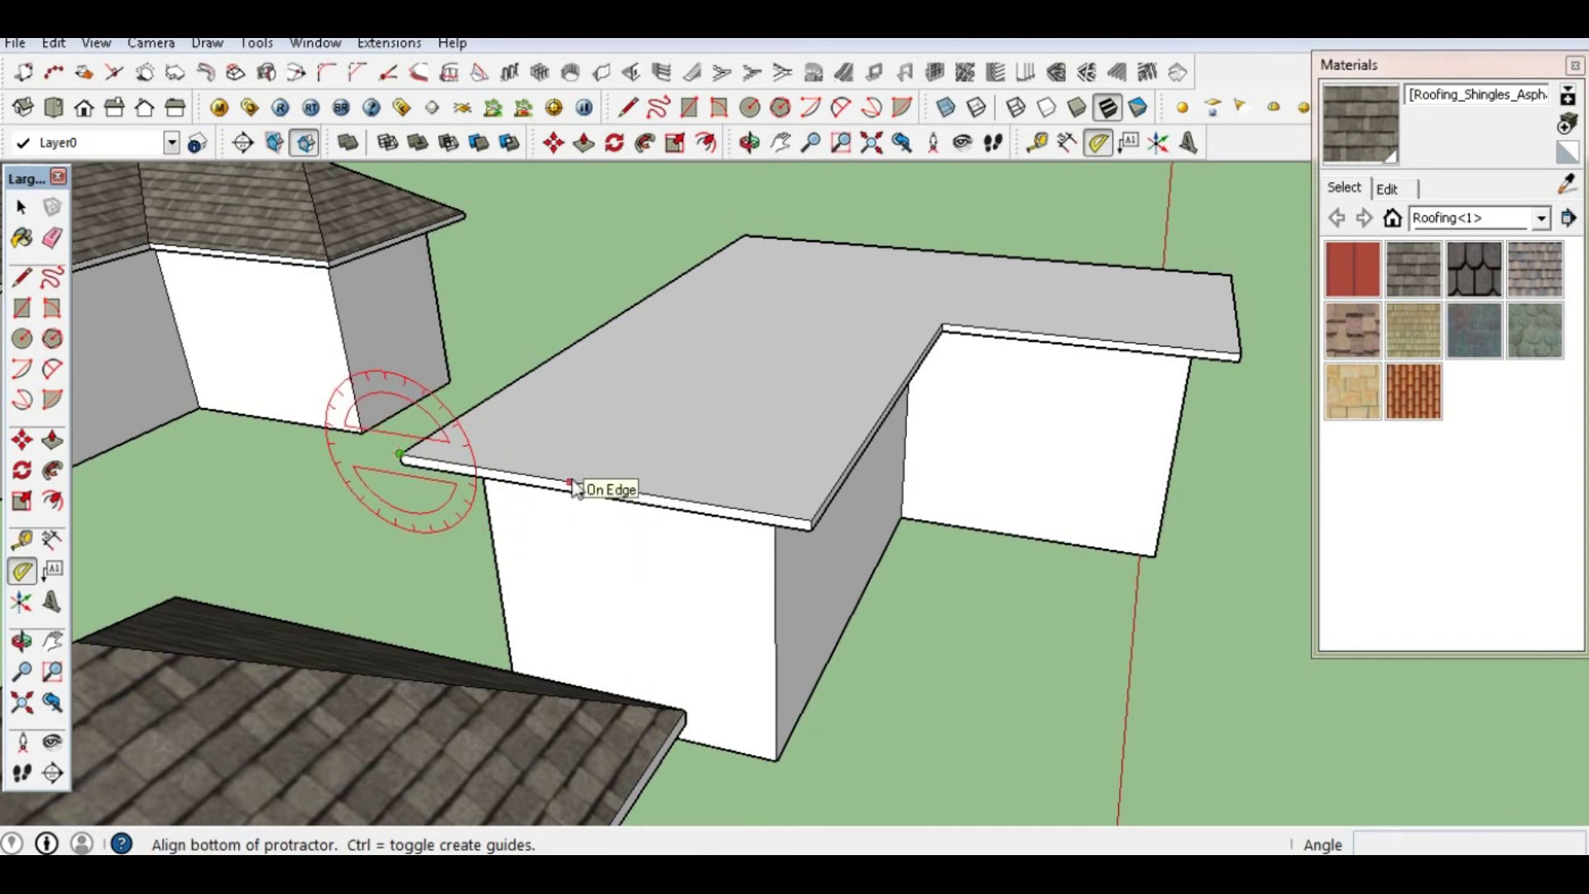
pyautogui.click(522, 476)
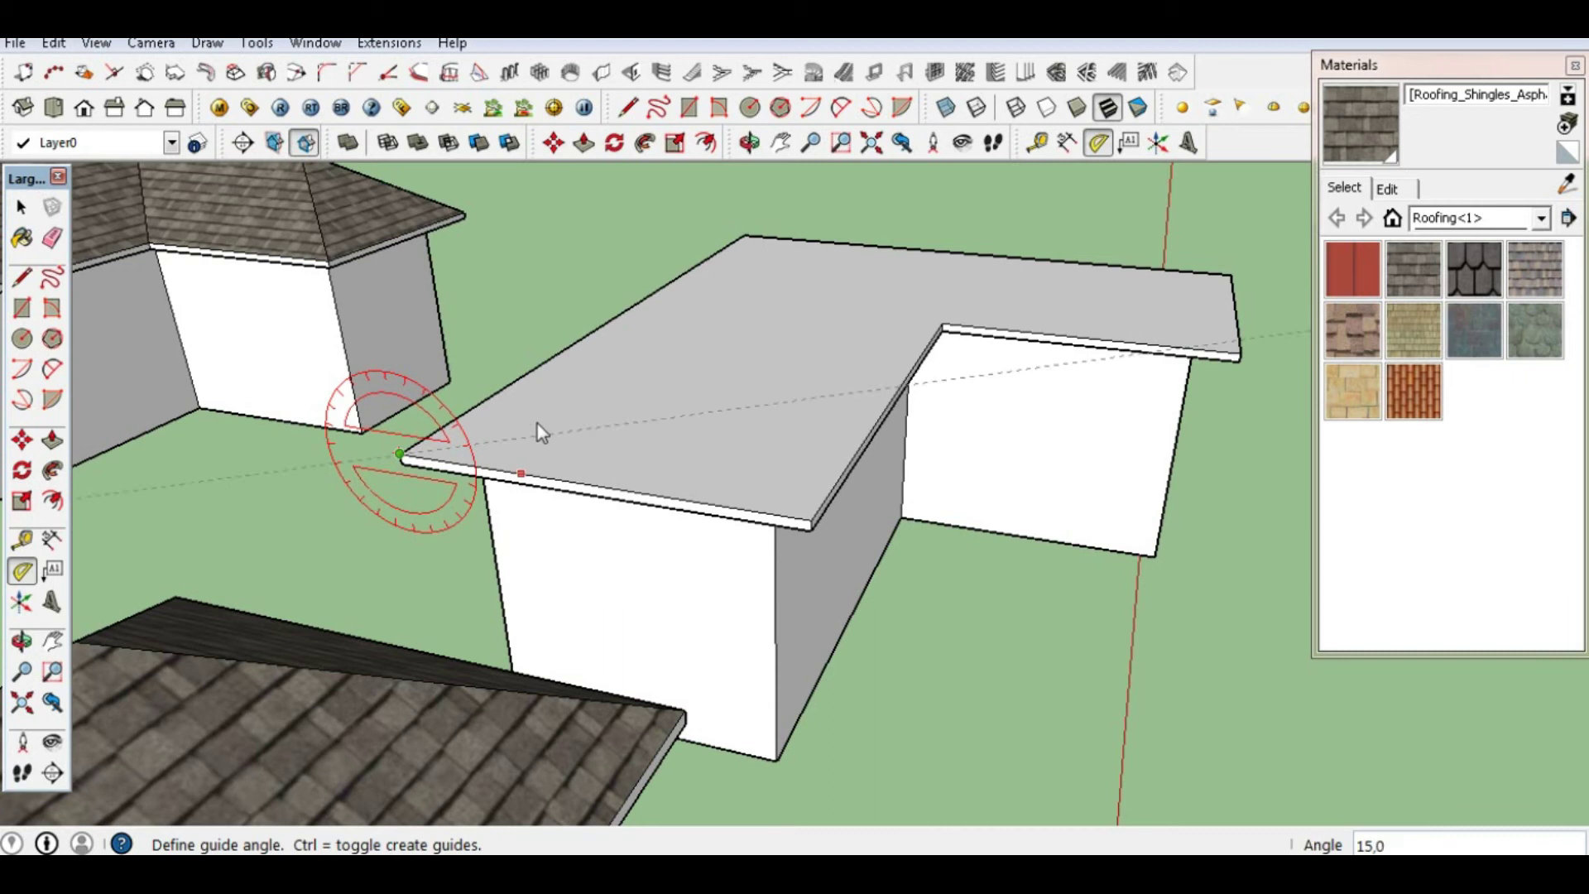
pyautogui.press('Return')
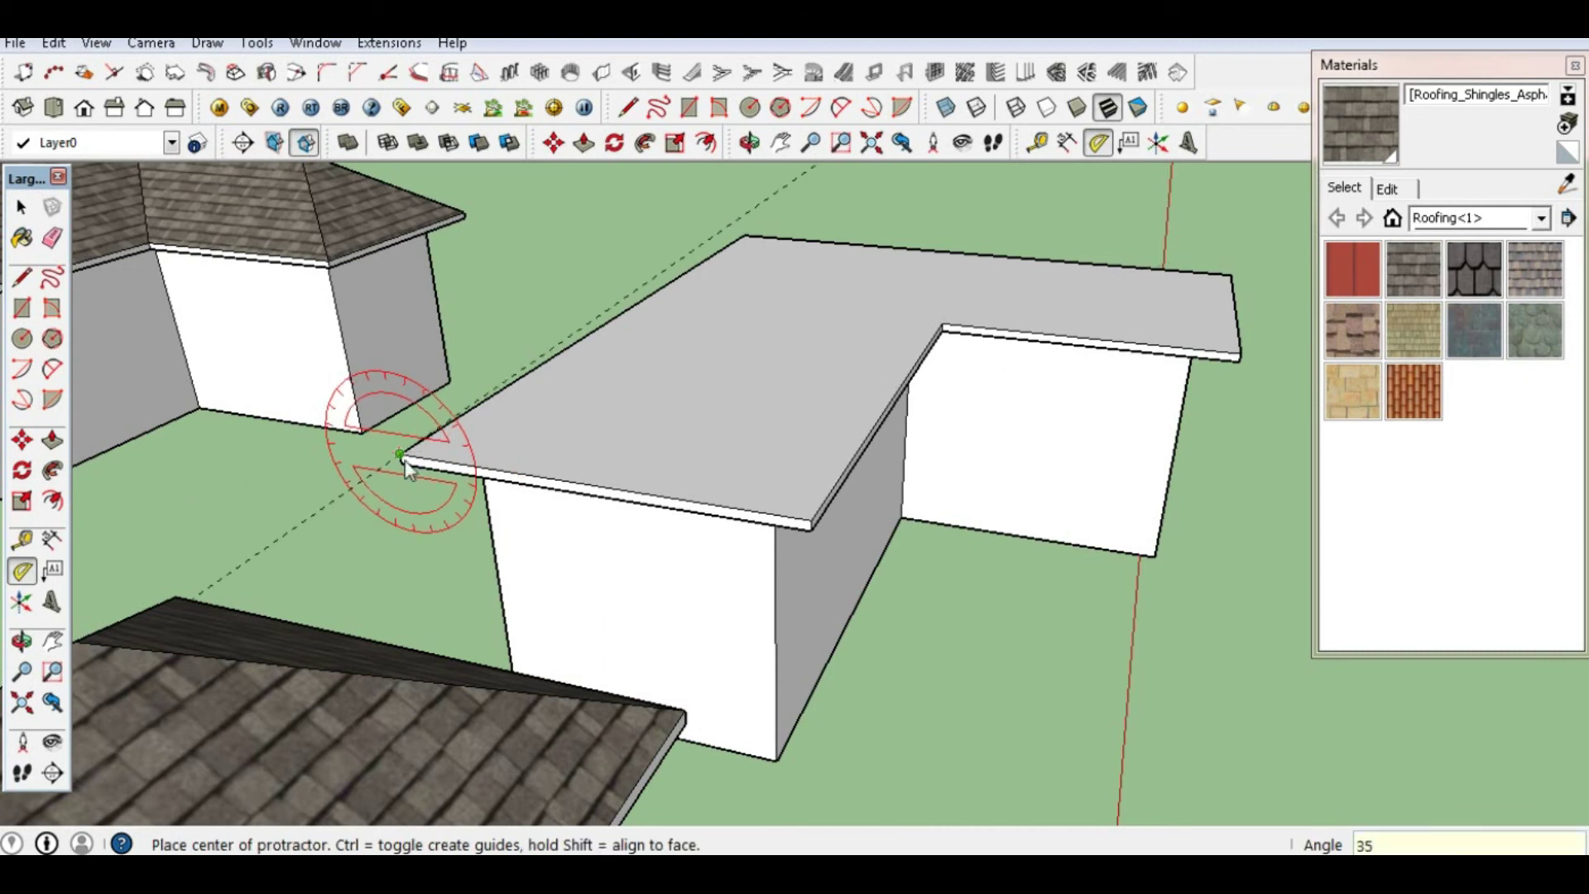
pyautogui.click(749, 143)
pyautogui.moveTo(596, 439); pyautogui.dragTo(691, 440)
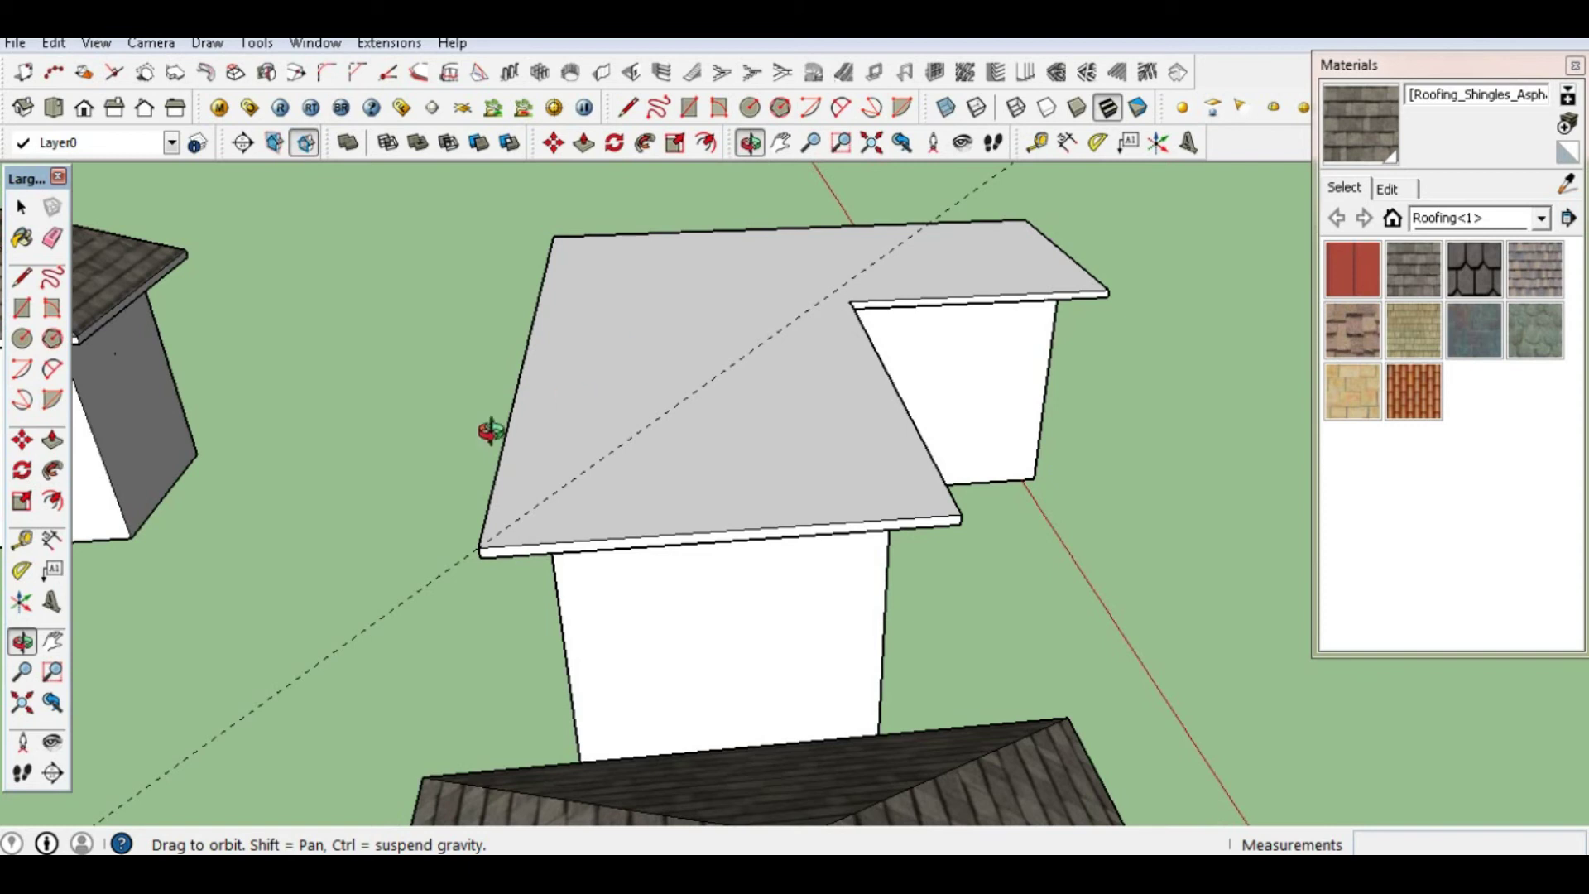
# Add a matching 35-degree protractor guide from the other corner of the slab's edge over the 6 m wing's end wall
pyautogui.click(22, 570)
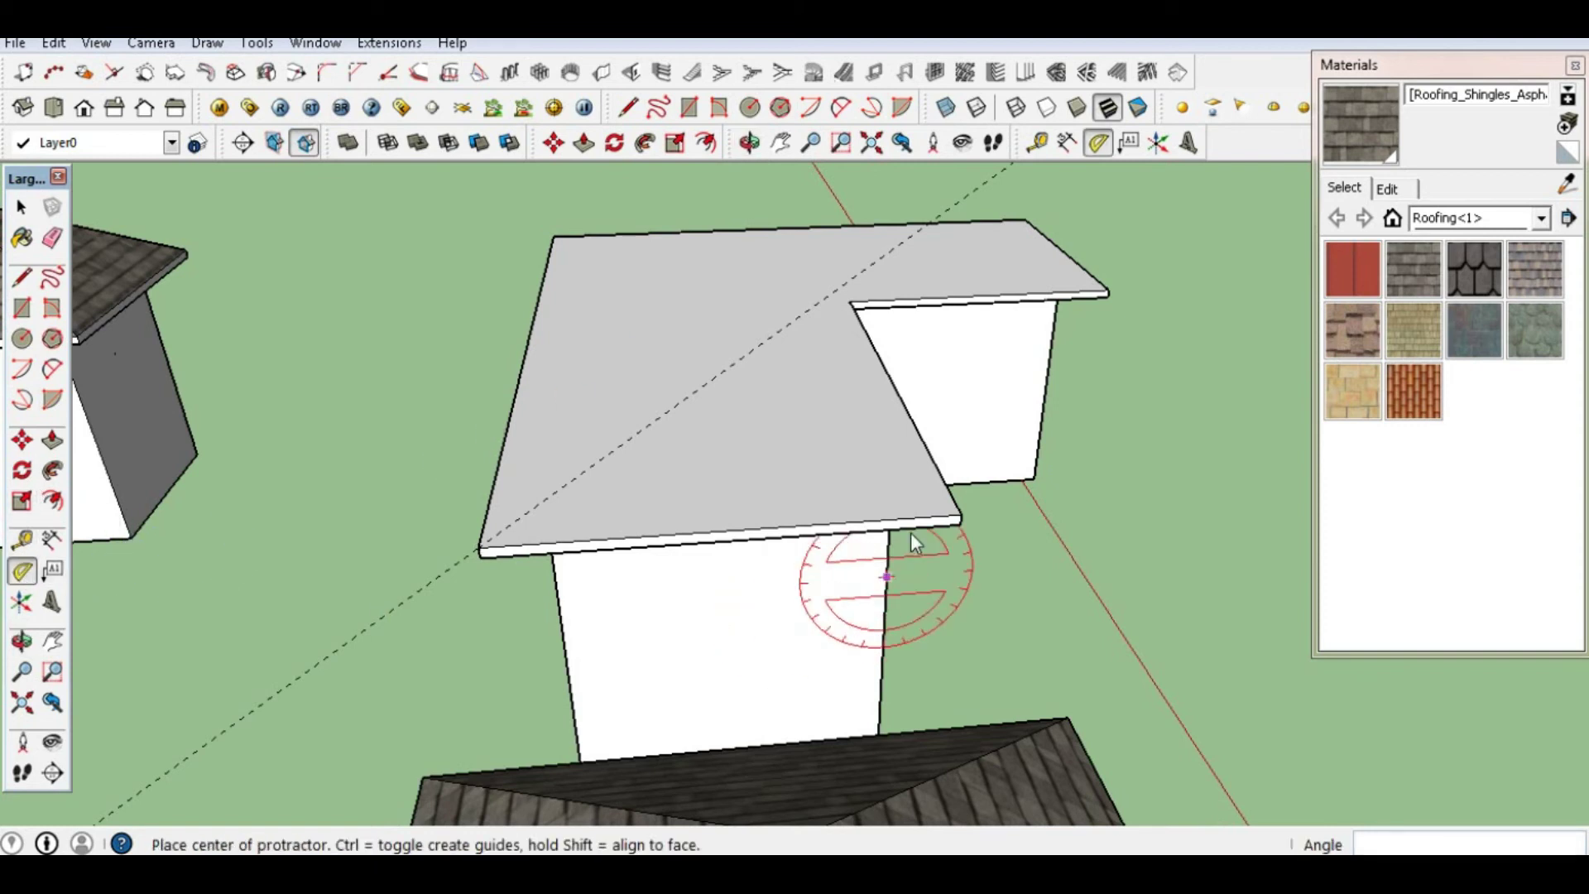
pyautogui.click(960, 515)
pyautogui.click(725, 531)
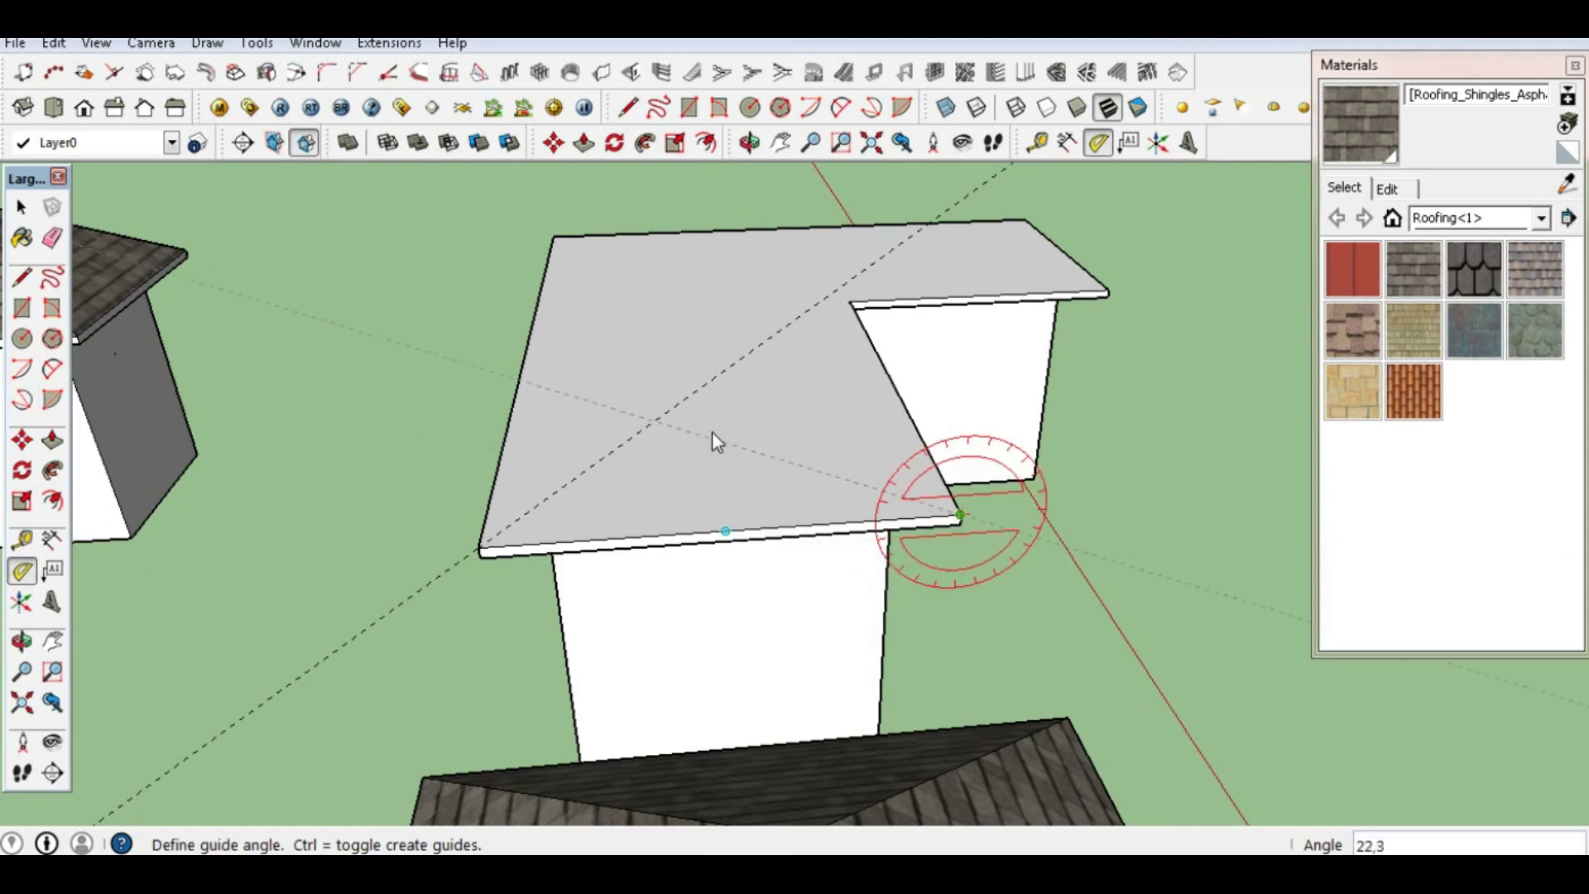
pyautogui.write('30')
pyautogui.press('Return')
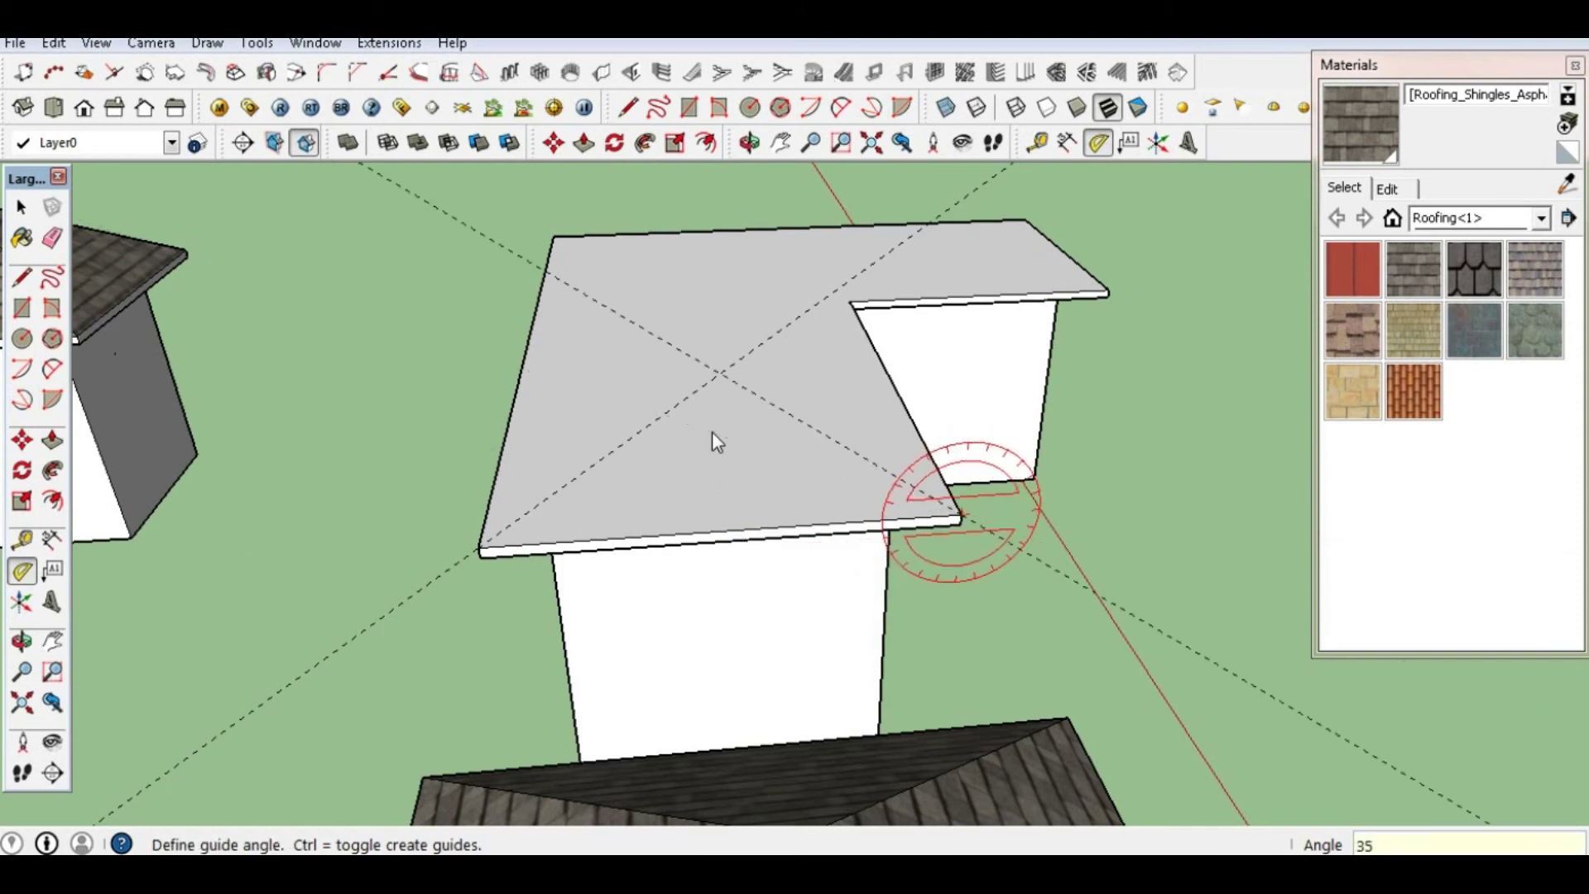
# Draw the triangular roof profile from both slab corners to the crossing of the guides, and erase the two guides
pyautogui.press('space')
pyautogui.click(22, 277)
pyautogui.click(479, 548)
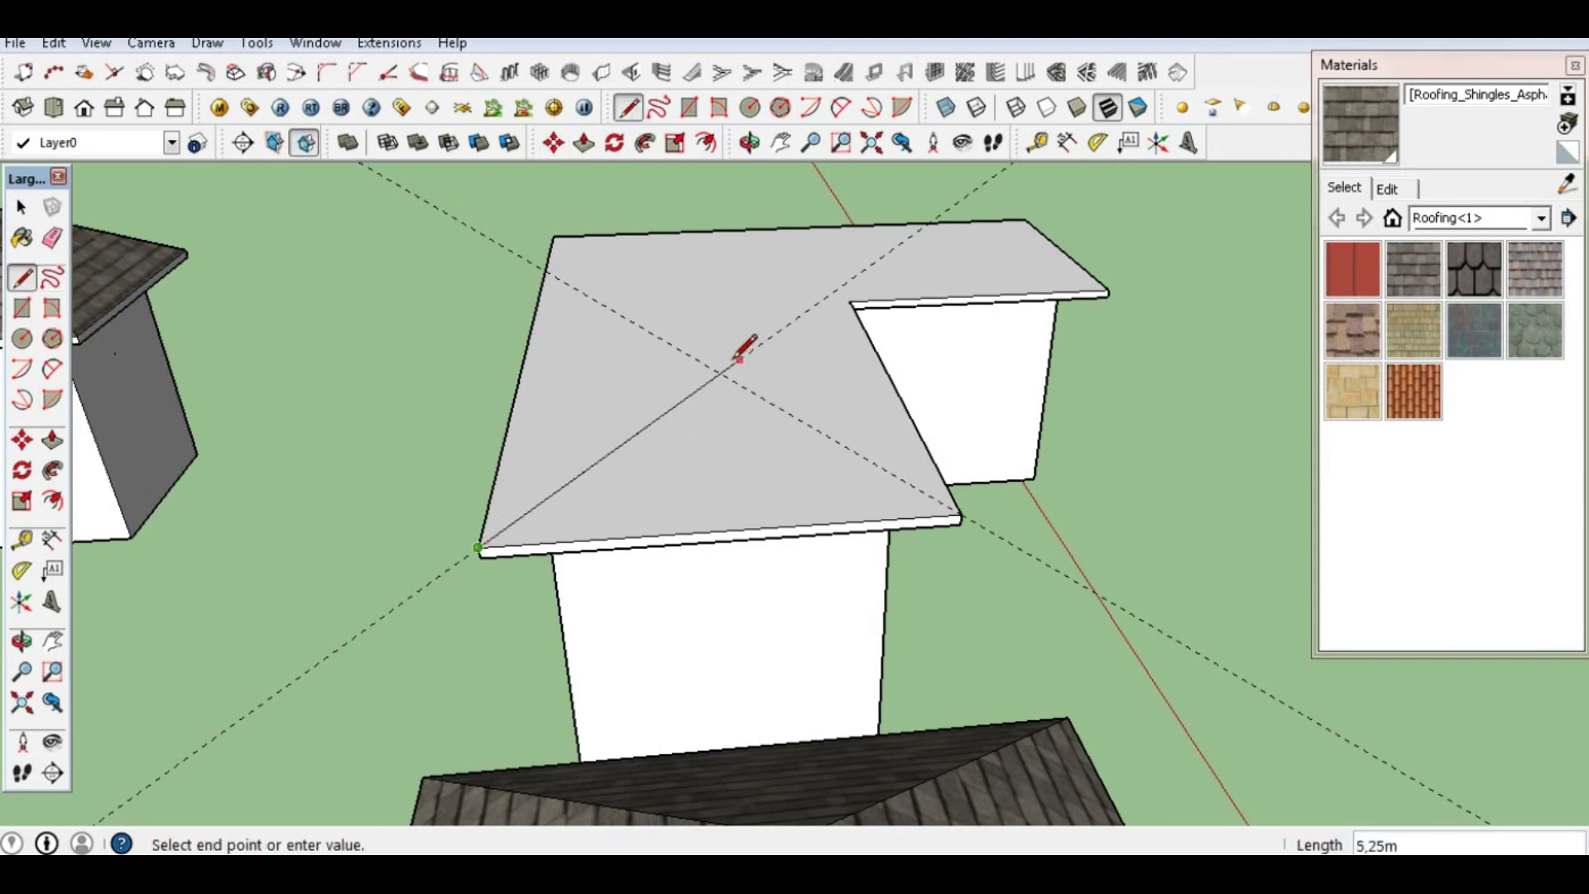
pyautogui.click(720, 374)
pyautogui.click(960, 518)
pyautogui.press('space')
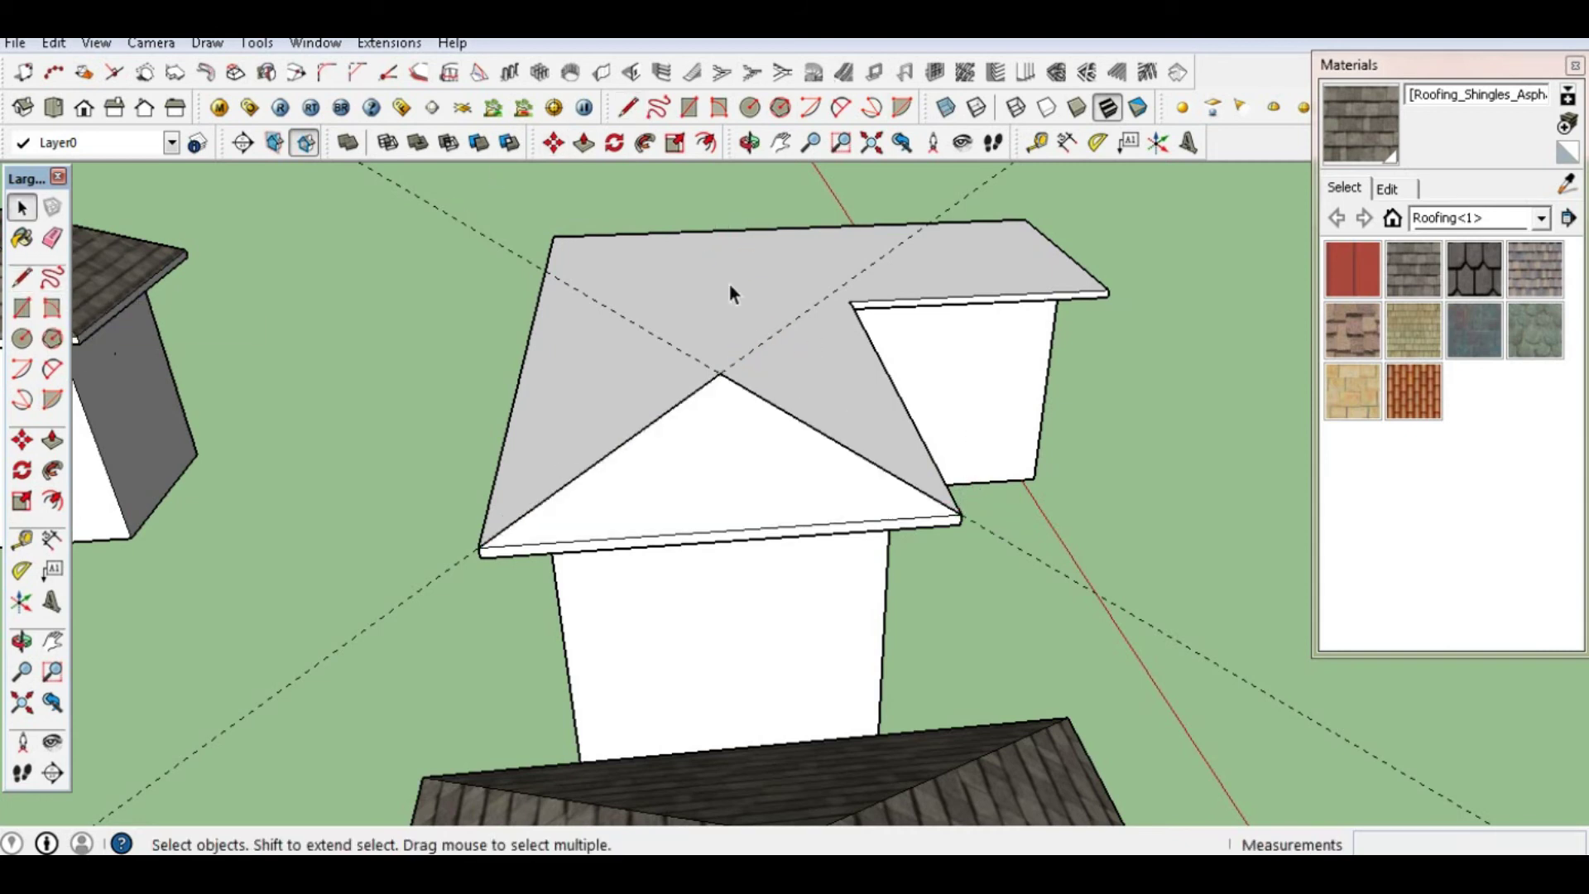
pyautogui.press('e')
pyautogui.moveTo(632, 303); pyautogui.dragTo(770, 263)
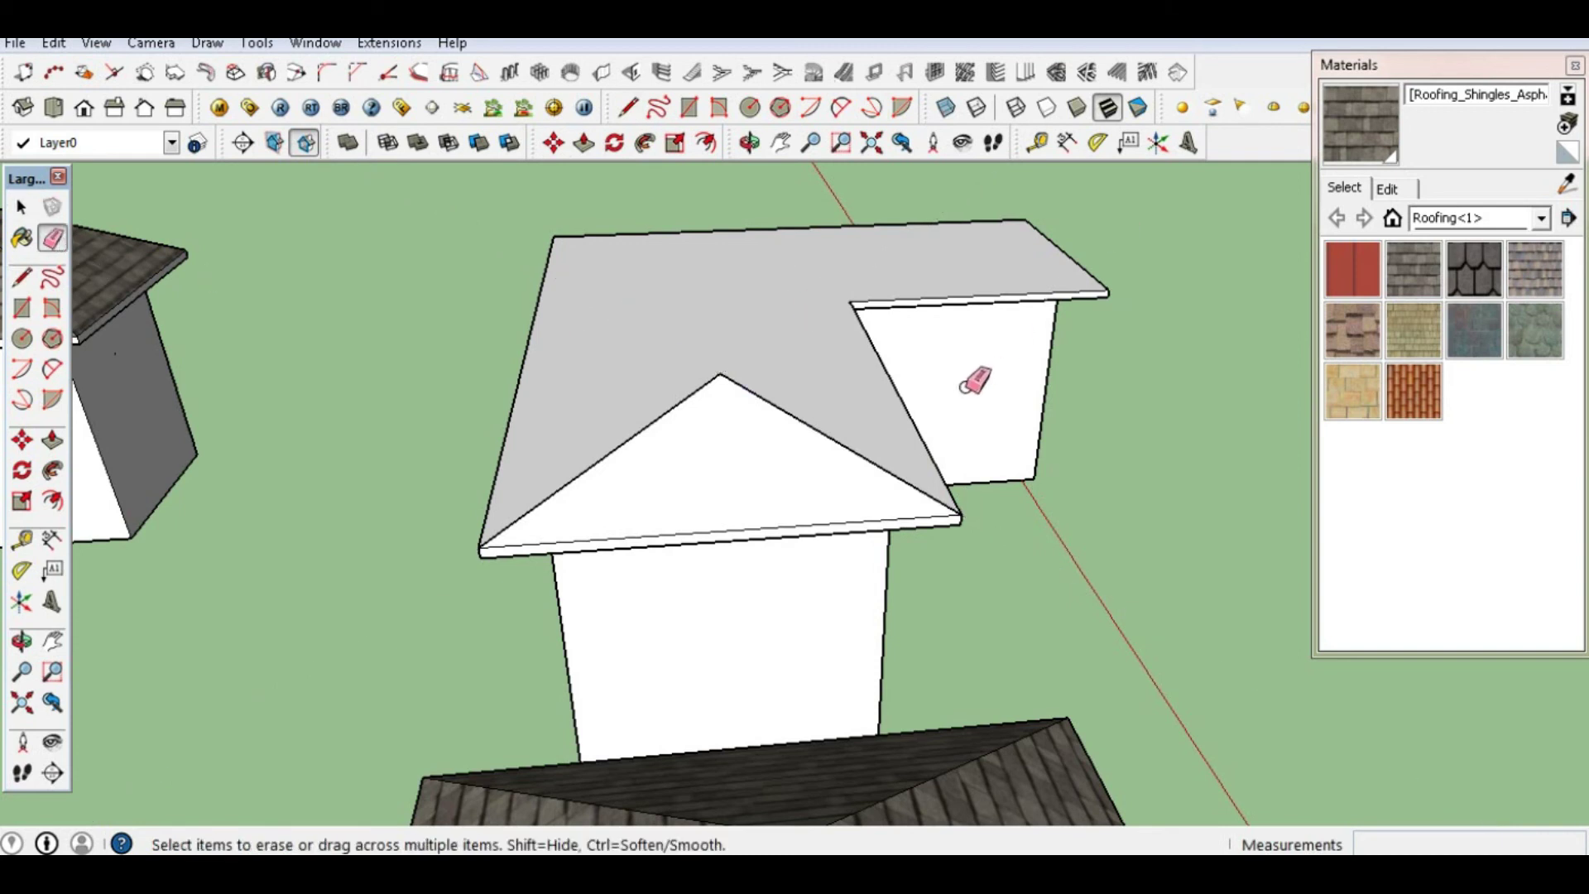
# Sweep the triangular profile around the L-shaped slab's top face with Follow Me to form the roof slopes
pyautogui.click(21, 206)
pyautogui.click(837, 373)
pyautogui.click(749, 143)
pyautogui.moveTo(851, 372); pyautogui.dragTo(251, 487)
pyautogui.click(645, 143)
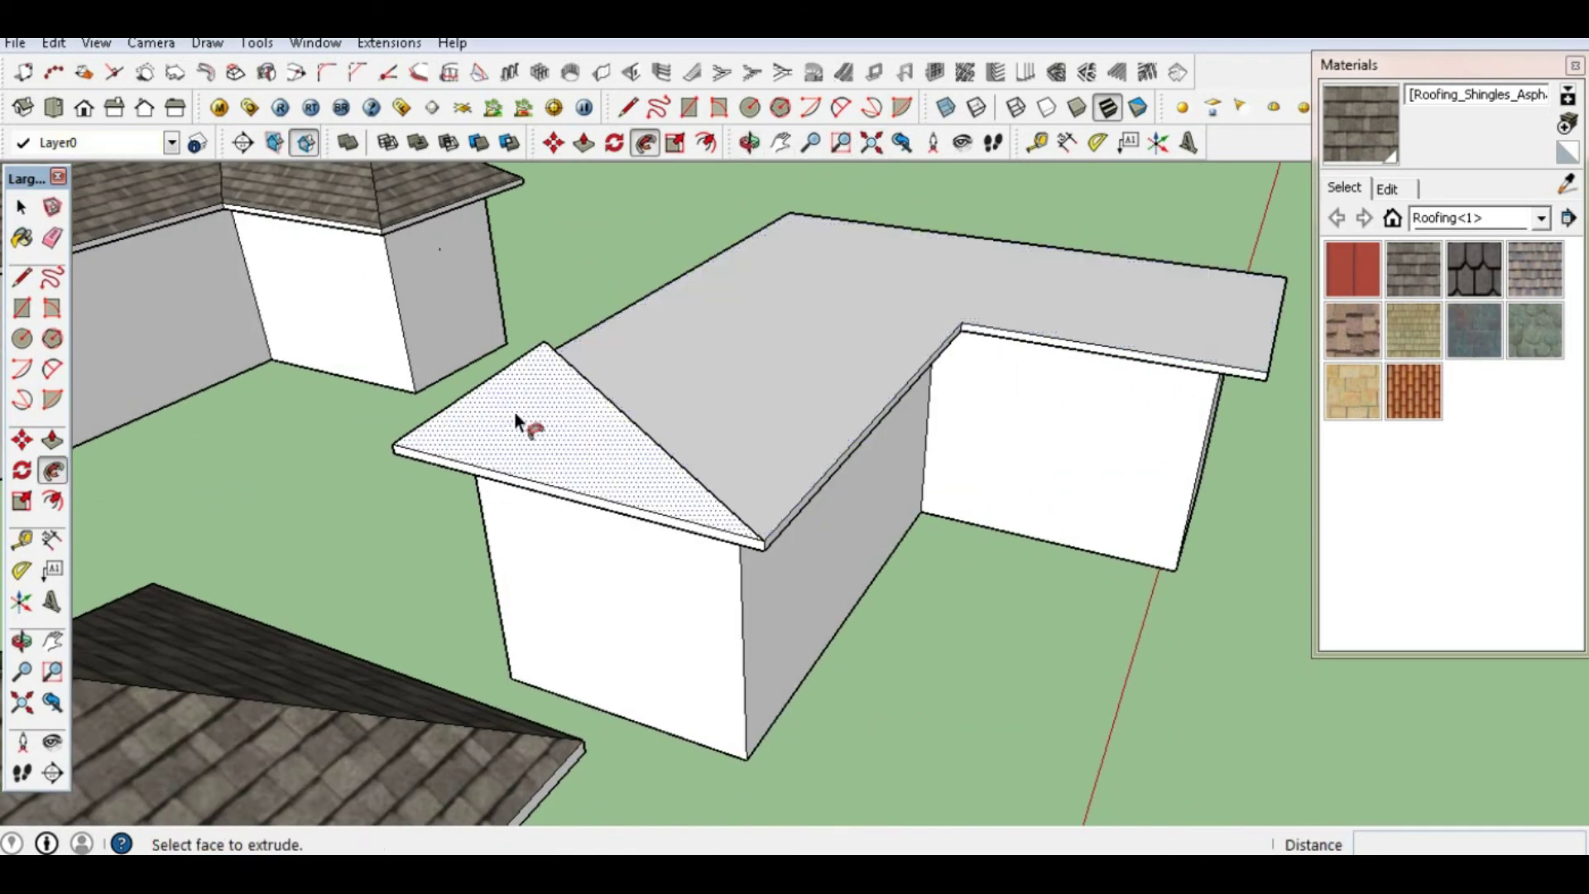
pyautogui.click(526, 423)
pyautogui.press('space')
# Draw the 5 m wing's ridge along its crossing slopes and join its inner end to the main ridge
pyautogui.click(749, 142)
pyautogui.moveTo(929, 185); pyautogui.dragTo(950, 491)
pyautogui.scroll(-3, 895, 356)
pyautogui.click(780, 142)
pyautogui.scroll(5, 869, 364)
pyautogui.scroll(-3, 784, 348)
pyautogui.click(749, 142)
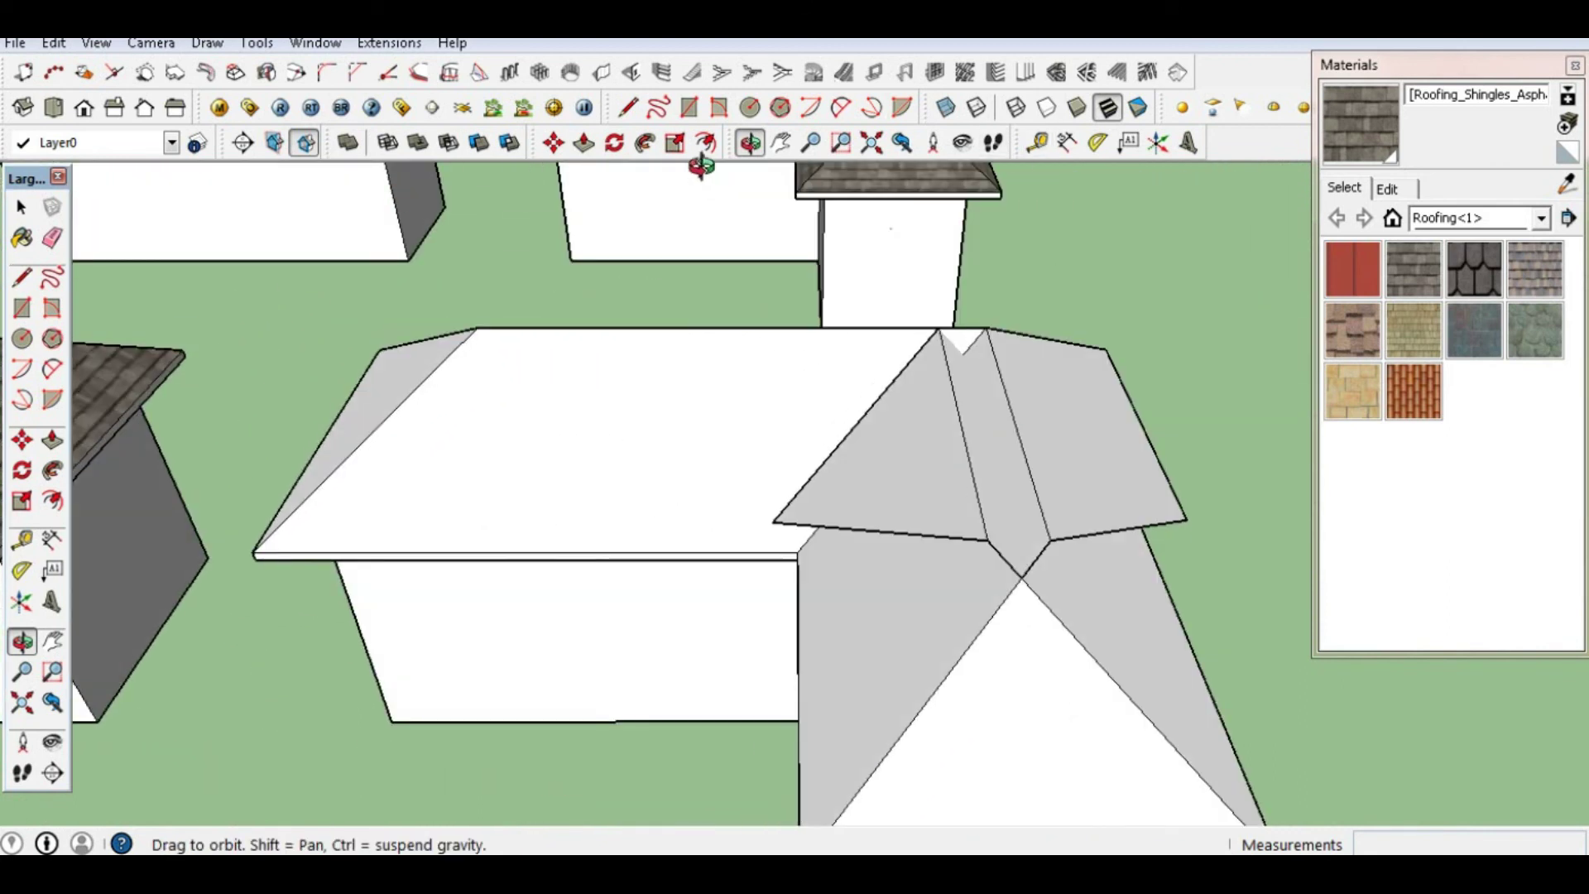
pyautogui.click(22, 277)
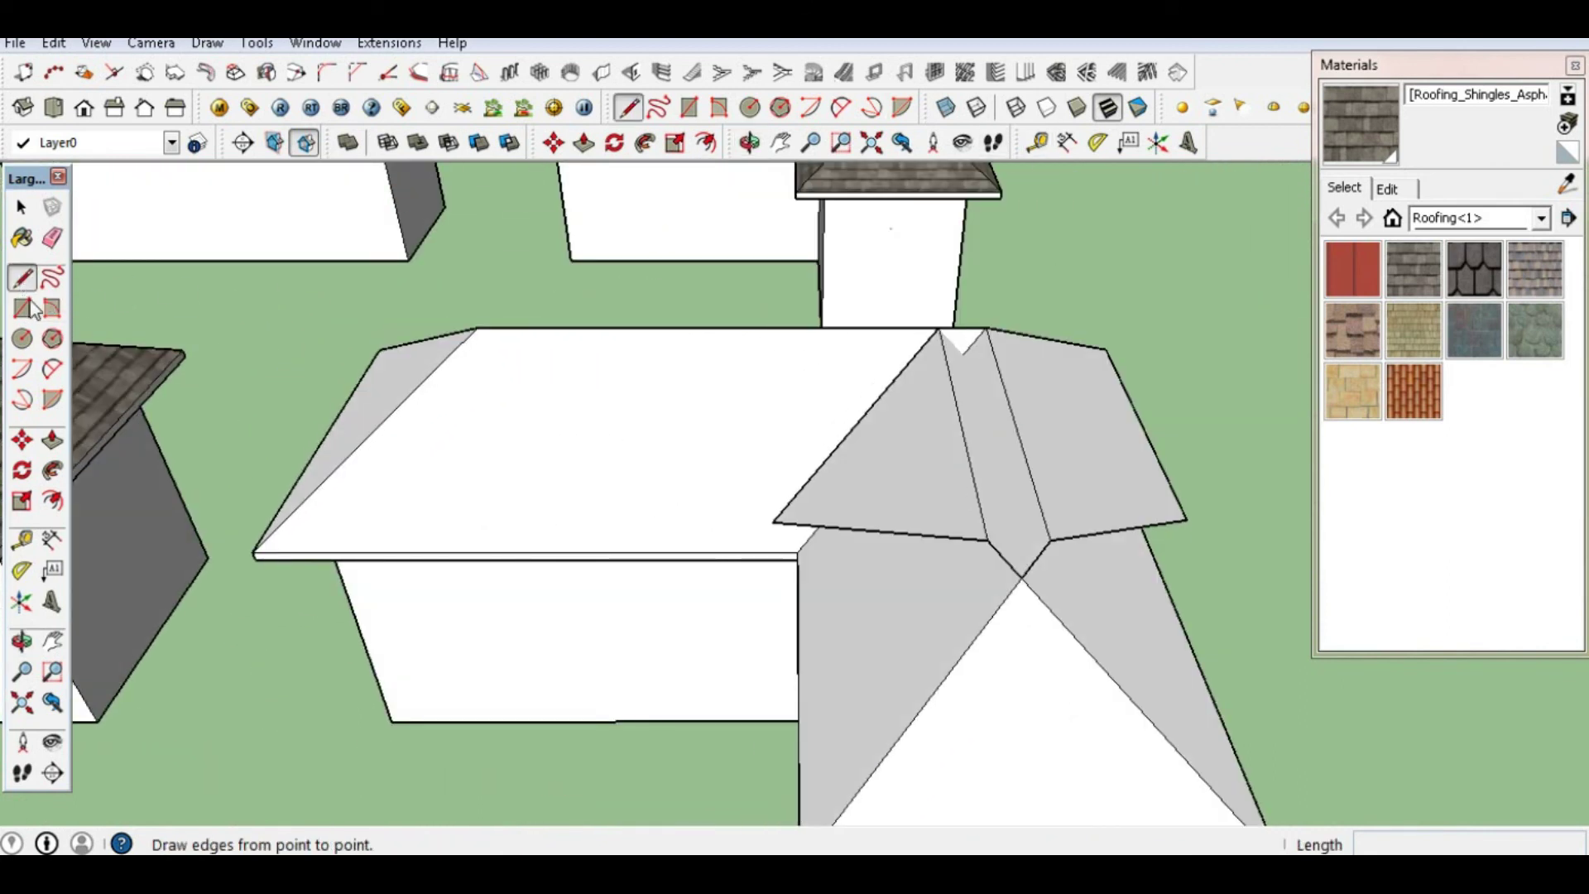
pyautogui.click(964, 351)
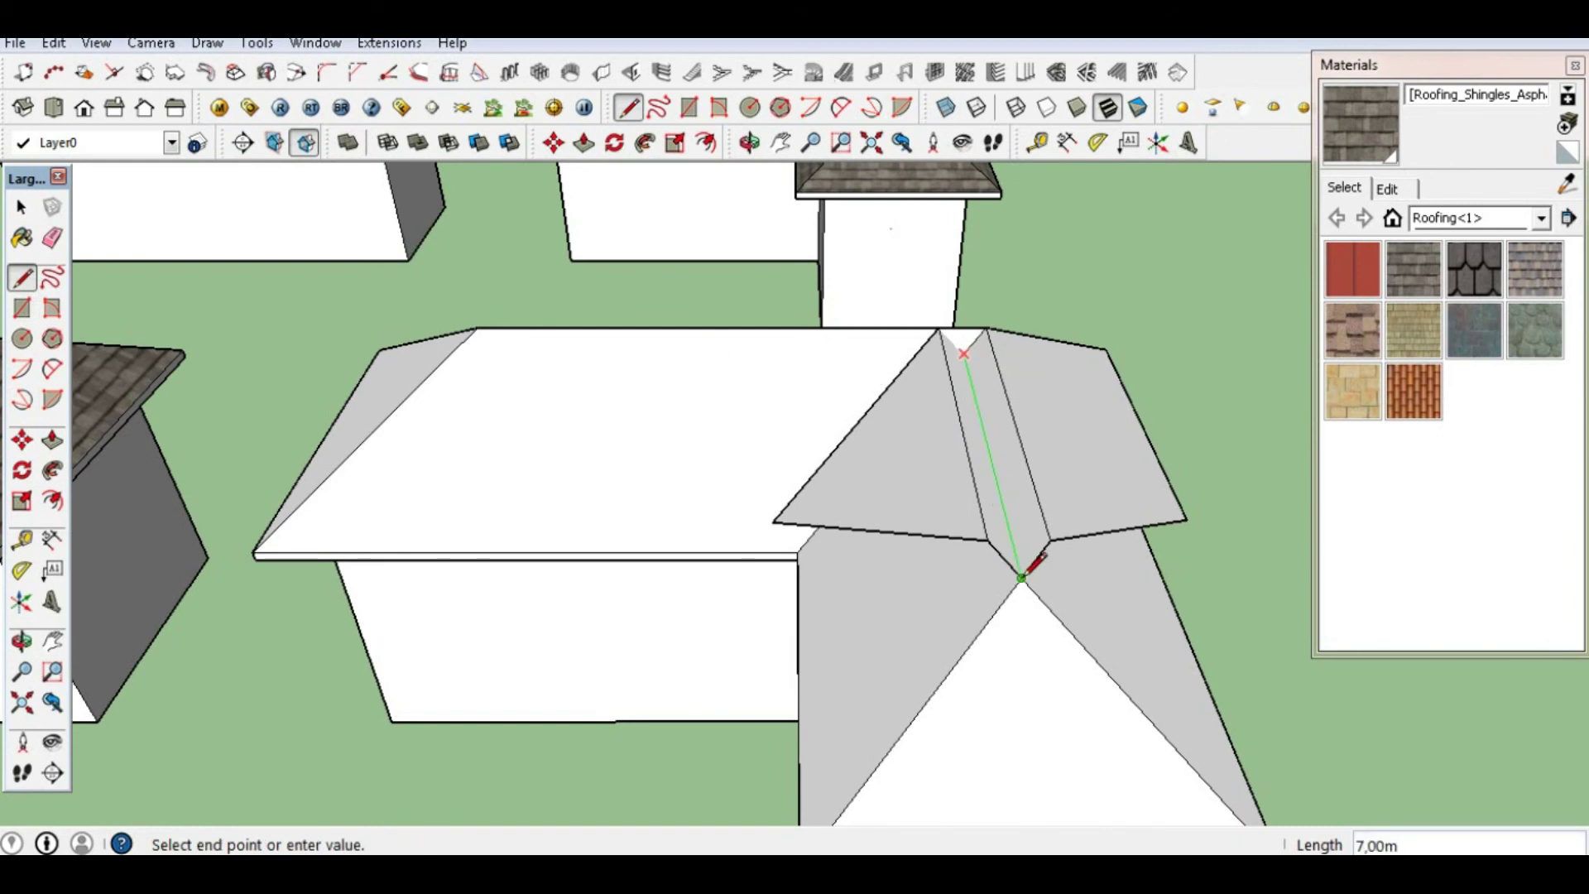
pyautogui.click(1021, 578)
pyautogui.scroll(3, 985, 327)
pyautogui.click(927, 324)
pyautogui.click(970, 362)
# Erase the surplus roof faces that overlap the 5 m wing's slope on the inner side of its ridge
pyautogui.scroll(-2, 981, 513)
pyautogui.click(749, 142)
pyautogui.moveTo(910, 372); pyautogui.dragTo(1019, 439)
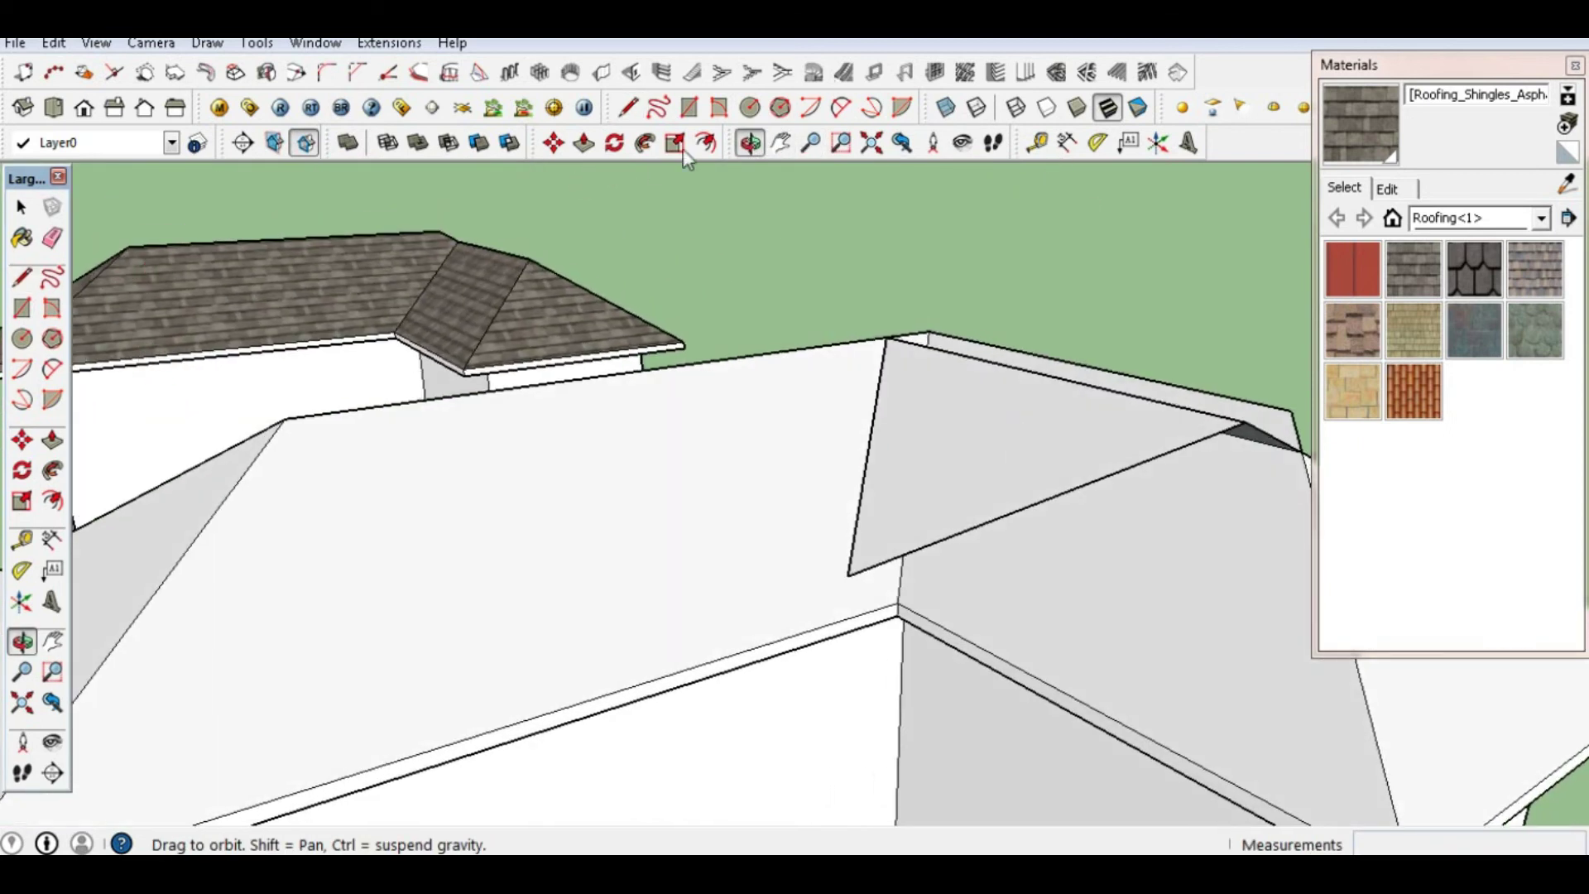
pyautogui.click(53, 239)
pyautogui.moveTo(857, 569); pyautogui.dragTo(1043, 462)
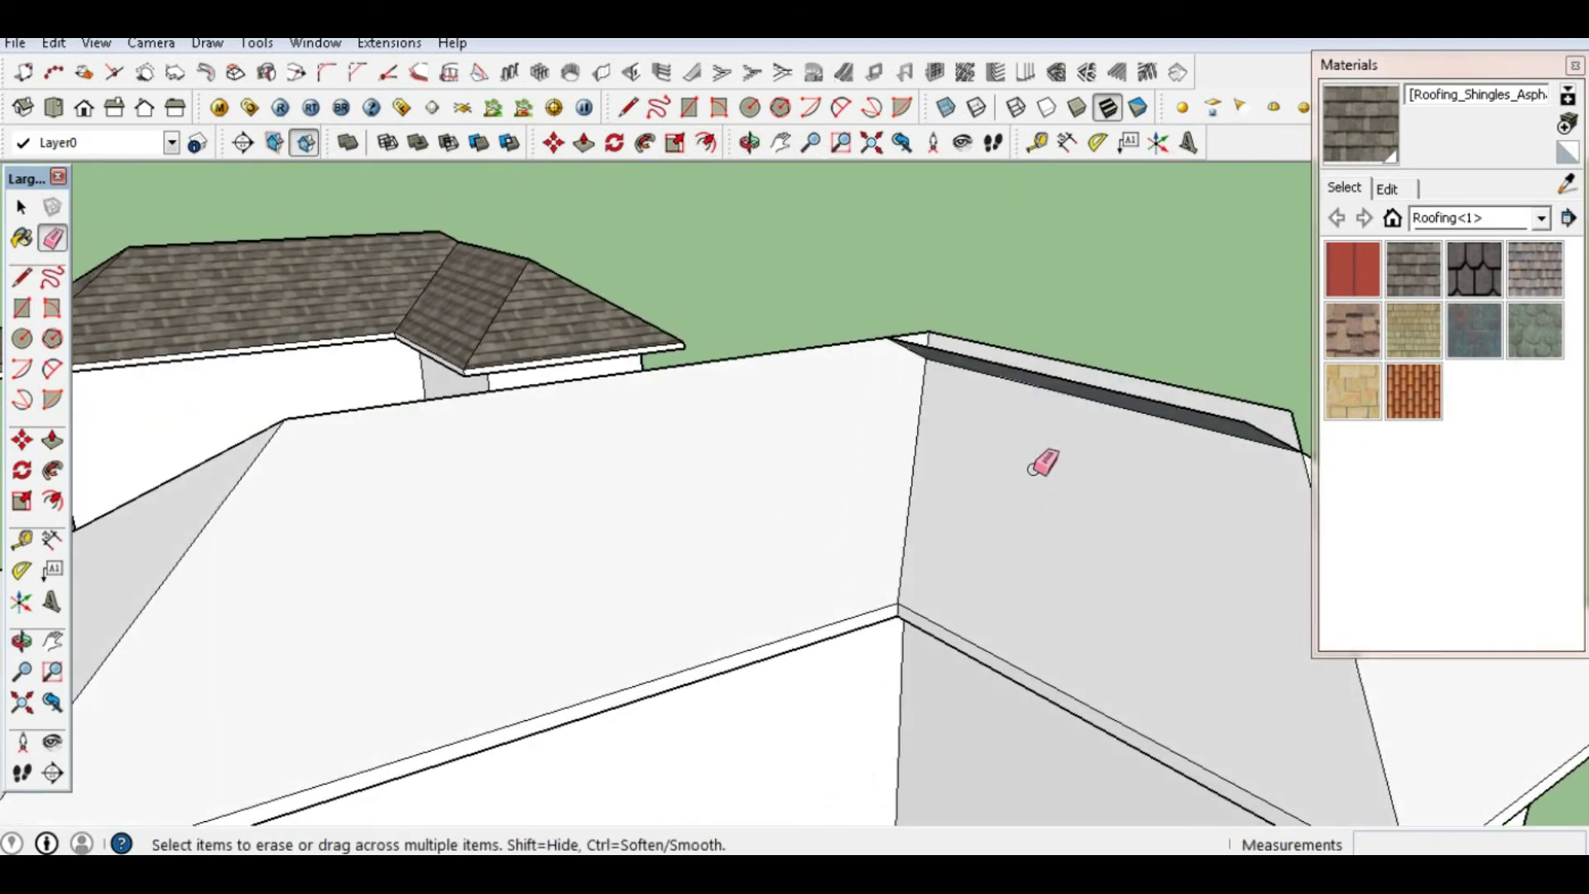
pyautogui.click(749, 143)
pyautogui.moveTo(983, 504); pyautogui.dragTo(683, 456)
pyautogui.click(52, 239)
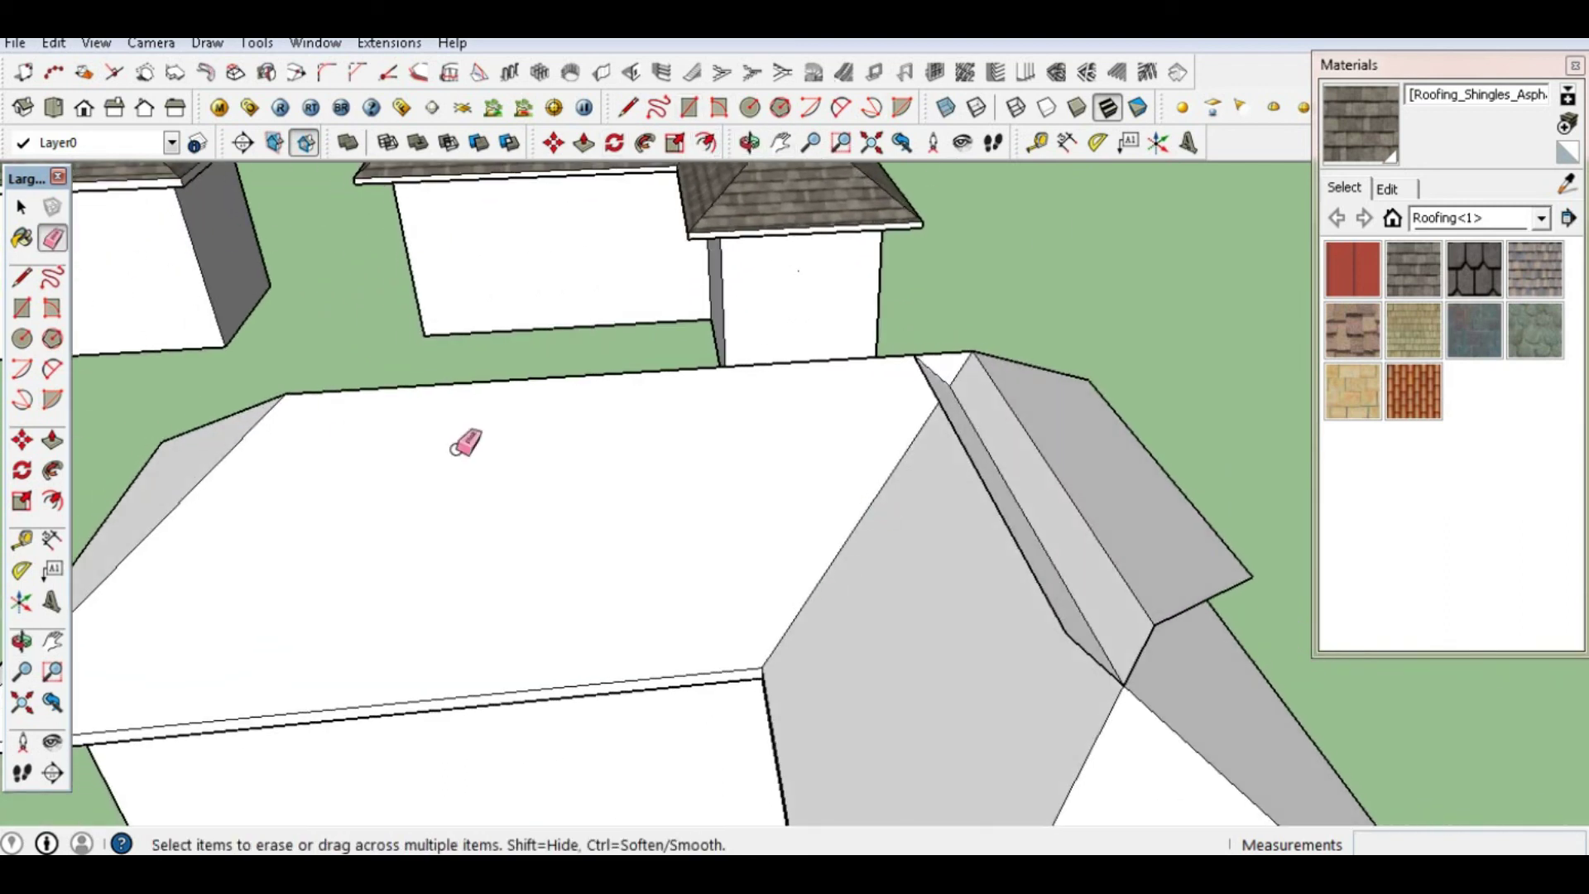
pyautogui.click(1068, 631)
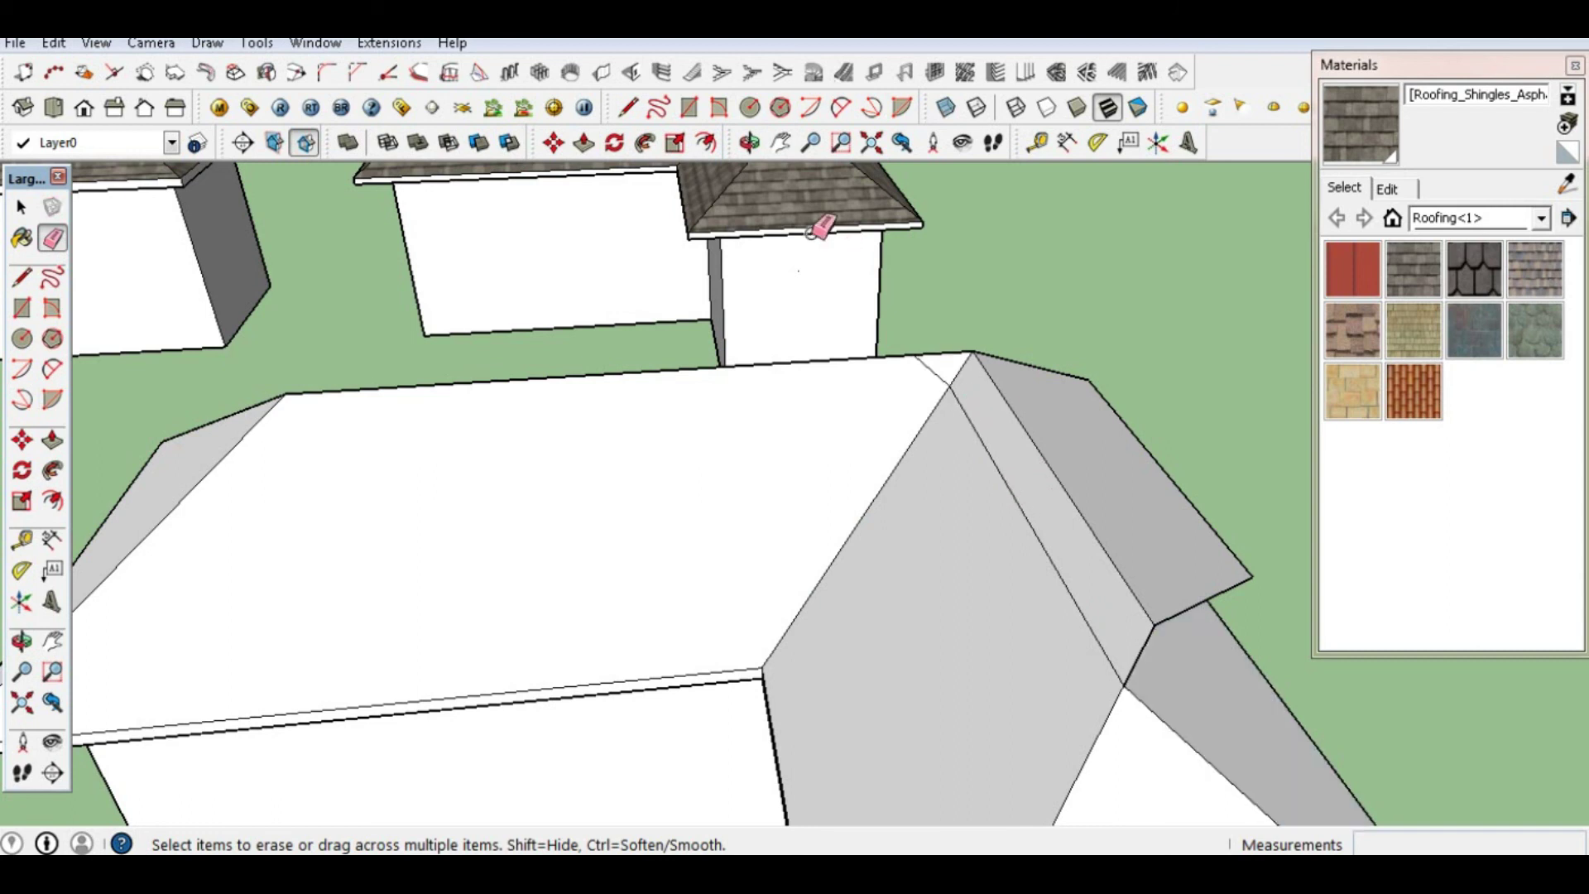
# Draw the outer hip edge from the end of the main ridge down to the slab's outer corner
pyautogui.moveTo(940, 450); pyautogui.dragTo(169, 257, button='middle')
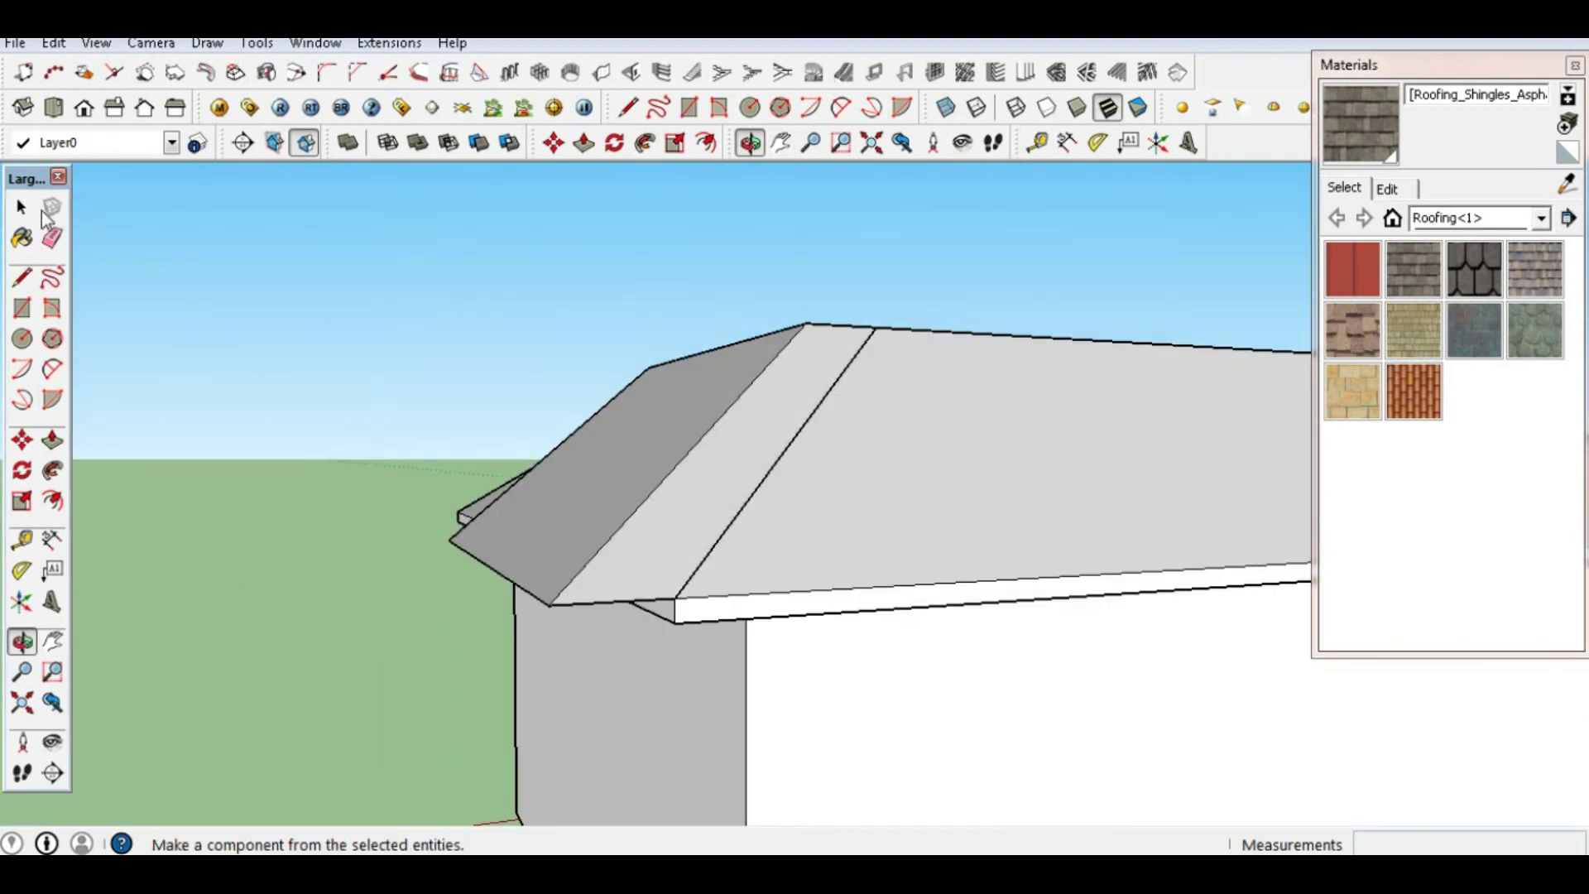
pyautogui.click(22, 276)
pyautogui.click(877, 327)
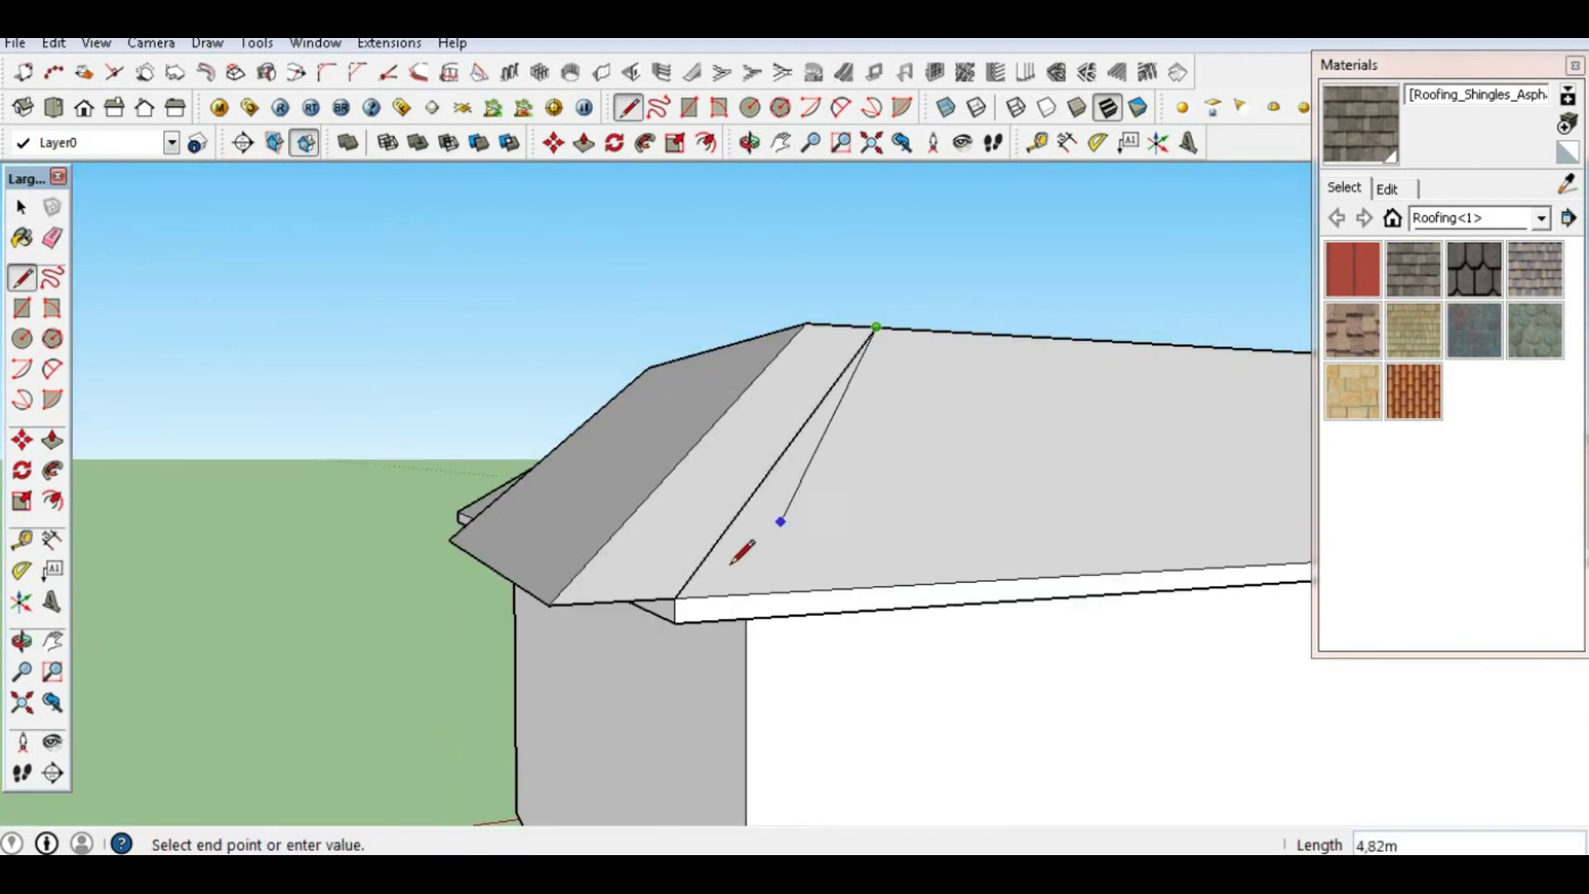
pyautogui.click(676, 597)
# Erase the surplus faces and leftover edges beyond the outer hip and above the 5 m wing's outer slope
pyautogui.click(749, 143)
pyautogui.moveTo(753, 422); pyautogui.dragTo(681, 511)
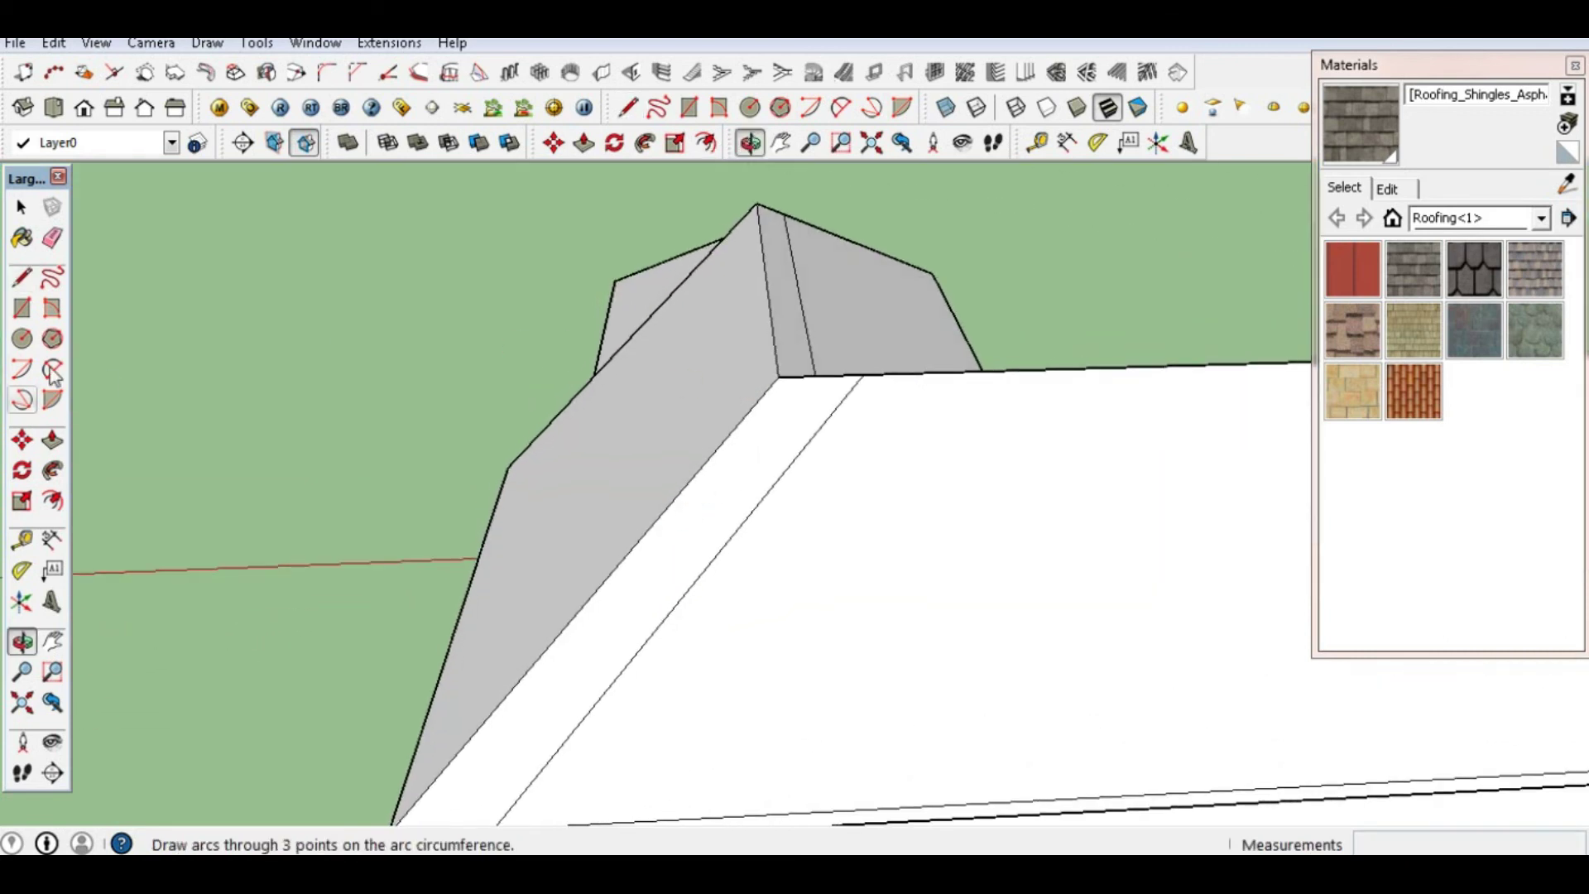
pyautogui.click(52, 239)
pyautogui.click(779, 377)
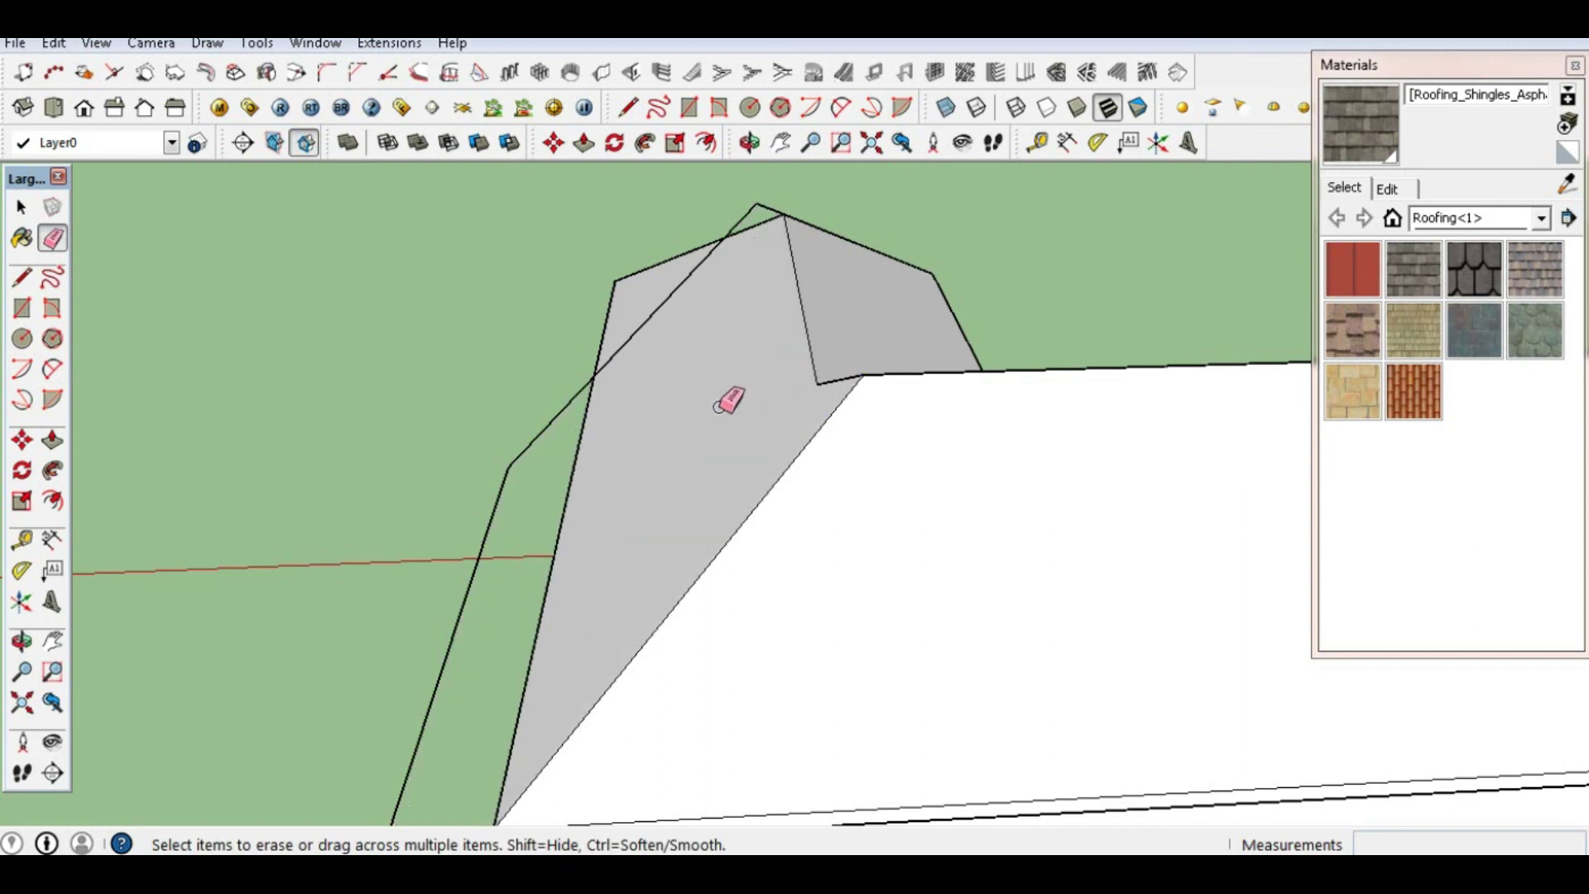
pyautogui.scroll(-2, 718, 406)
pyautogui.click(453, 744)
pyautogui.click(560, 432)
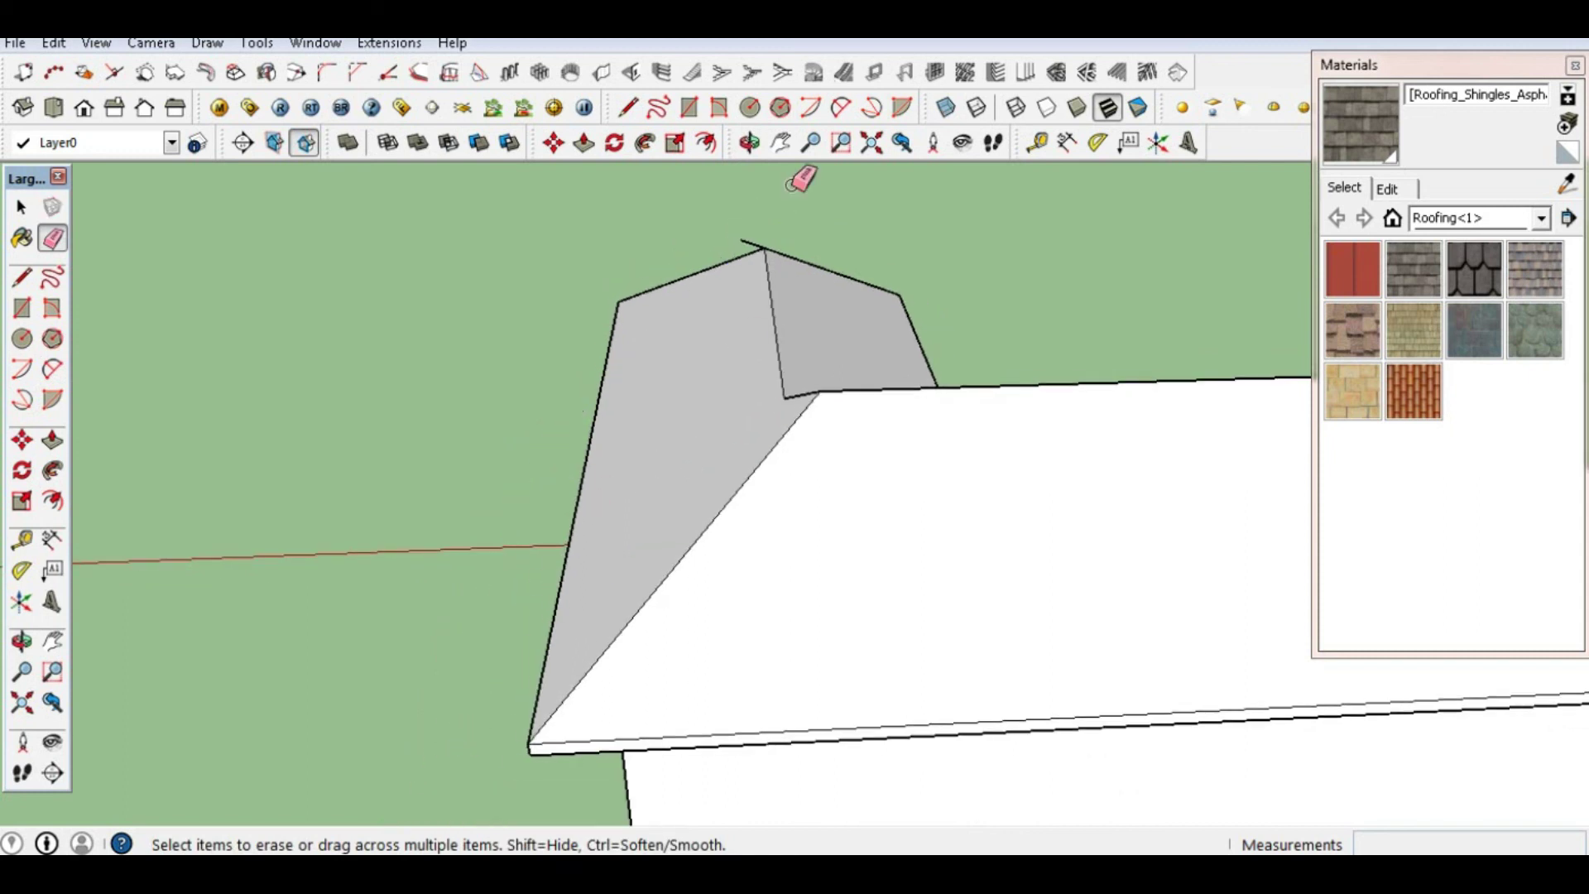
pyautogui.click(749, 143)
pyautogui.moveTo(791, 356)
pyautogui.mouseDown()
pyautogui.moveTo(816, 390)
pyautogui.moveTo(1292, 394)
pyautogui.moveTo(943, 525)
pyautogui.moveTo(724, 454)
pyautogui.moveTo(976, 461)
pyautogui.mouseUp()
pyautogui.click(52, 237)
pyautogui.click(1031, 439)
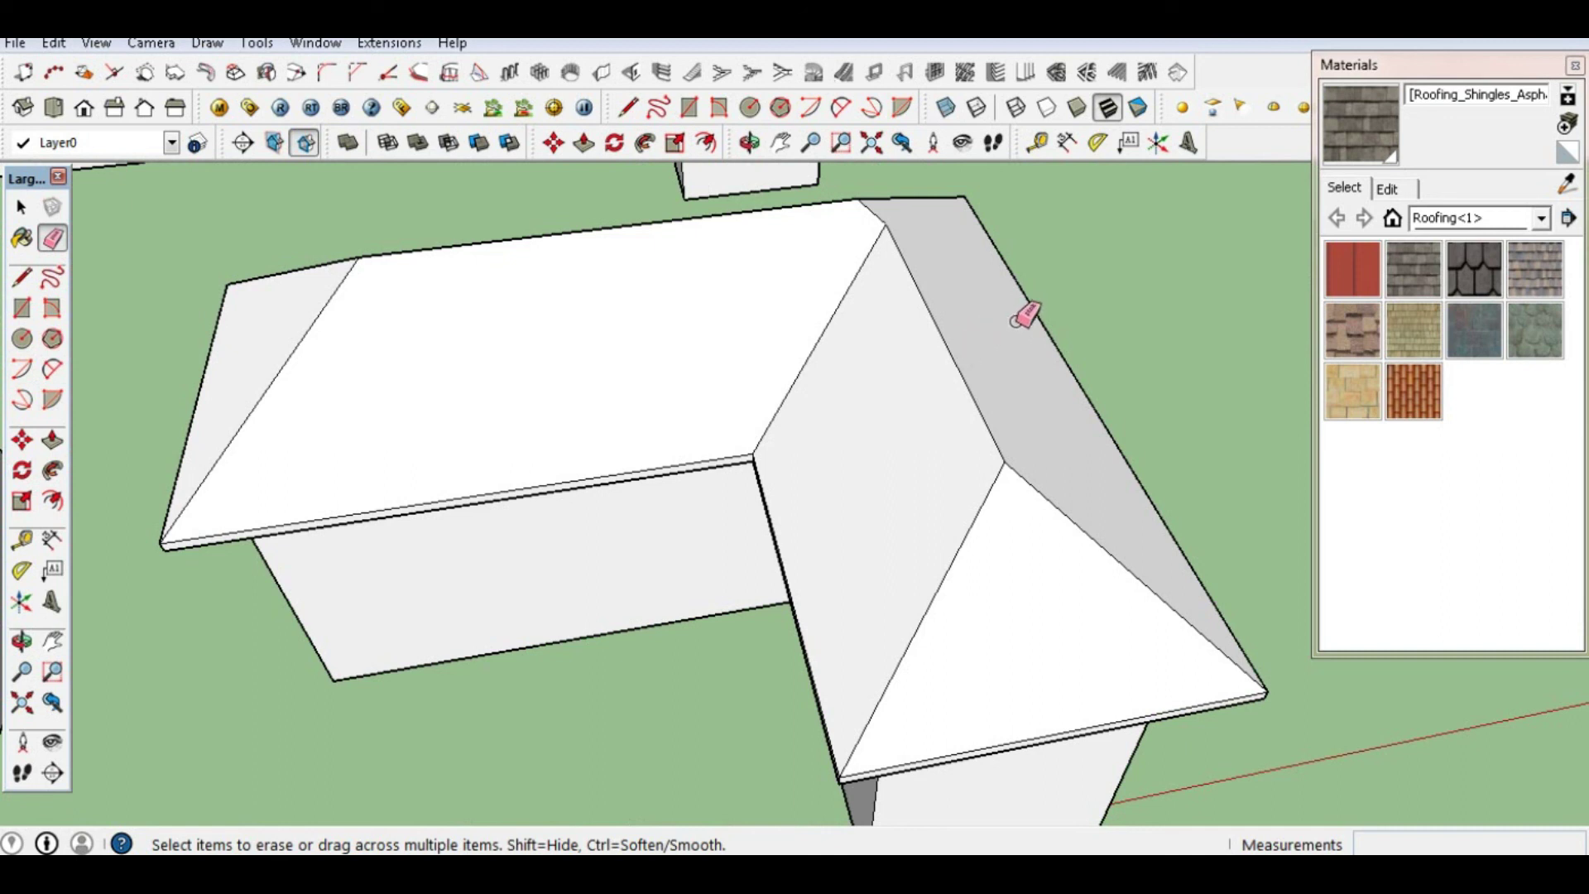
# Paint the L-shaped roof's hip ends, inner slopes and the 5 m wing's outer slope with the asphalt shingle material
pyautogui.click(749, 142)
pyautogui.moveTo(952, 356)
pyautogui.mouseDown()
pyautogui.moveTo(1076, 390)
pyautogui.moveTo(501, 501)
pyautogui.moveTo(736, 398)
pyautogui.moveTo(1035, 493)
pyautogui.moveTo(1061, 553)
pyautogui.moveTo(707, 519)
pyautogui.mouseUp()
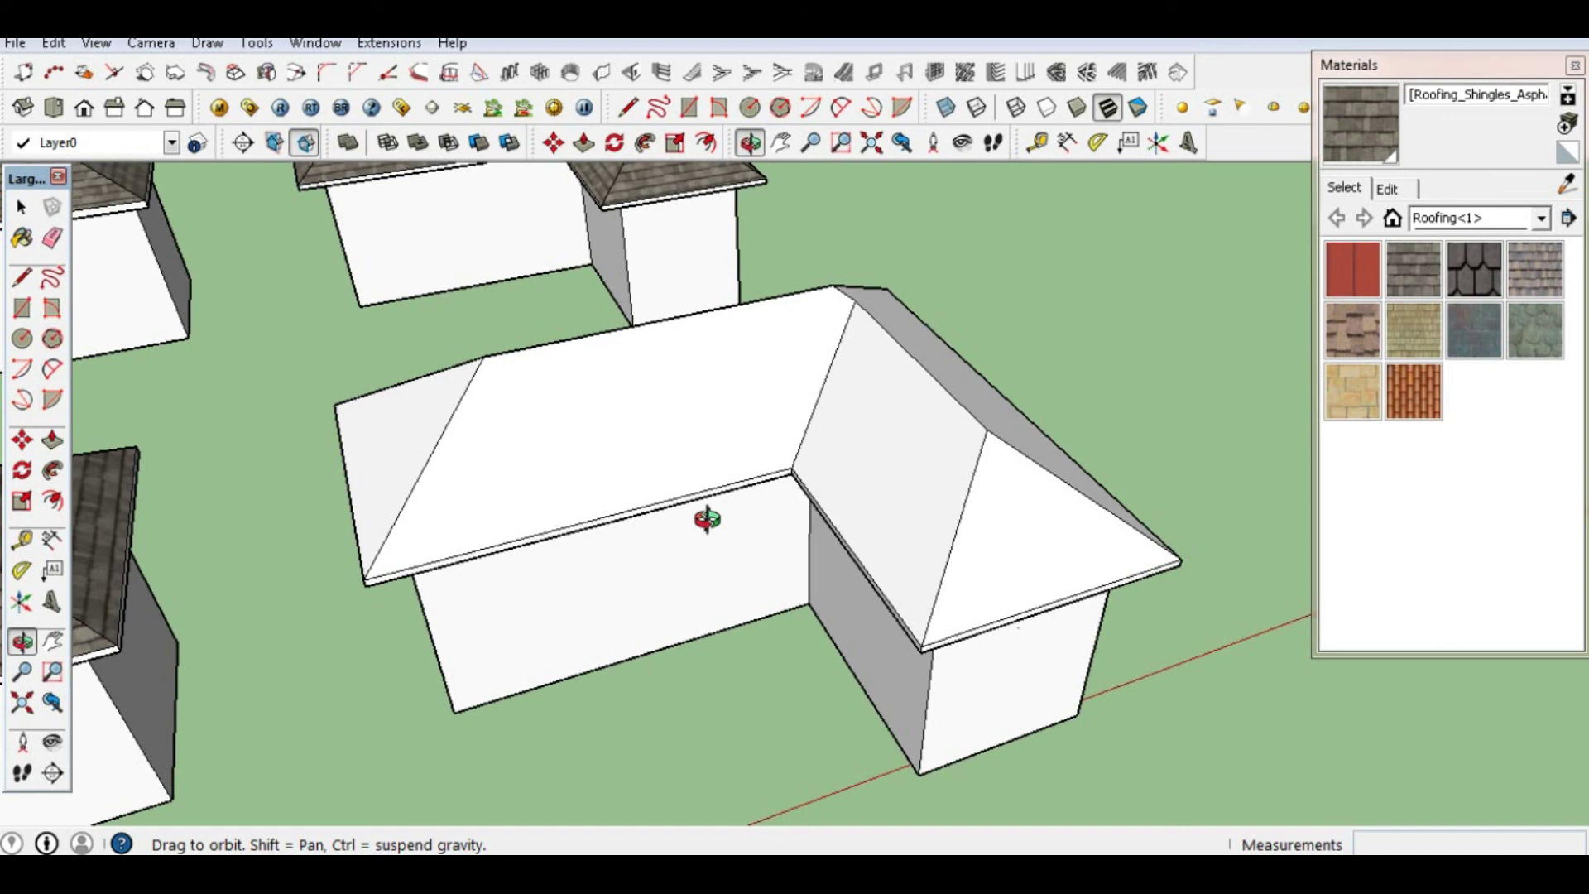
pyautogui.moveTo(692, 559)
pyautogui.mouseDown()
pyautogui.moveTo(673, 549)
pyautogui.moveTo(756, 497)
pyautogui.mouseUp()
pyautogui.press('b')
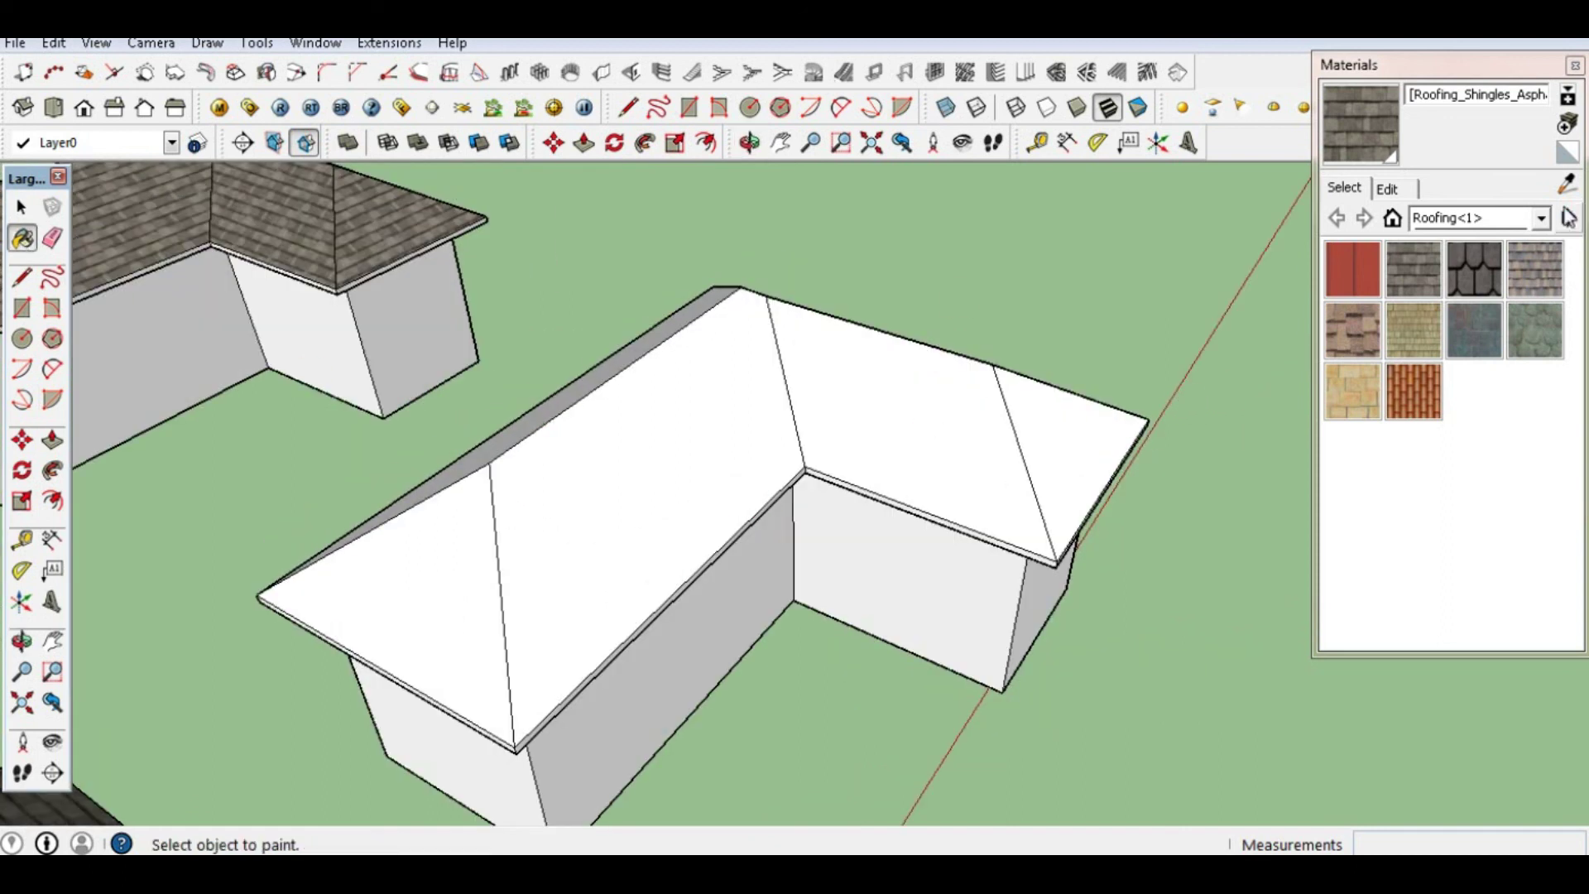
pyautogui.press('o')
pyautogui.moveTo(812, 389); pyautogui.dragTo(676, 298)
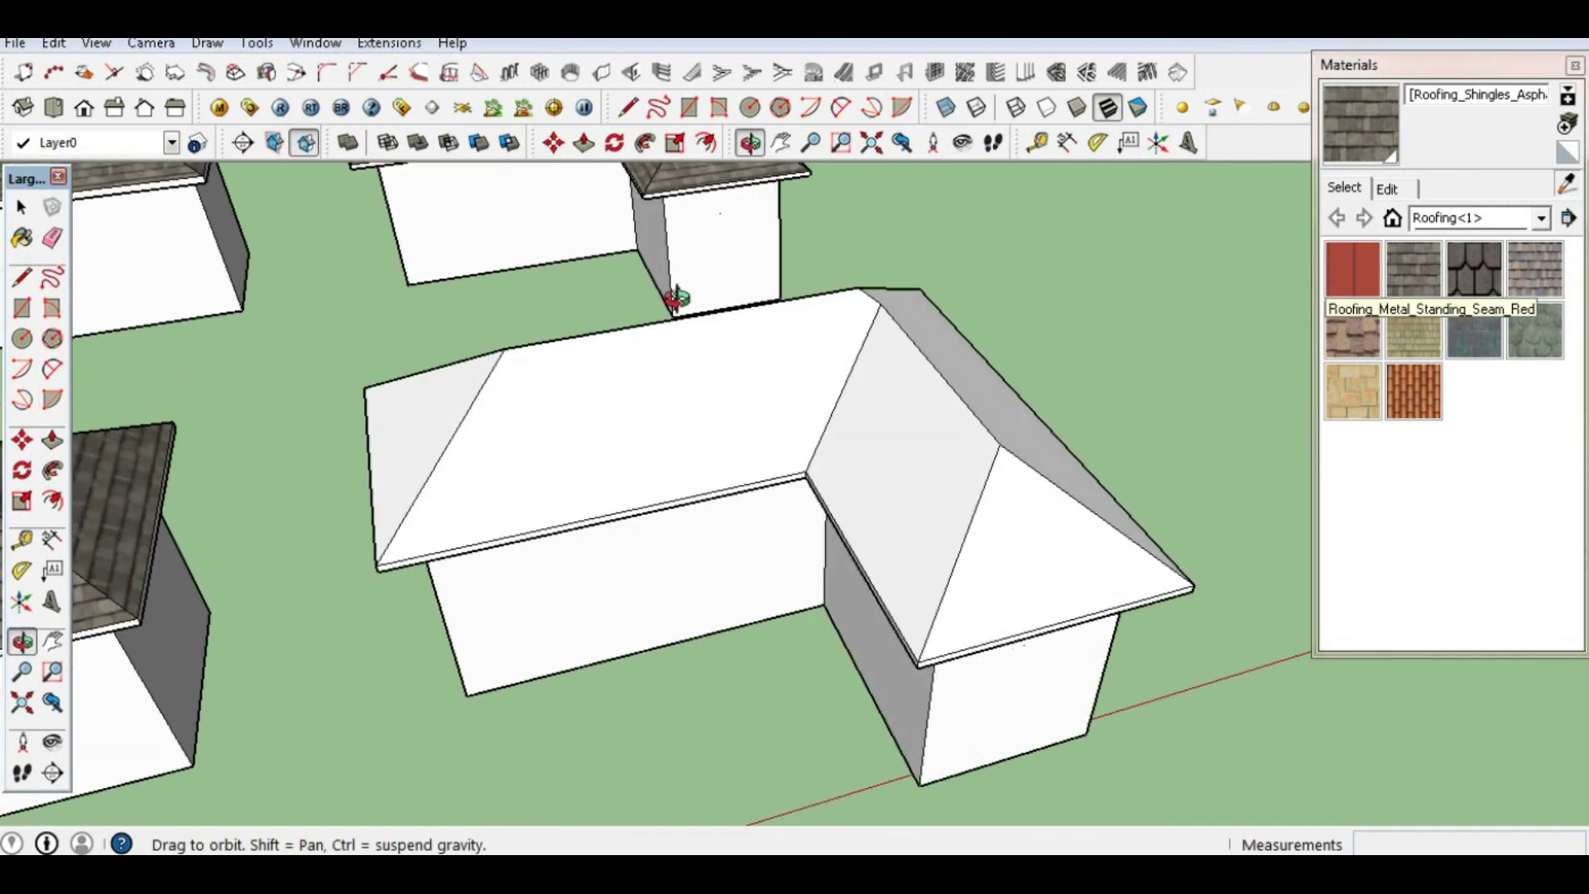
pyautogui.press('b')
pyautogui.click(457, 406)
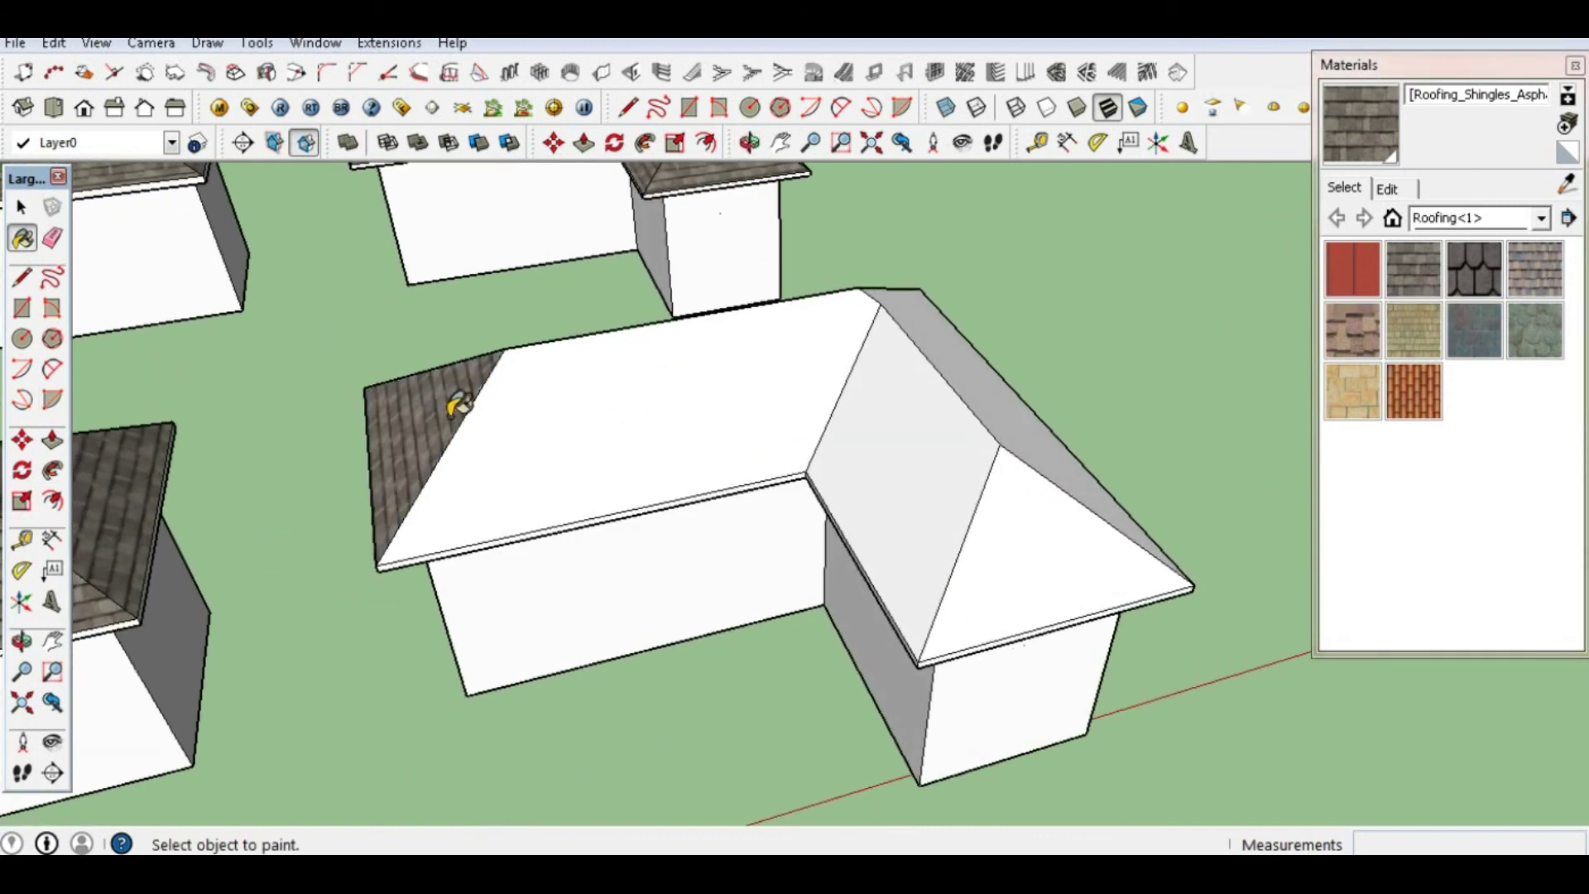
pyautogui.click(597, 420)
pyautogui.click(899, 449)
pyautogui.click(1030, 507)
pyautogui.click(940, 355)
# Paint the remaining outer slope at the back of the L-shaped roof with the same asphalt shingles
pyautogui.click(749, 143)
pyautogui.moveTo(579, 331); pyautogui.dragTo(897, 271)
pyautogui.press('b')
pyautogui.click(969, 469)
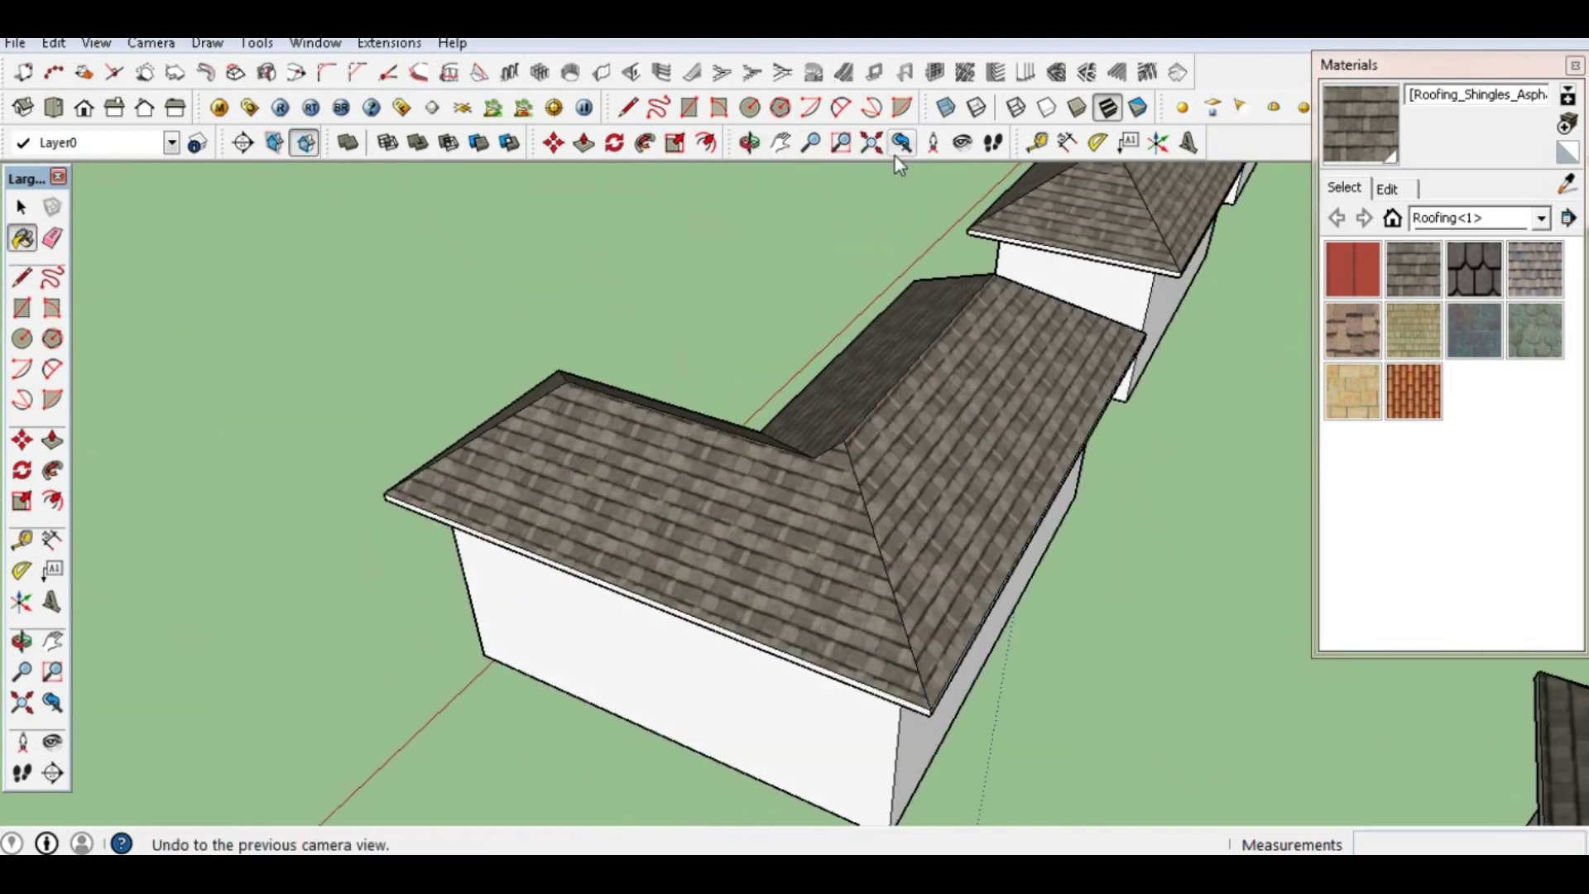
# Examine the finished shingled hip roofs on all the house blocks from several viewpoints
pyautogui.click(750, 143)
pyautogui.moveTo(826, 167); pyautogui.dragTo(601, 598)
pyautogui.press('h')
pyautogui.moveTo(852, 482); pyautogui.dragTo(919, 389)
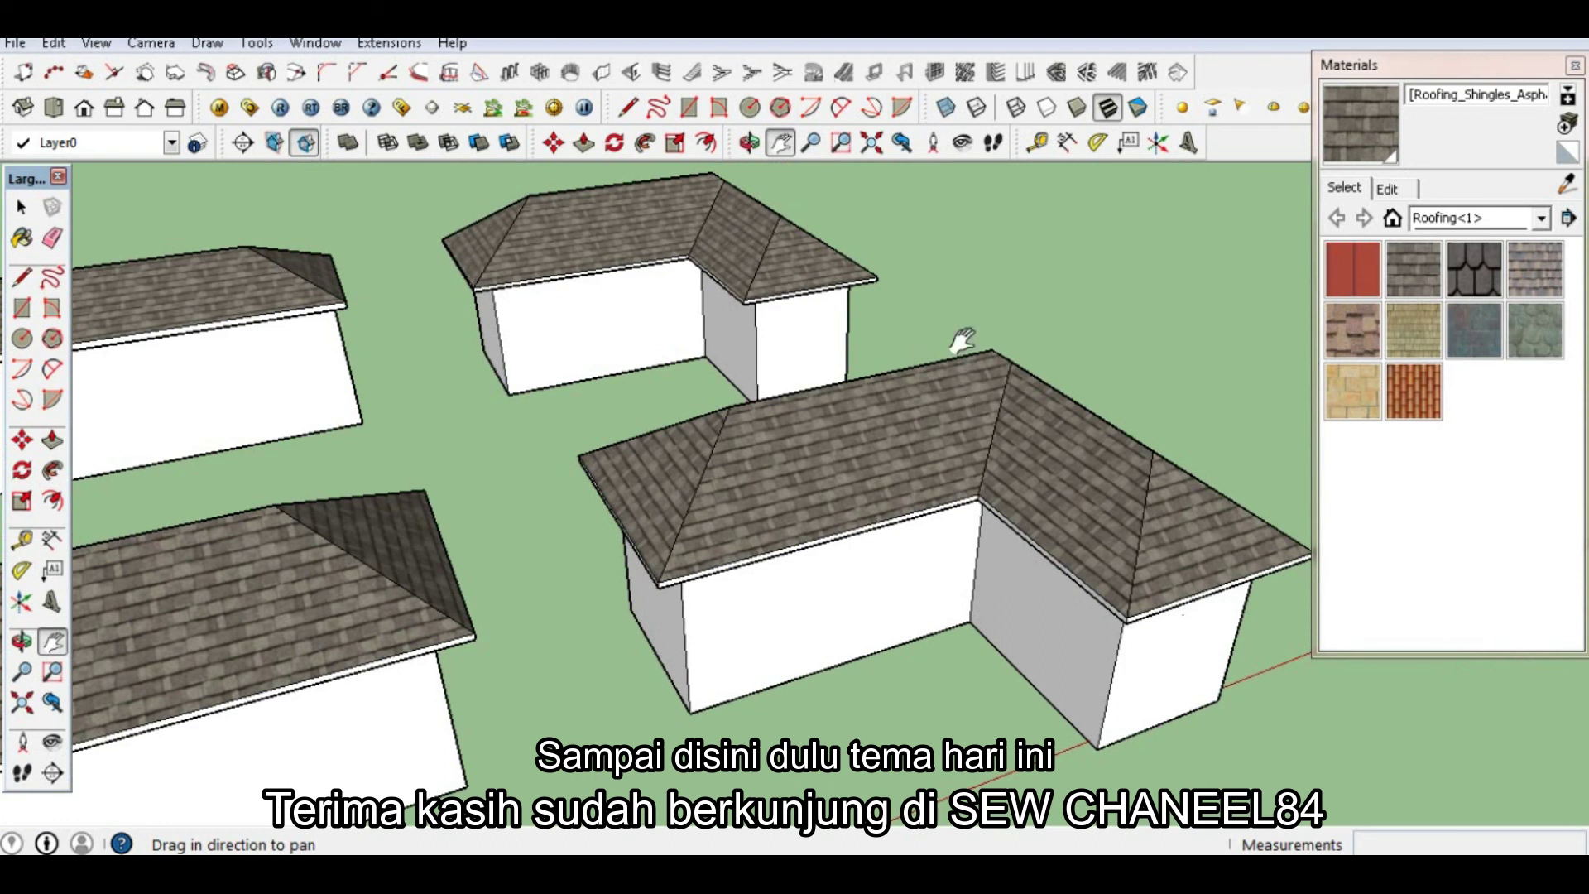
pyautogui.moveTo(605, 461); pyautogui.dragTo(709, 422)
pyautogui.scroll(-3, 546, 547)
pyautogui.moveTo(157, 596); pyautogui.dragTo(684, 513)
pyautogui.moveTo(807, 166); pyautogui.dragTo(866, 490, button='middle')
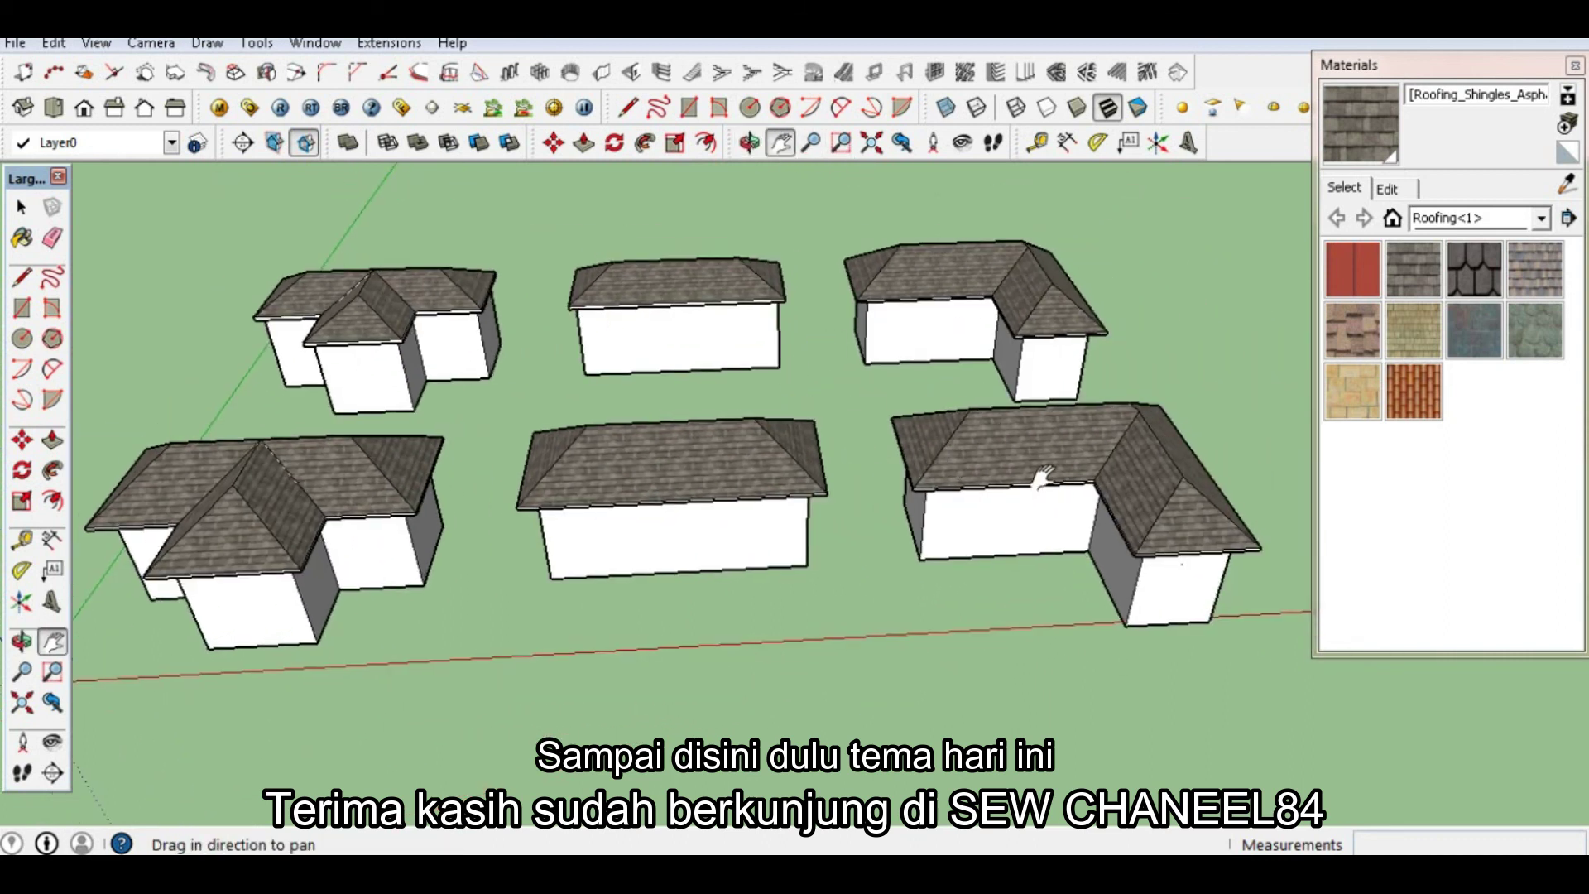
pyautogui.click(750, 143)
pyautogui.moveTo(827, 373); pyautogui.dragTo(691, 356)
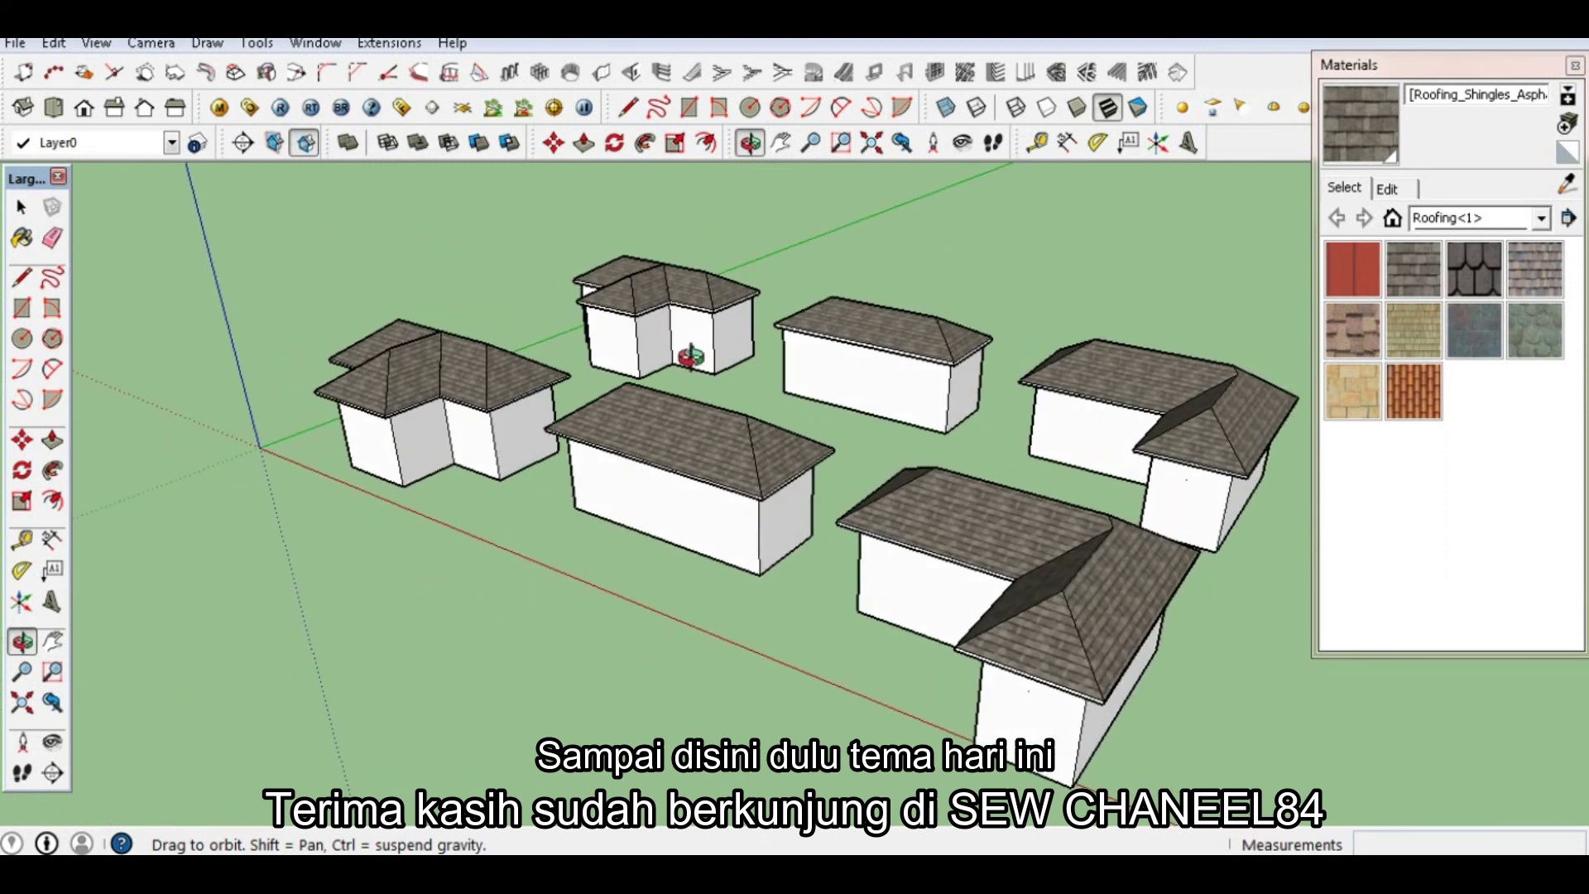
pyautogui.moveTo(897, 538); pyautogui.dragTo(931, 586)
pyautogui.moveTo(785, 426); pyautogui.dragTo(931, 416)
pyautogui.moveTo(818, 487); pyautogui.dragTo(801, 500)
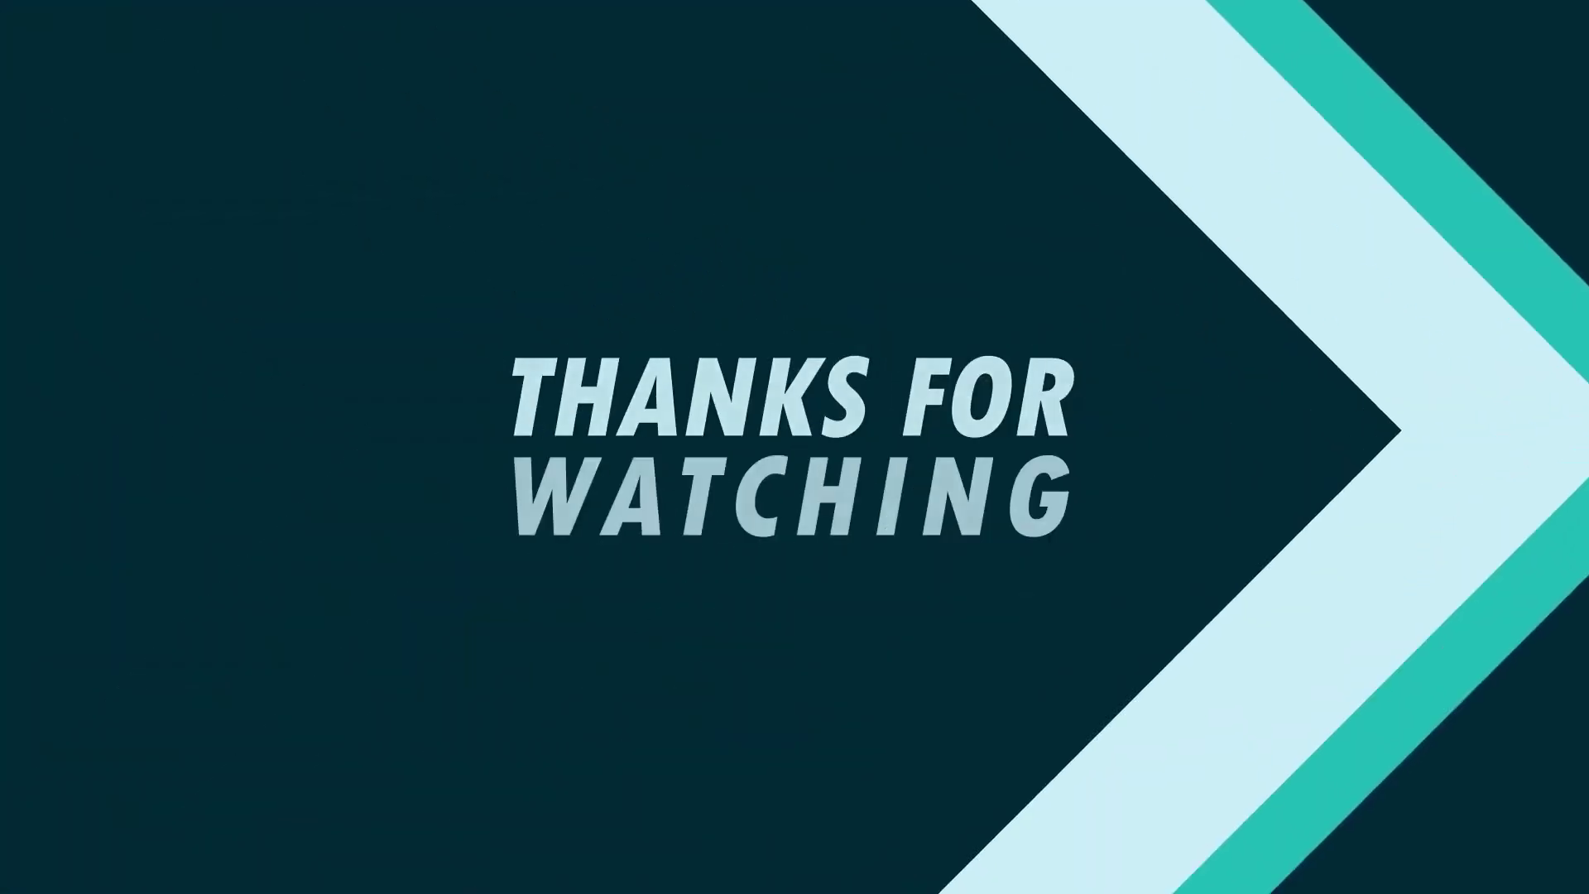